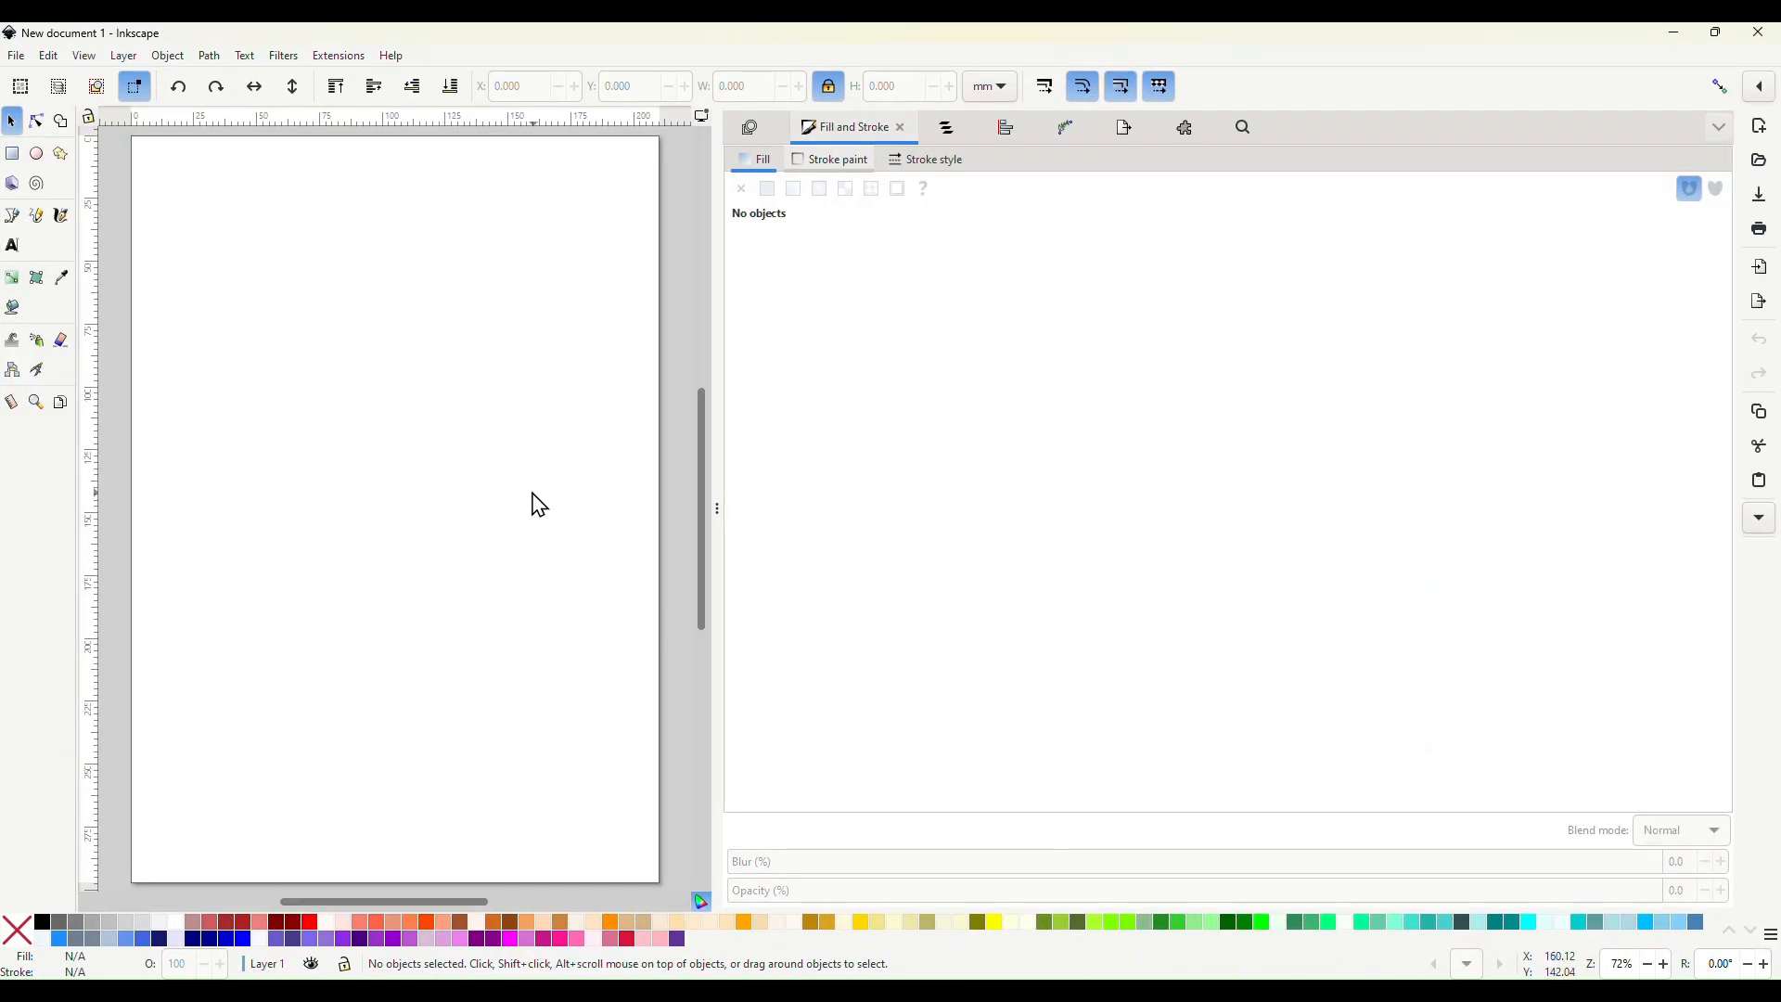
Widen the canvas area and draw an unfilled ellipse about 135 mm wide and 125 mm high near the page's middle.
mouse_move(718, 513)
left_mouse_down()
mouse_move(1113, 557)
mouse_move(1123, 519)
left_mouse_up()
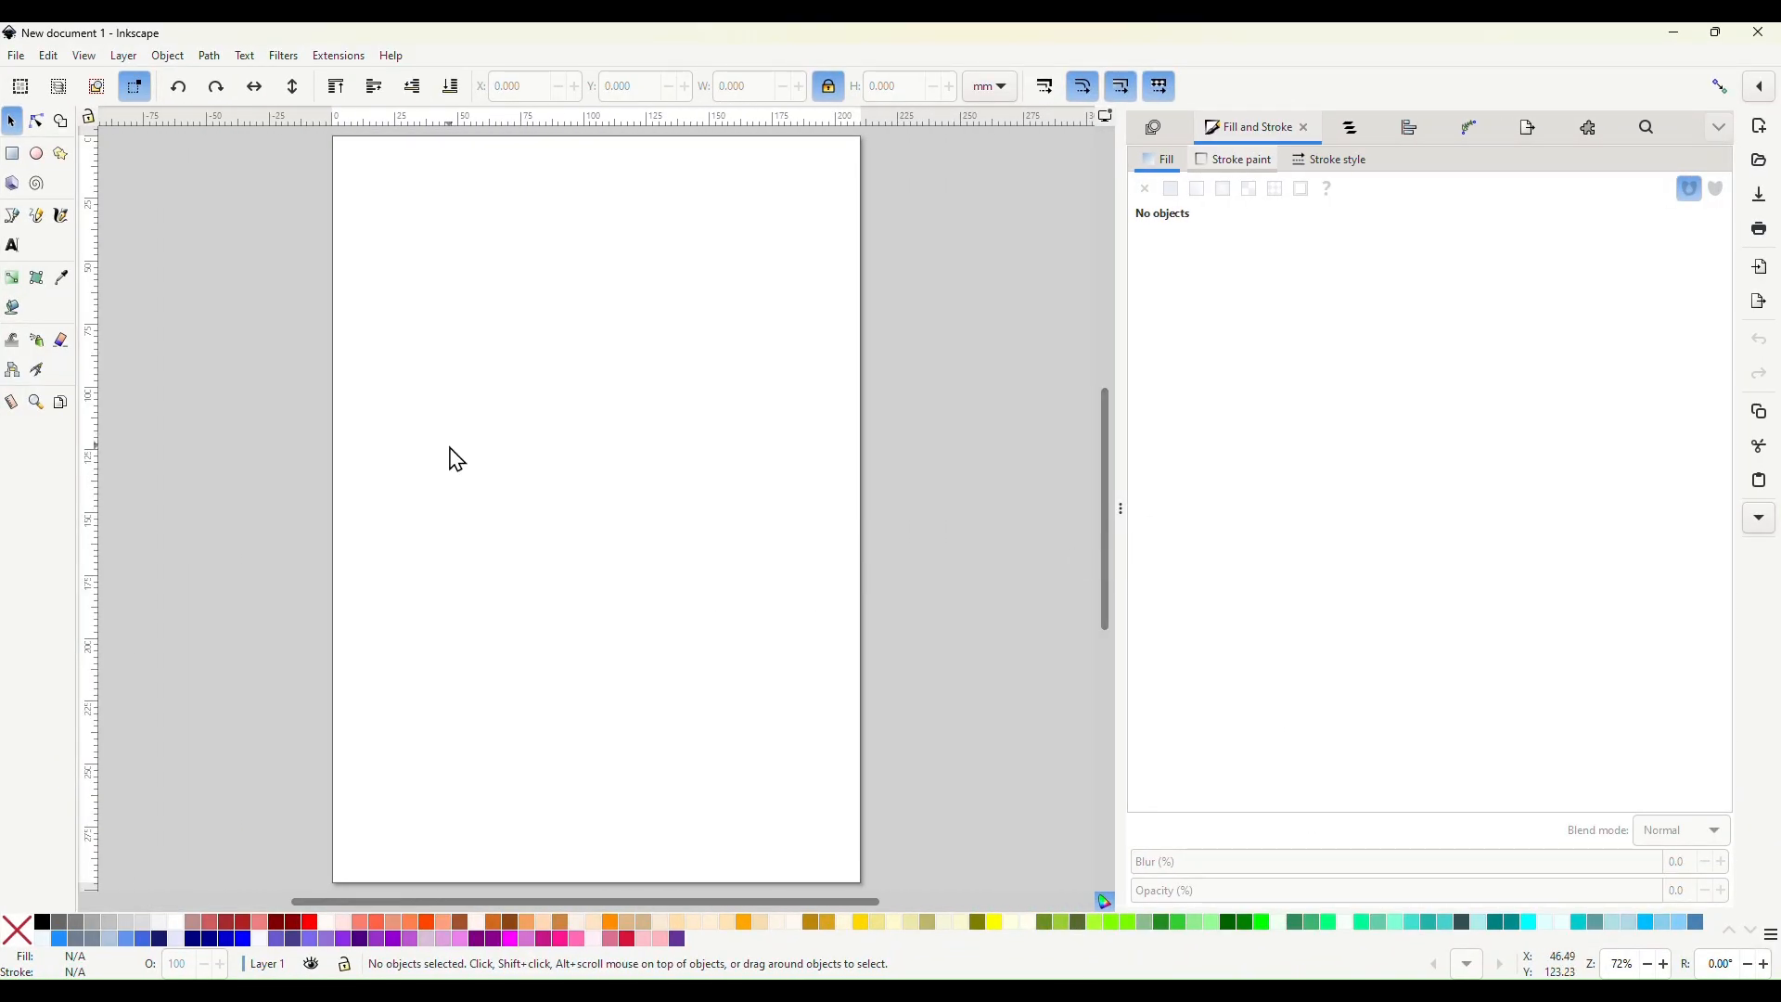
left_click(37, 155)
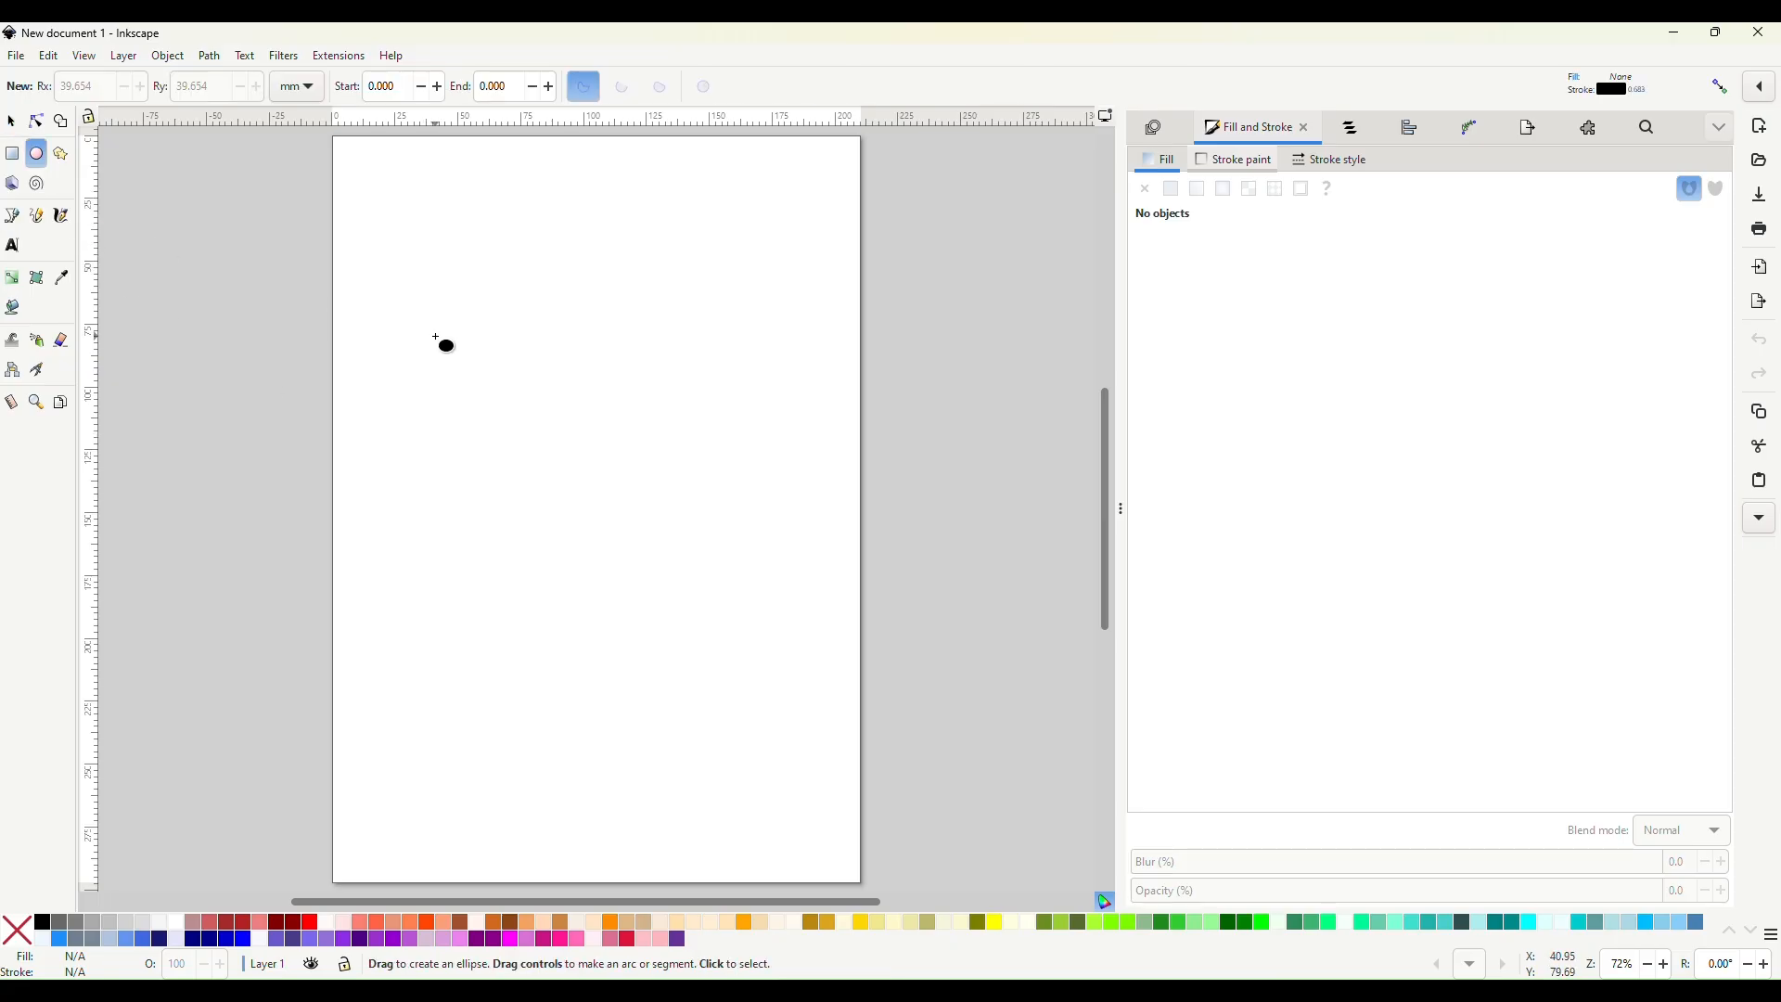
mouse_move(436, 337)
left_mouse_down()
mouse_move(679, 620)
mouse_move(775, 651)
left_mouse_up()
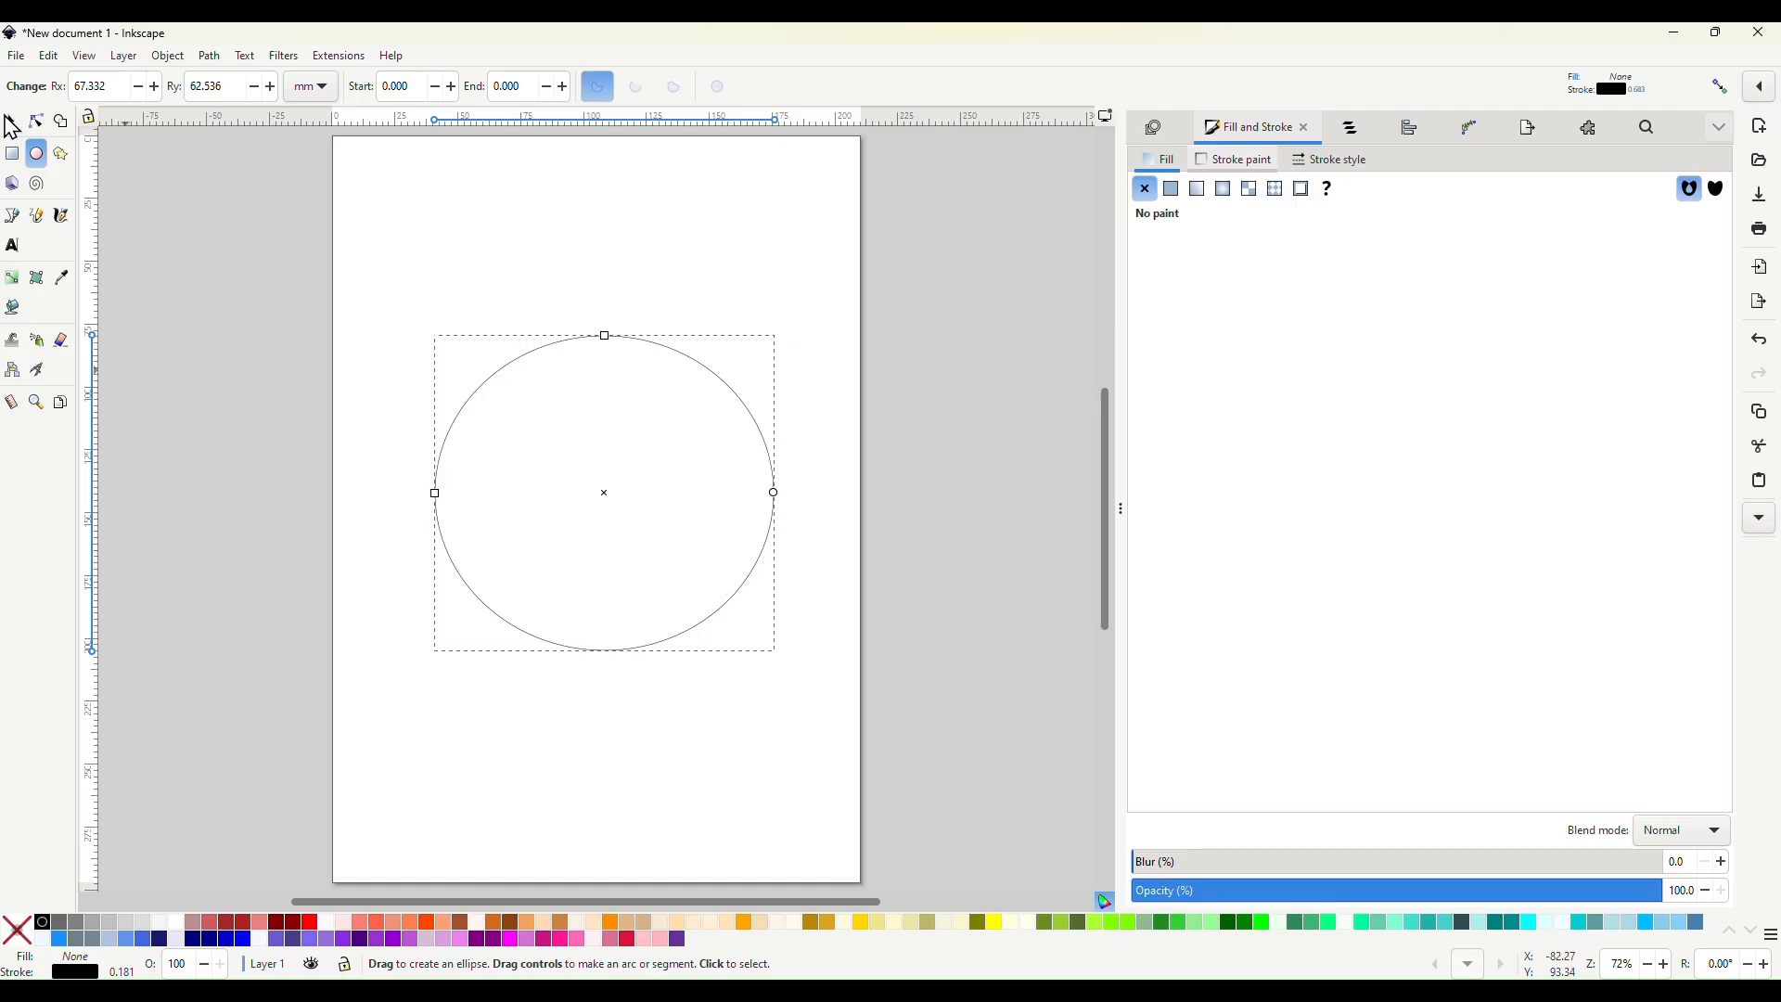
Resize the ellipse to a circle 350 mm high and 350 mm wide with proportions unlocked, and relock its proportions.
left_click(11, 122)
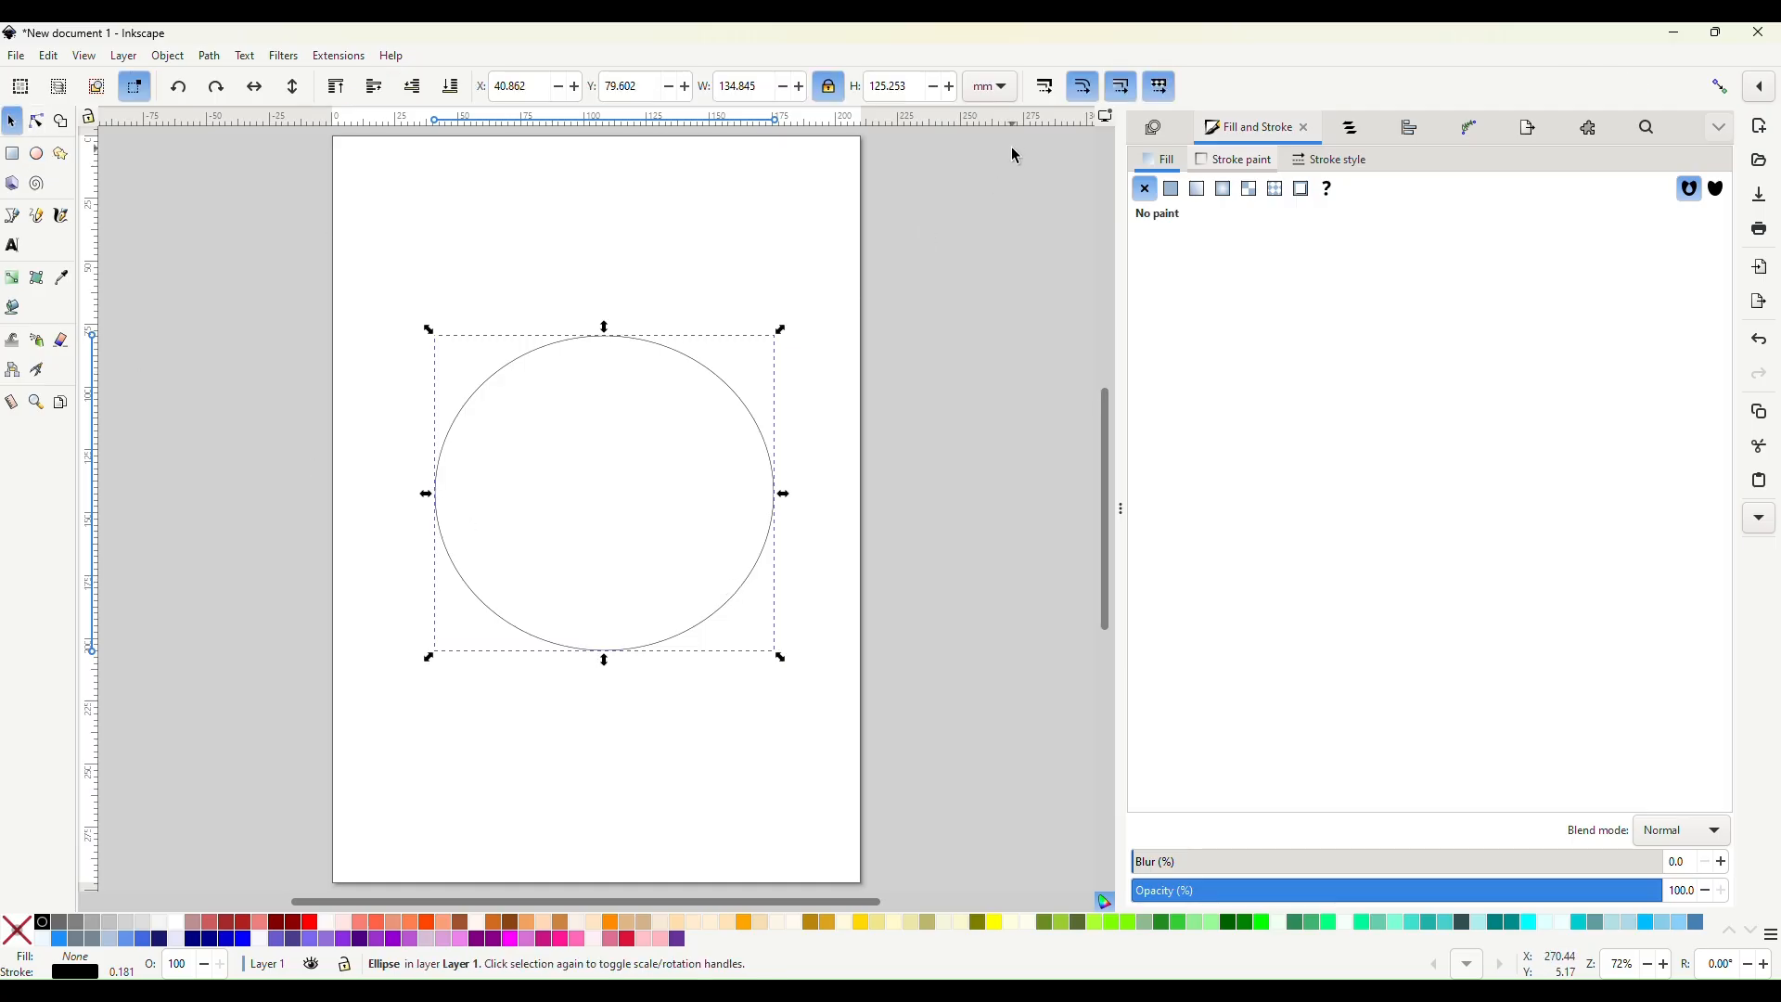
left_click(830, 90)
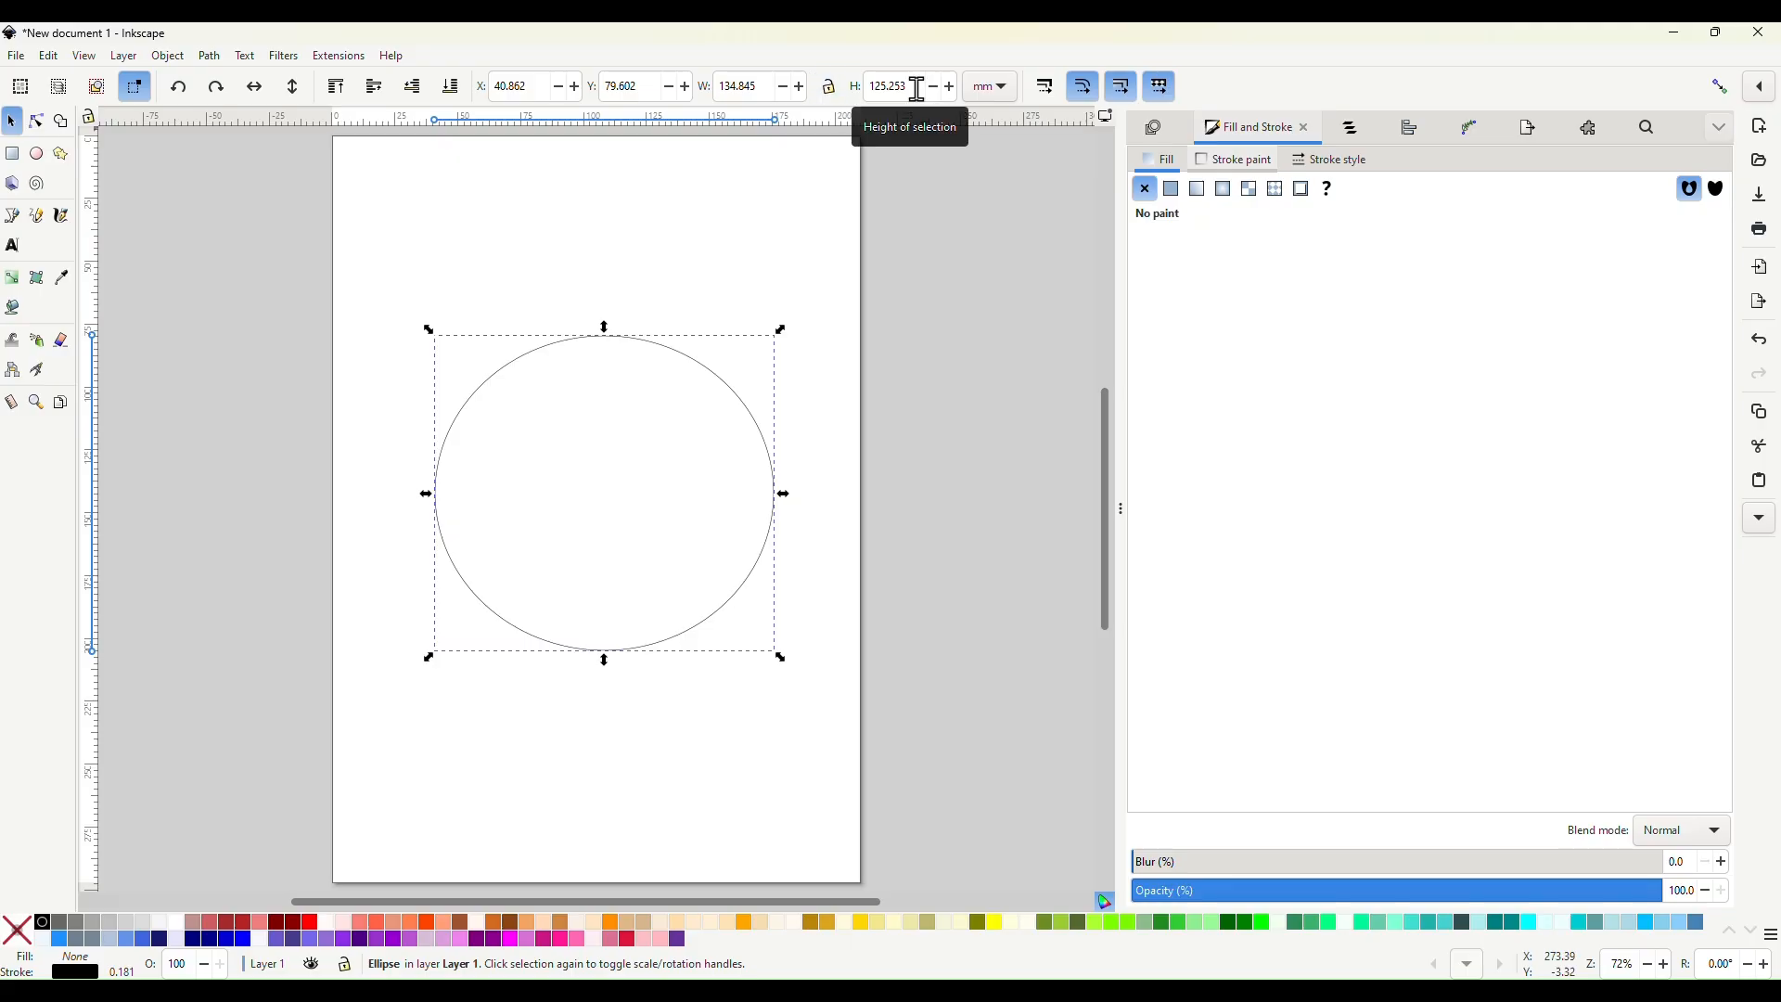
left_click(916, 88)
double_click(916, 88)
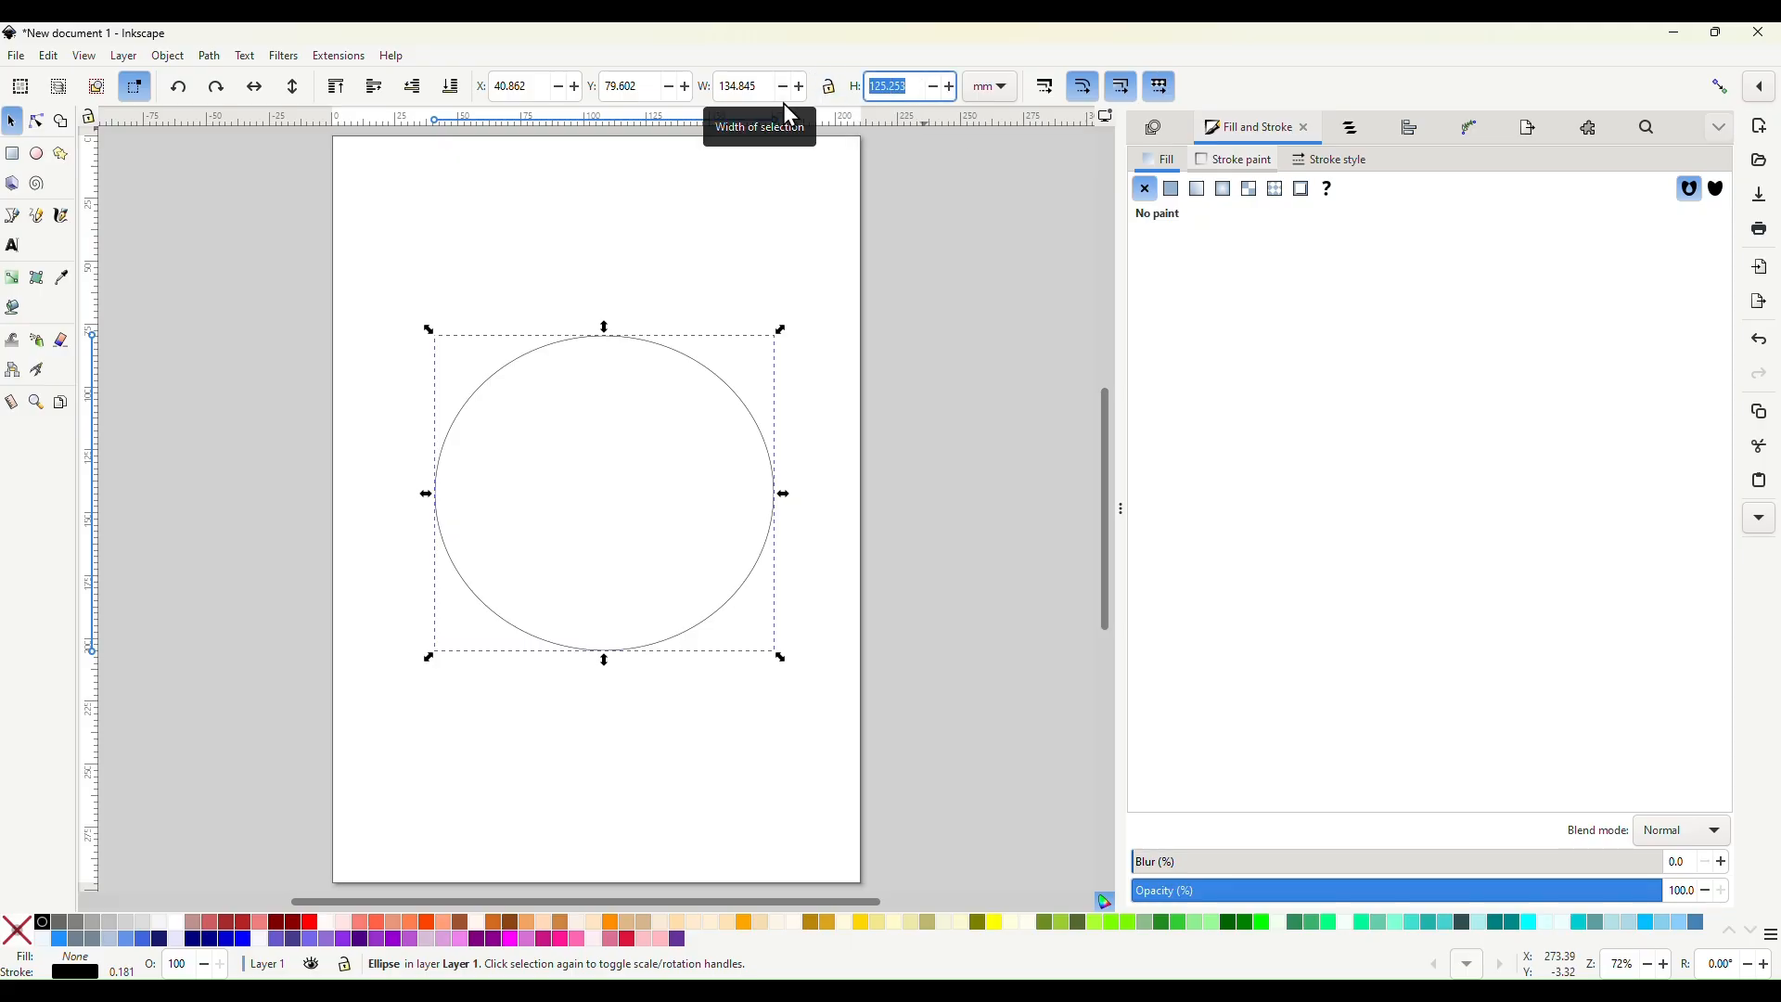
type("3")
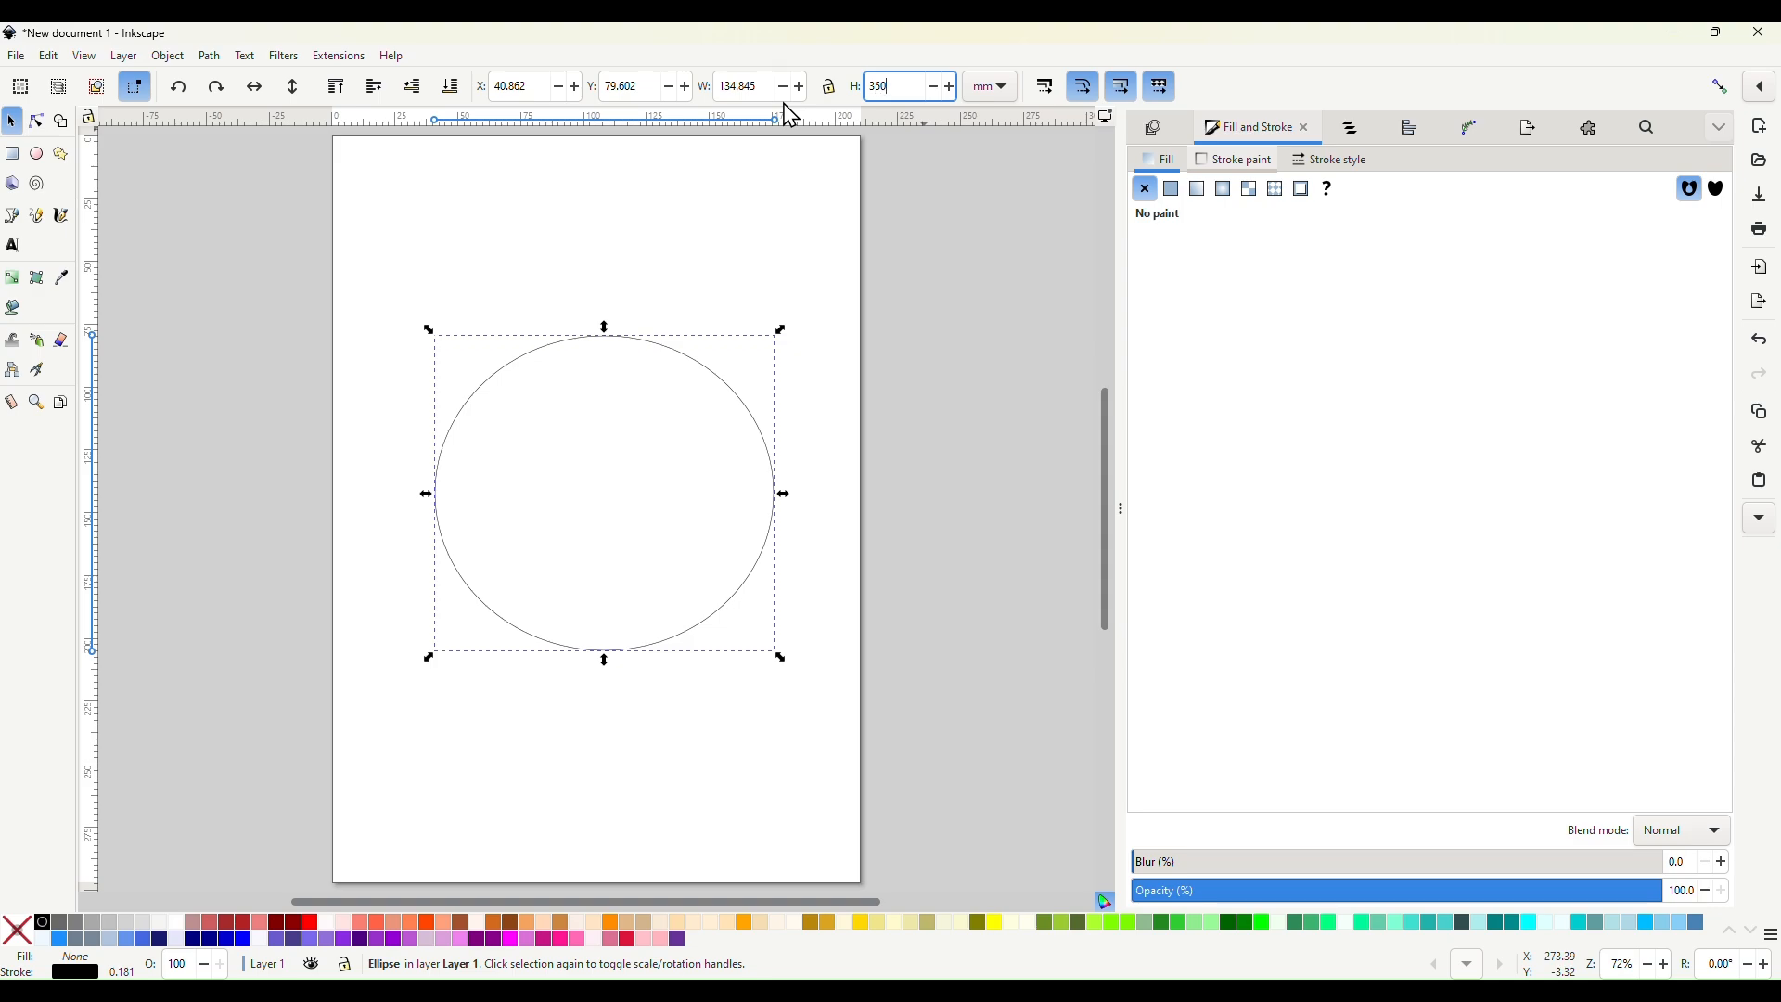
type("50")
left_click(739, 85)
double_click(738, 85)
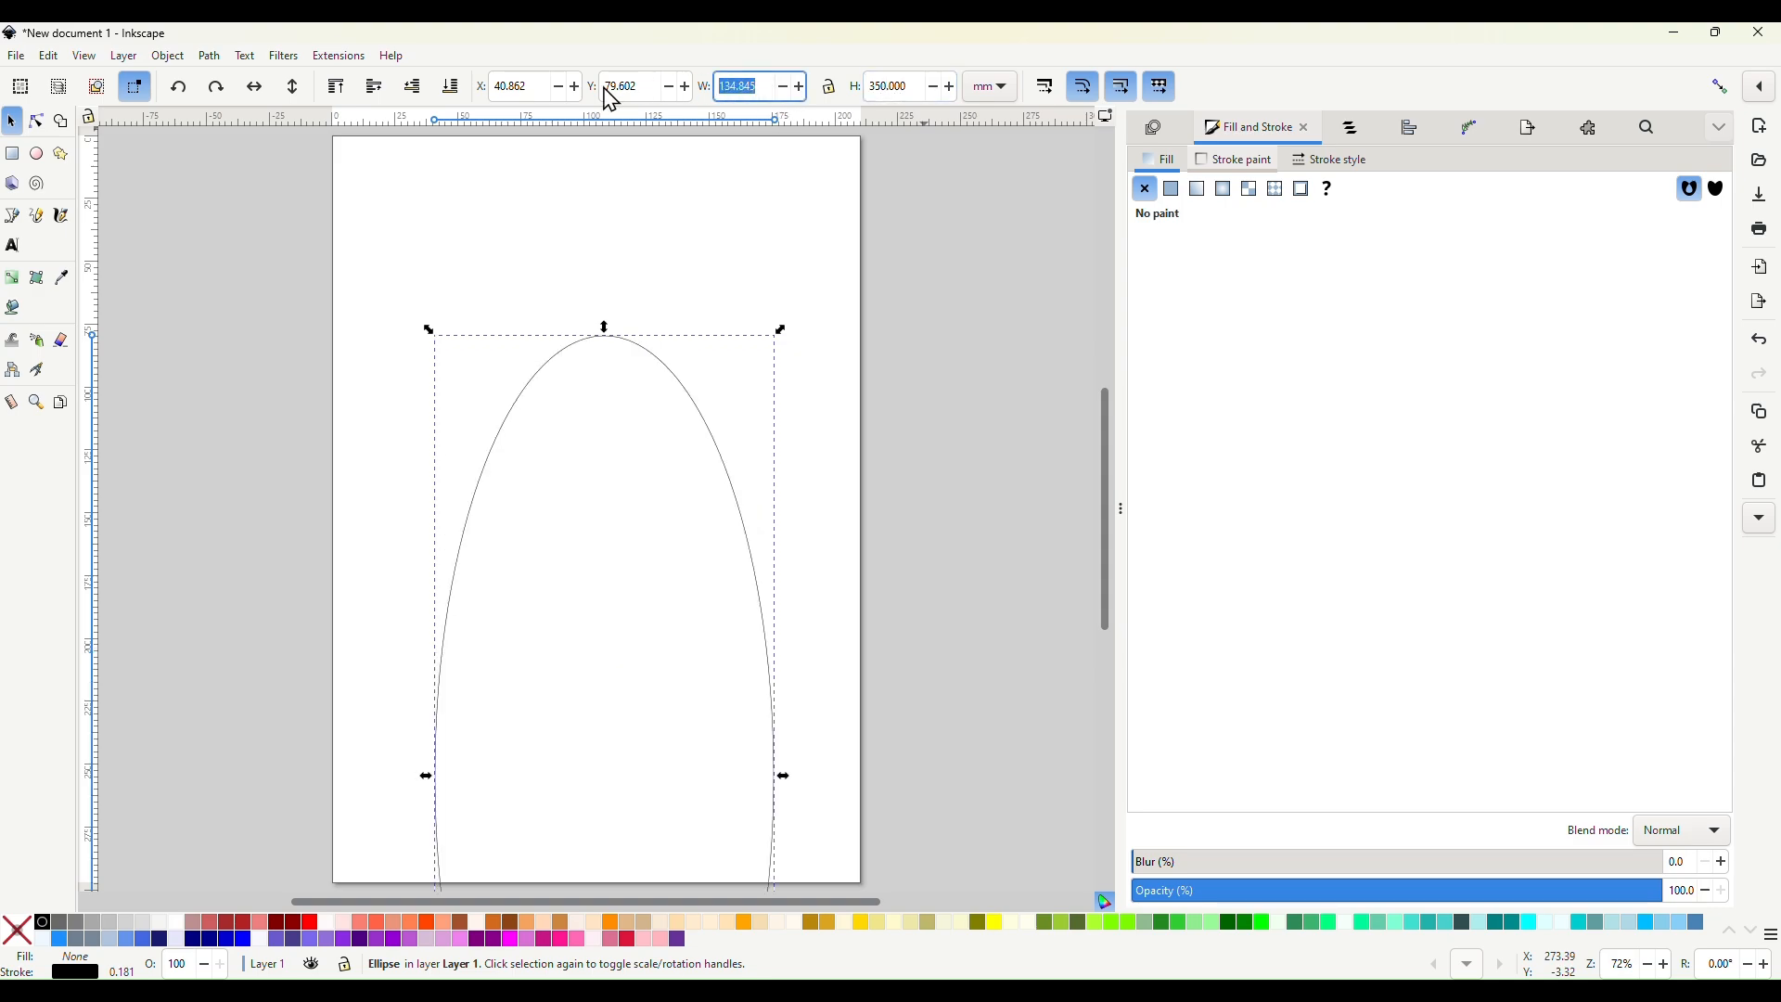
type("350")
key("Return")
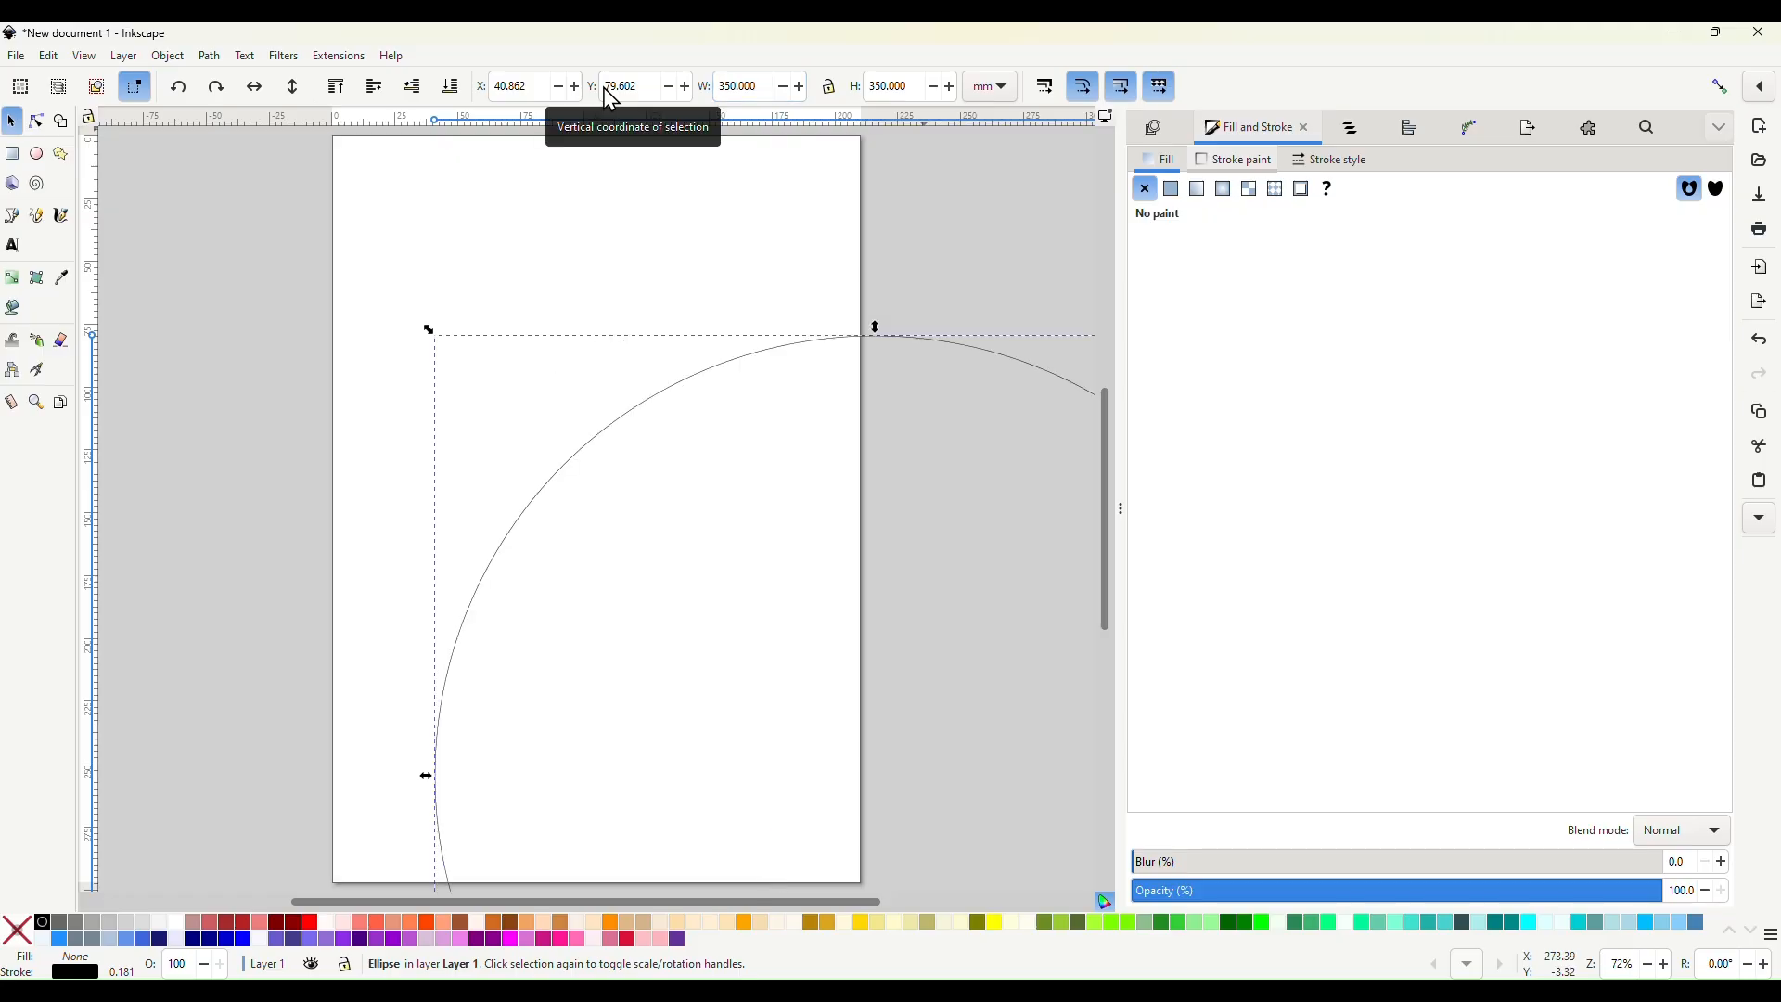
left_click(829, 86)
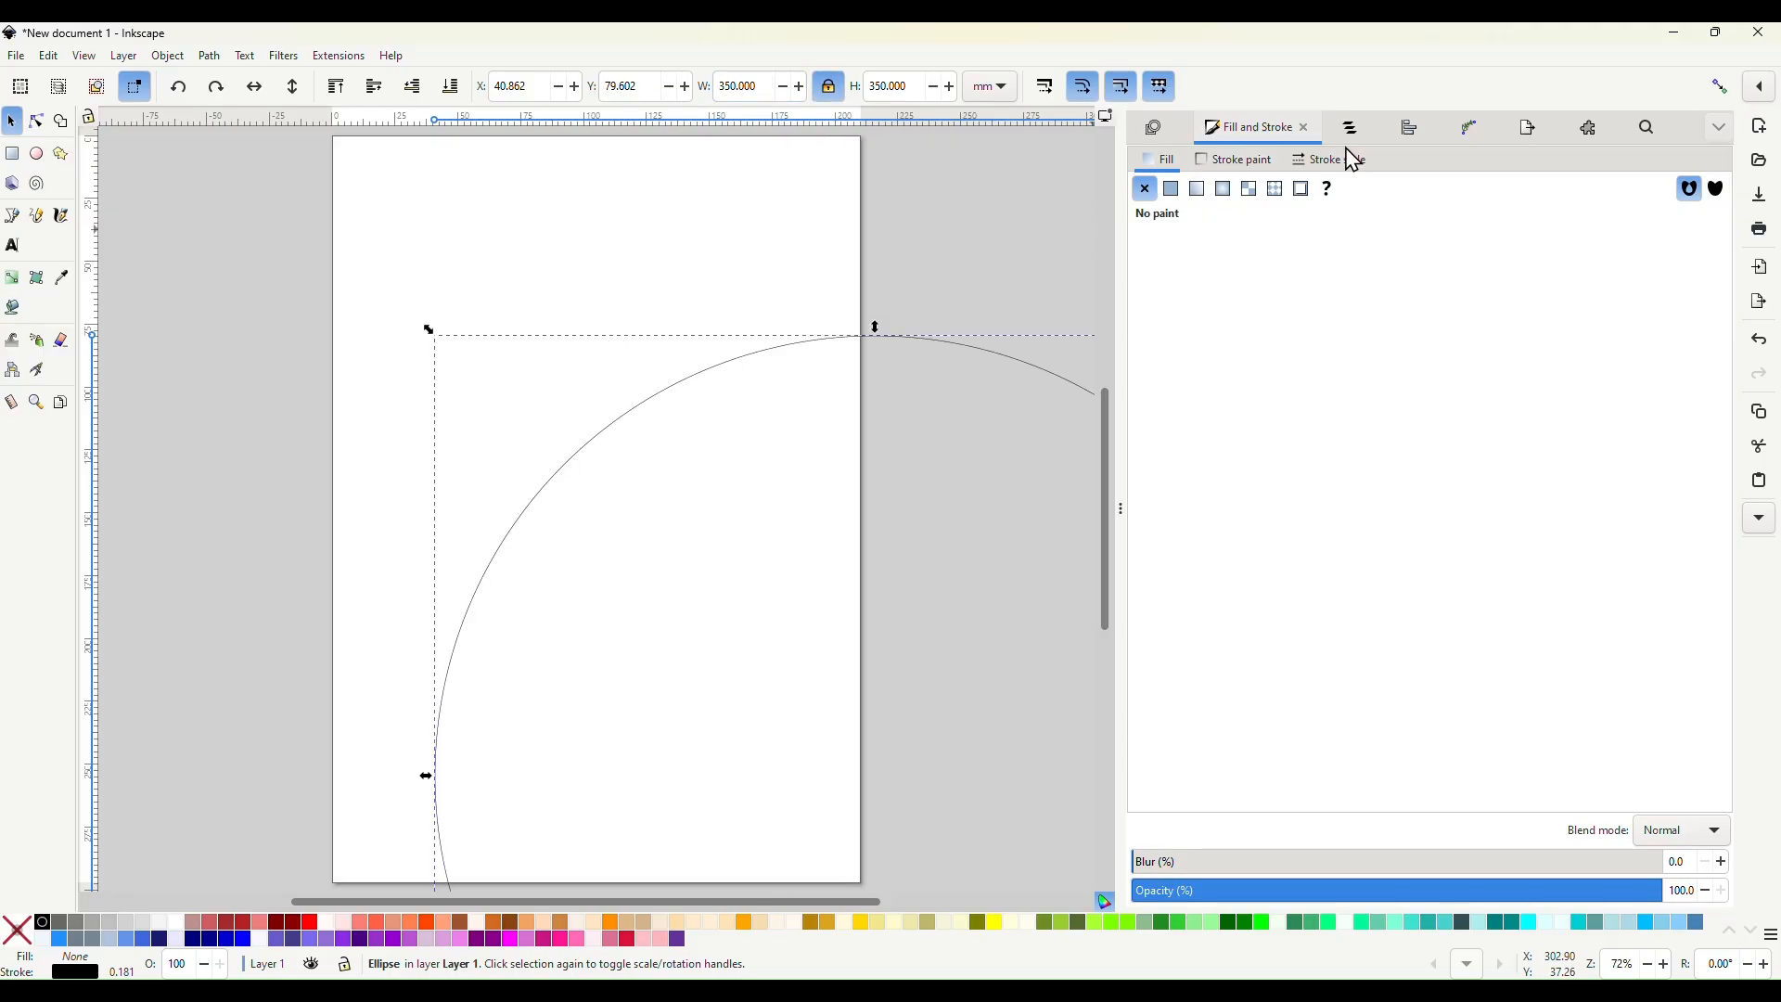
Centre the circle horizontally relative to the page and move it down to a Y position of about 133 mm.
left_click(1410, 130)
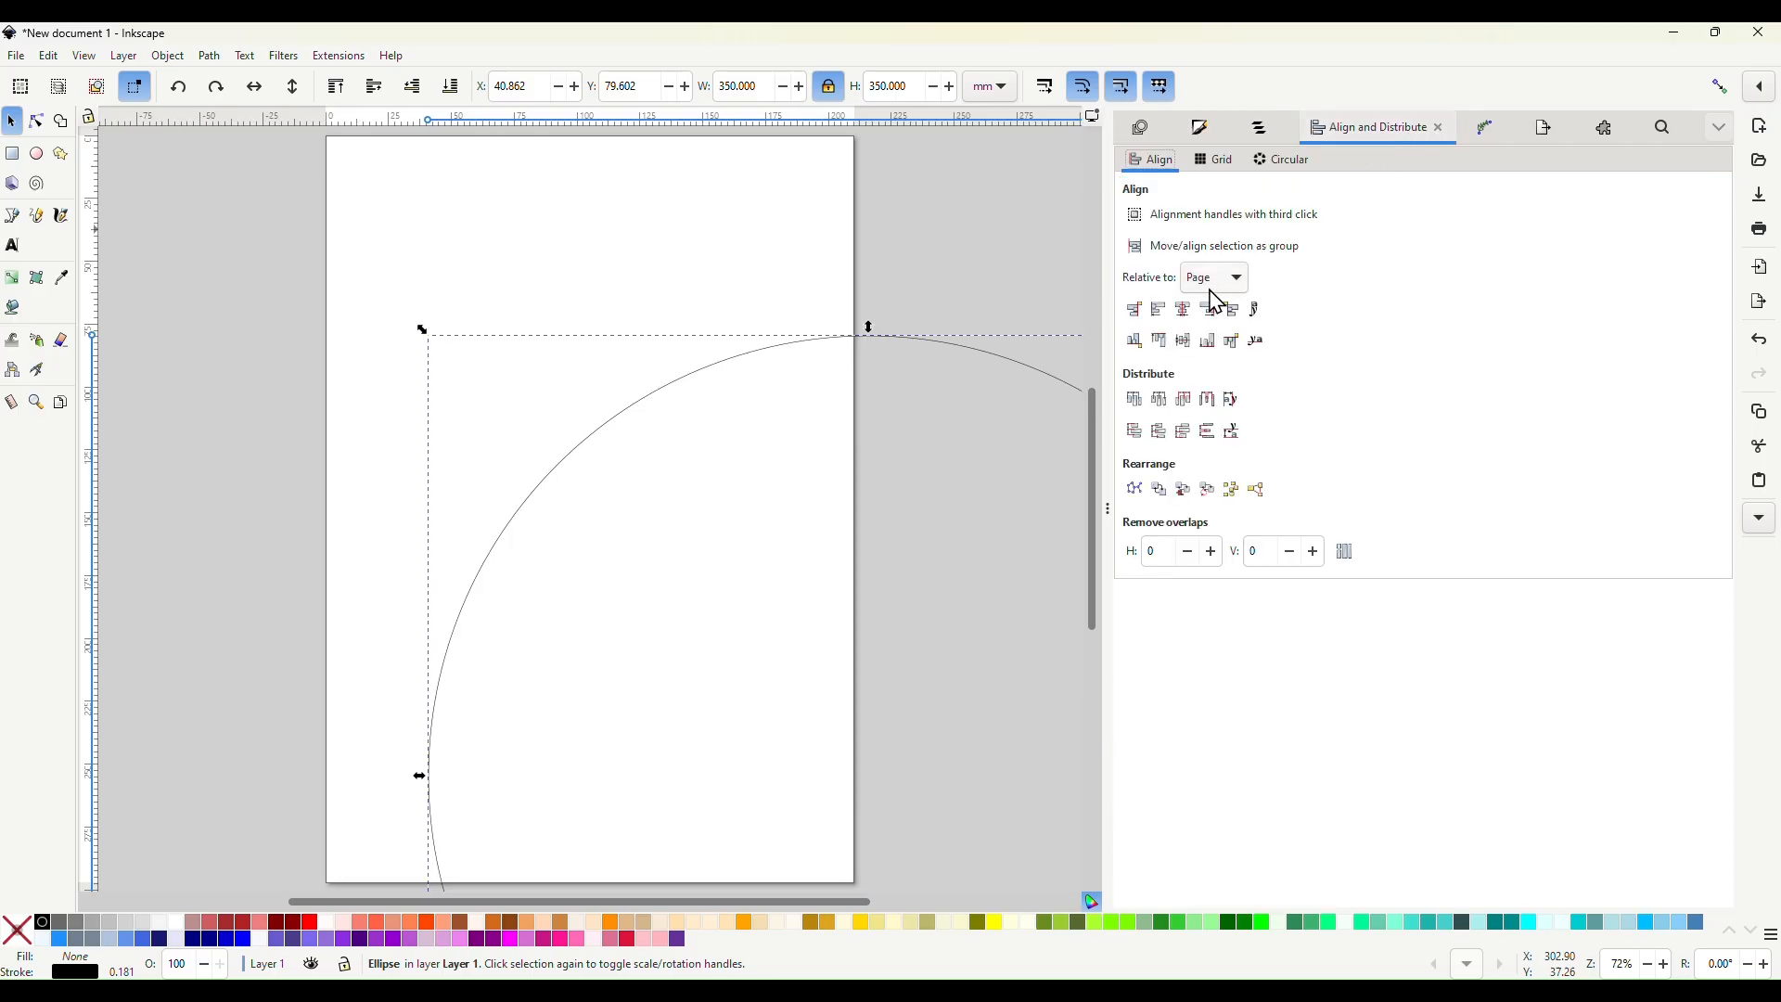
left_click(1183, 309)
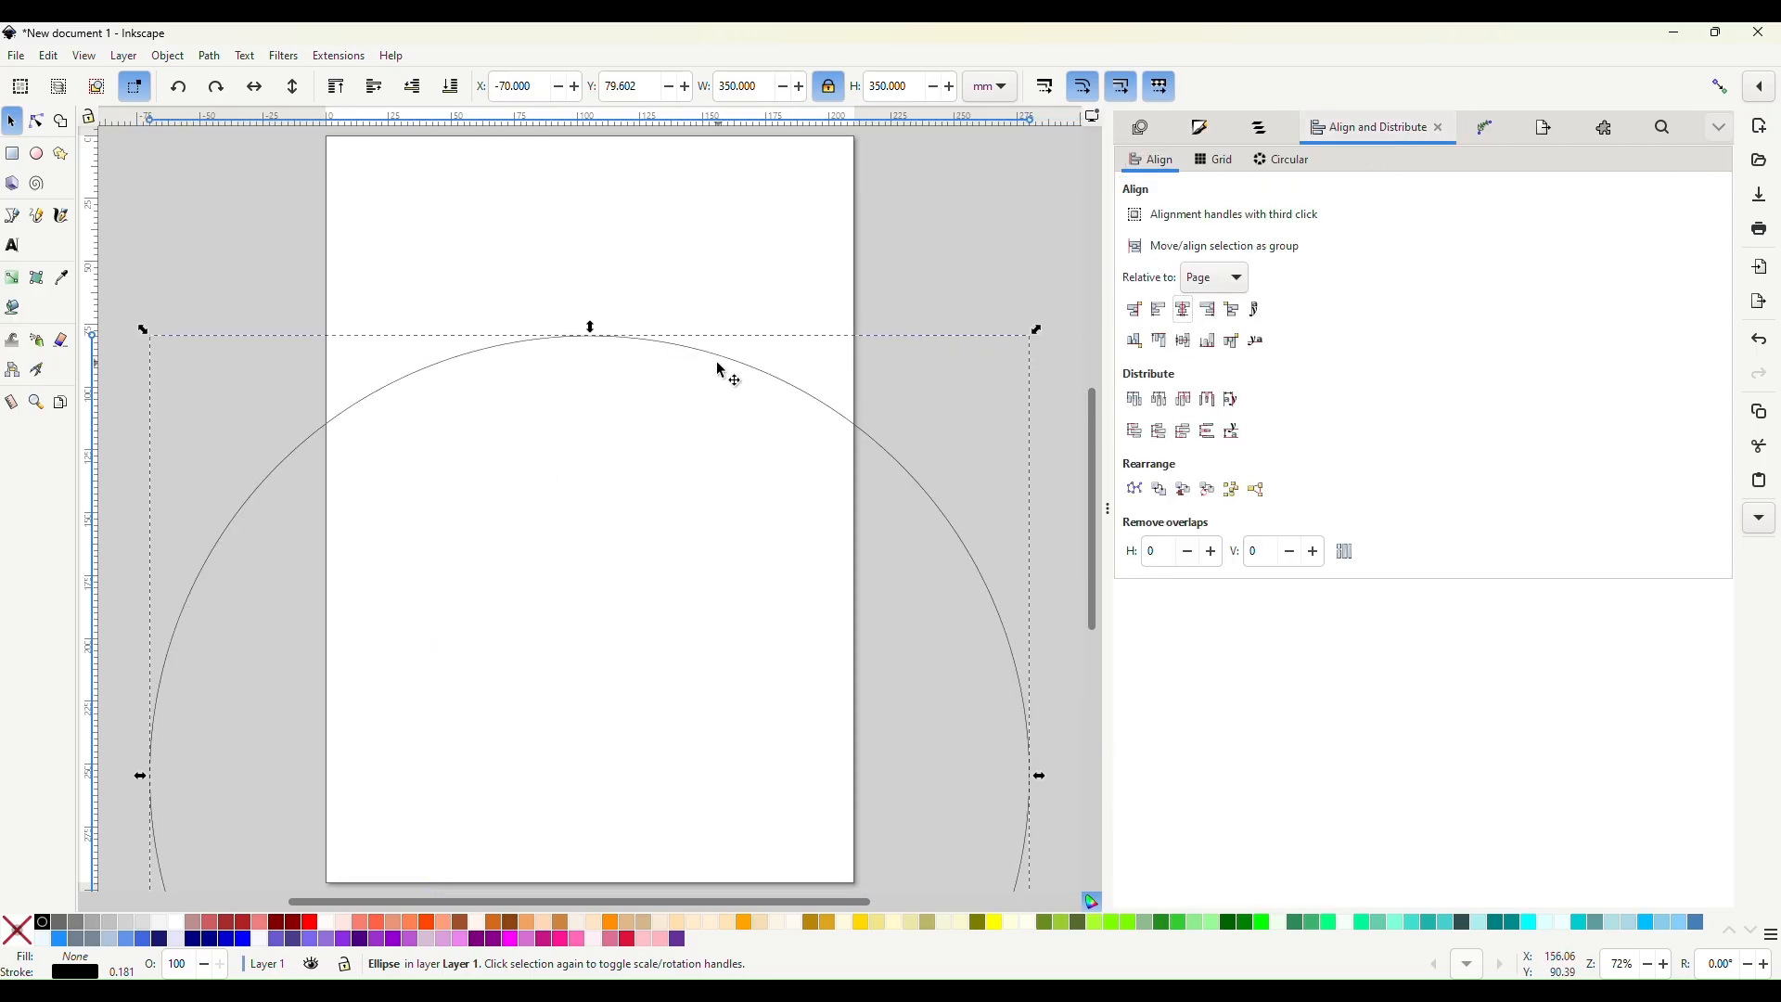
left_click_drag(718, 362, 721, 506)
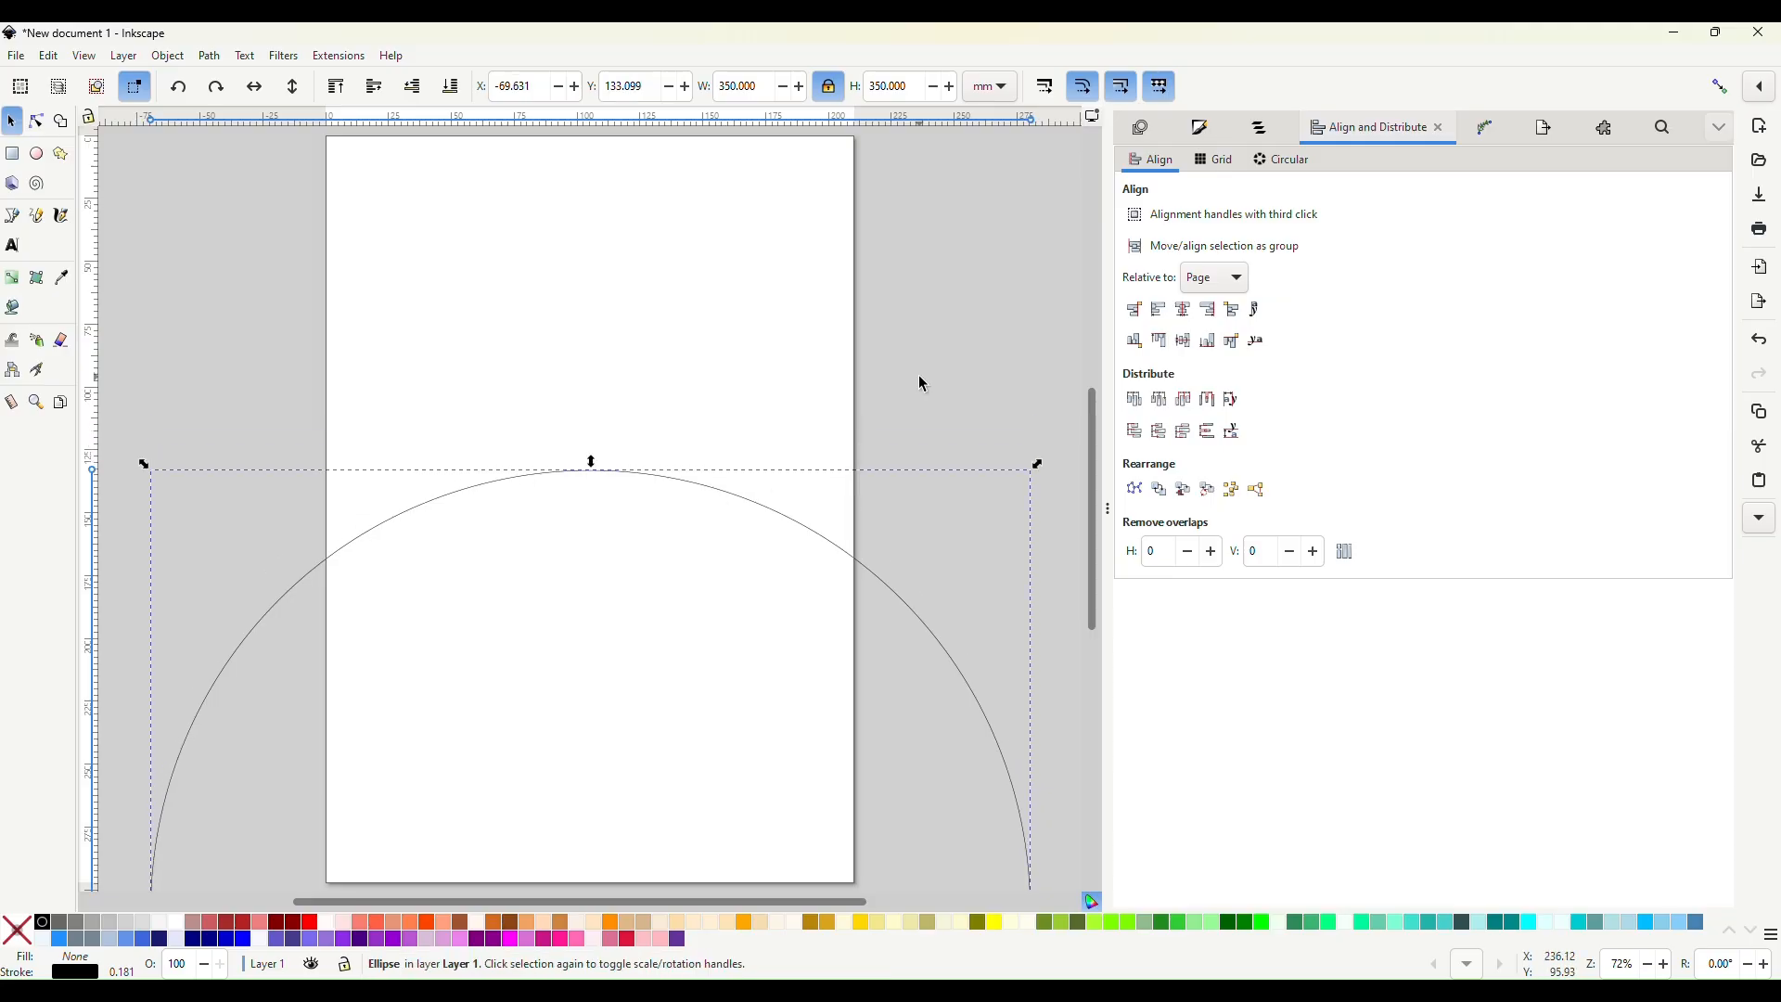
Set the circle's stroke width to 1 mm.
left_click(1201, 129)
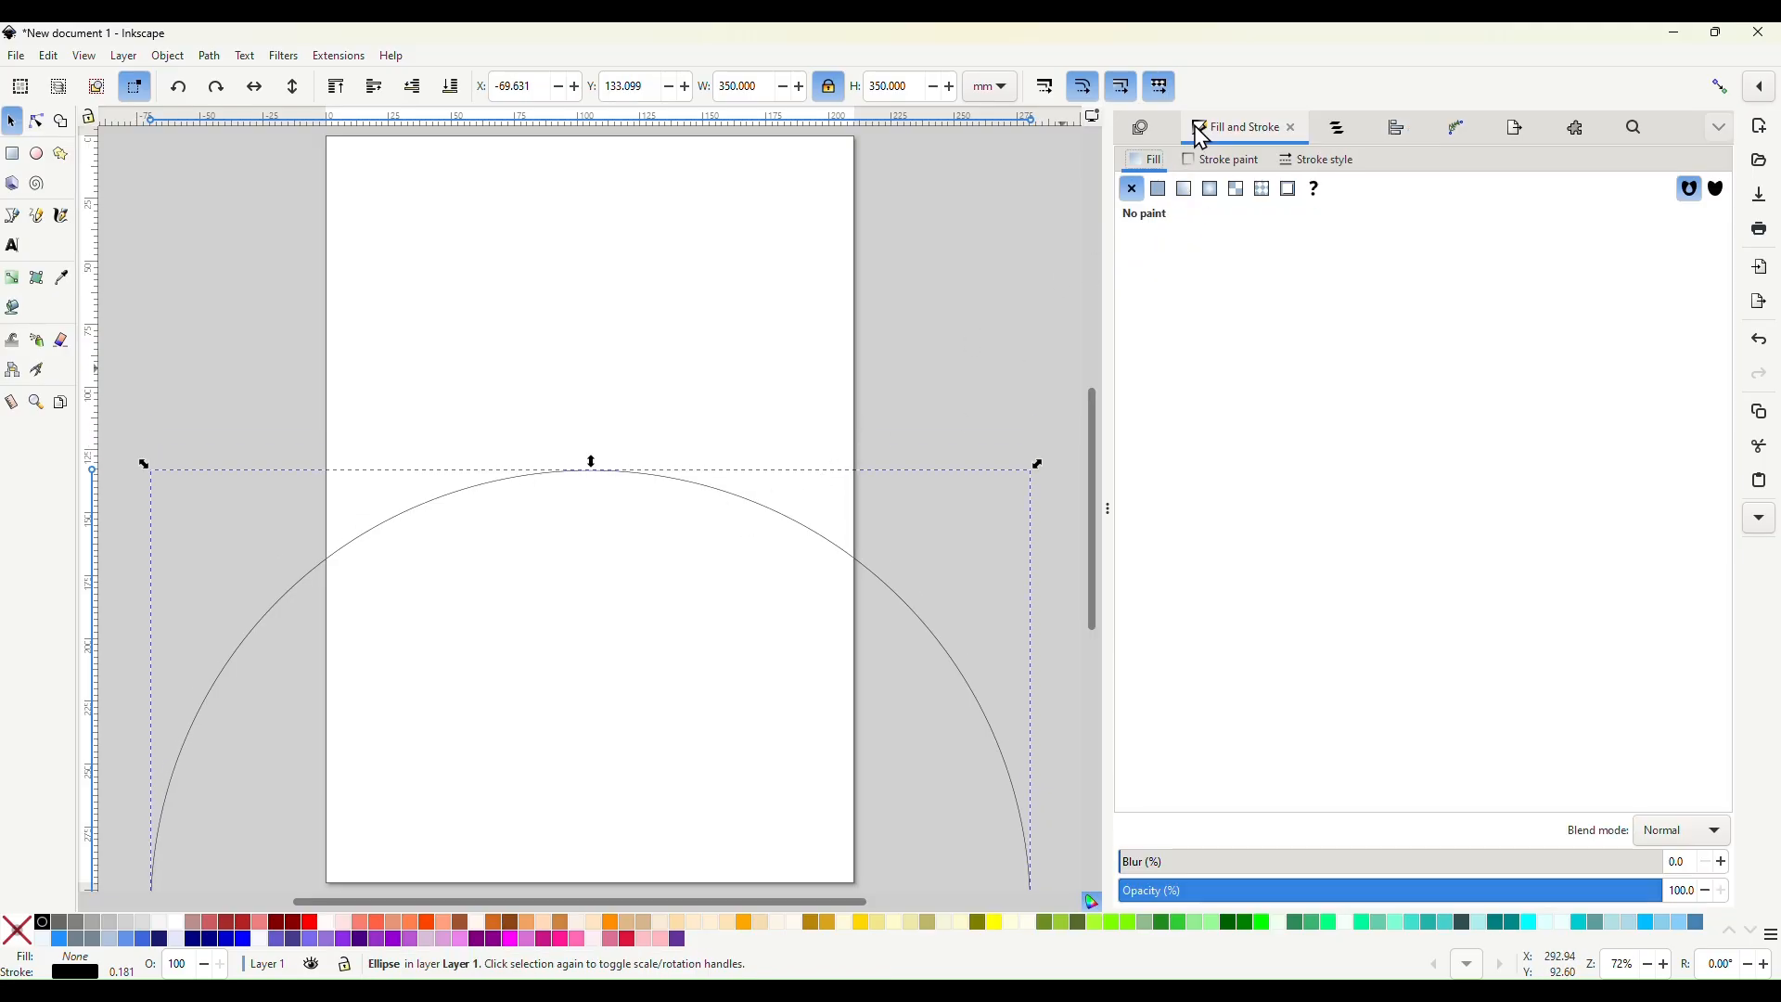
left_click(1294, 164)
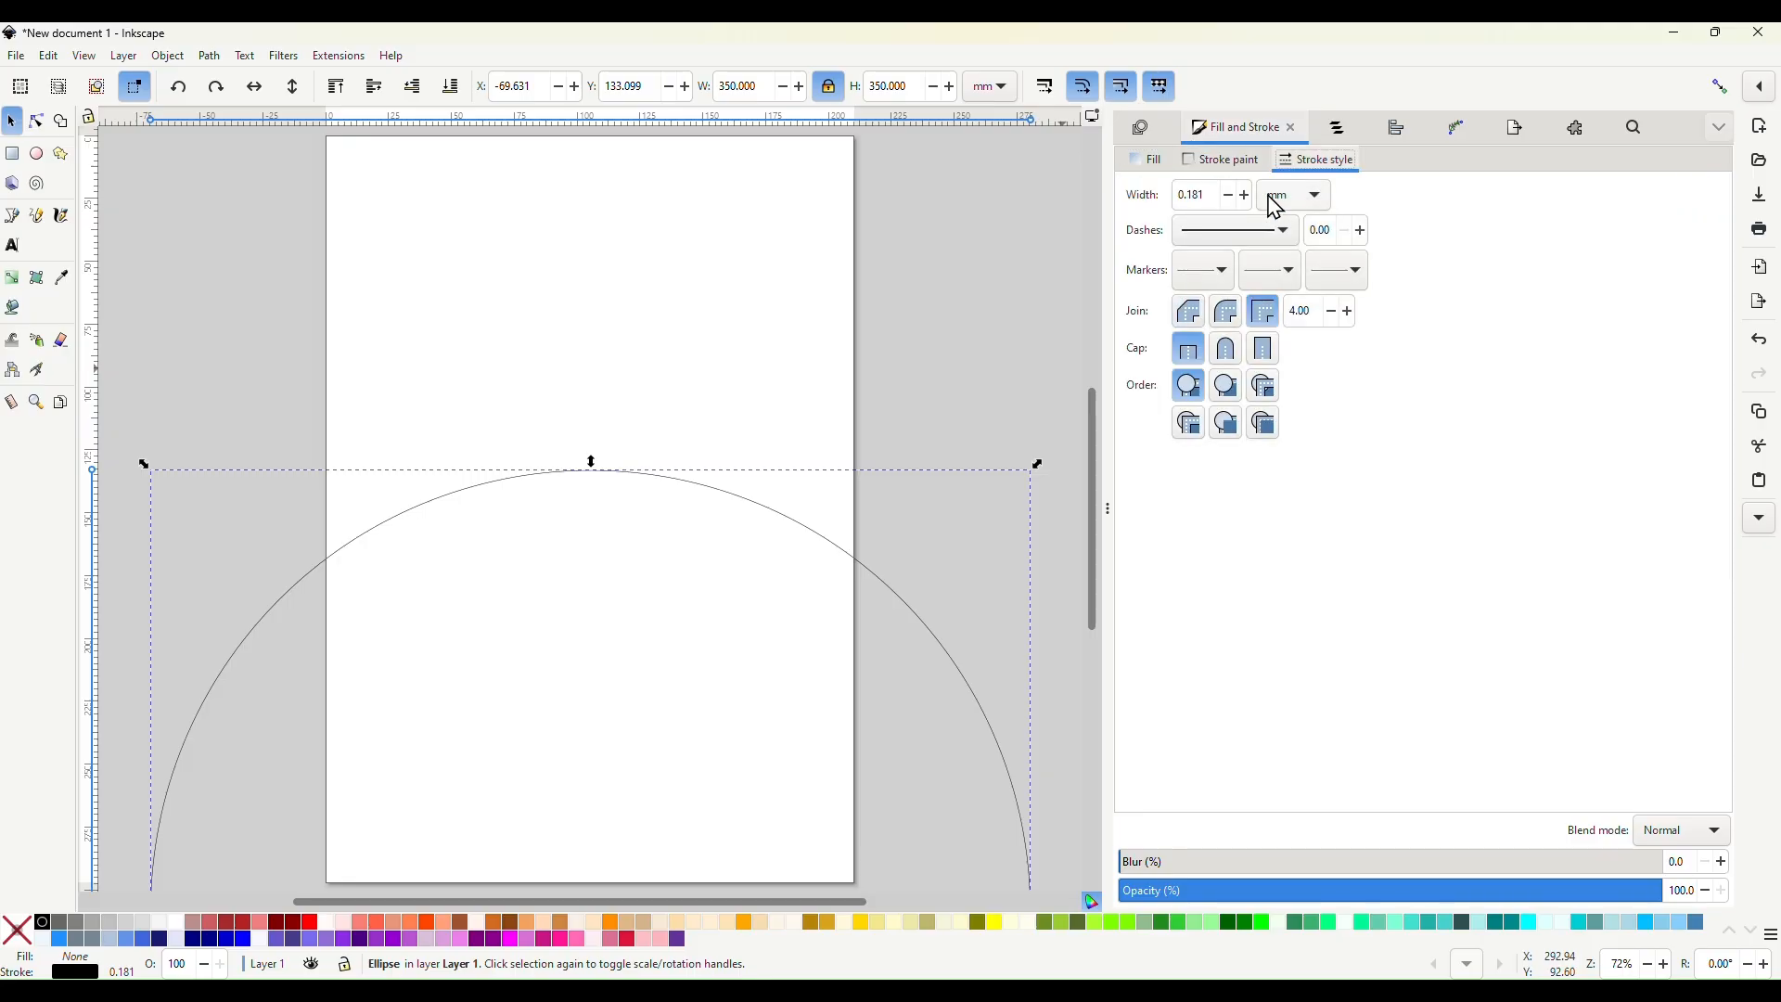
left_click(1215, 194)
double_click(1210, 194)
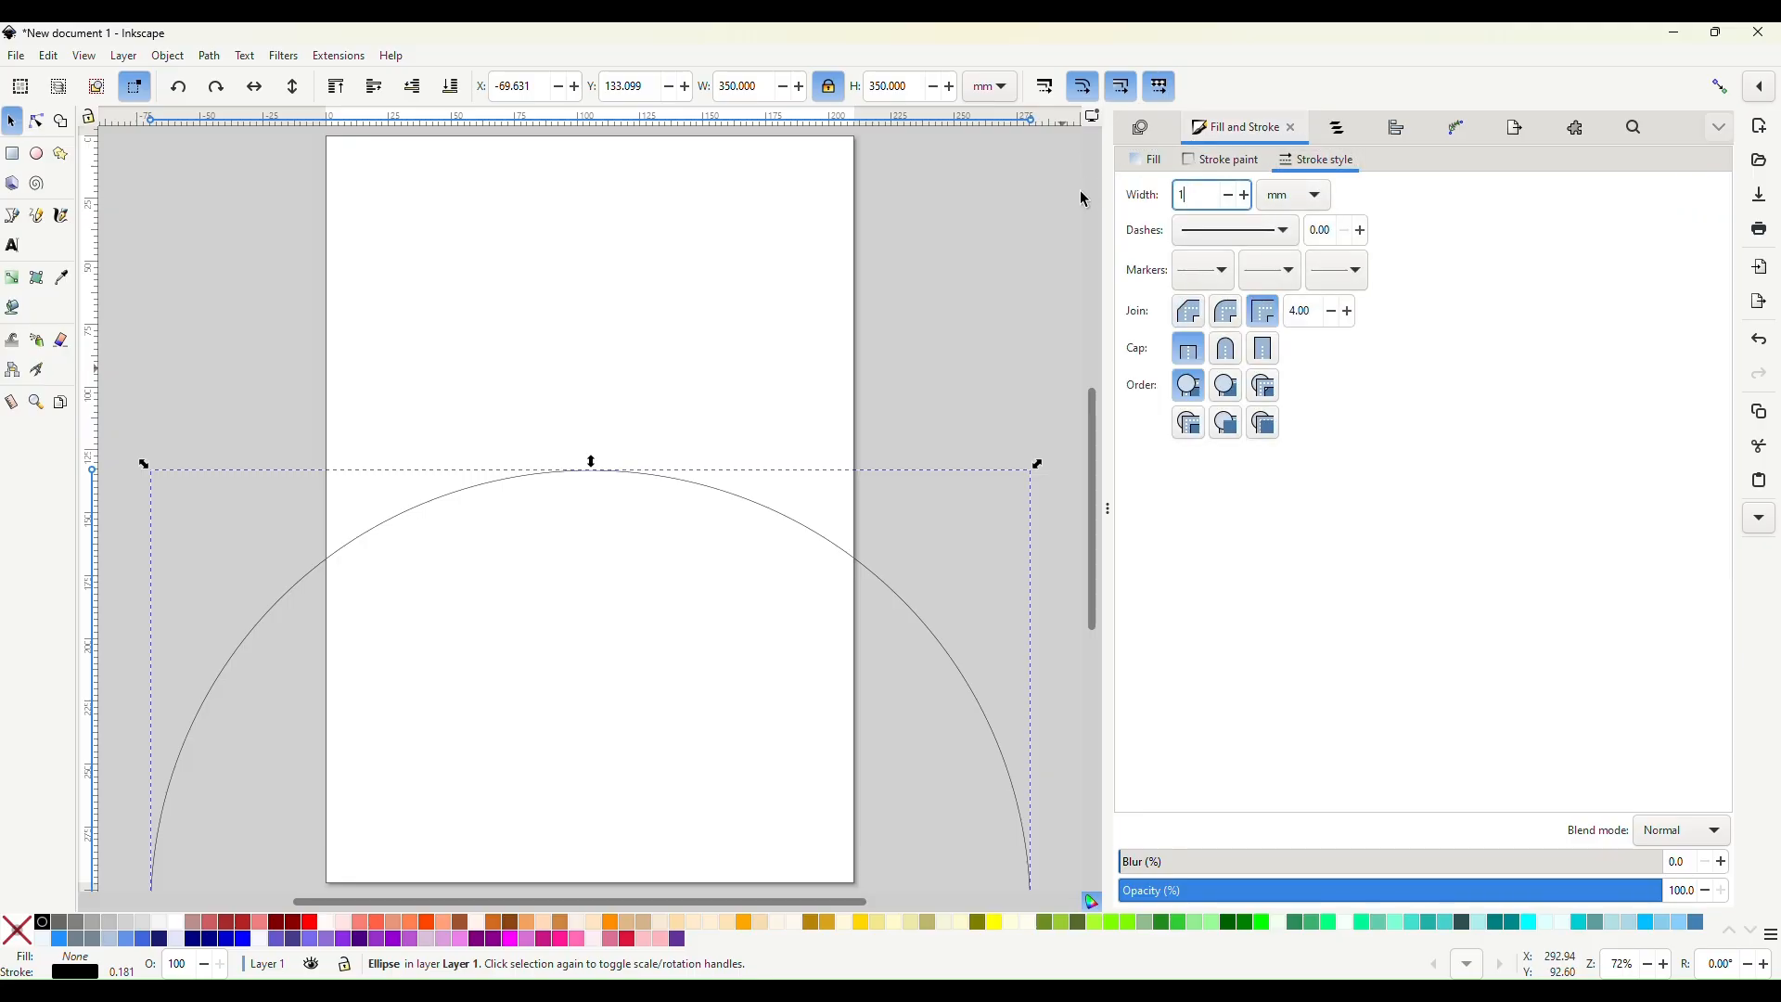
type("1")
key("Return")
Enable snapping and place a horizontal and a vertical guide through the circle's rotation centre.
scroll(733, 447, "down", 4)
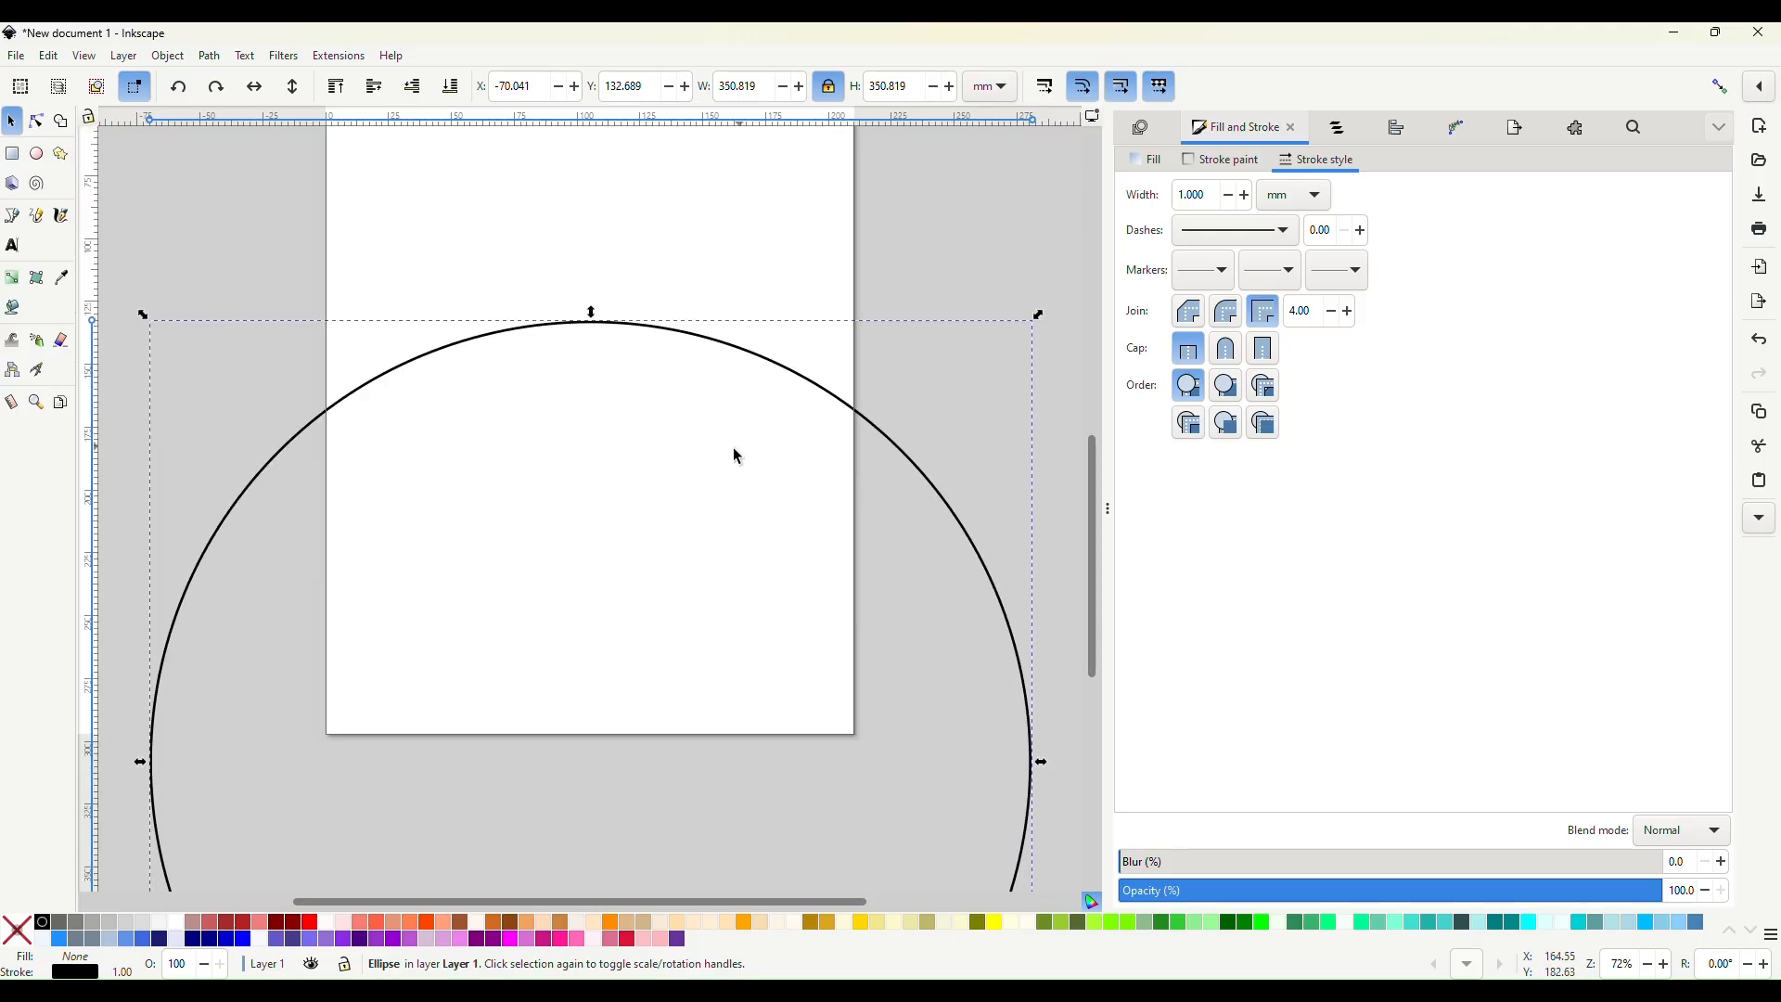
scroll(660, 472, "down", 1, "ctrl")
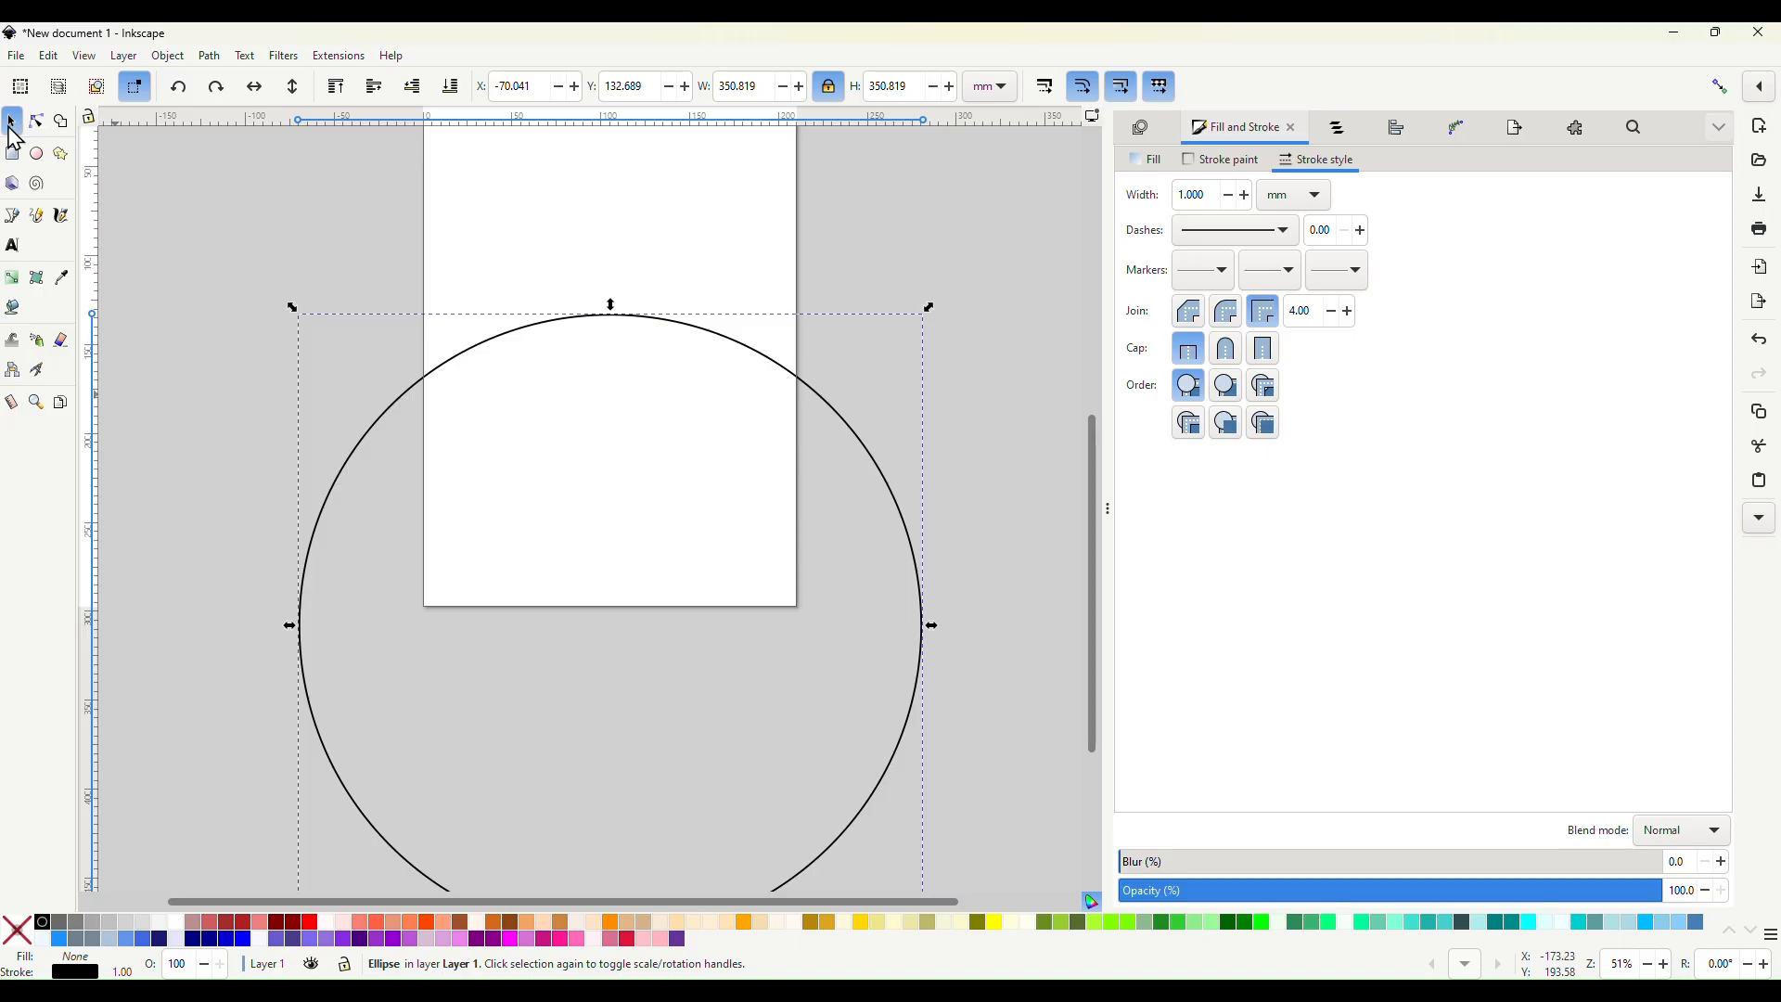
left_click(596, 316)
left_click(1727, 89)
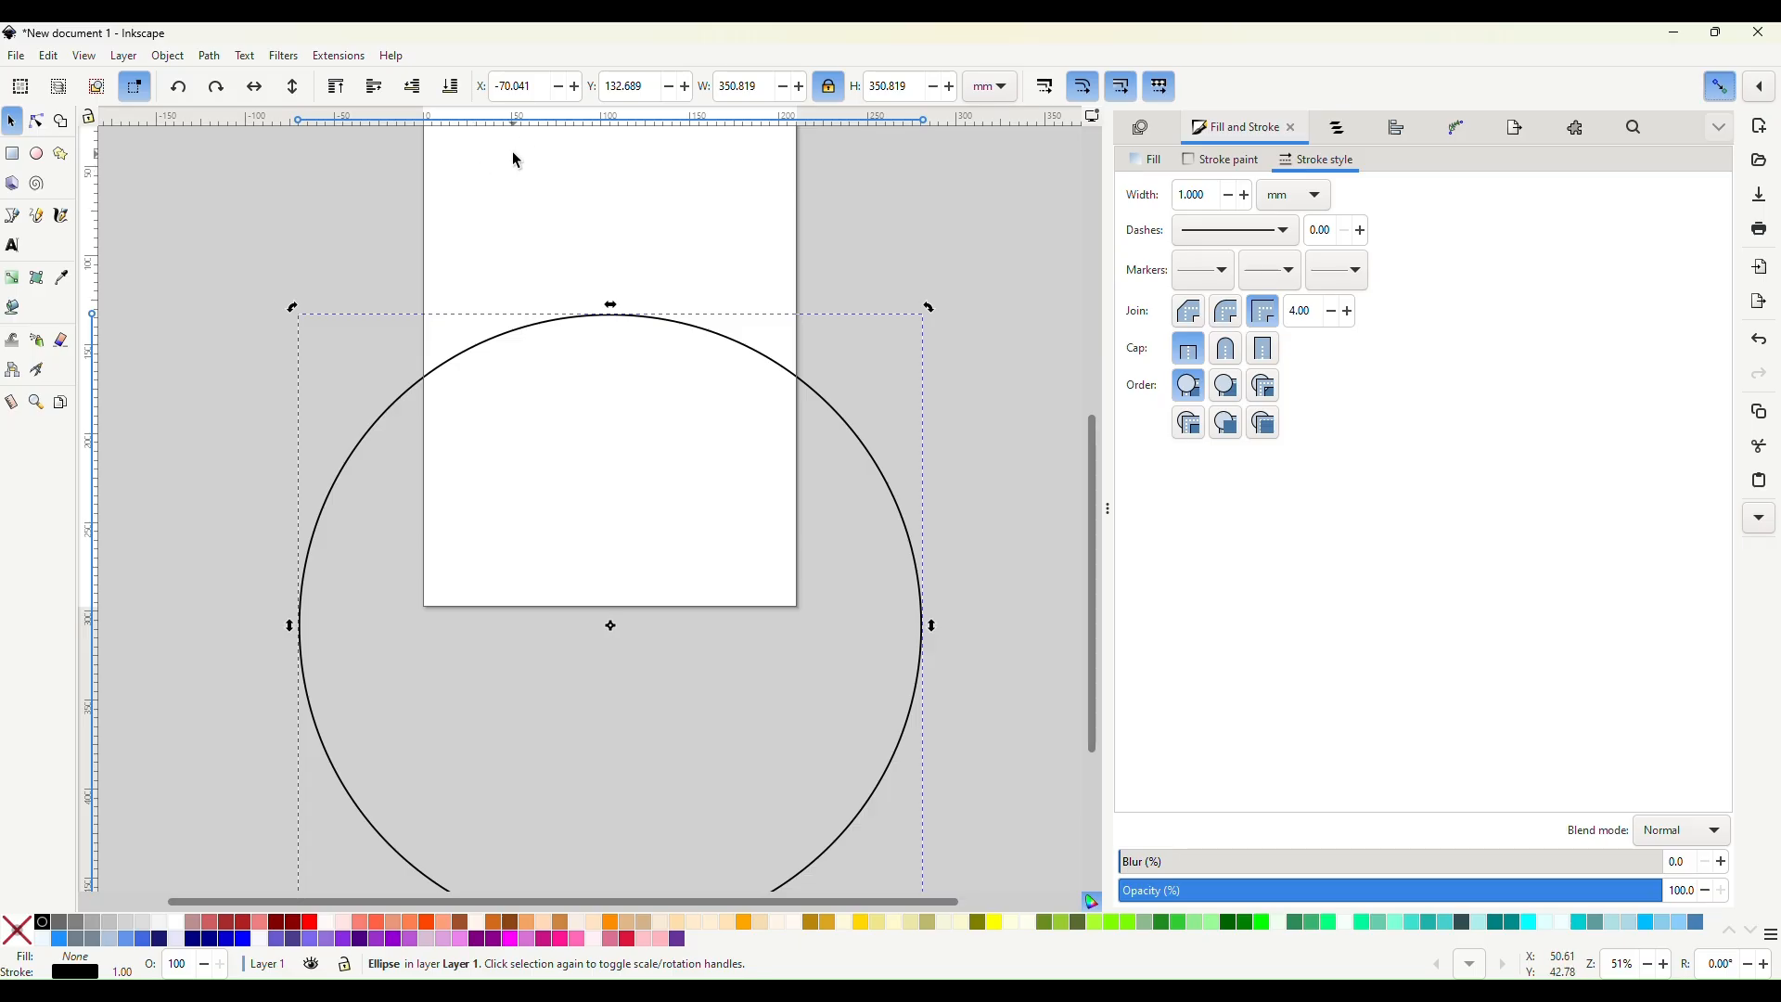
left_click_drag(557, 121, 610, 619)
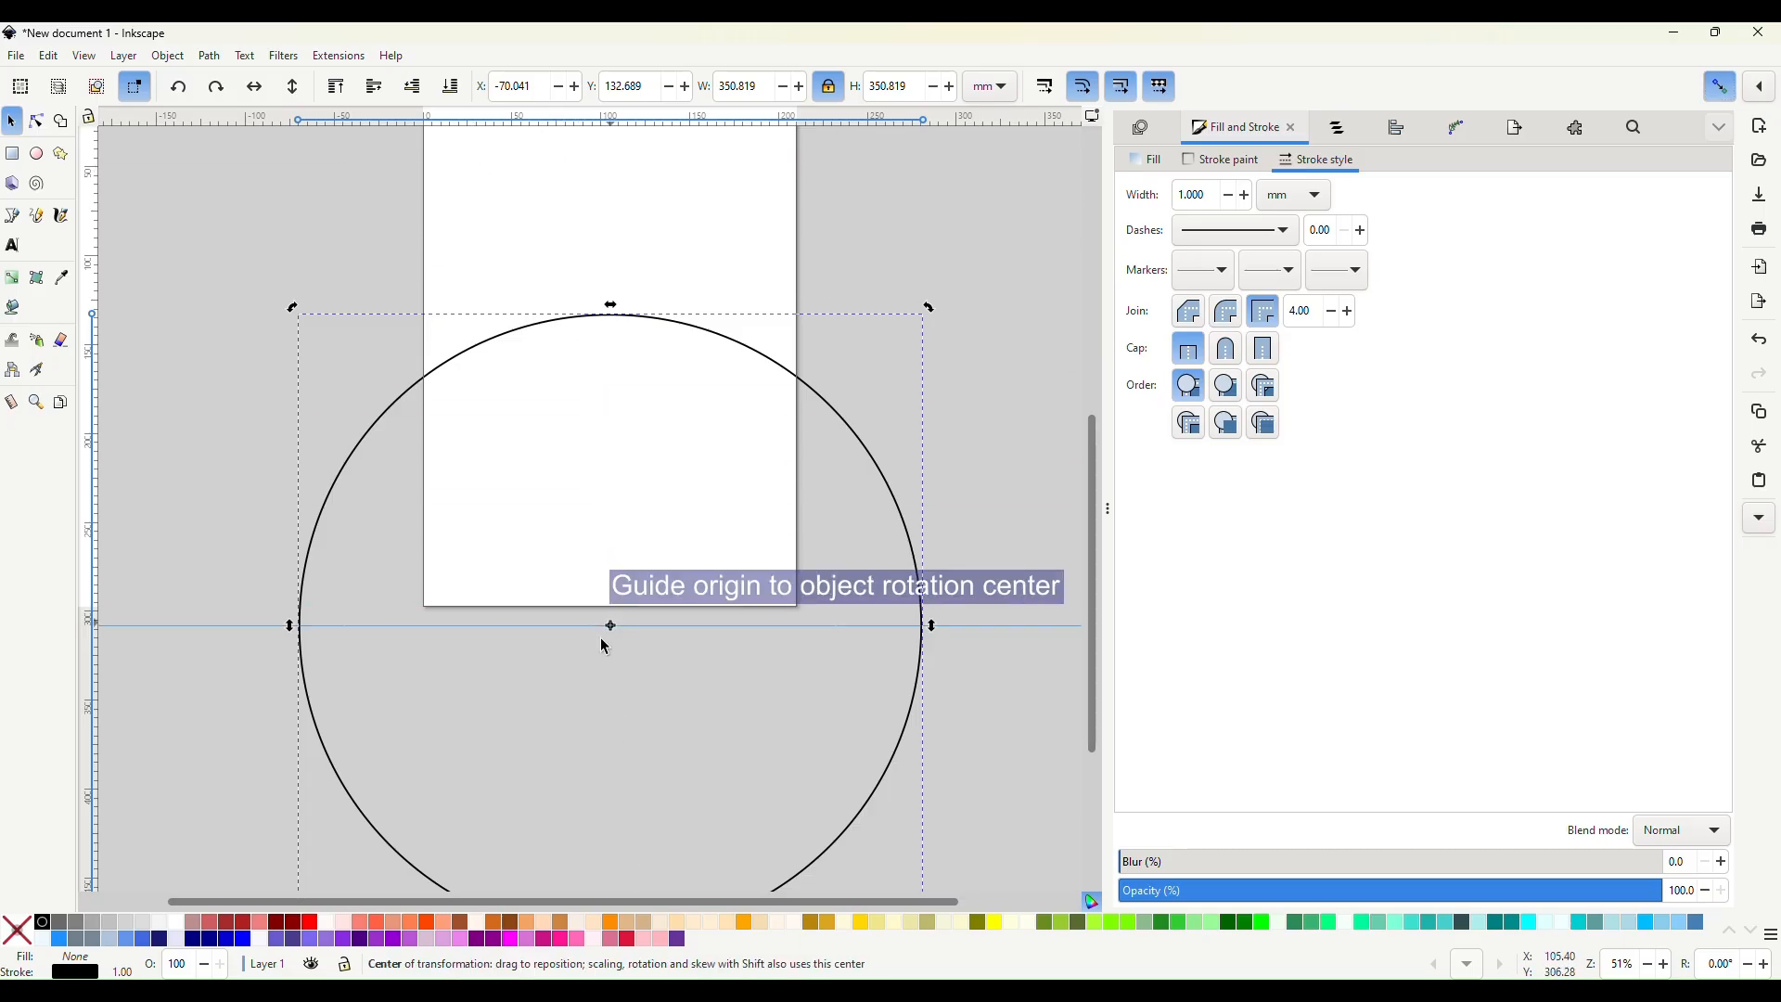
left_click_drag(95, 705, 616, 634)
scroll(616, 634, "up", 5)
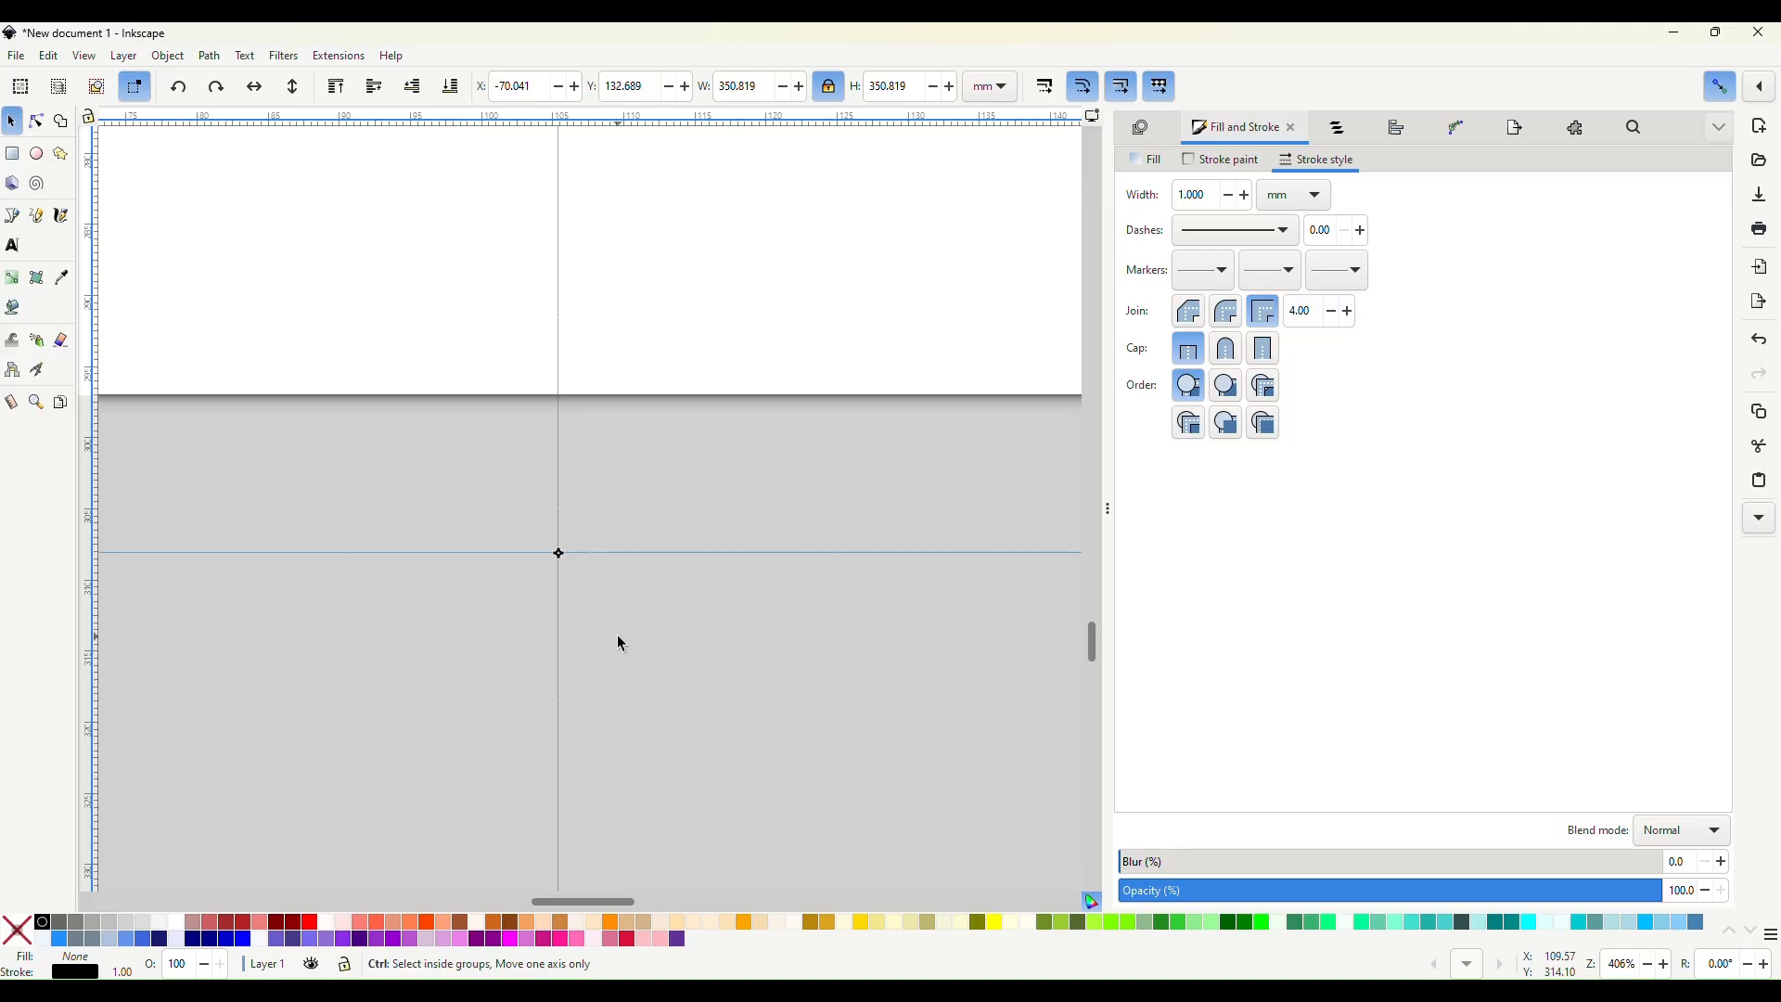
scroll(620, 642, "down", 5)
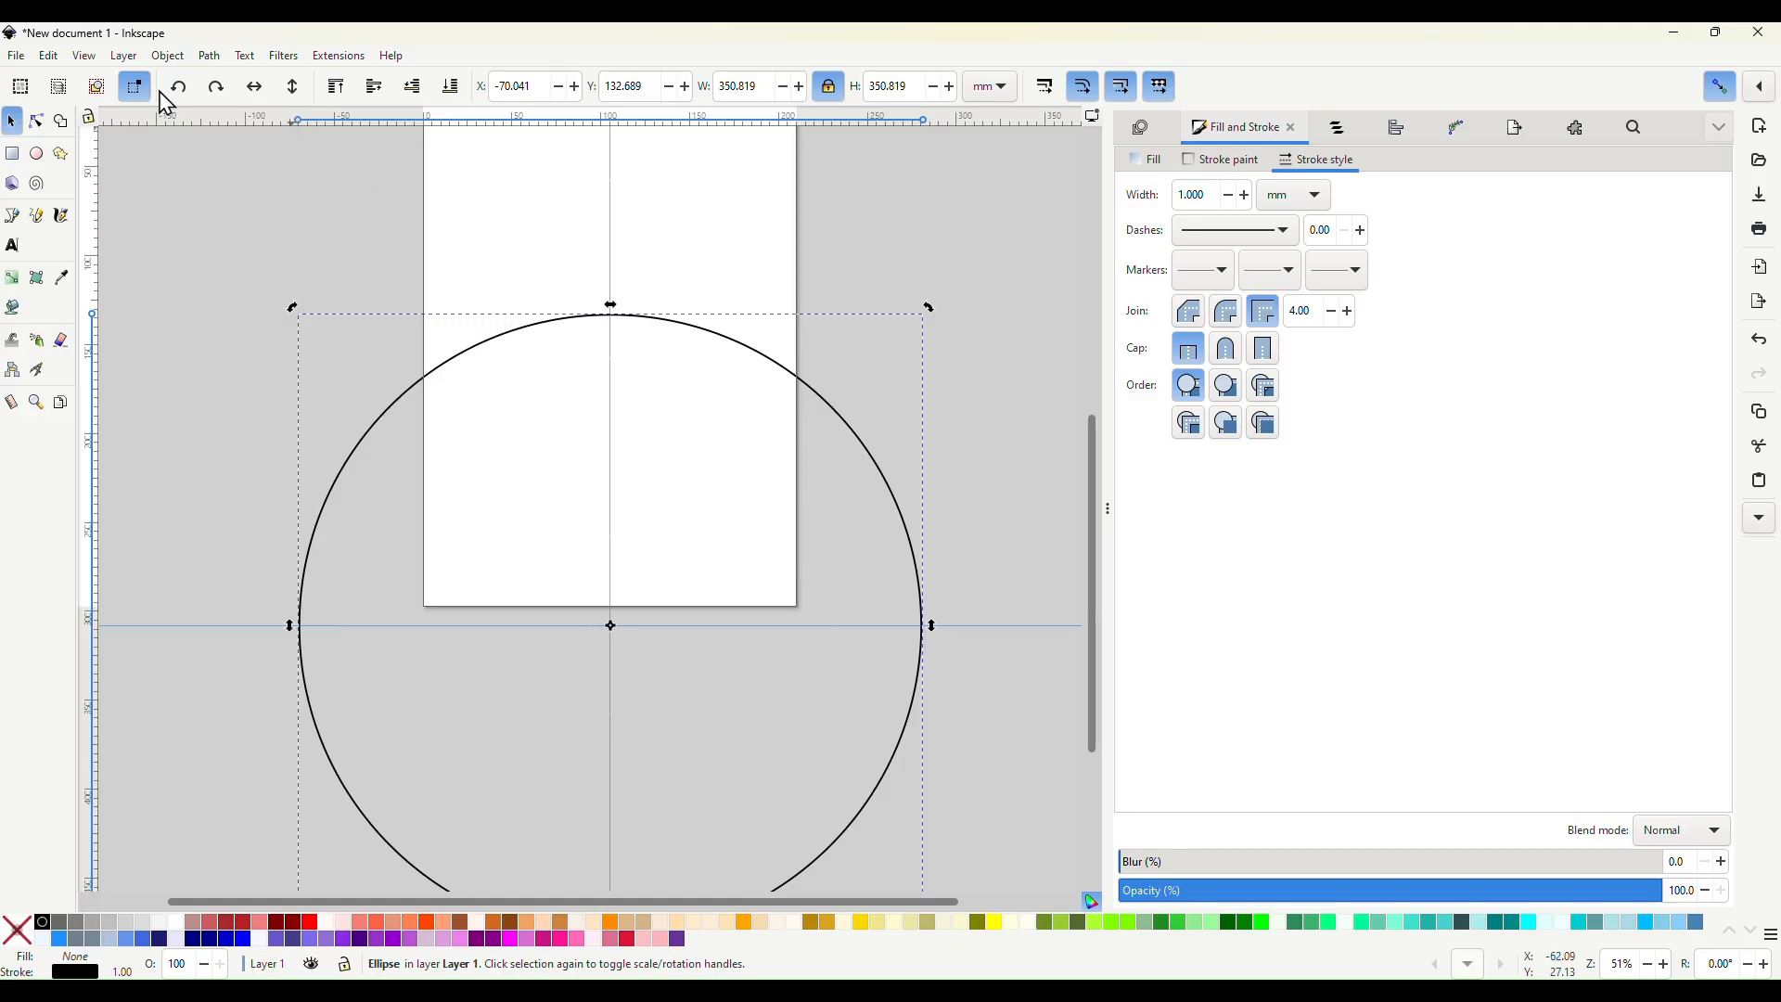
Convert the circle from an object to a path with editable nodes.
left_click(37, 128)
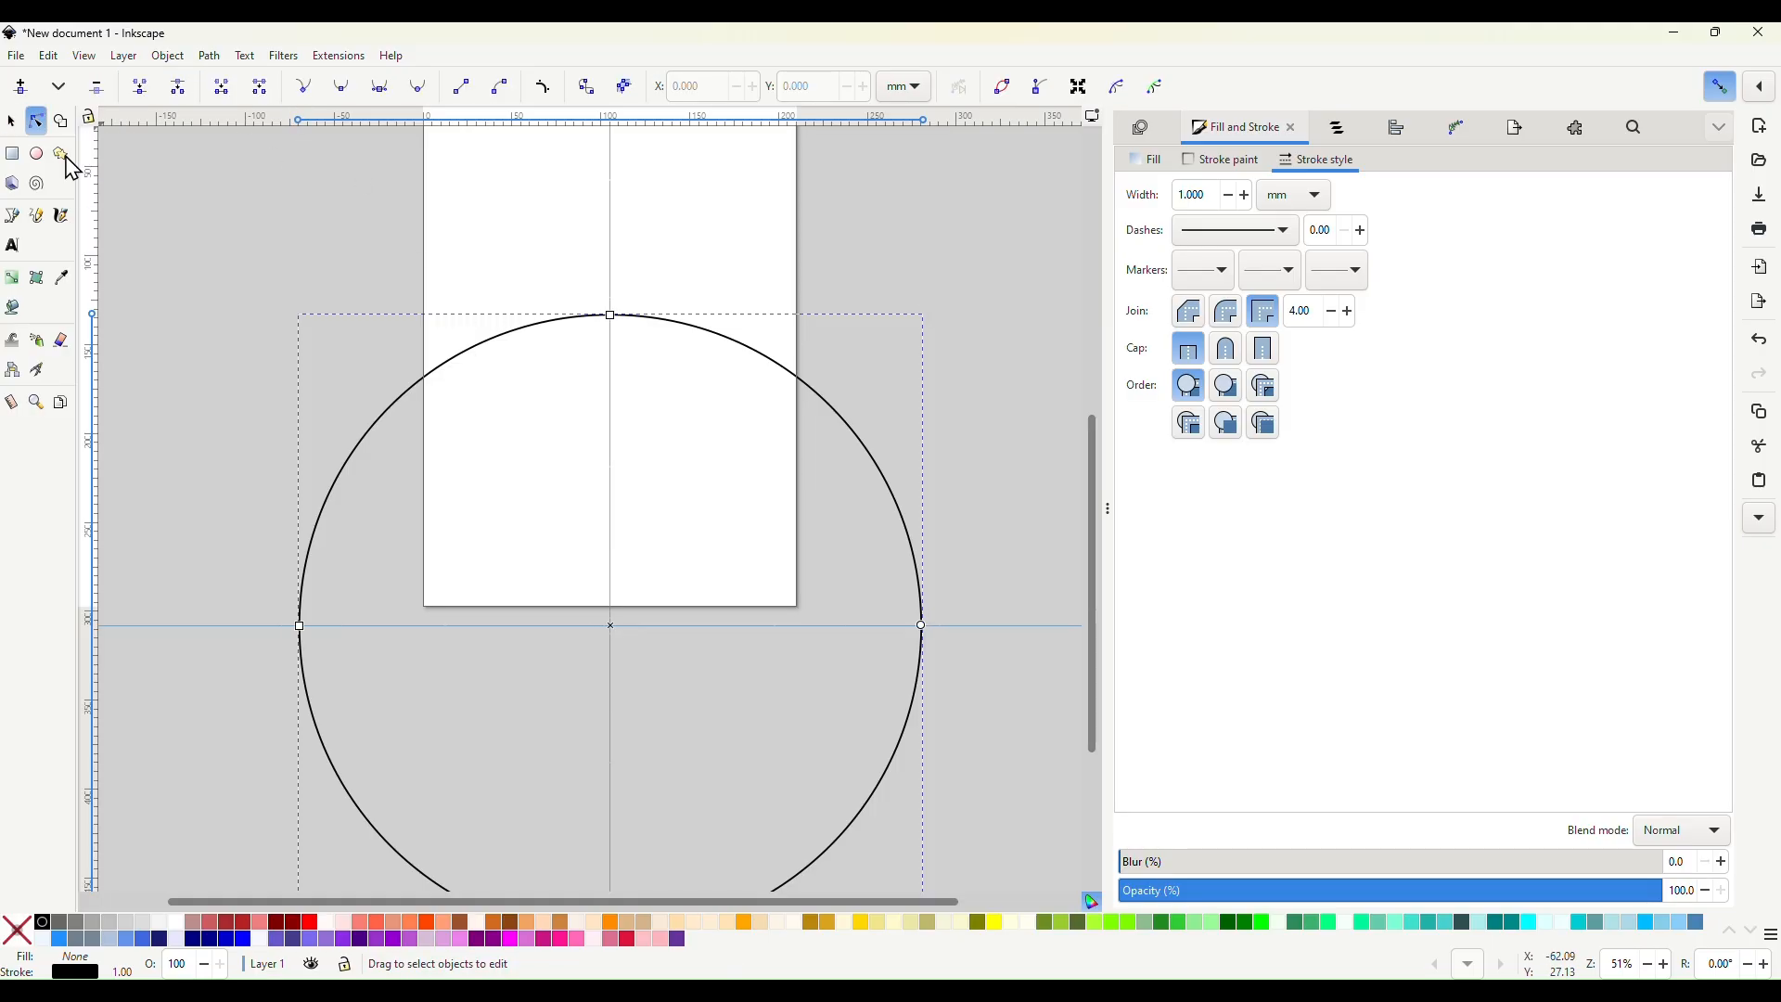
scroll(590, 498, "down", 2)
scroll(584, 502, "down", 2)
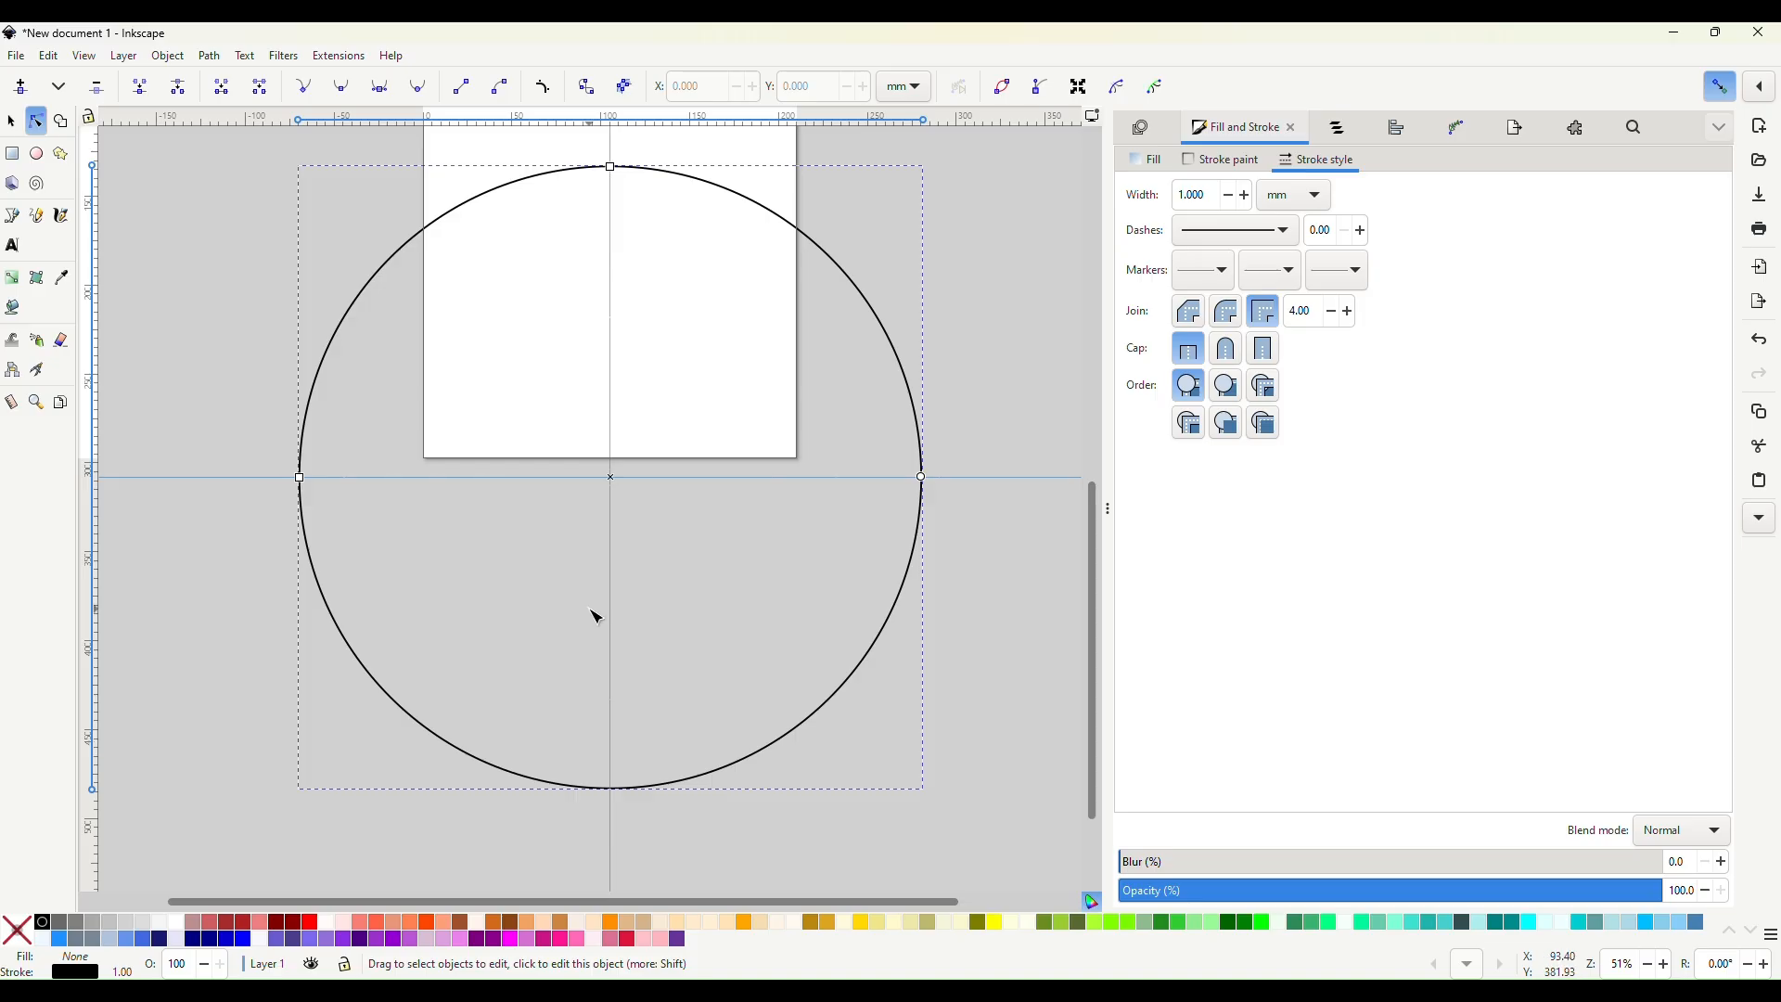
scroll(596, 617, "up", 2)
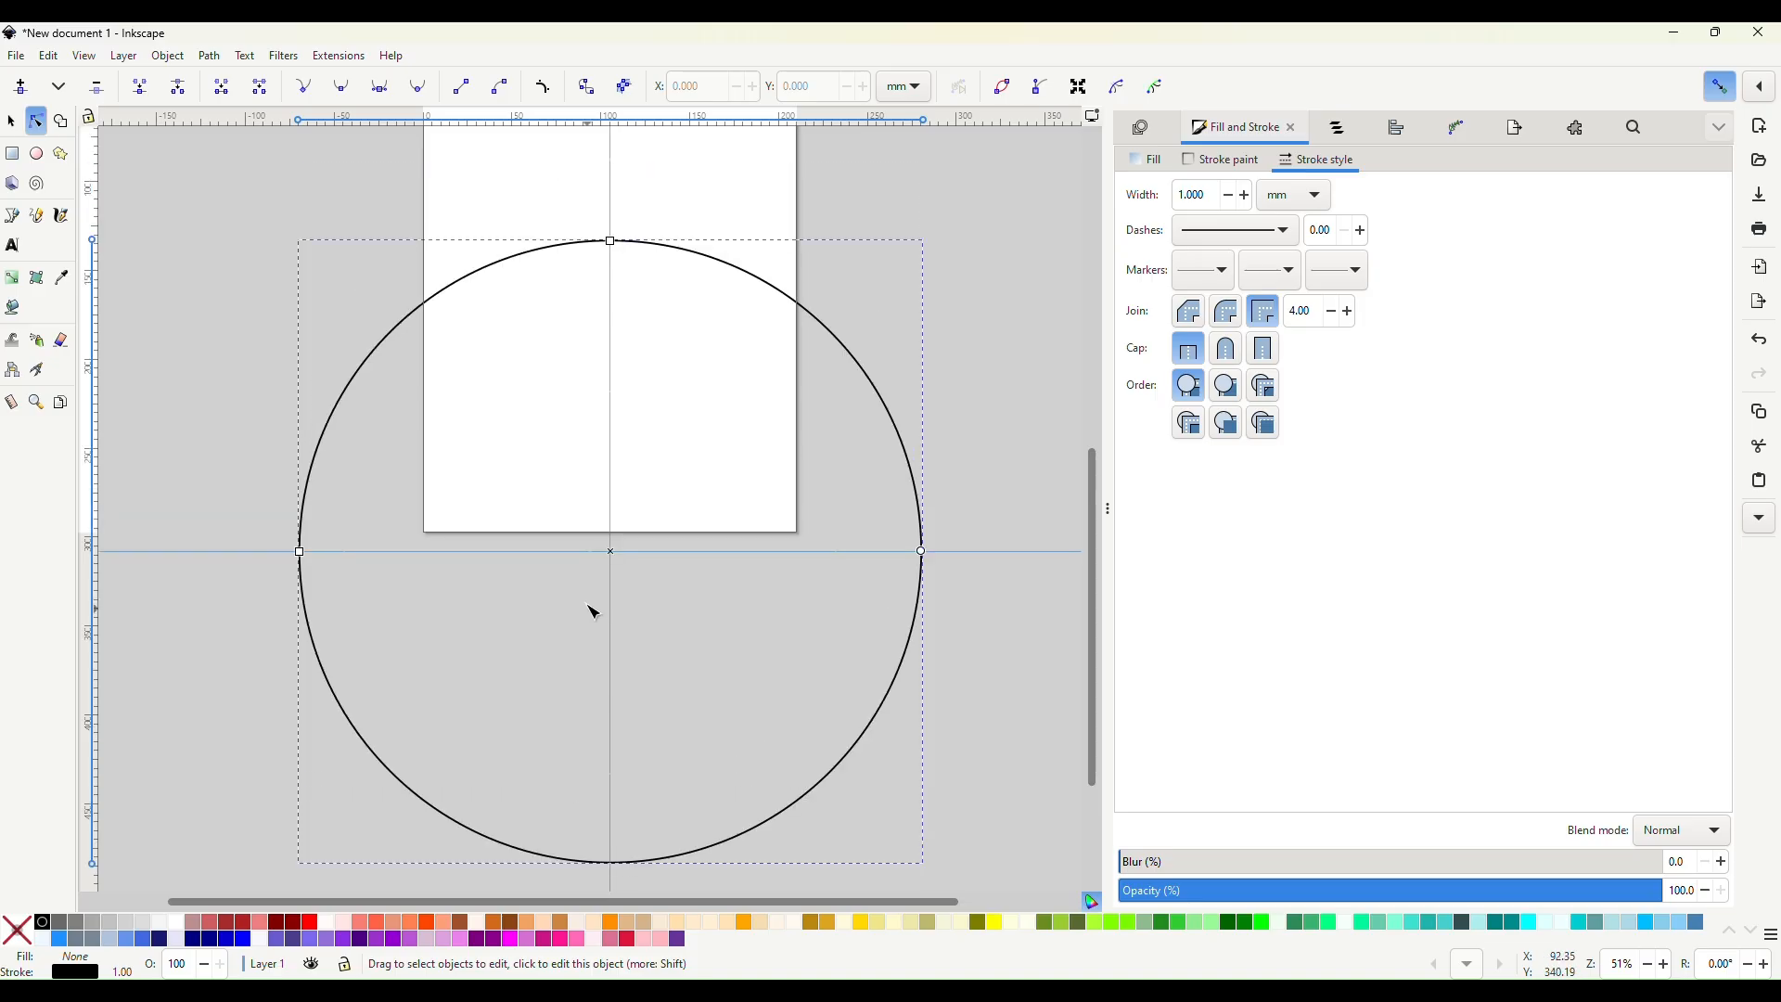
left_click(211, 57)
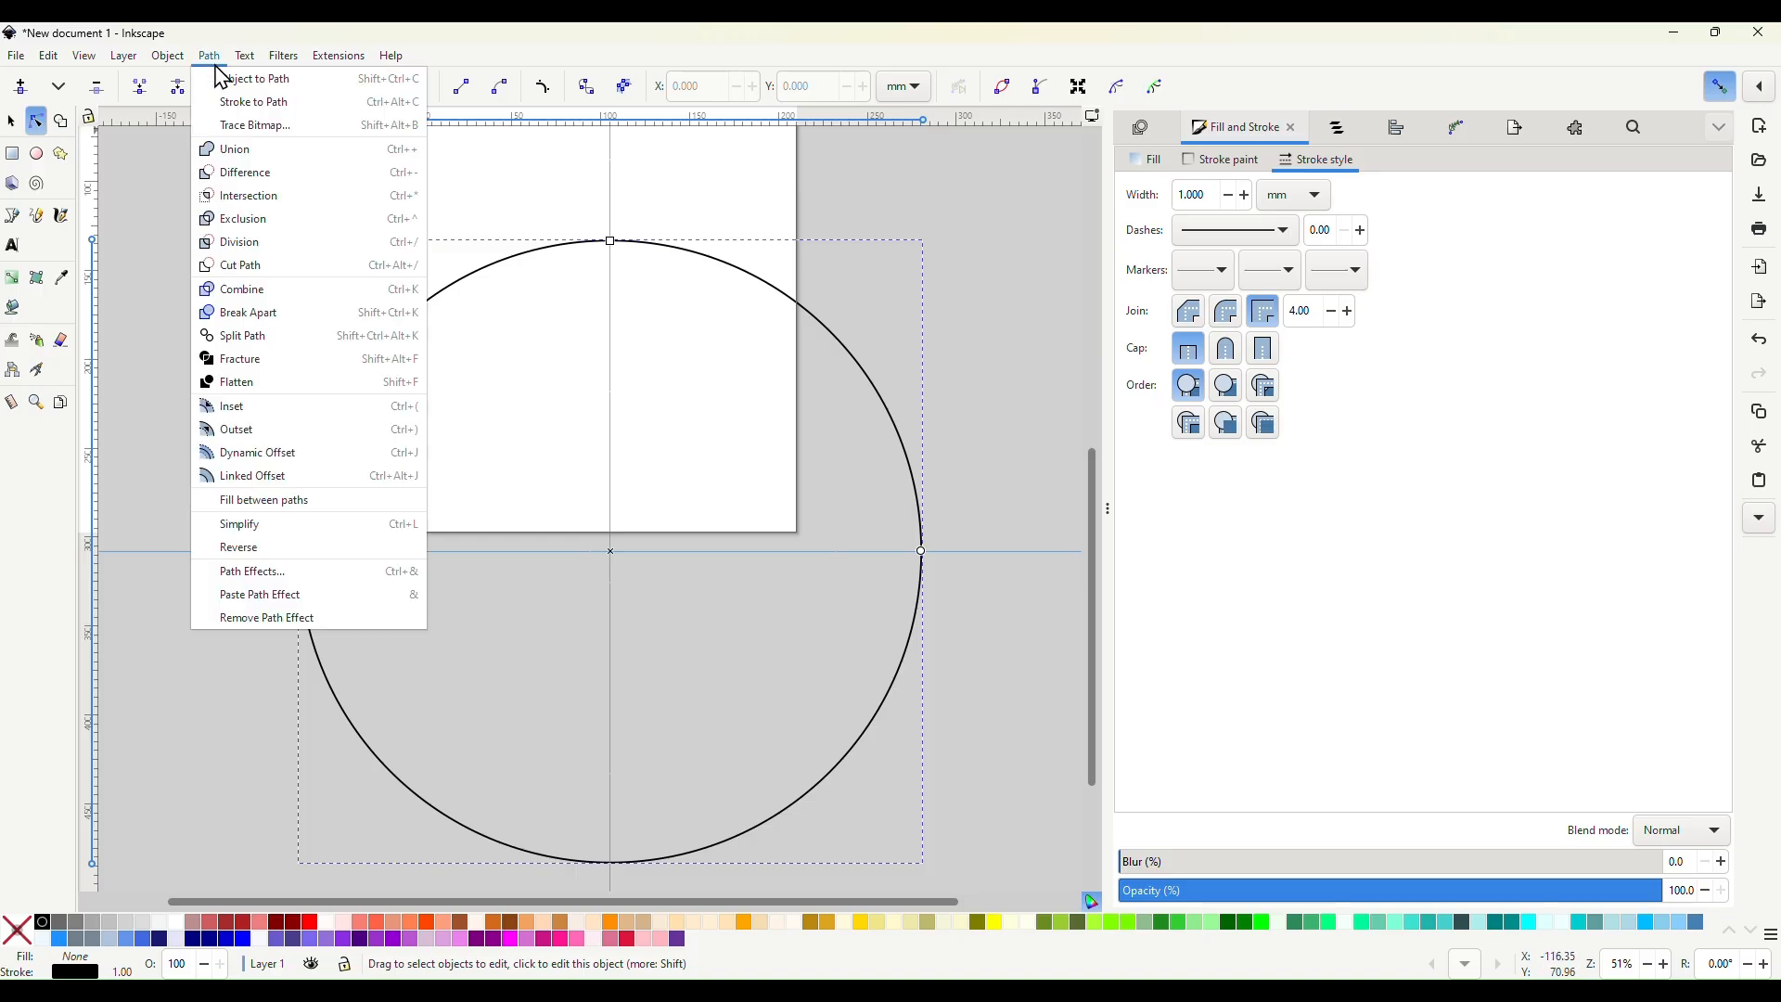
left_click(218, 78)
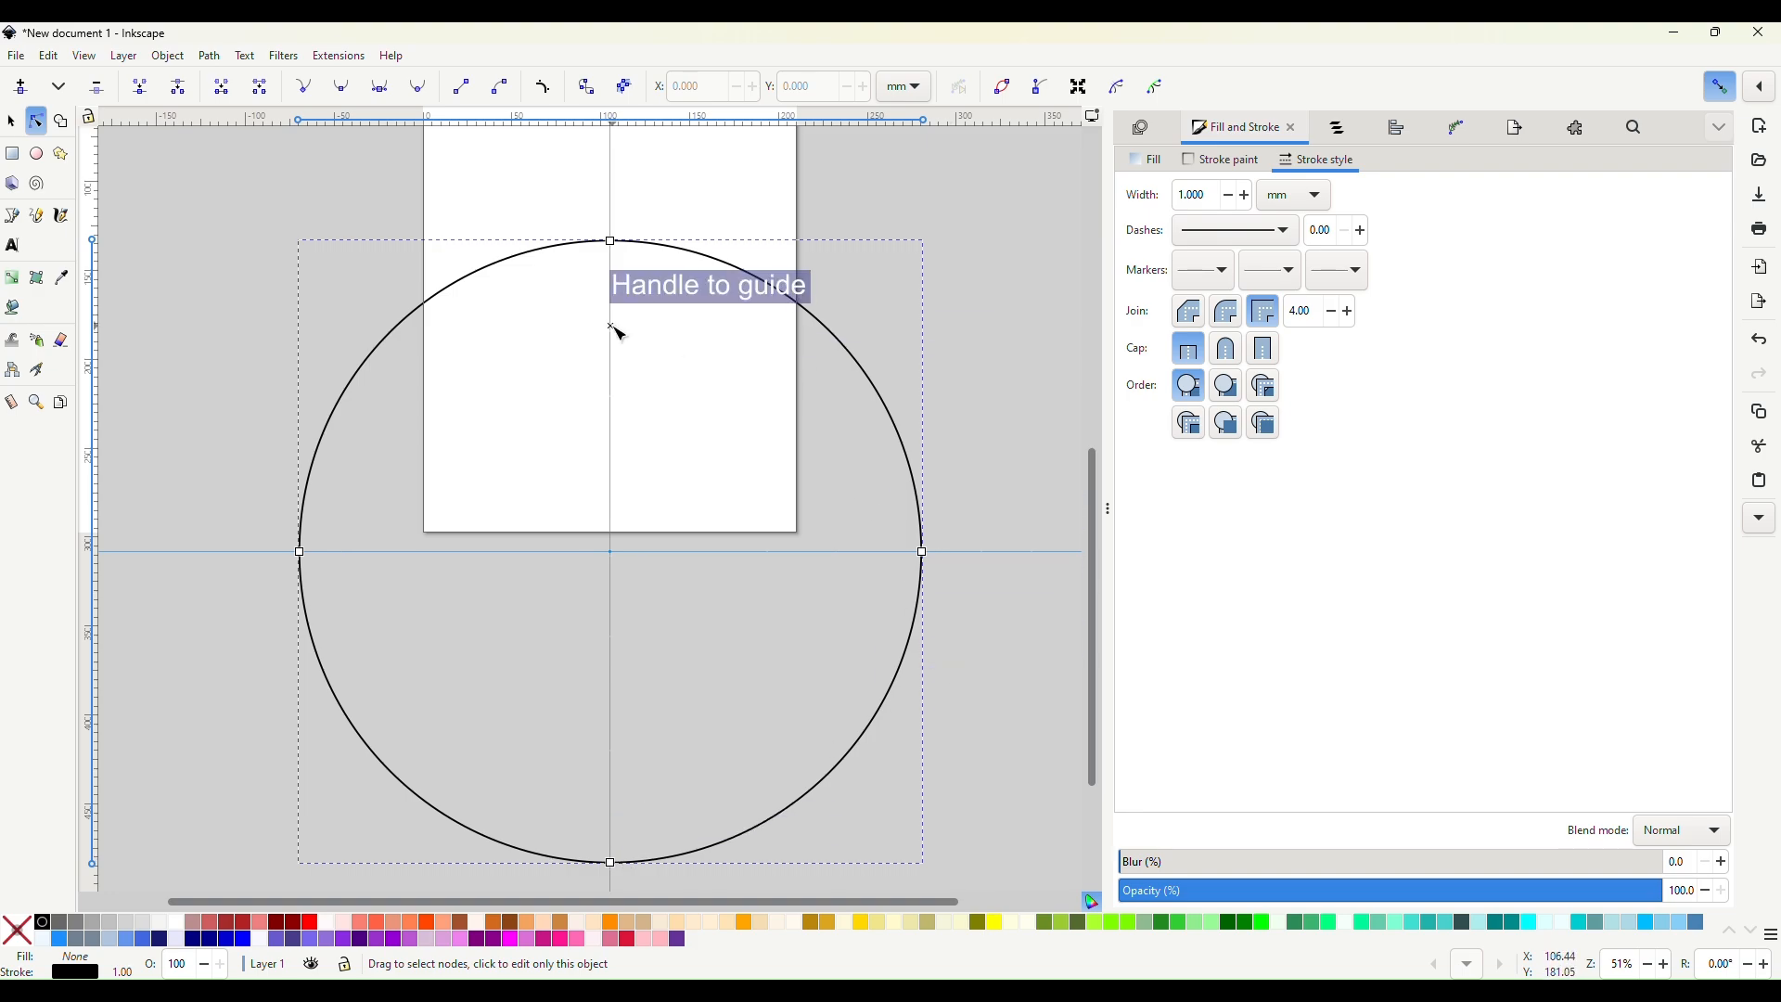
Duplicate the circle path twice in place and hide both copies, leaving the original visible.
left_click(13, 122)
key("ctrl")
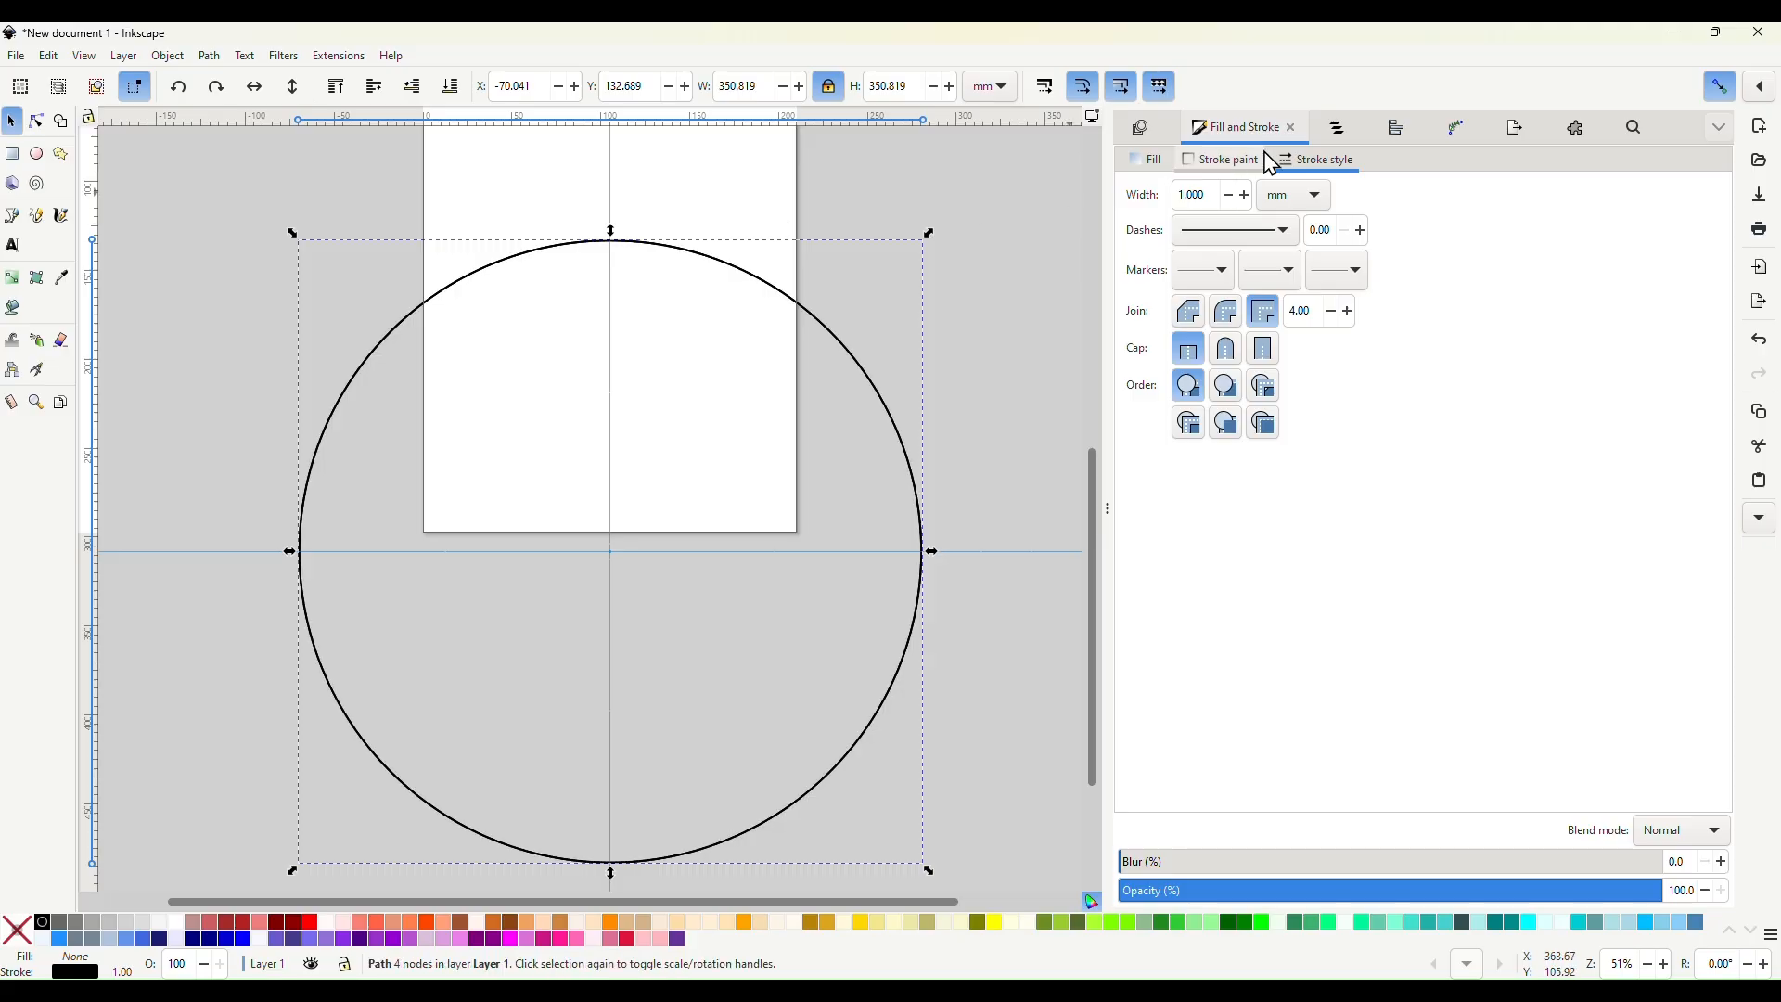
left_click(1335, 130)
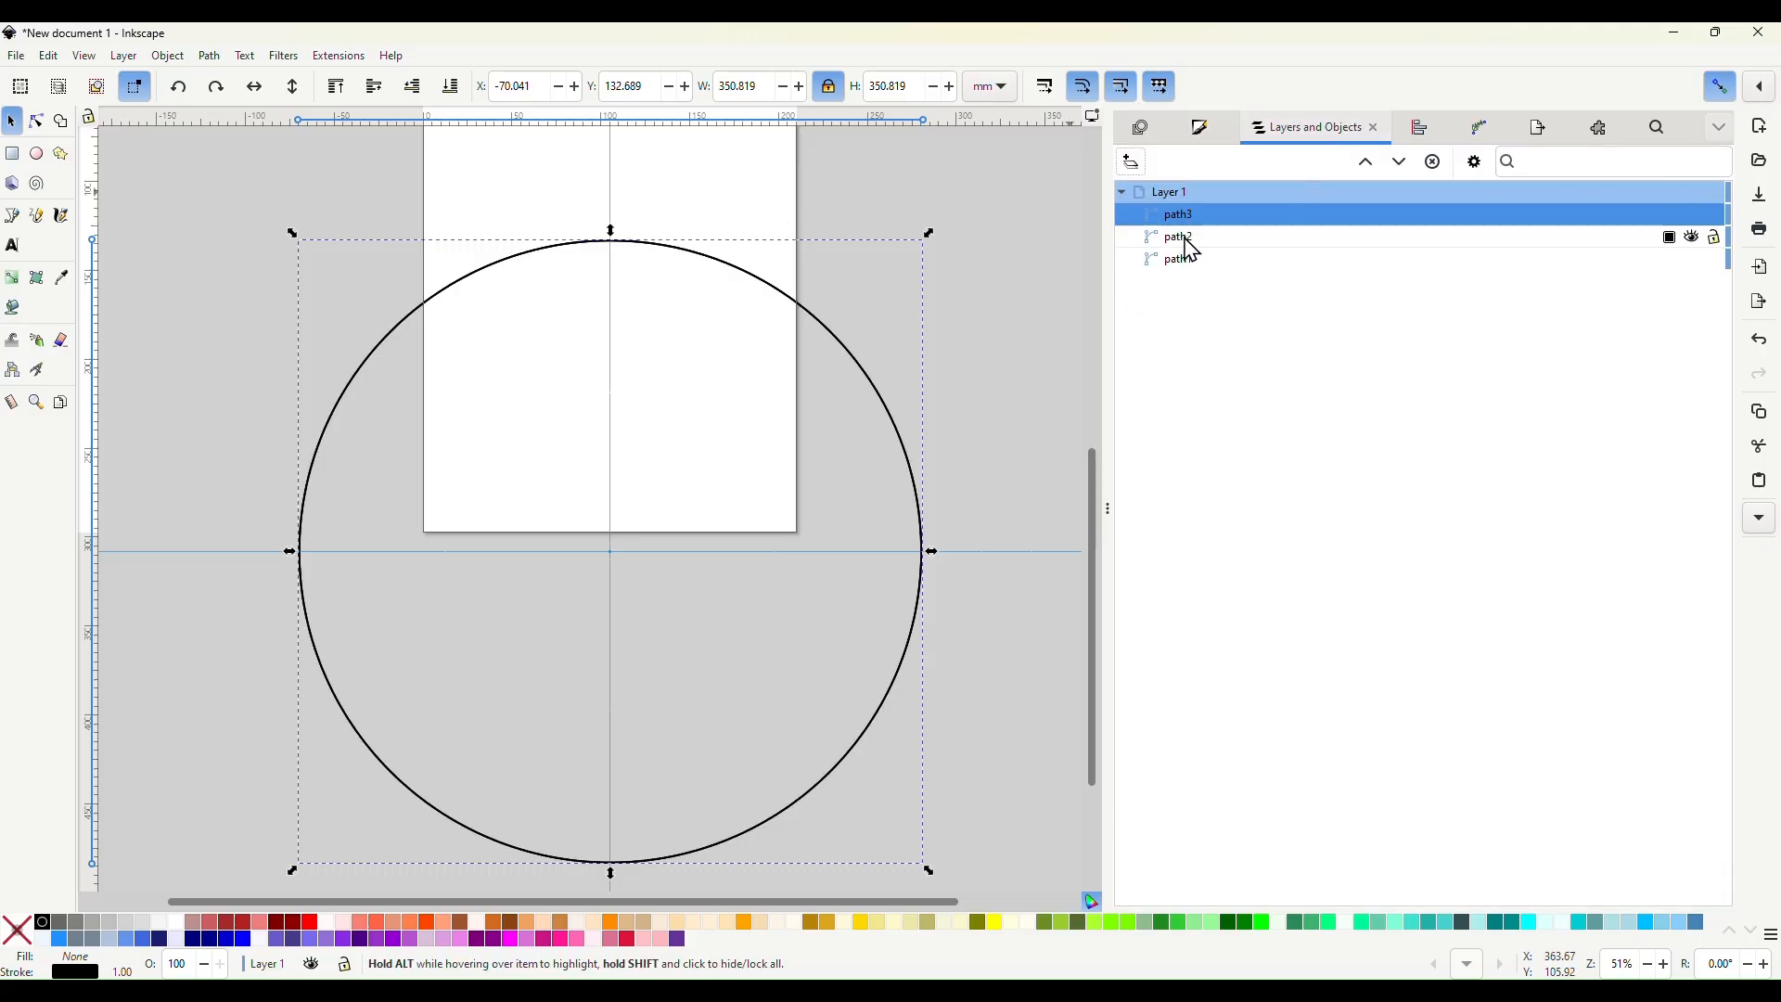
left_click(1693, 217)
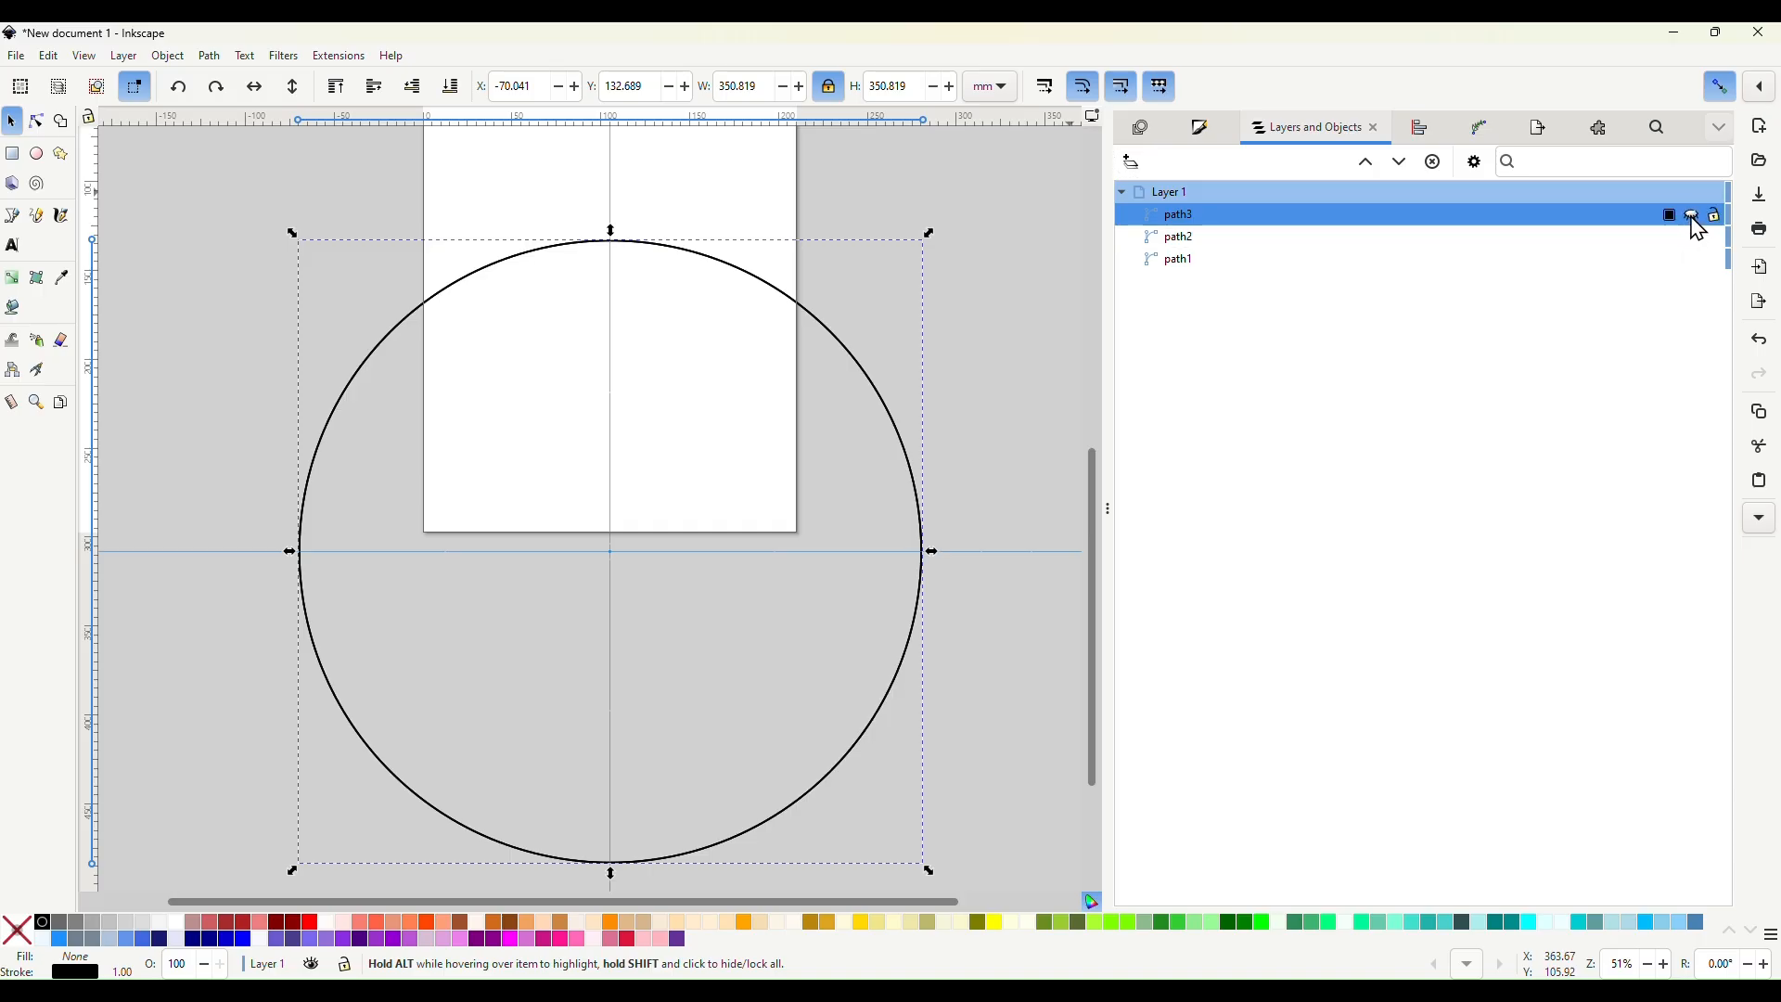
left_click(1691, 238)
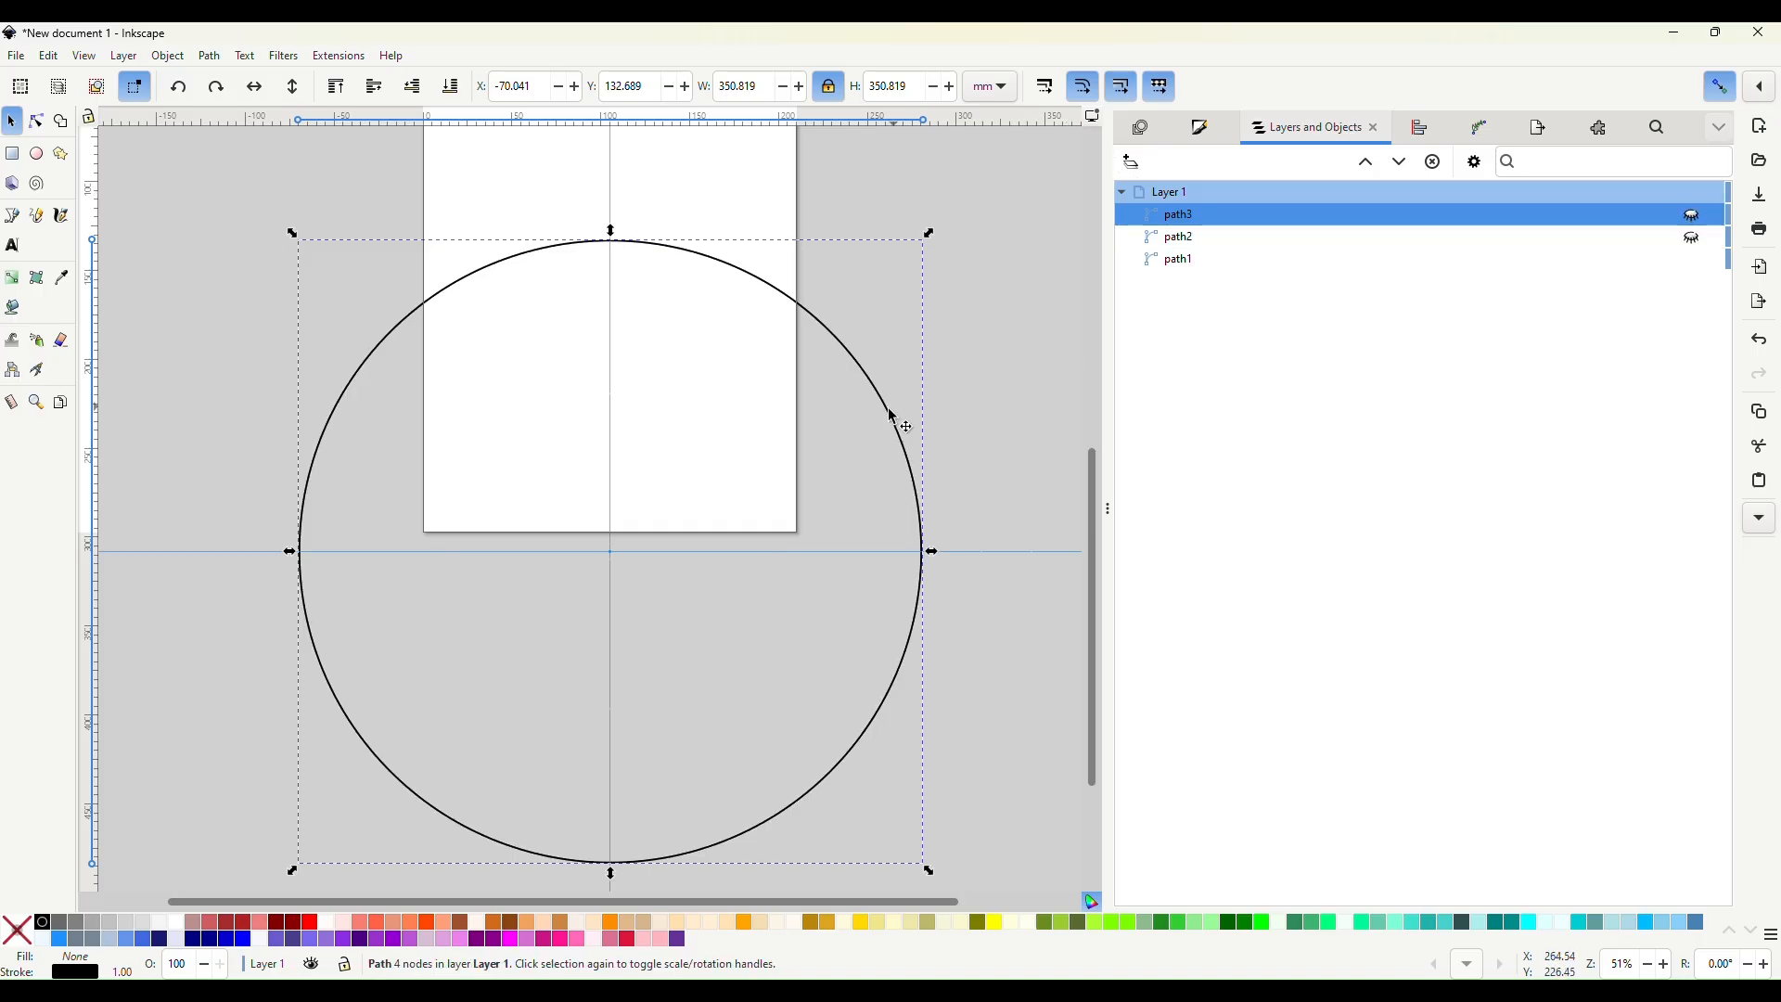
Check the original circle by selecting it, and unhide and select the first copy, path2.
left_click(696, 414)
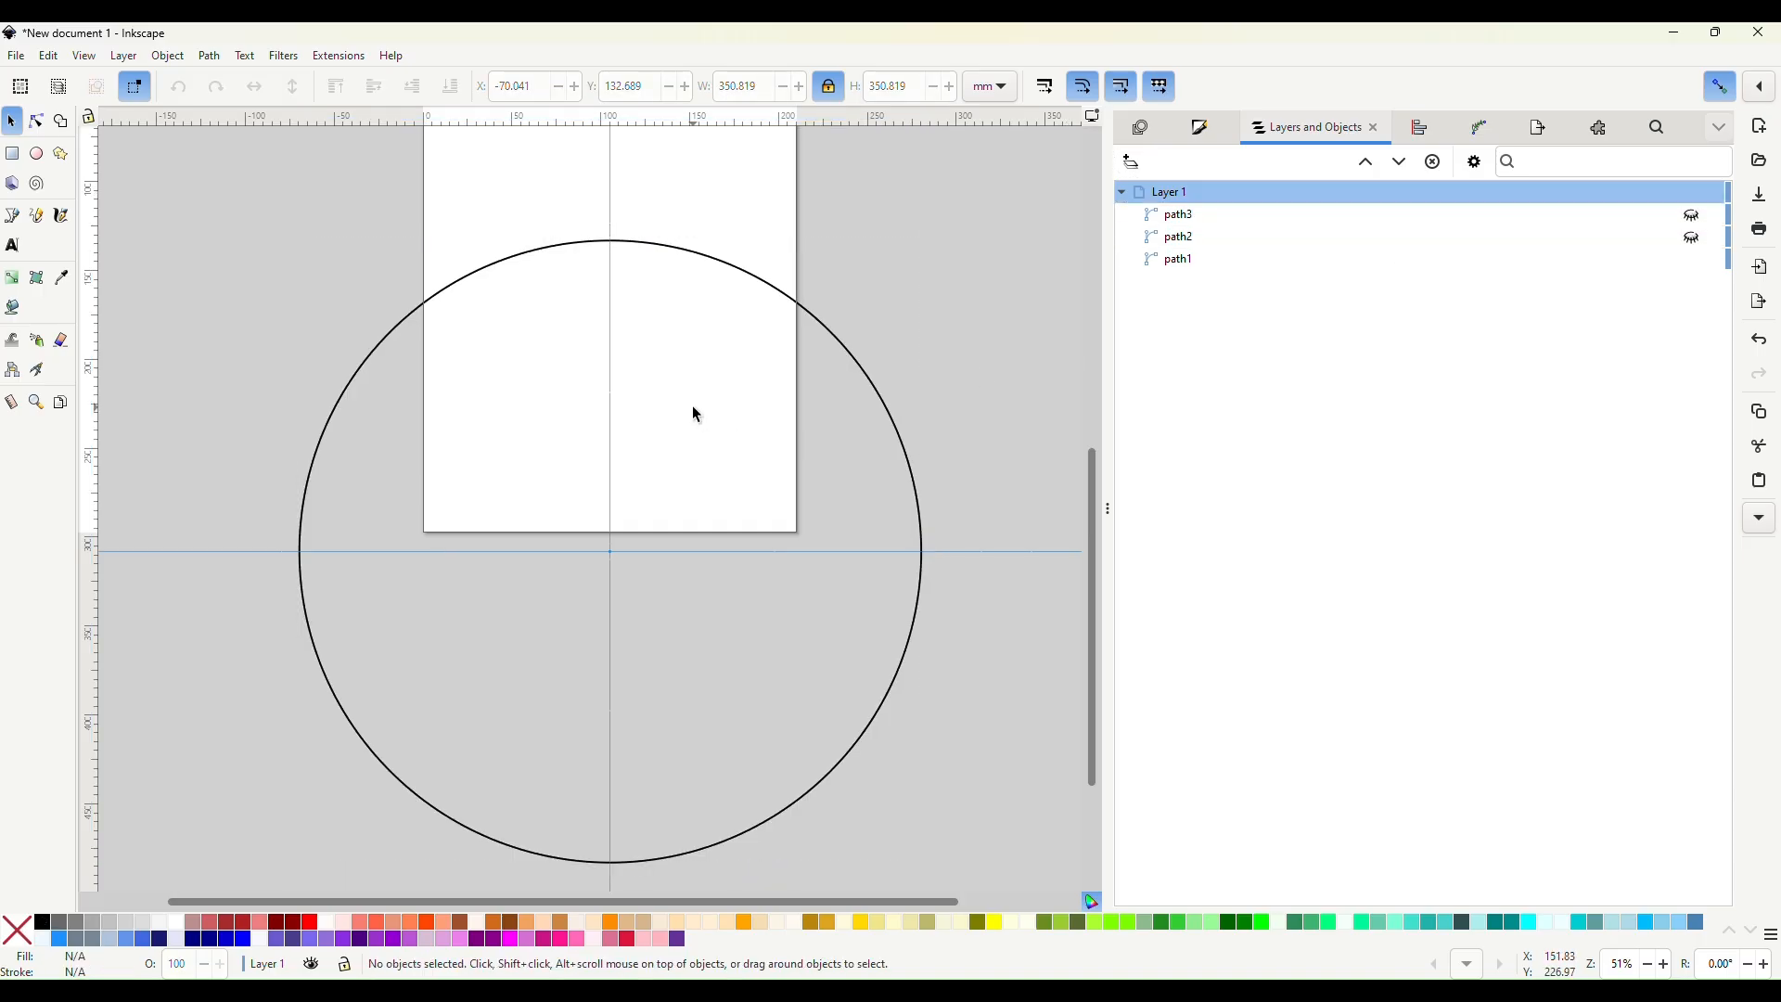
left_click(681, 256)
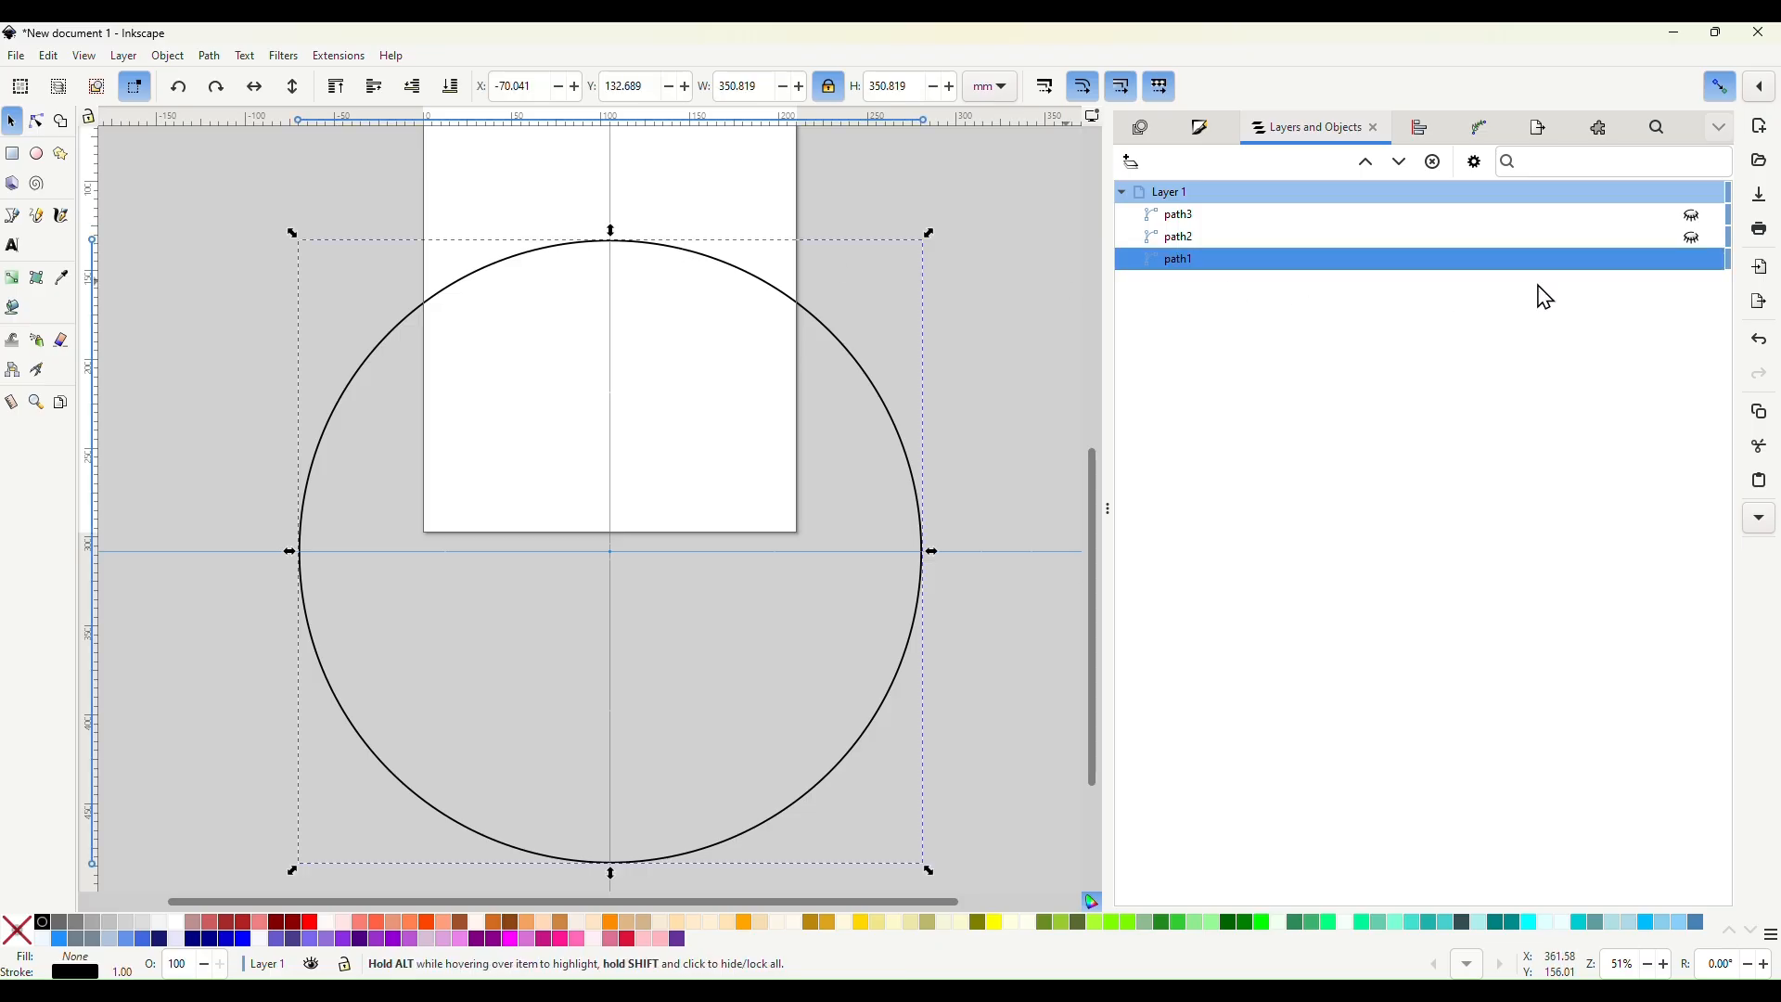
left_click(1692, 238)
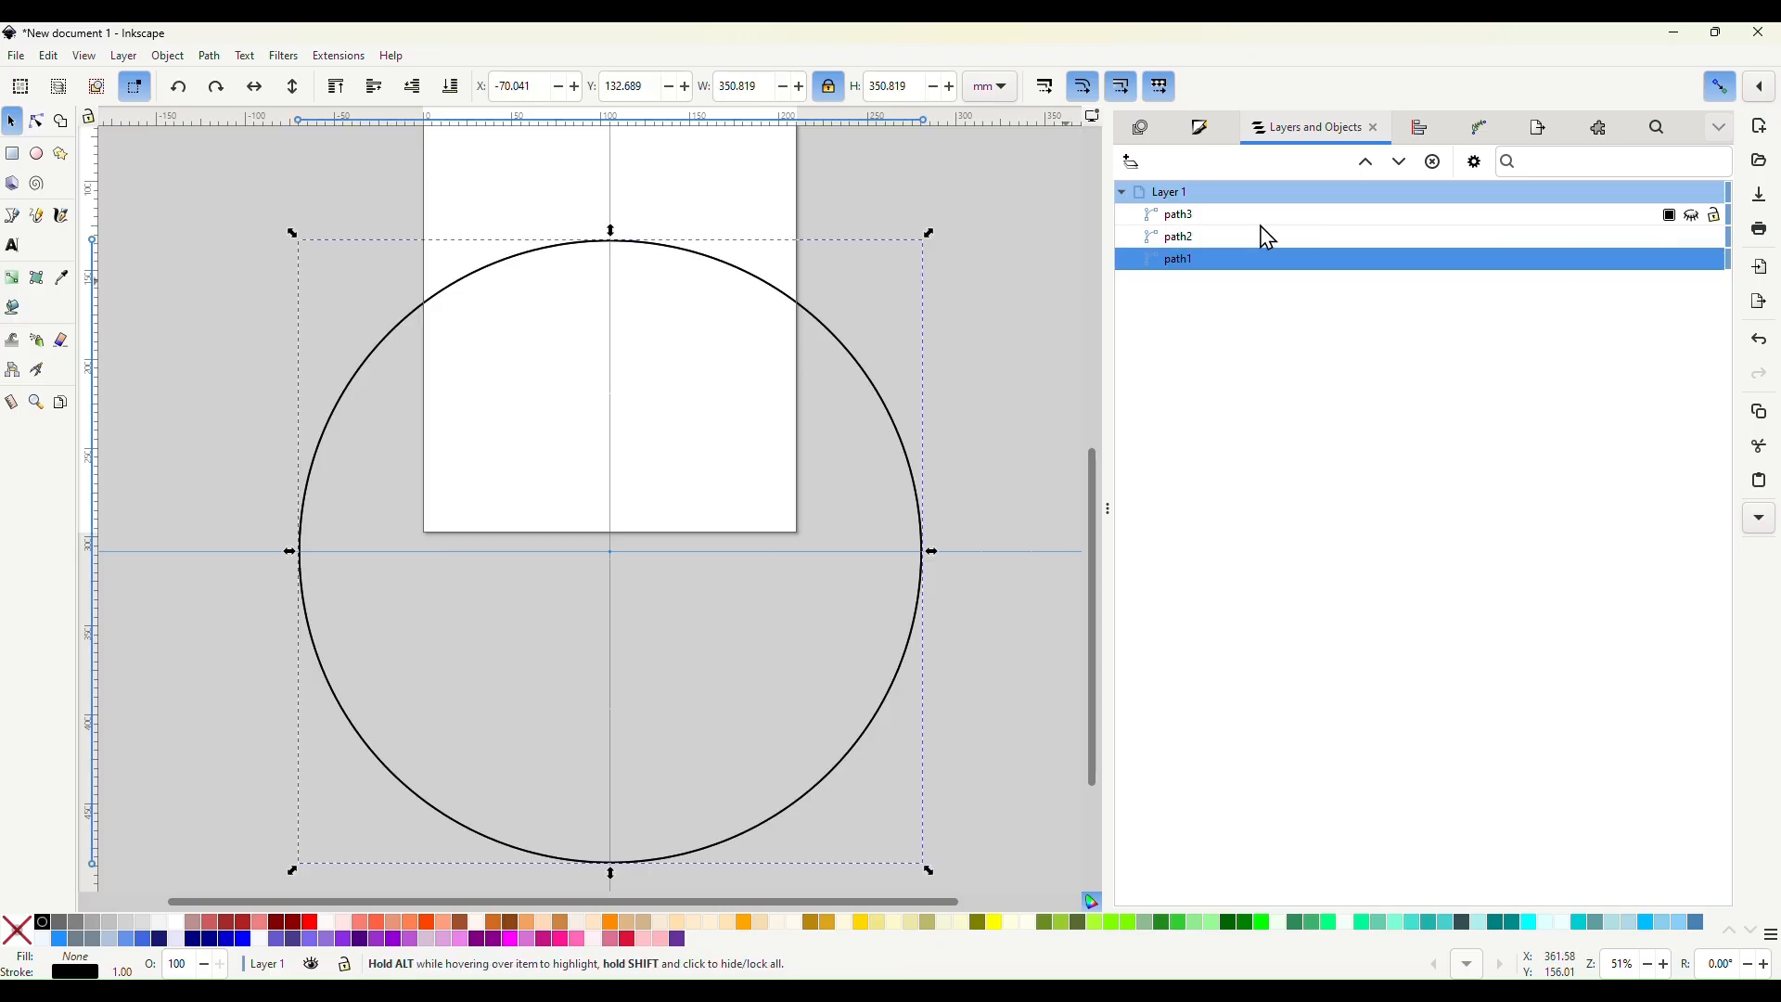
left_click(1225, 241)
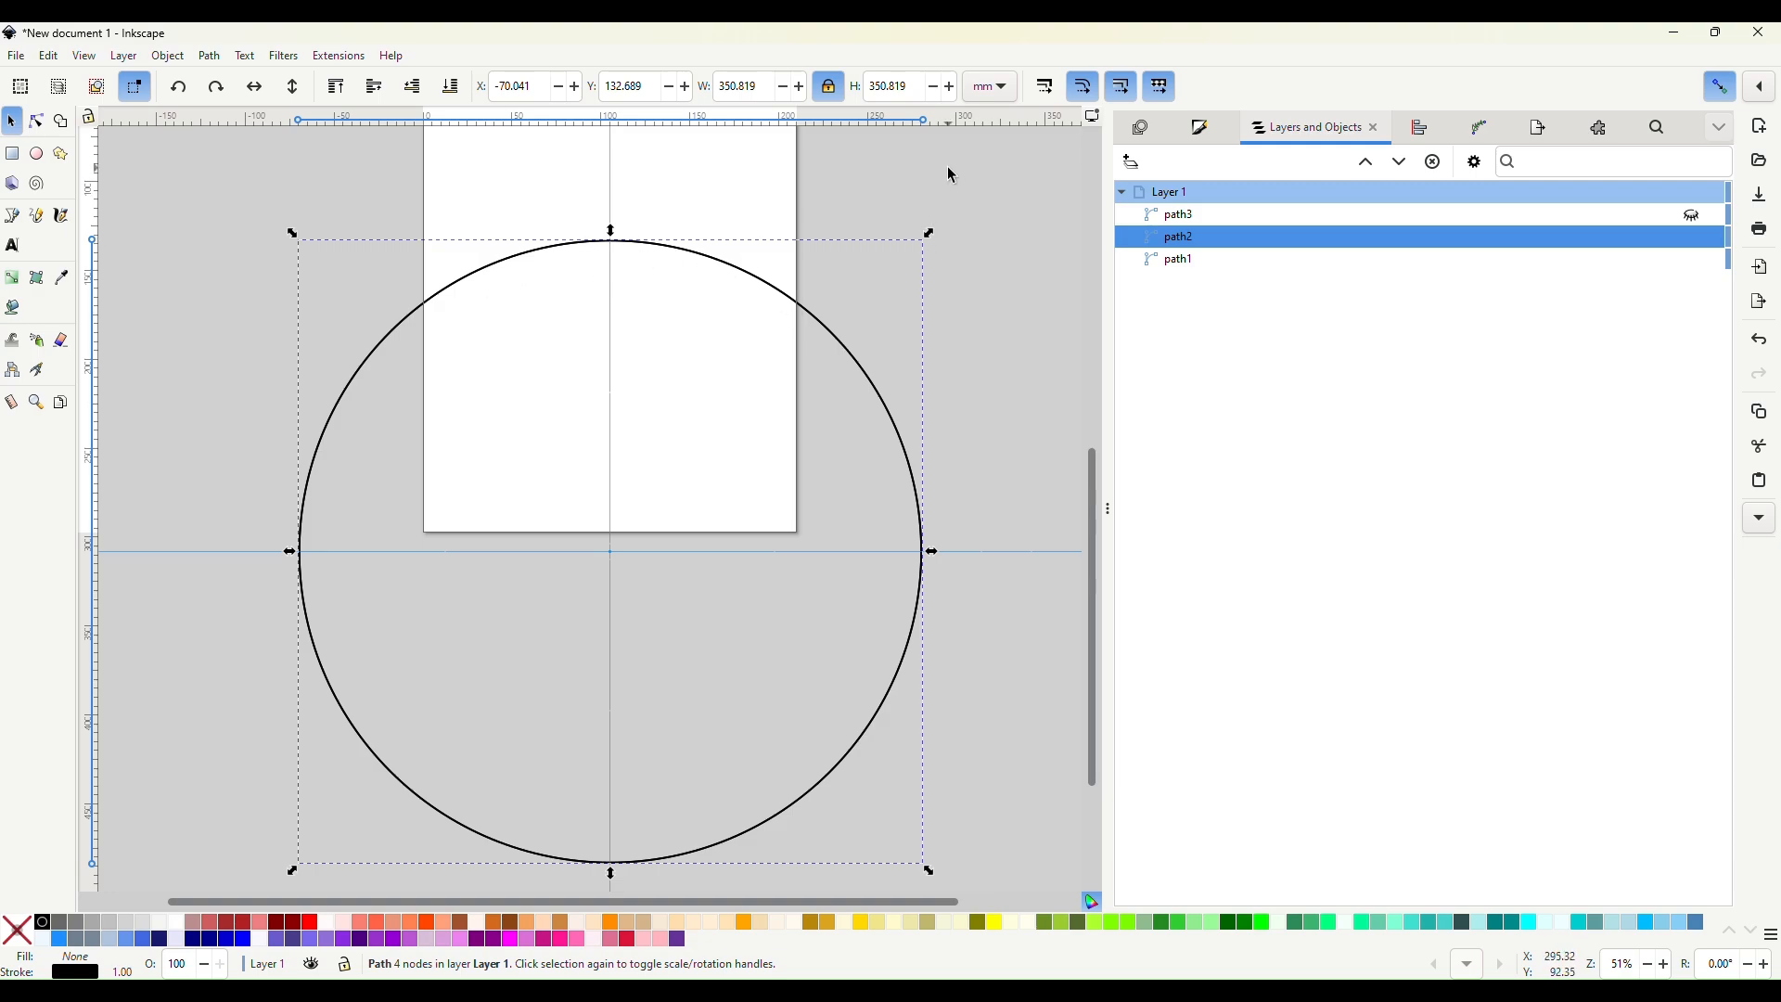
Resize the first copy, path2, to 340 mm with proportions locked and centre it horizontally on the page.
left_click(915, 90)
type("340")
key("Return")
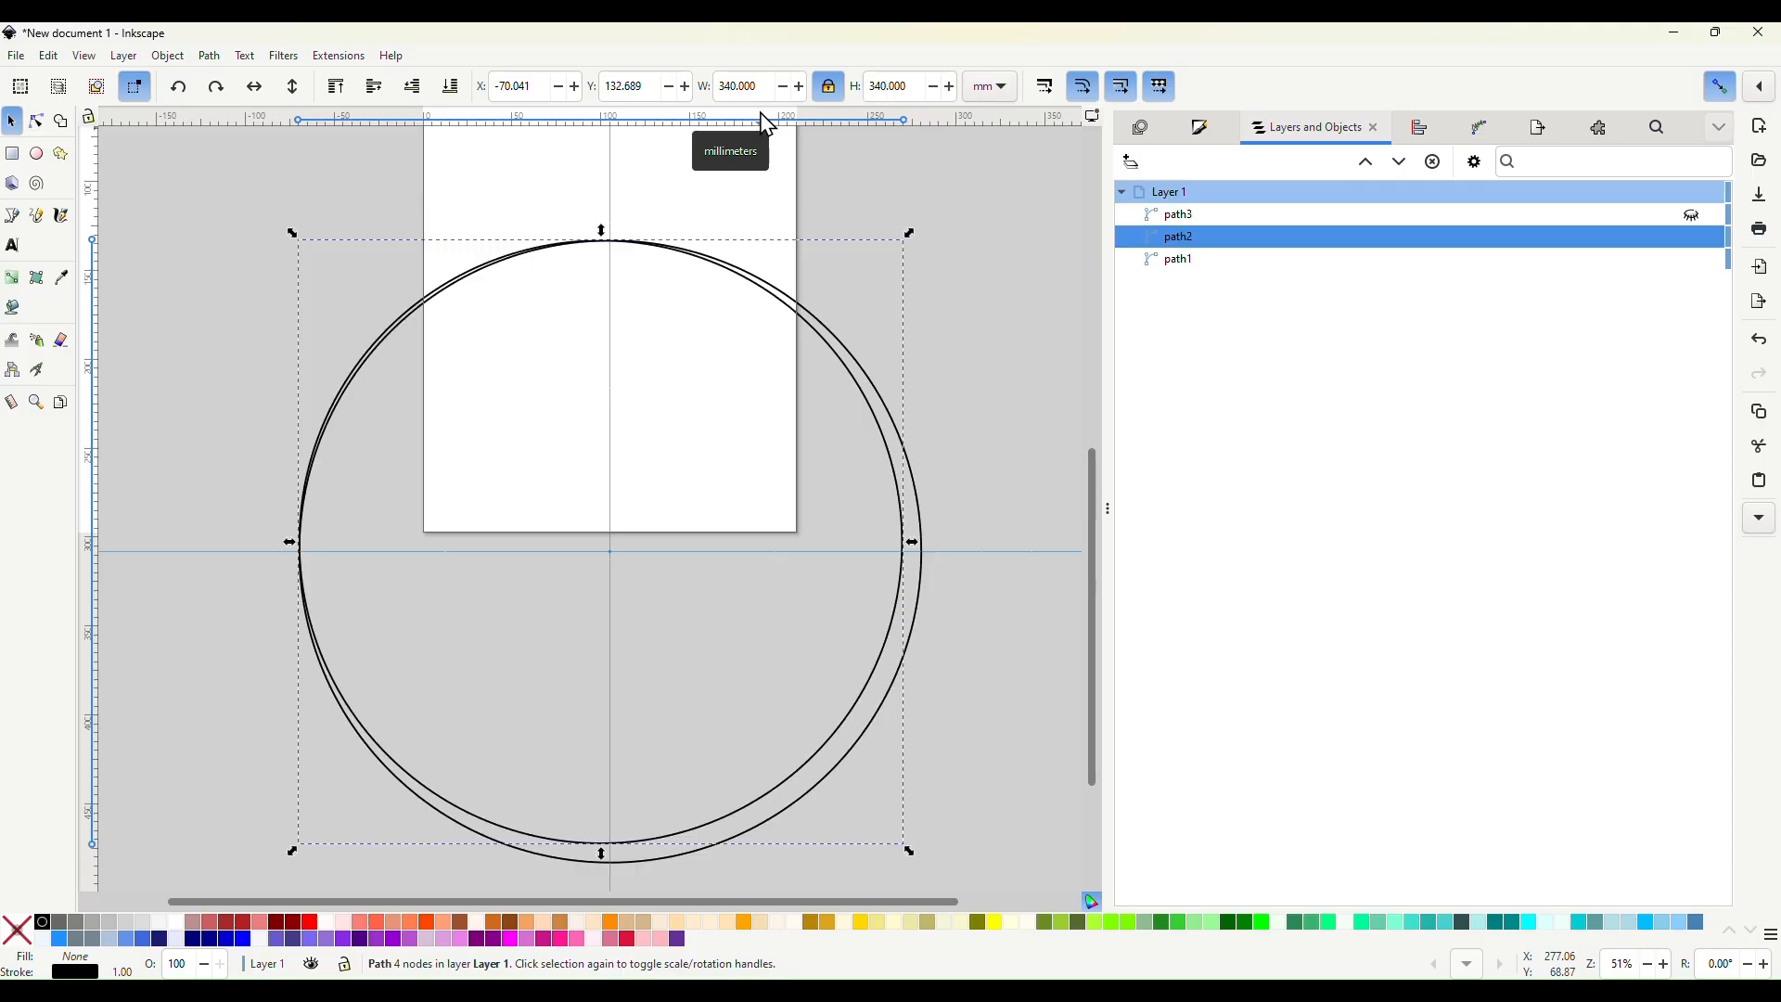
left_click(1420, 128)
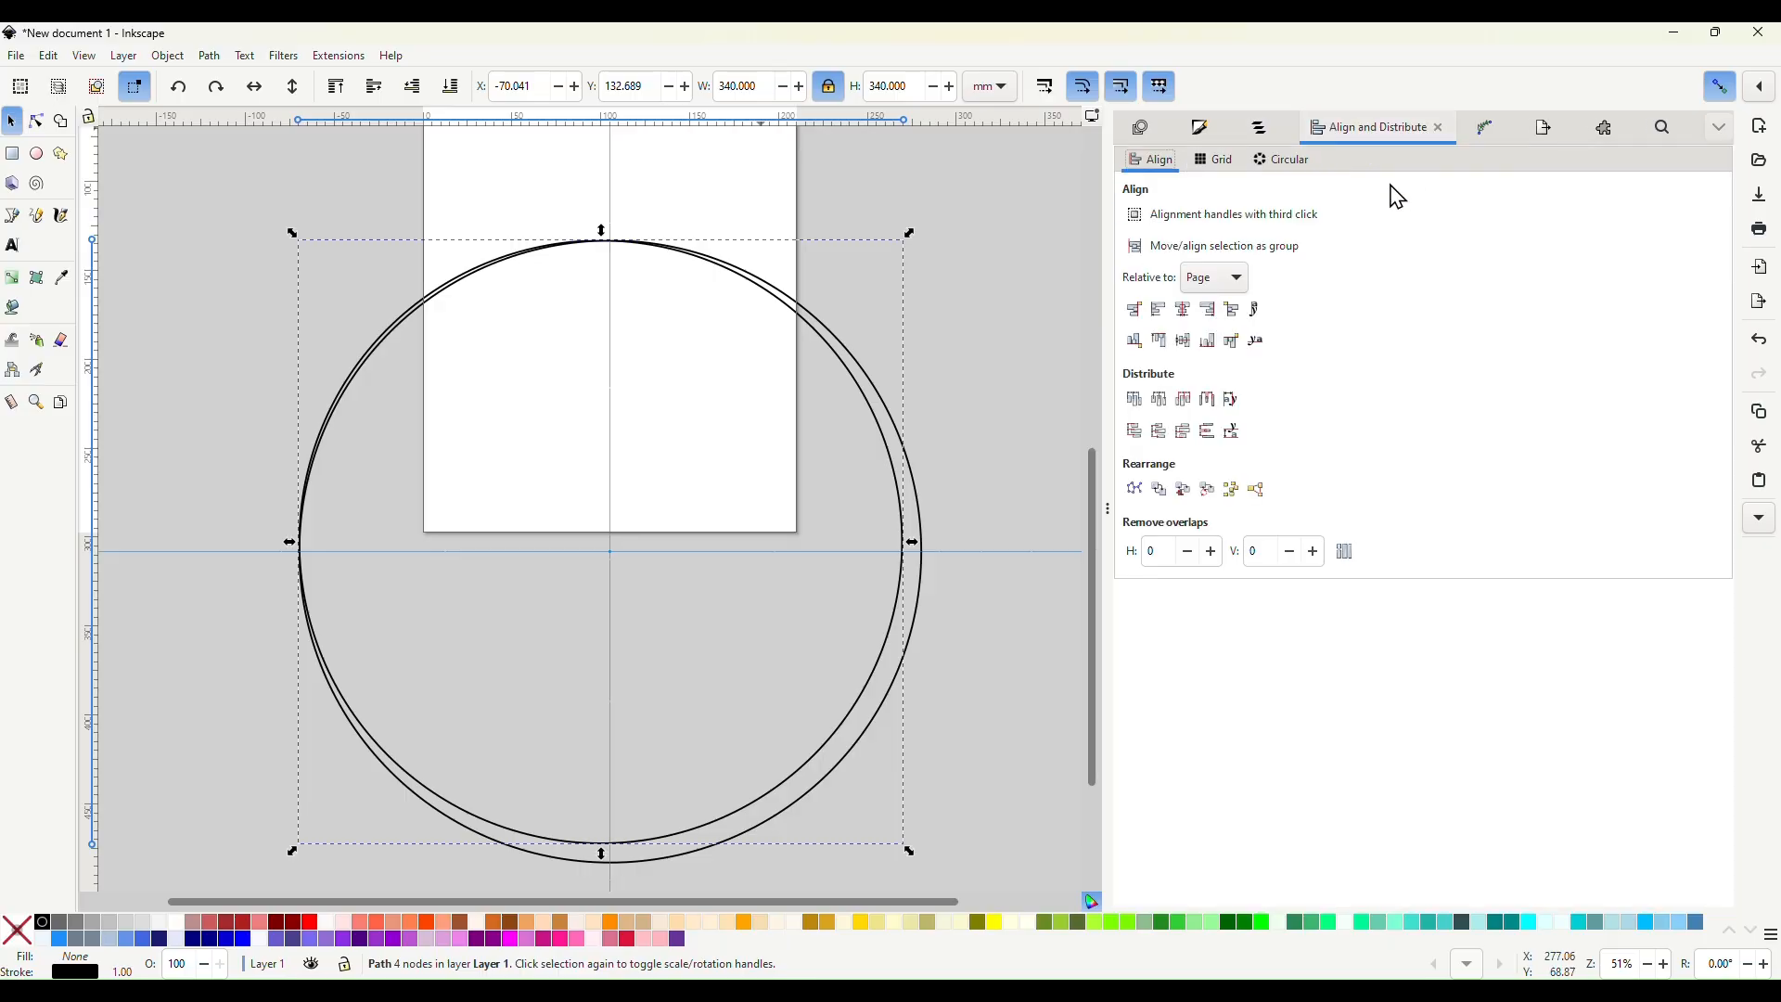
left_click(1185, 313)
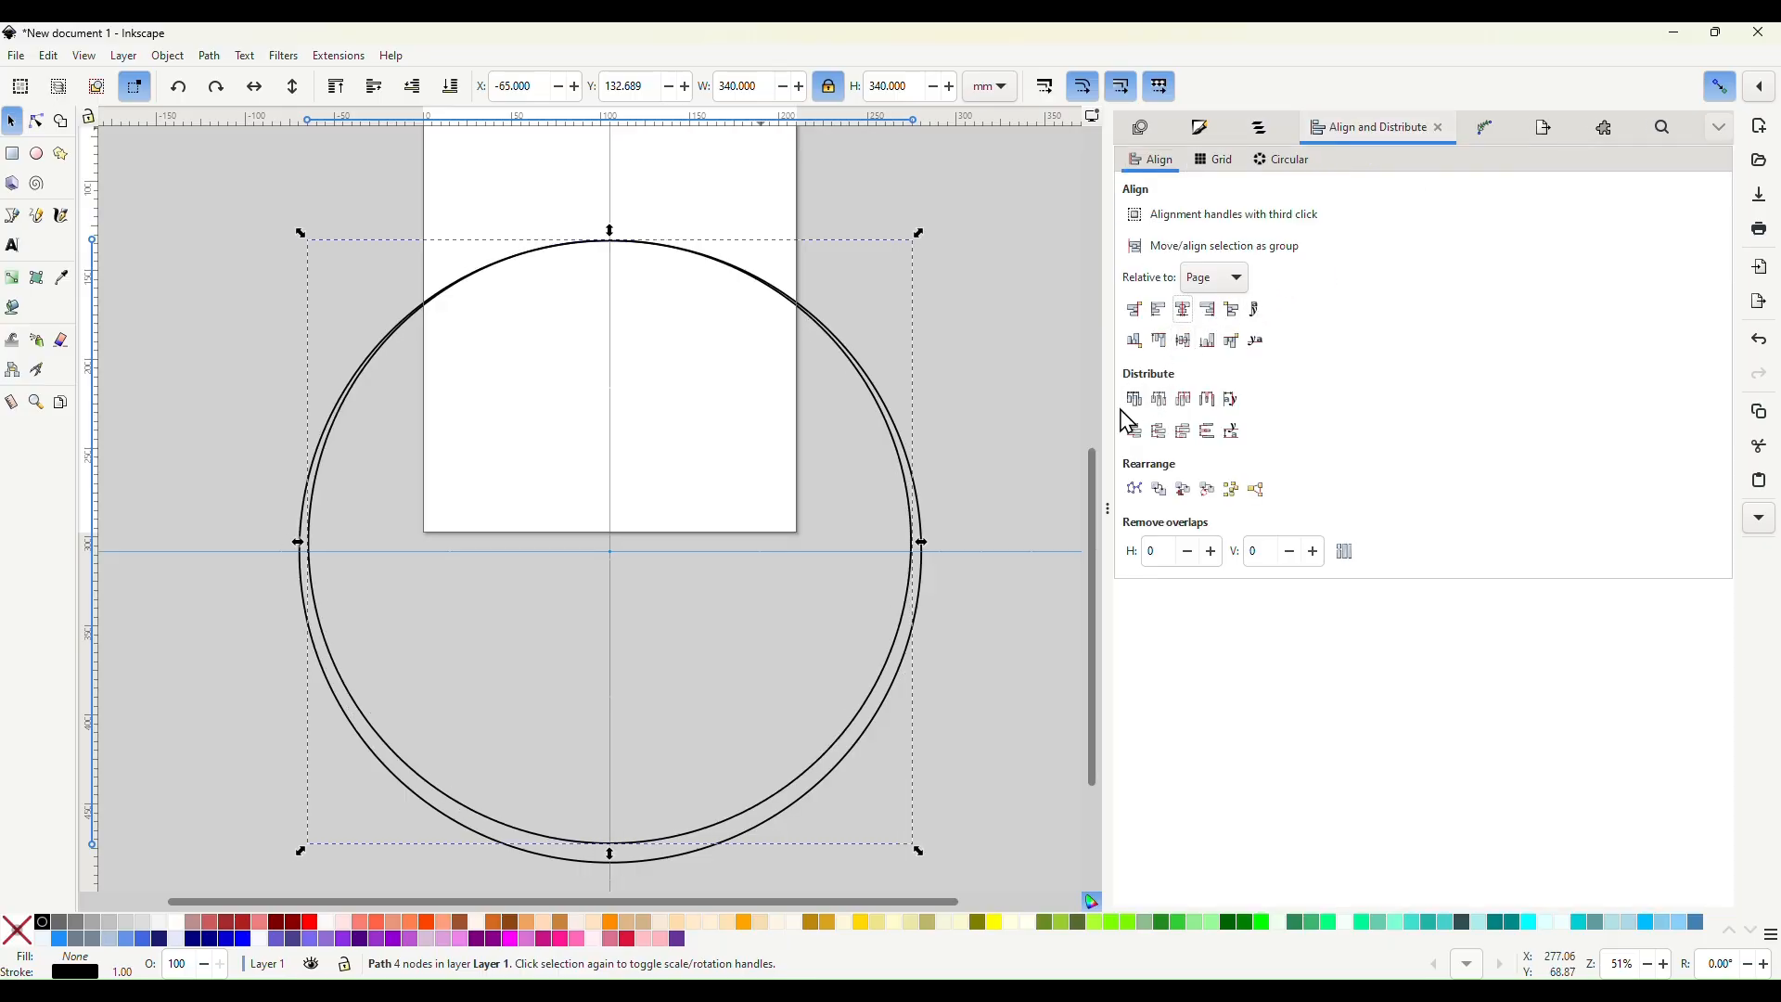
Centre the 340 mm circle on the original circle both horizontally and vertically, aligning relative to the last selected object.
left_click(920, 614, "shift")
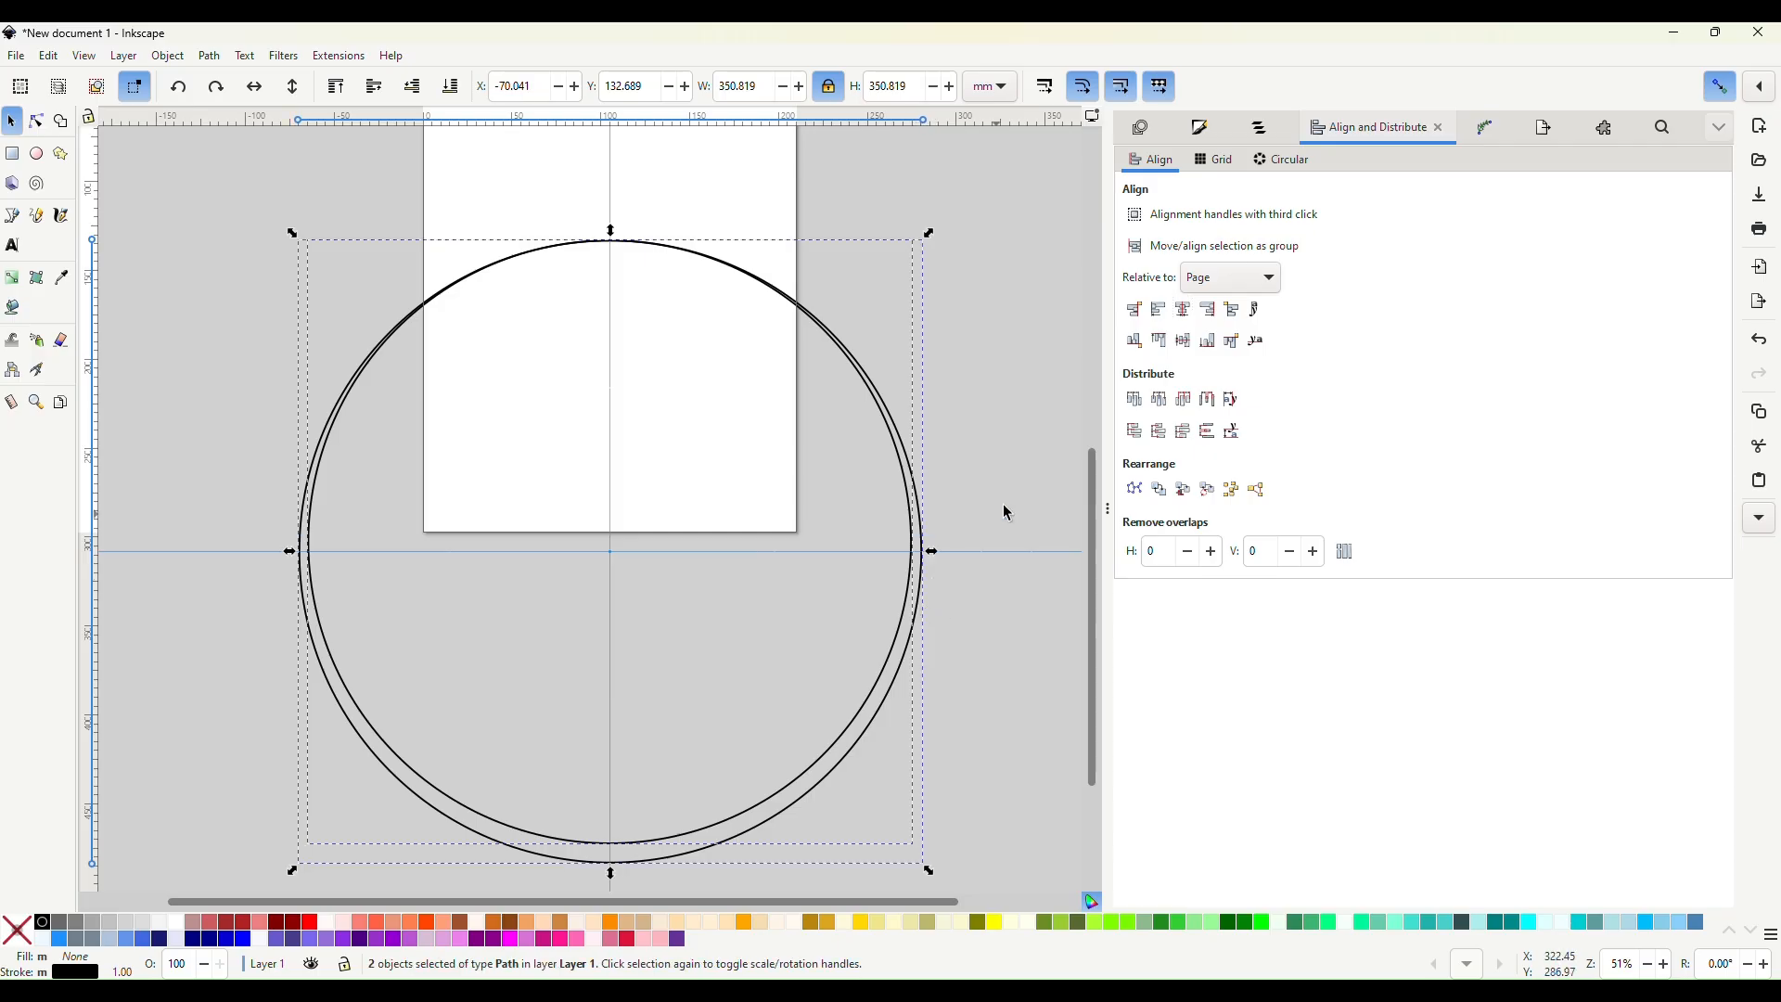
left_click(1220, 284)
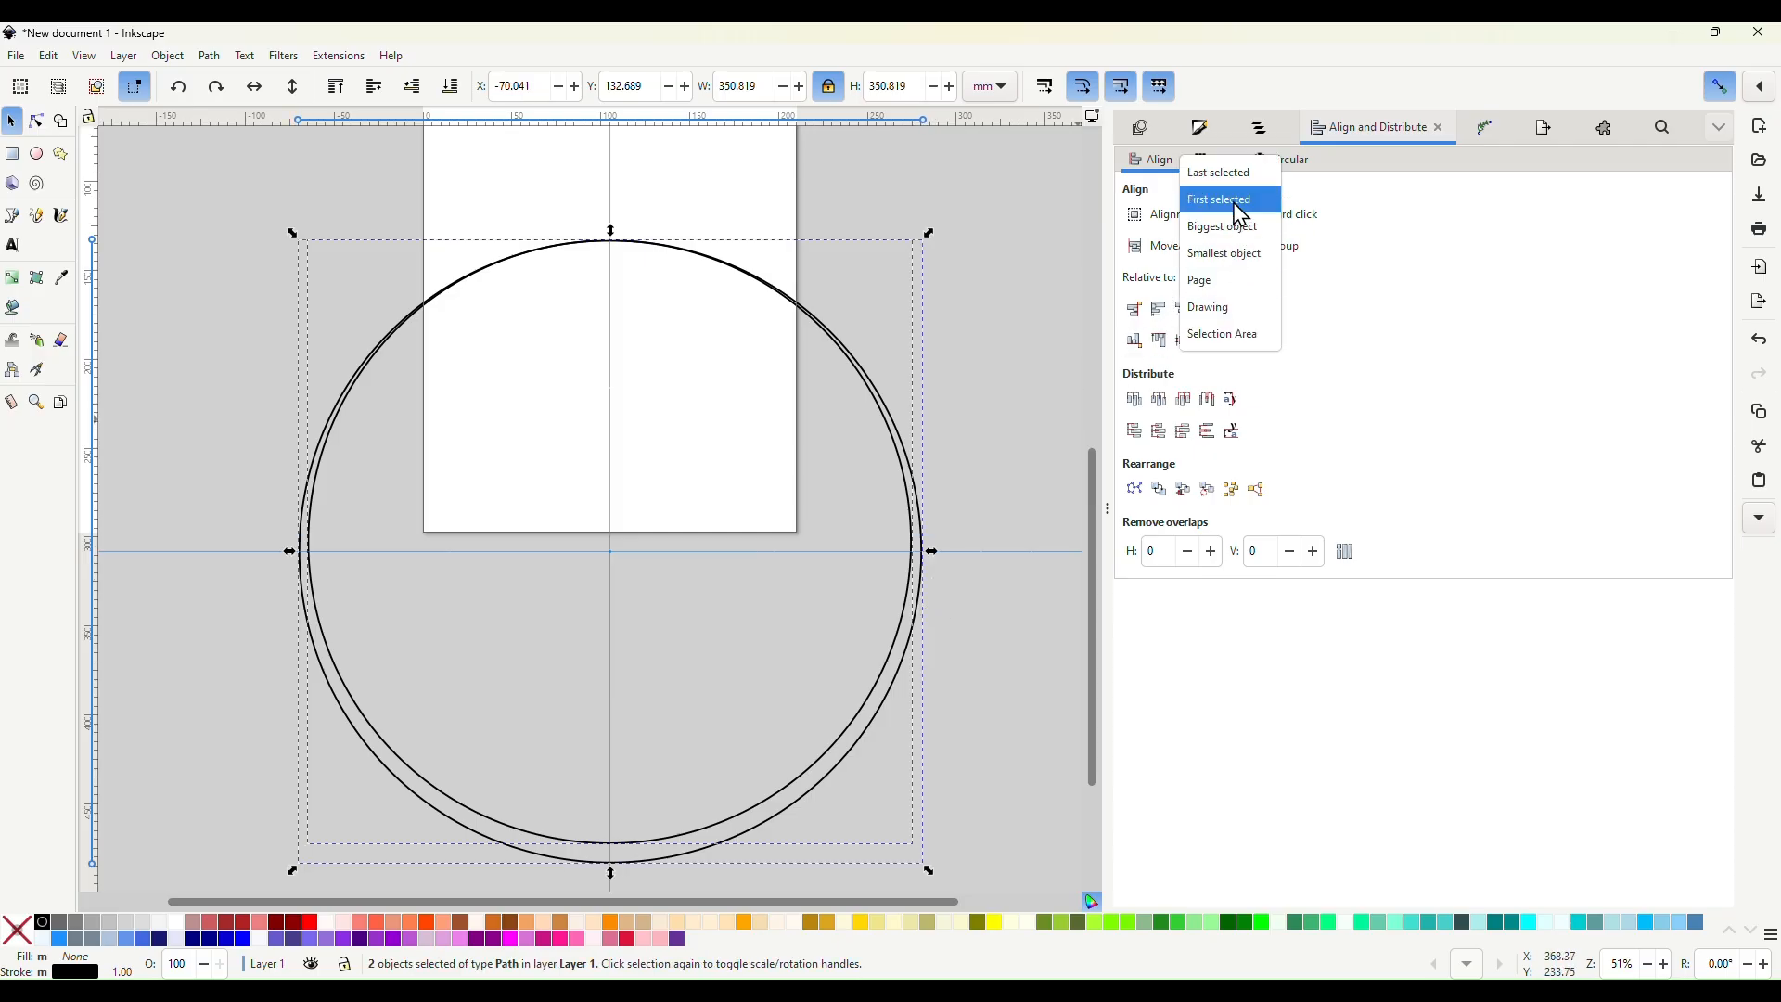
left_click(1220, 172)
left_click(1183, 309)
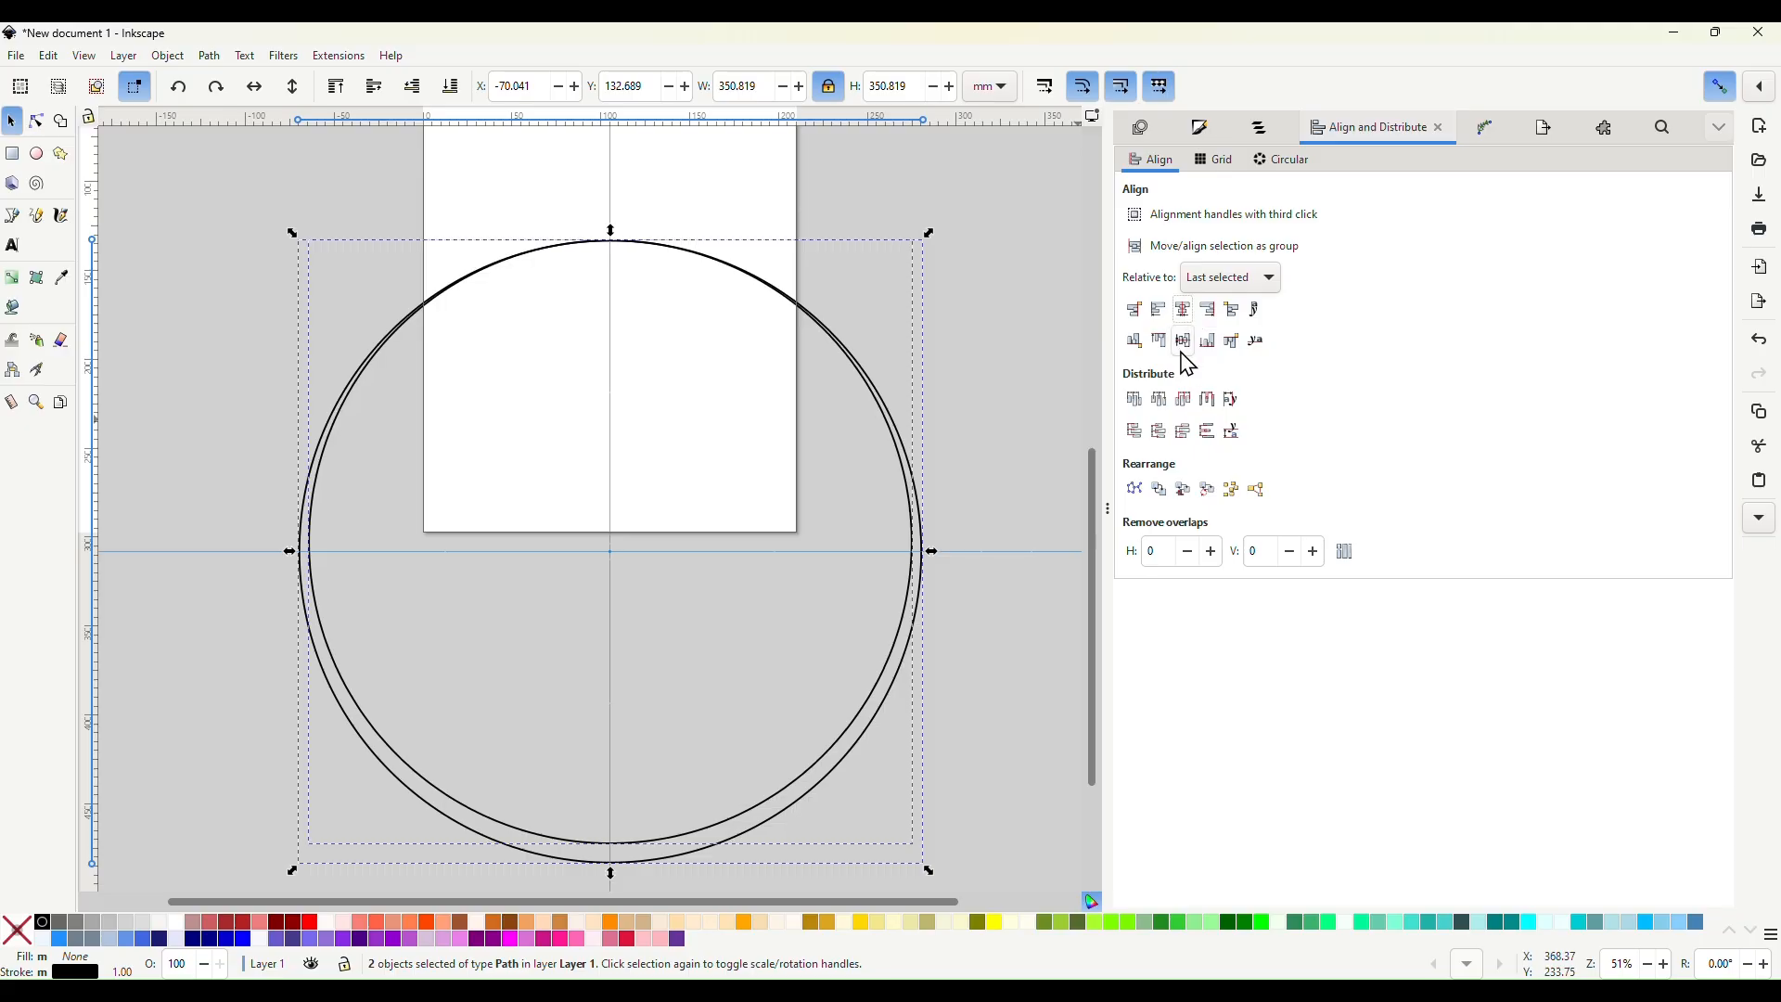
left_click(1182, 341)
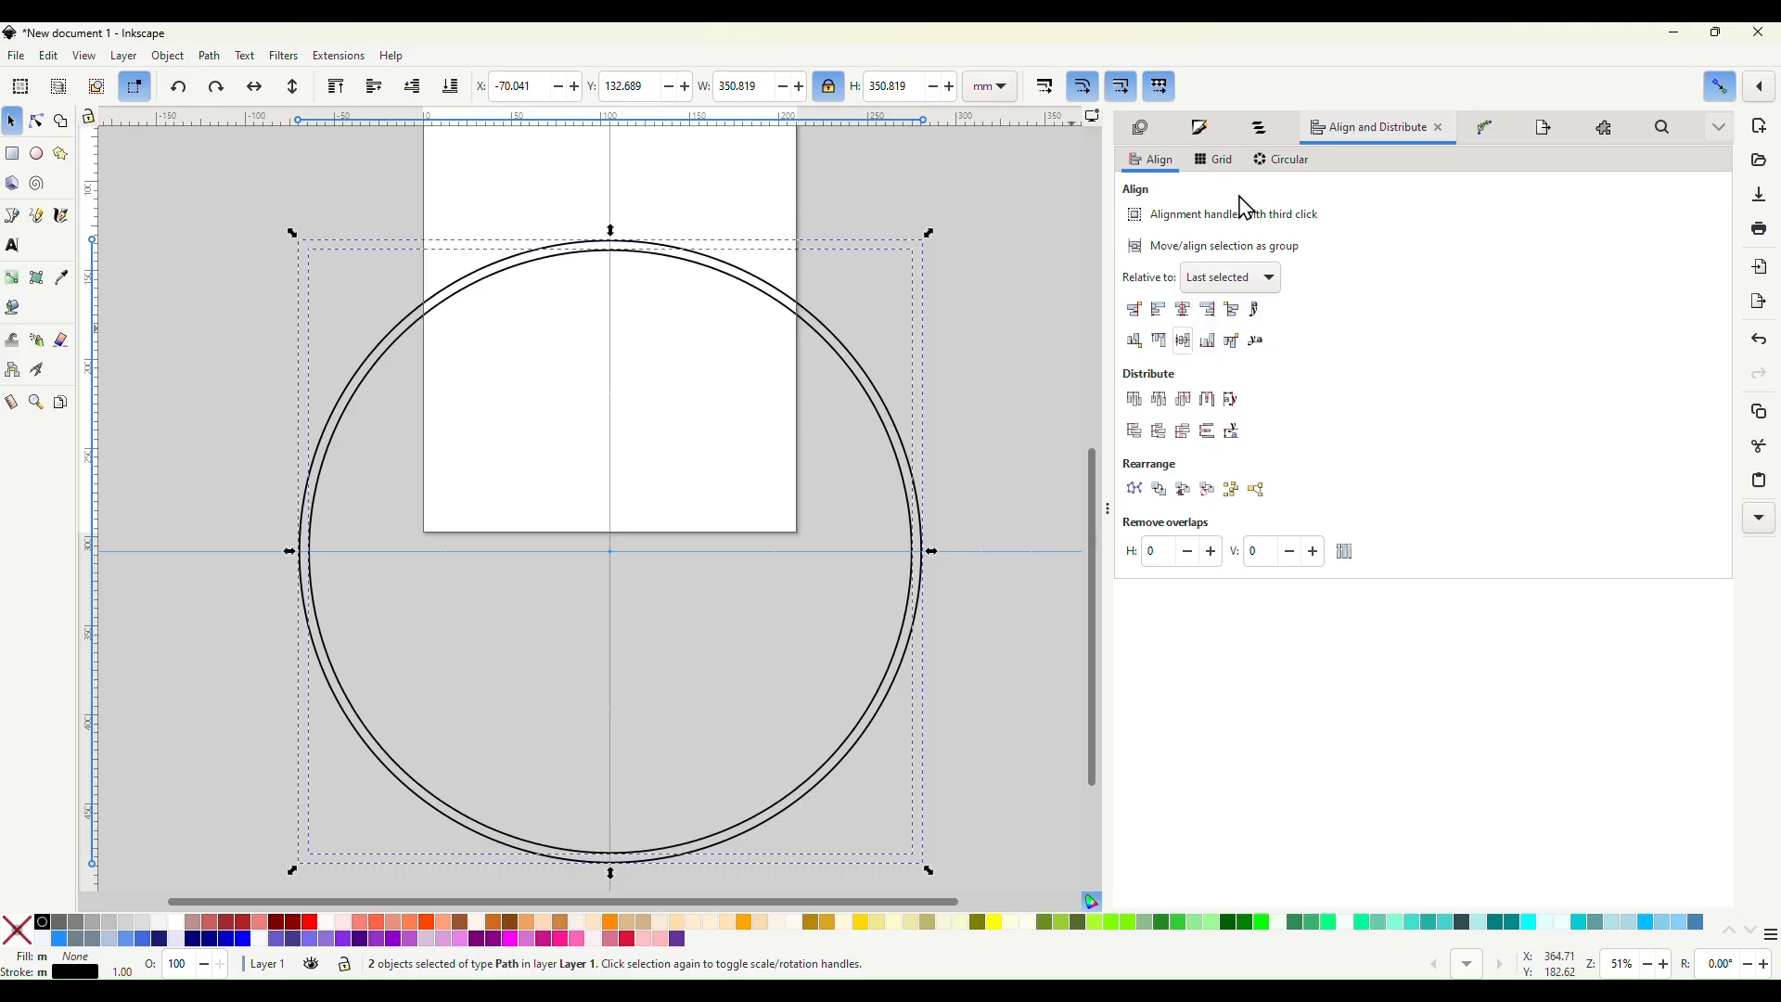
Unhide the second copy, path3, and resize it to 380 mm with proportions locked.
left_click(1257, 132)
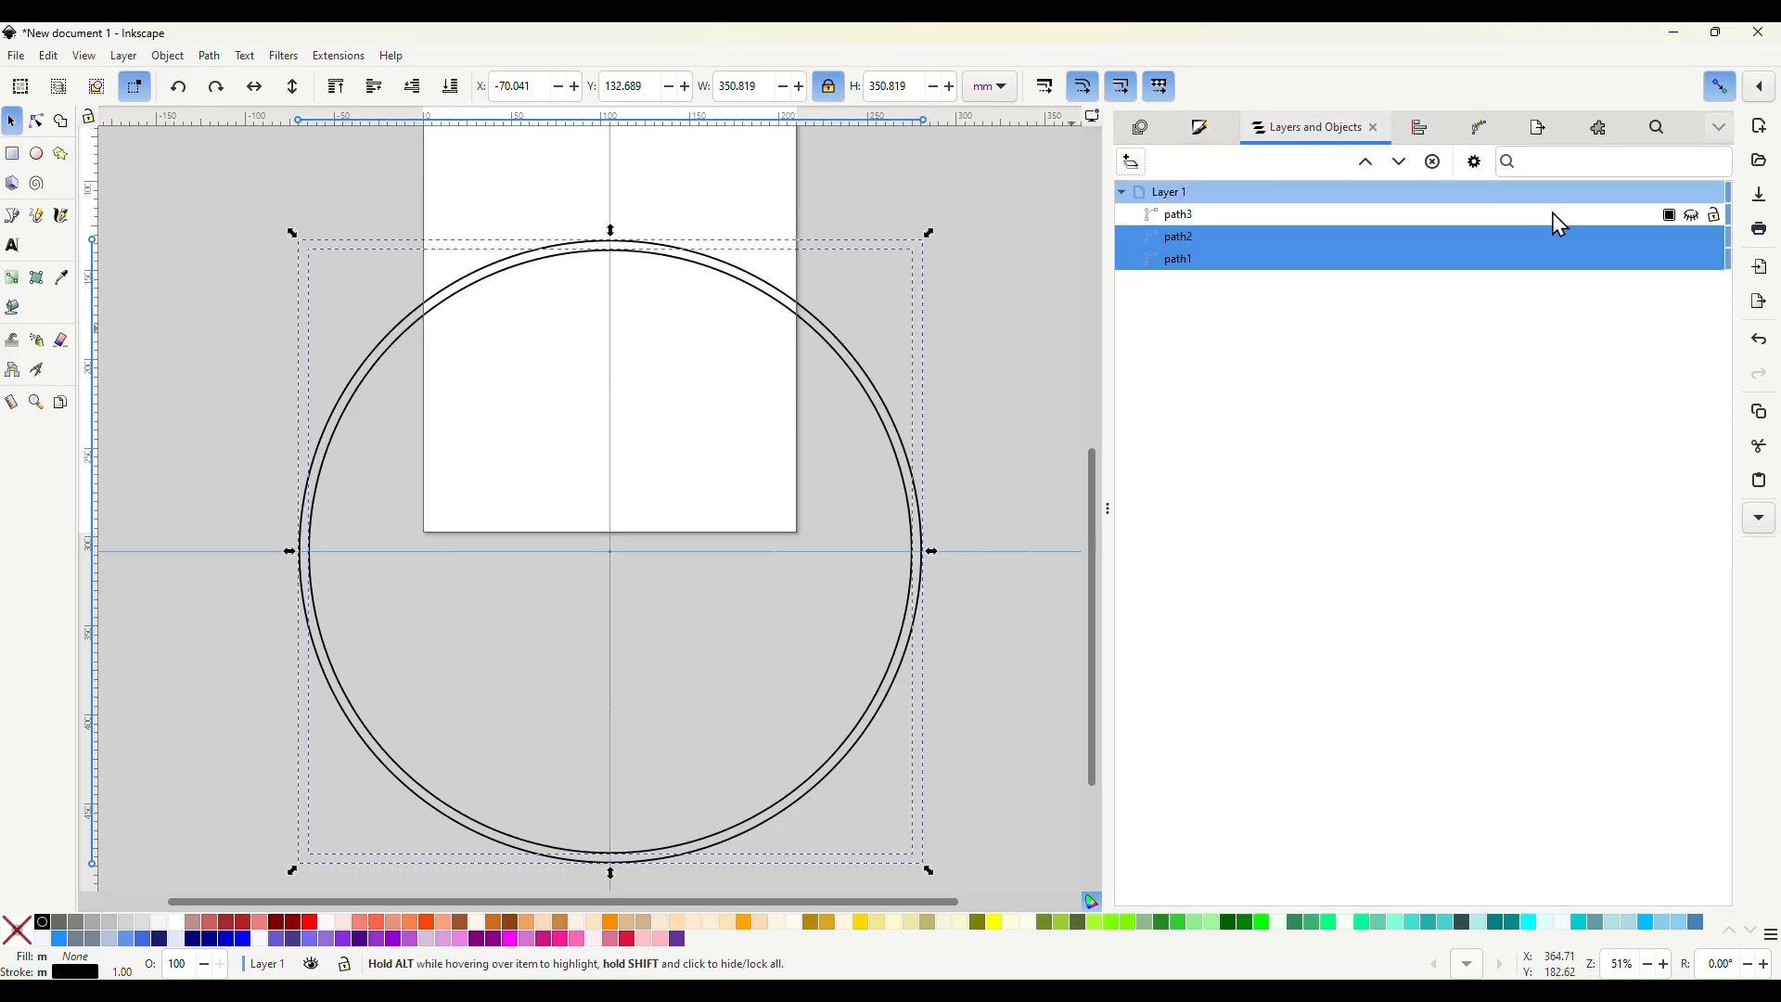
left_click(1692, 214)
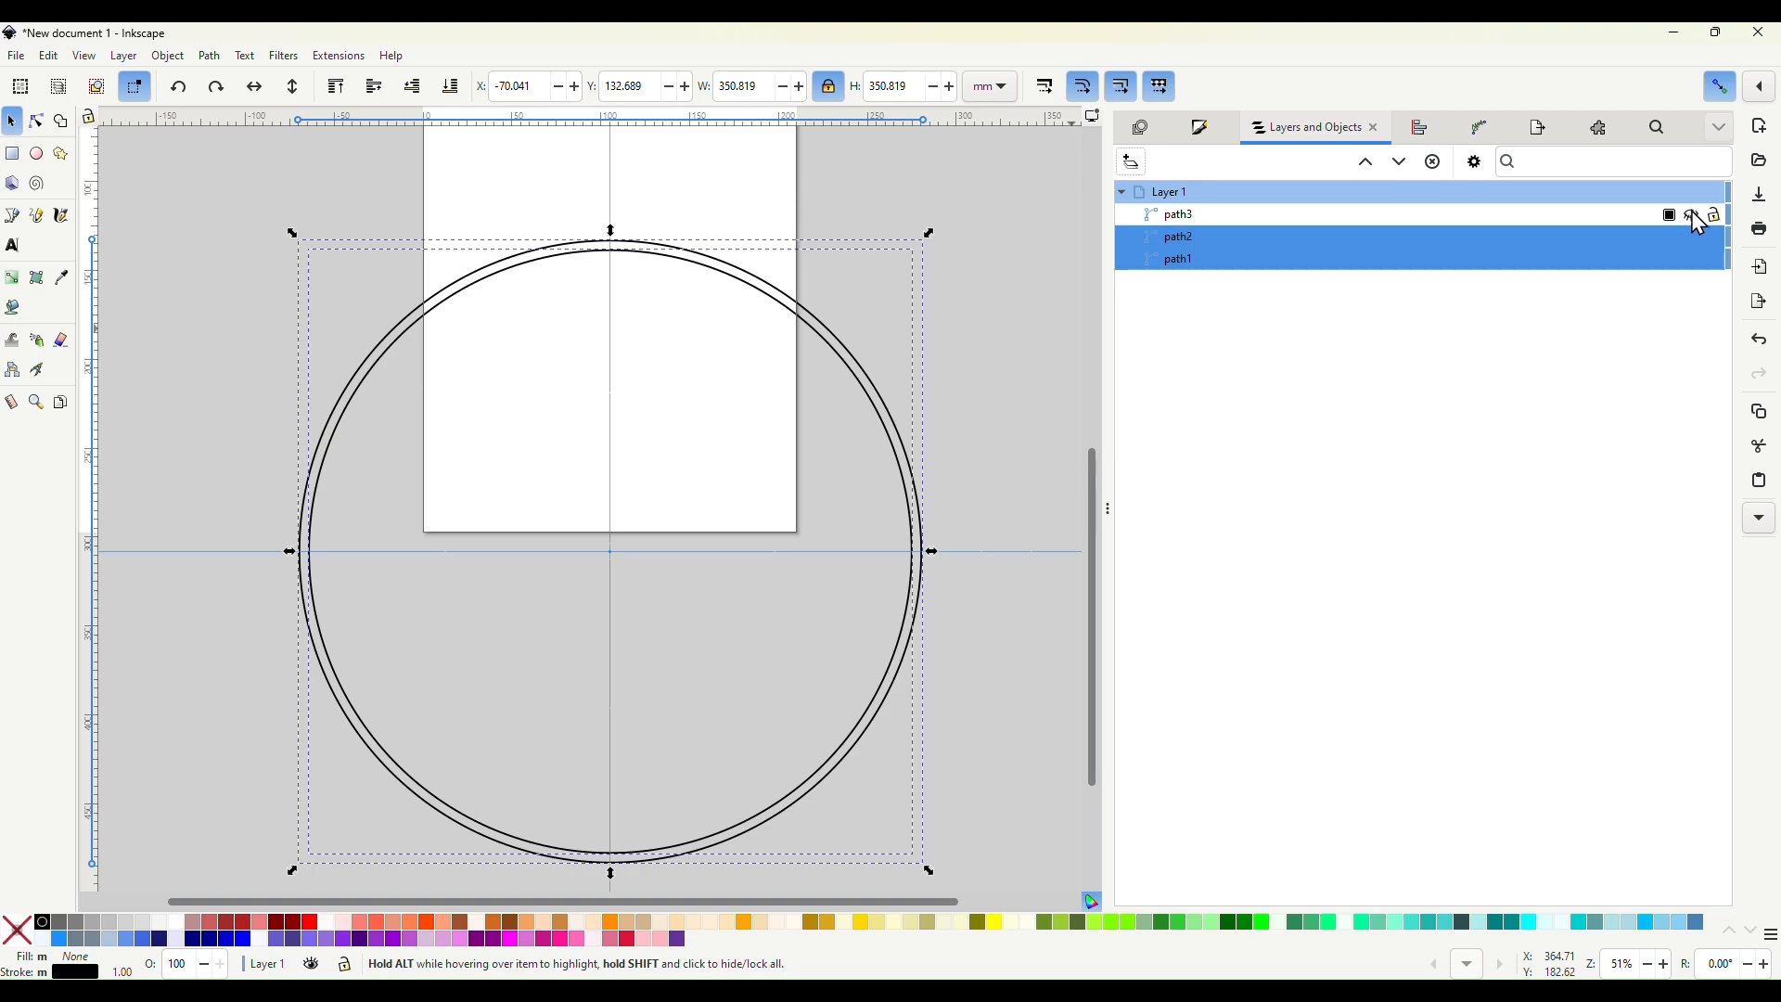
left_click(1176, 214)
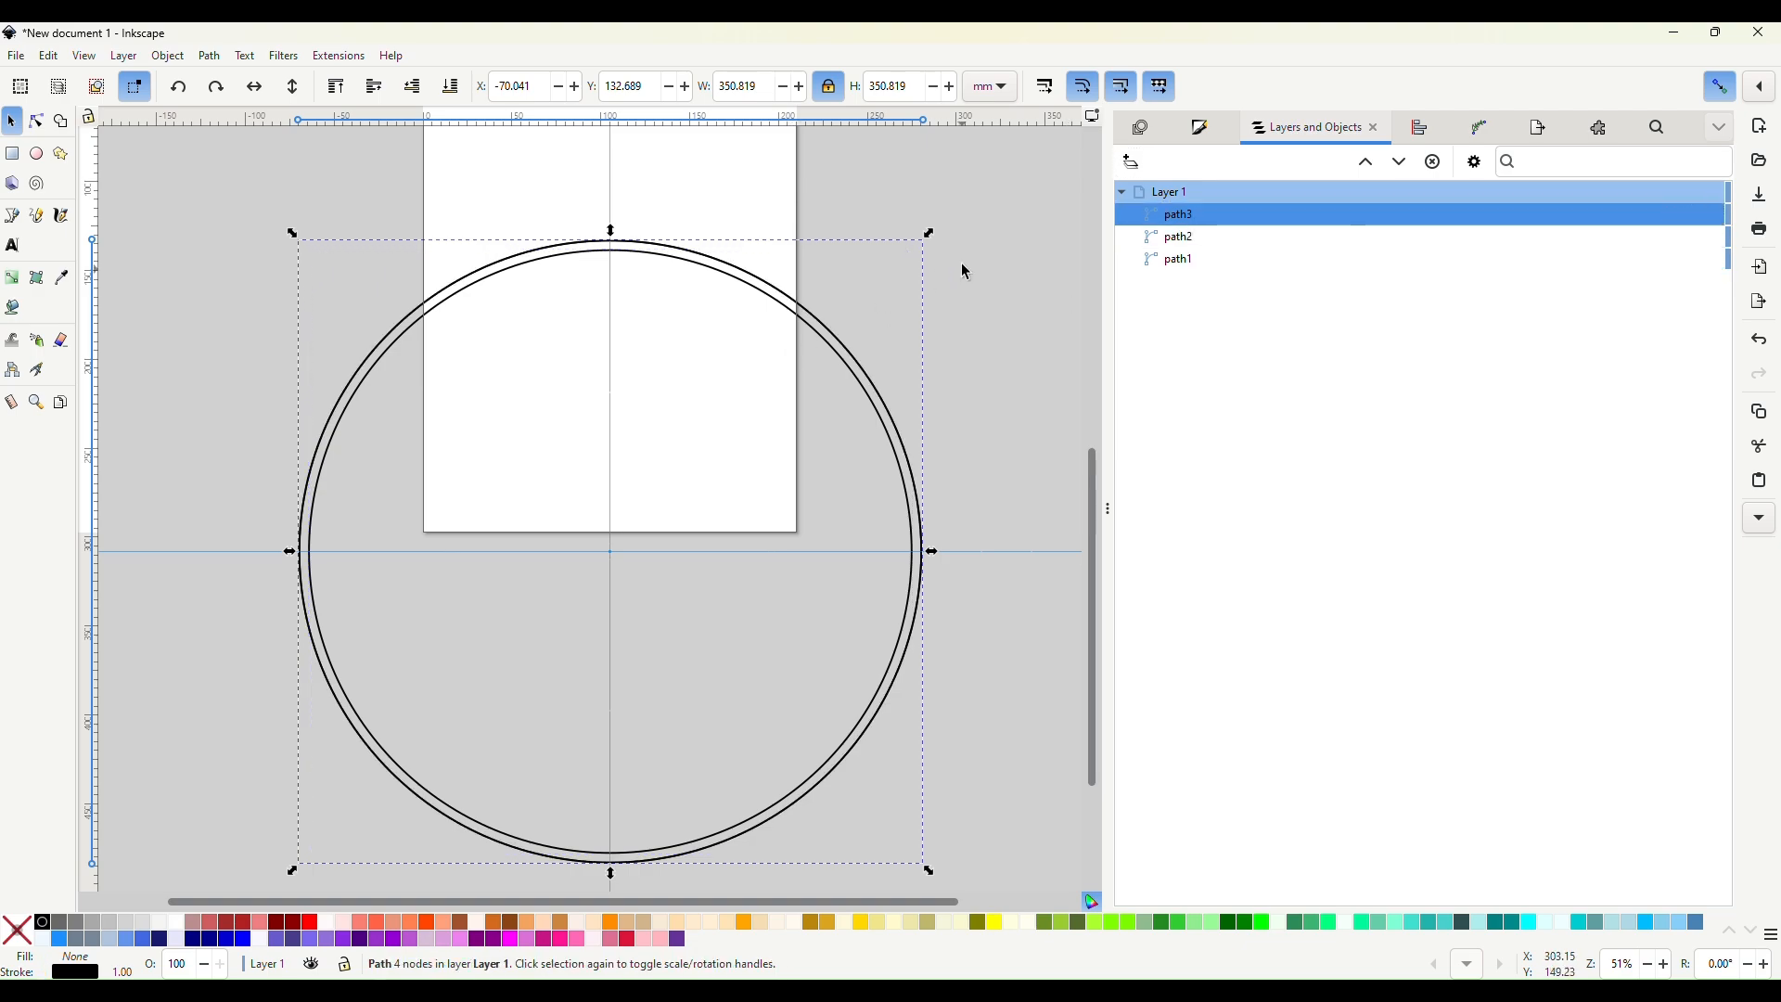
left_click(767, 86)
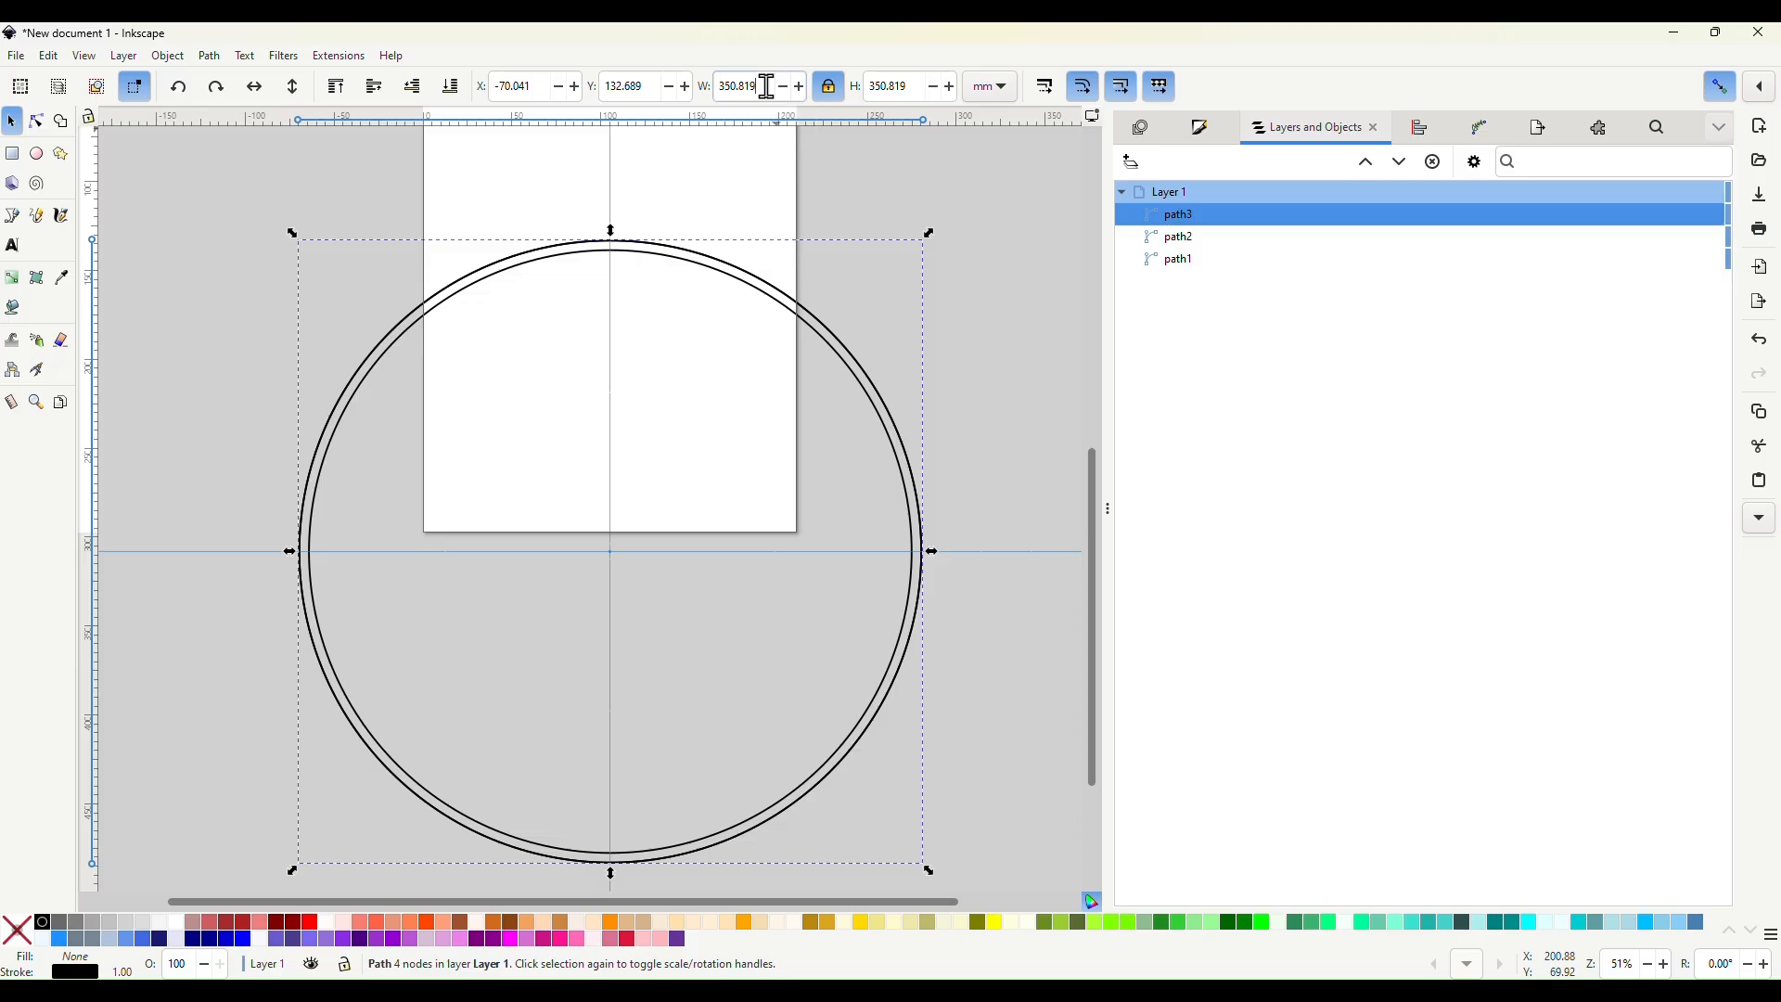
key("ctrl+a")
type("3")
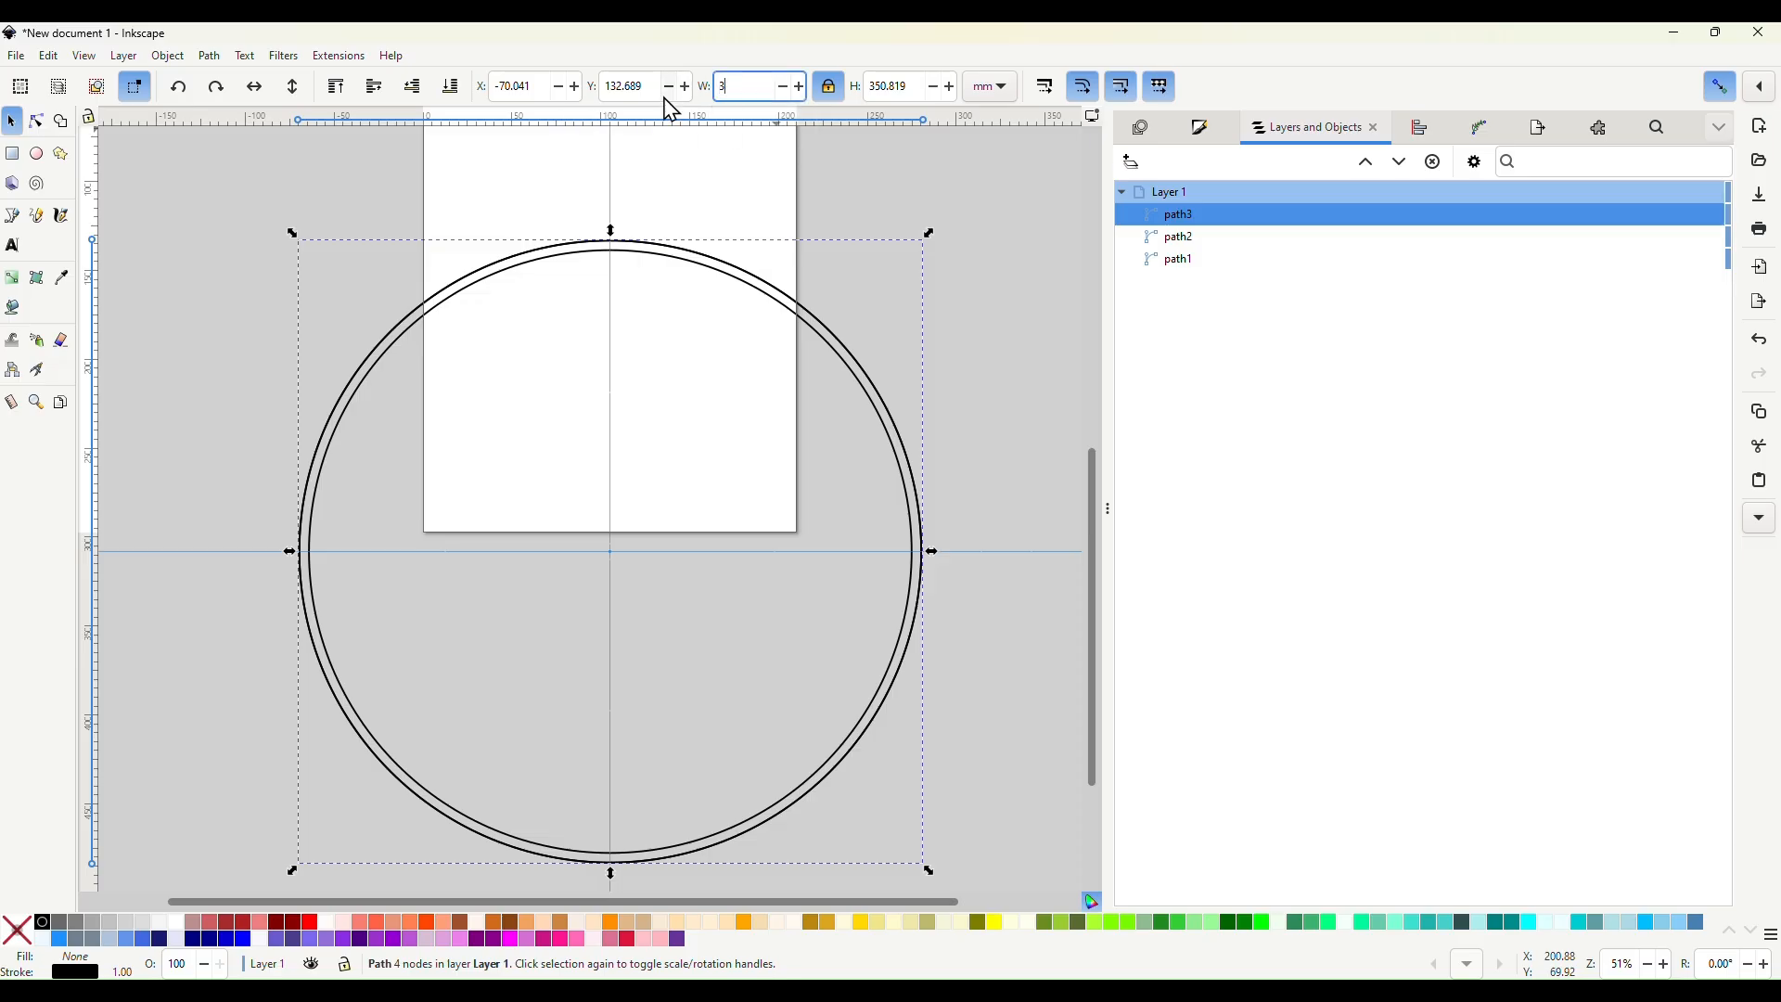
type("80")
key("Return")
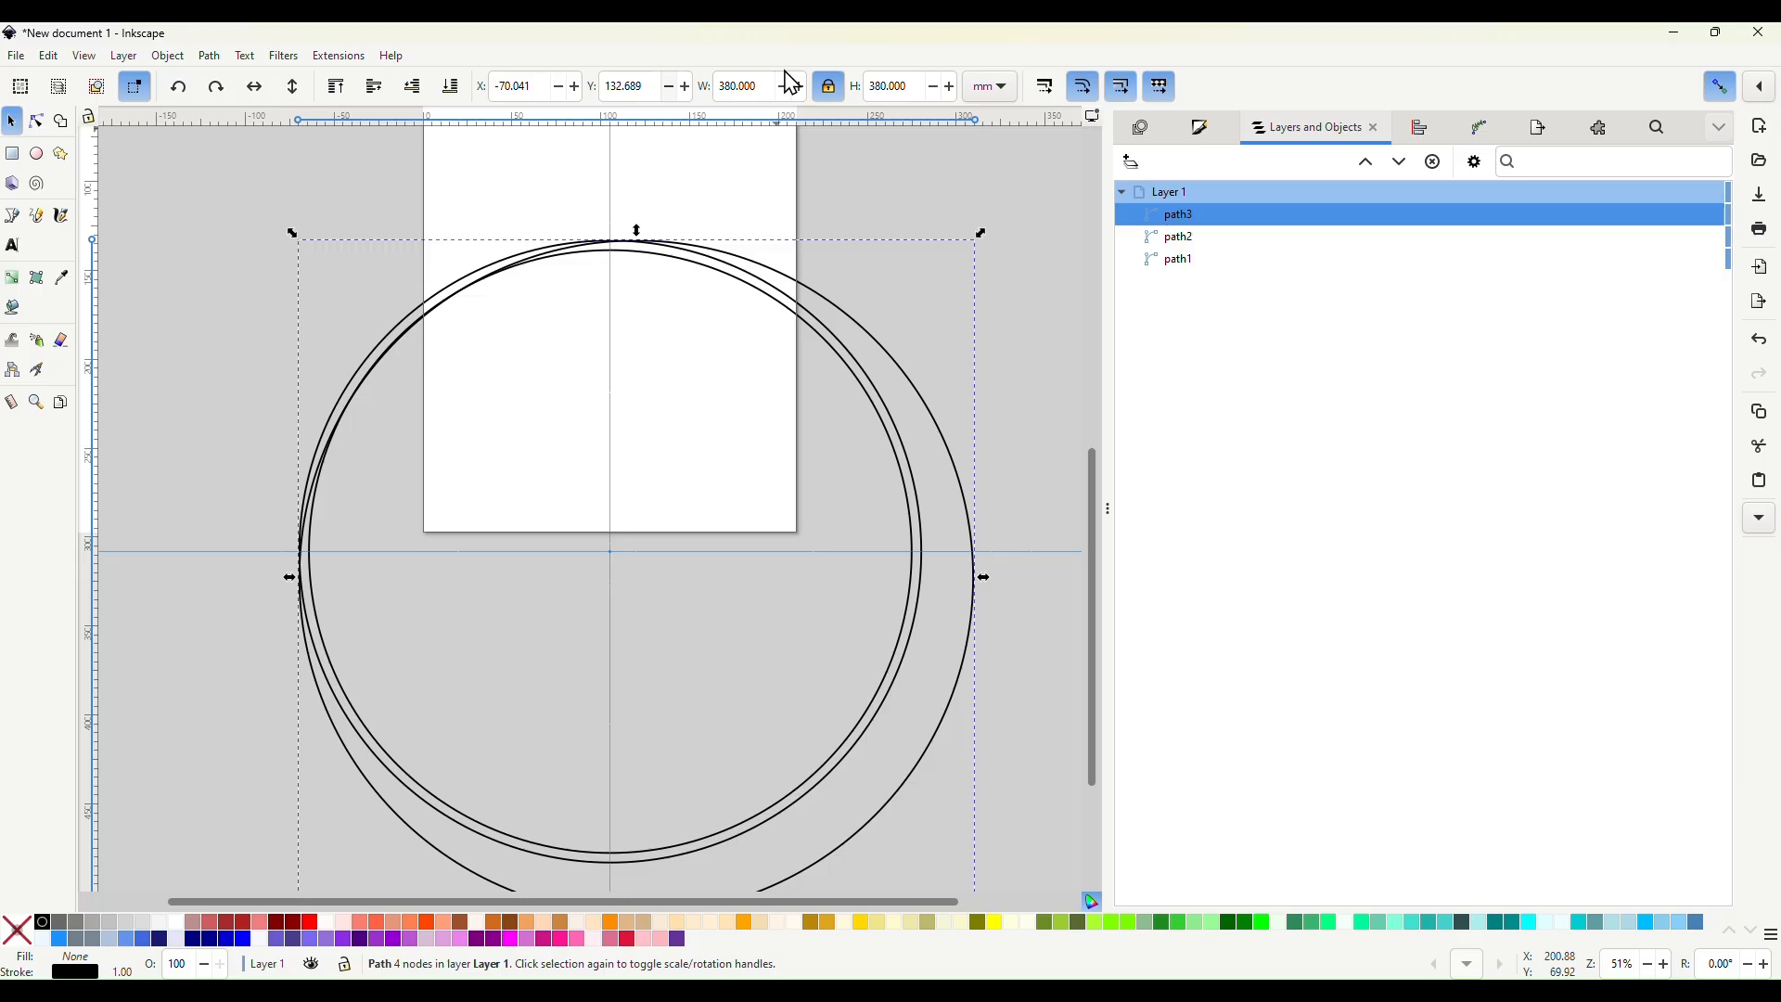
Align the 380 mm circle's centre with the original circle both horizontally and vertically, relative to the last selected object.
left_click(1419, 128)
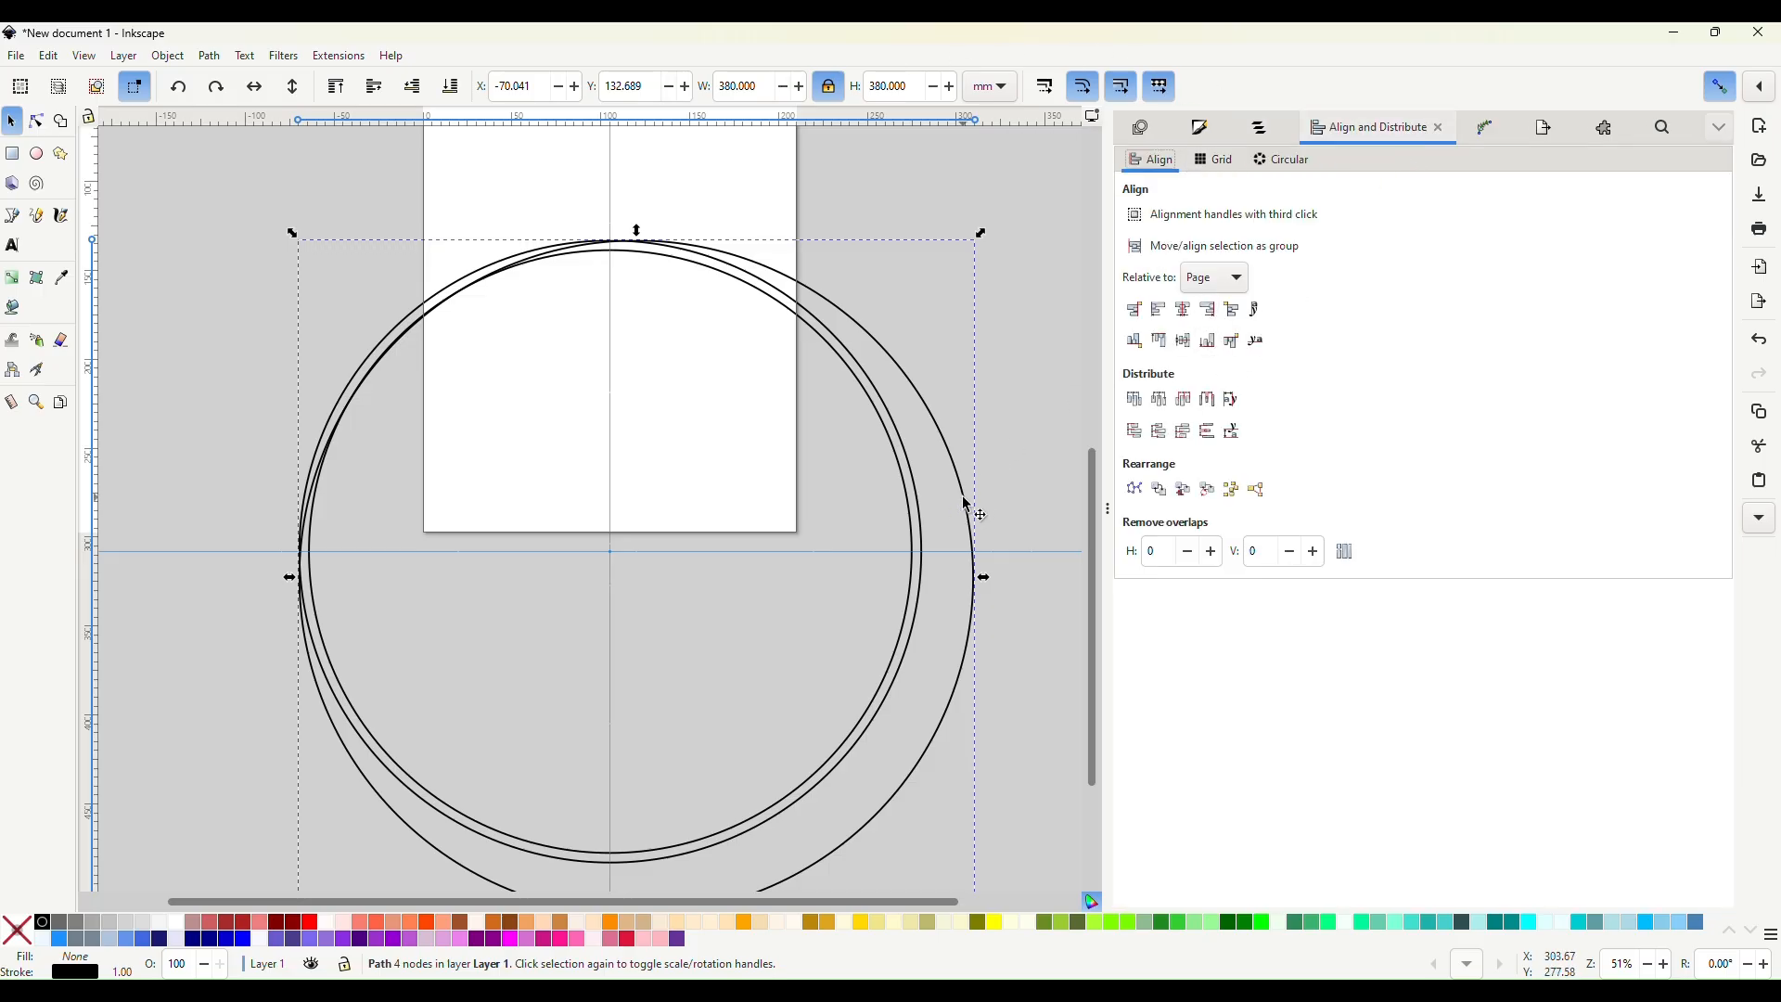
left_click(928, 554, "shift")
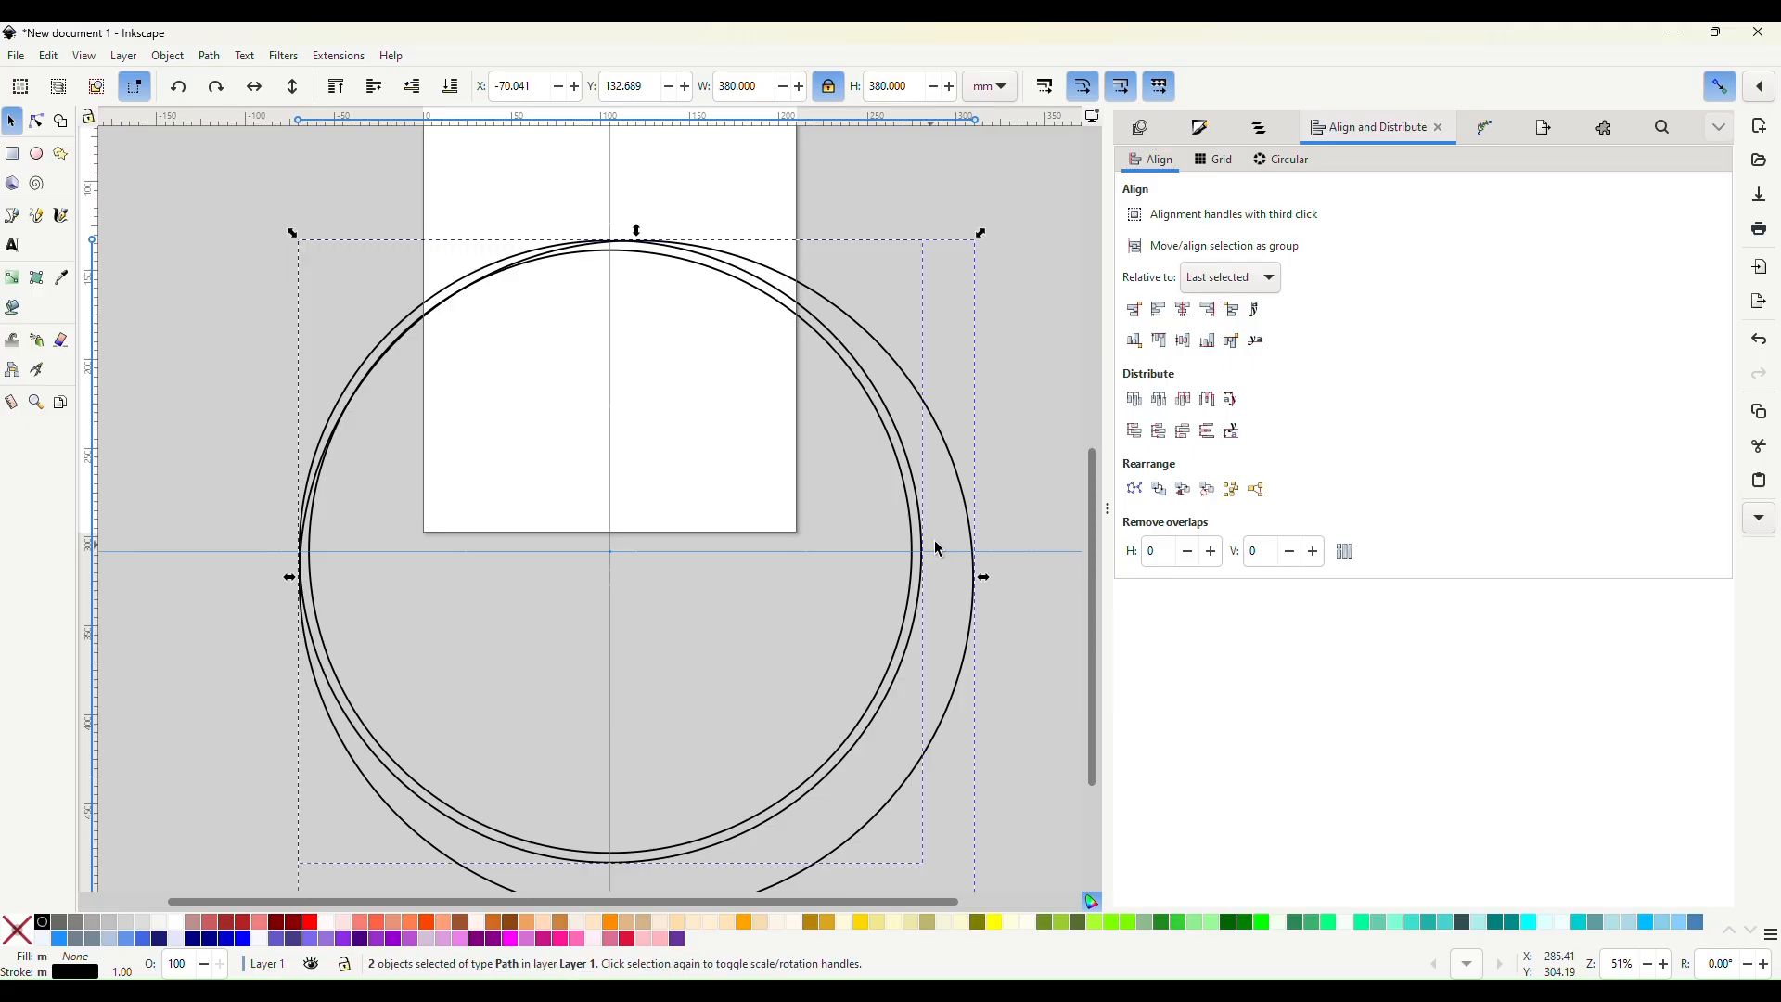
left_click(1183, 310)
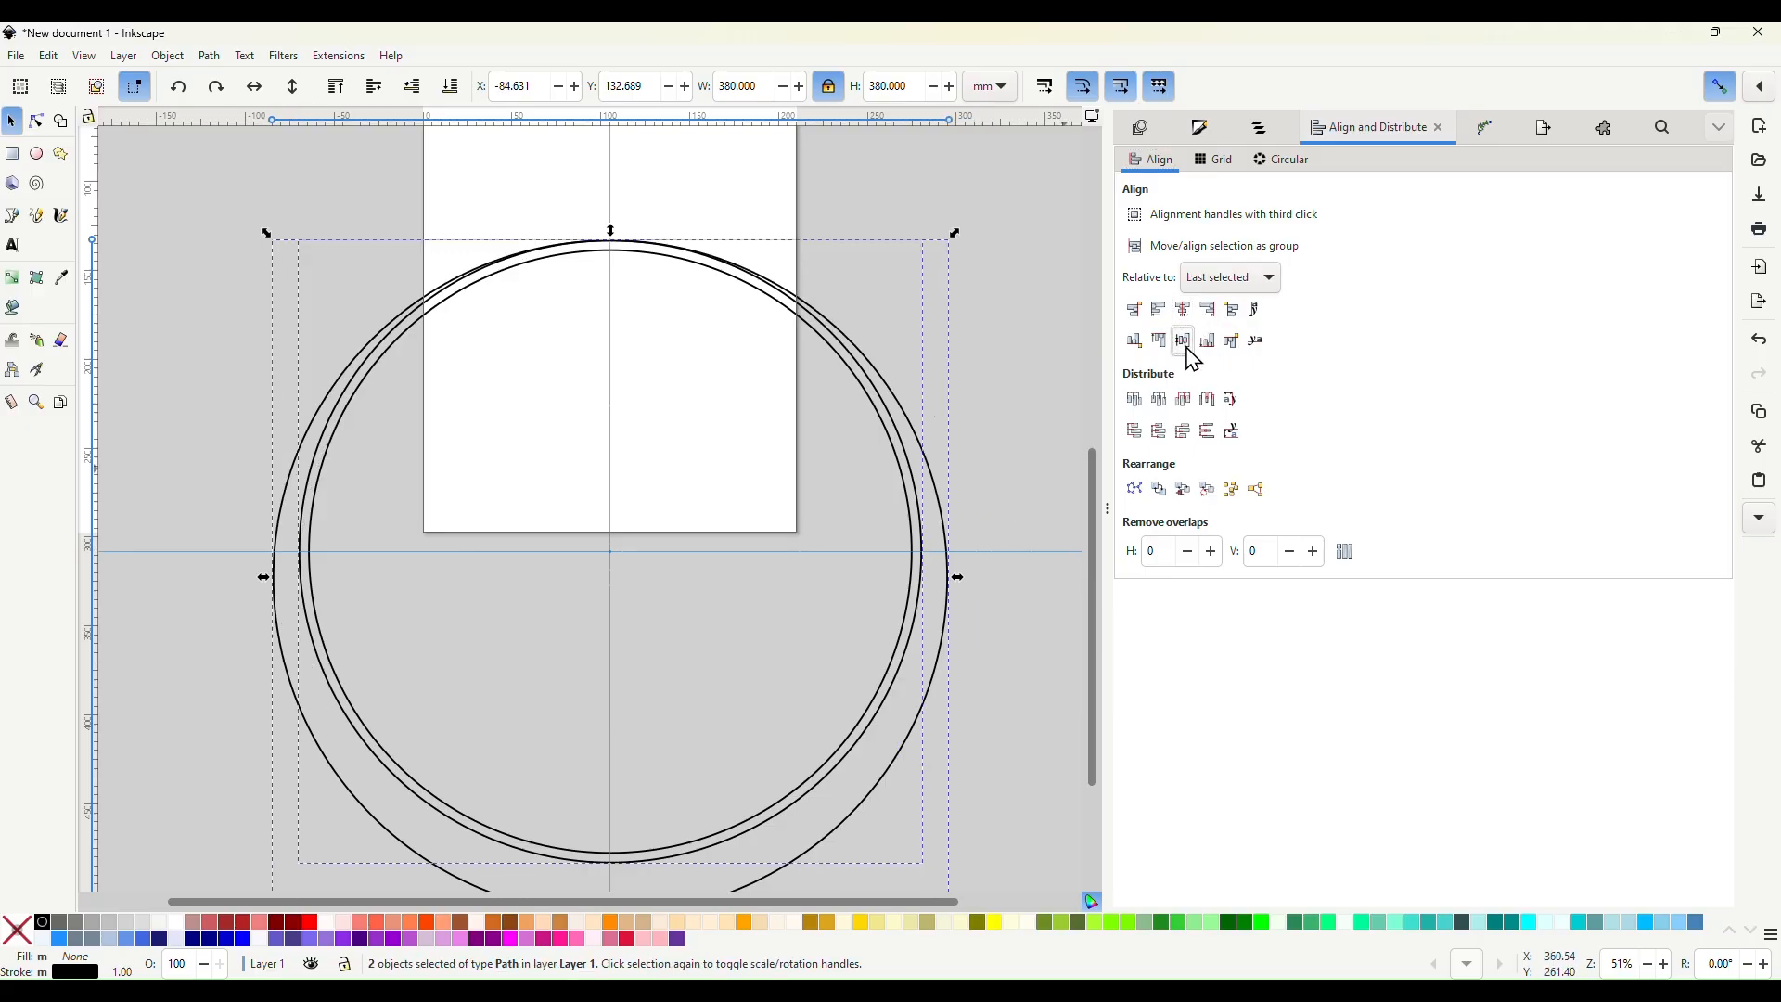
left_click(1183, 341)
scroll(616, 259, "up", 3)
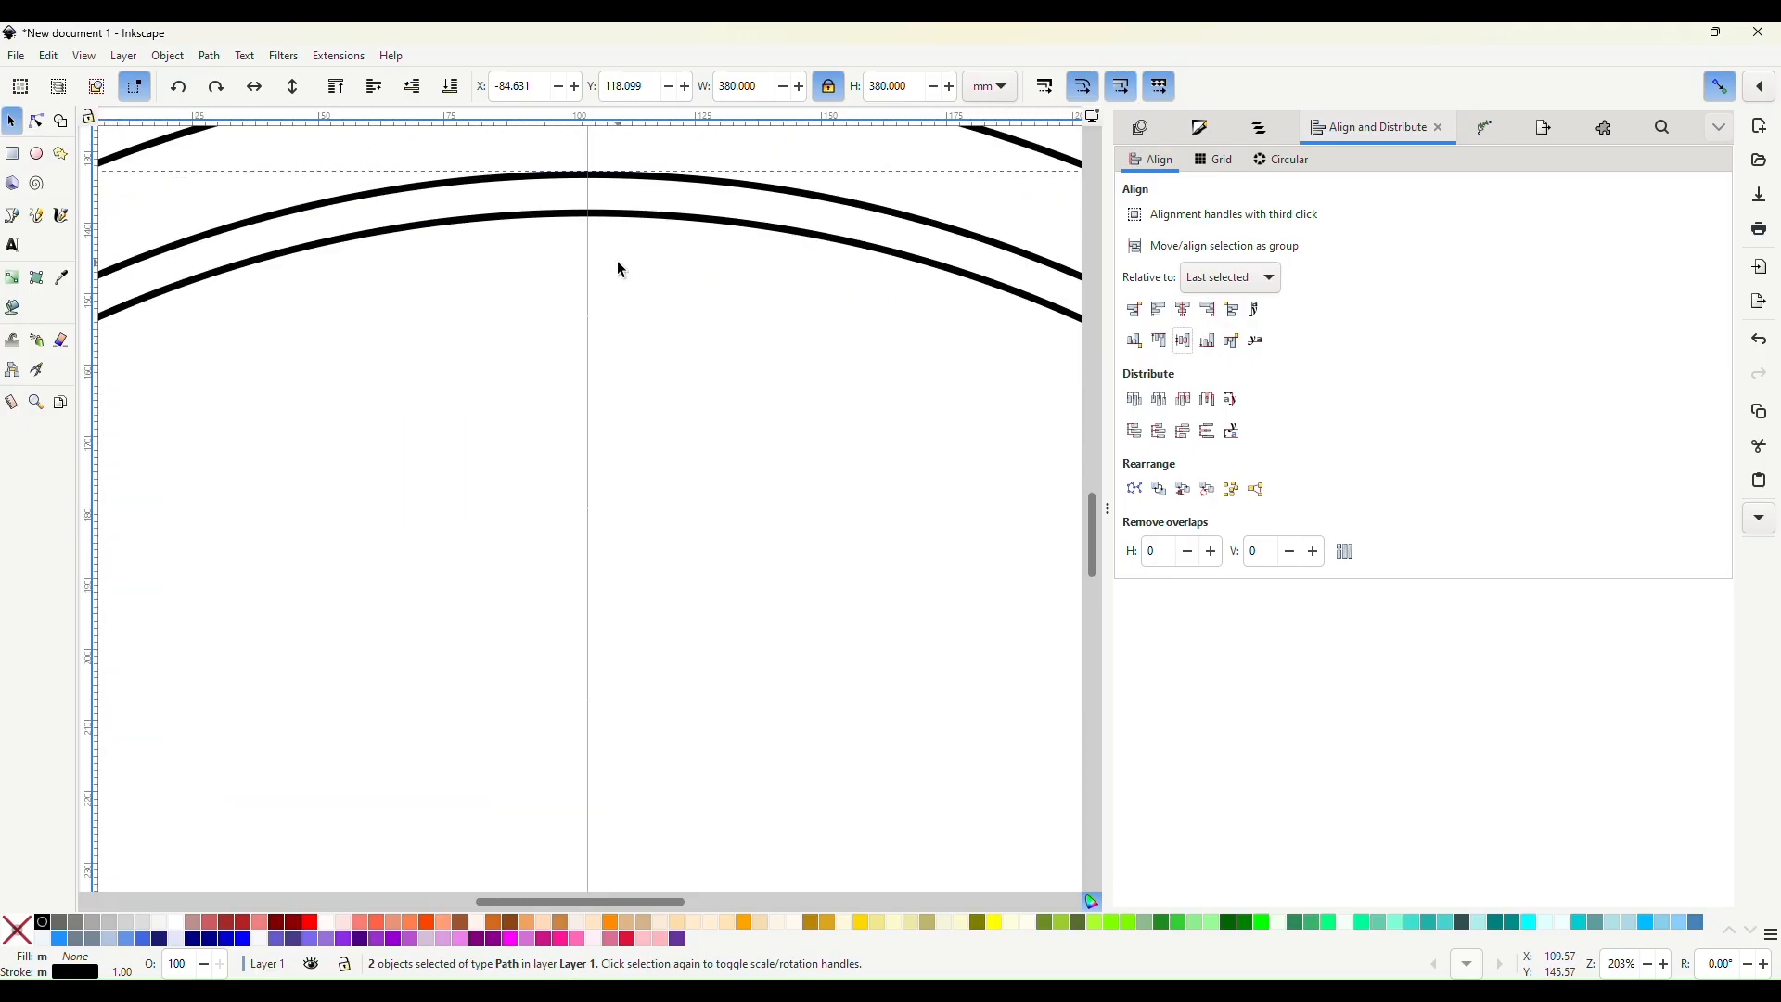
scroll(616, 260, "down", 3)
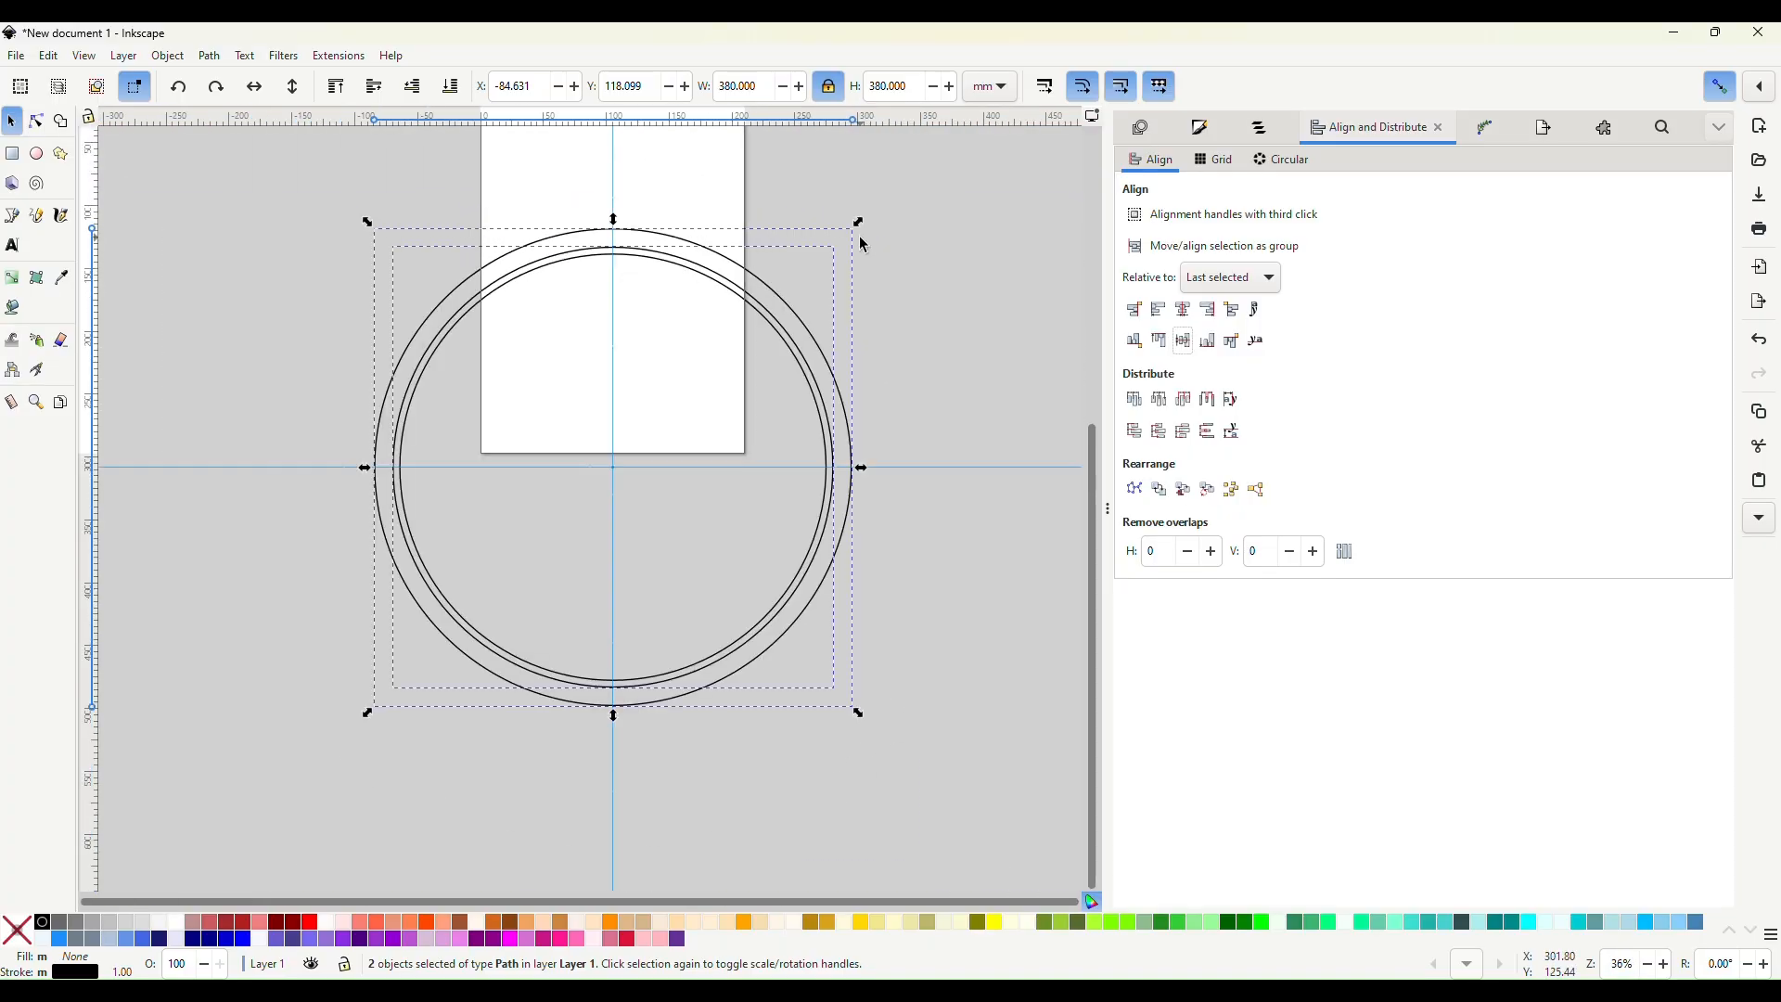
Enlarge only the outermost circle about its centre to about 452 mm and deselect it.
left_click_drag(858, 223, 866, 218)
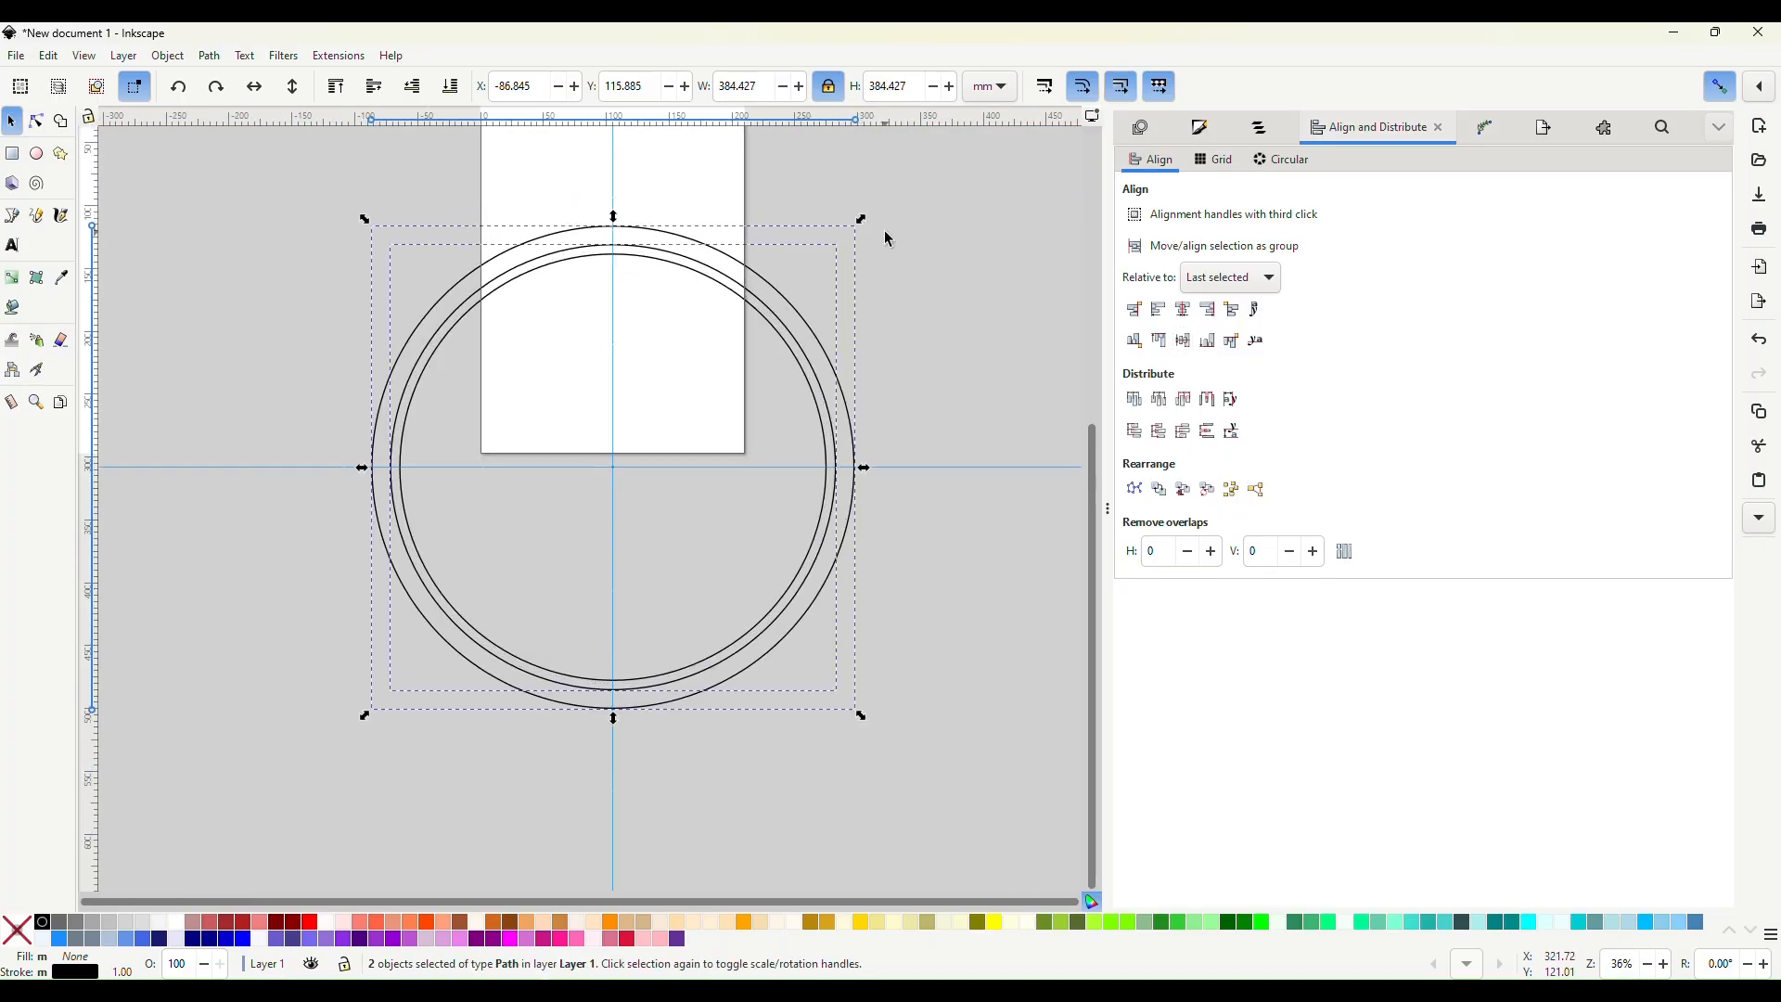
key("ctrl+z")
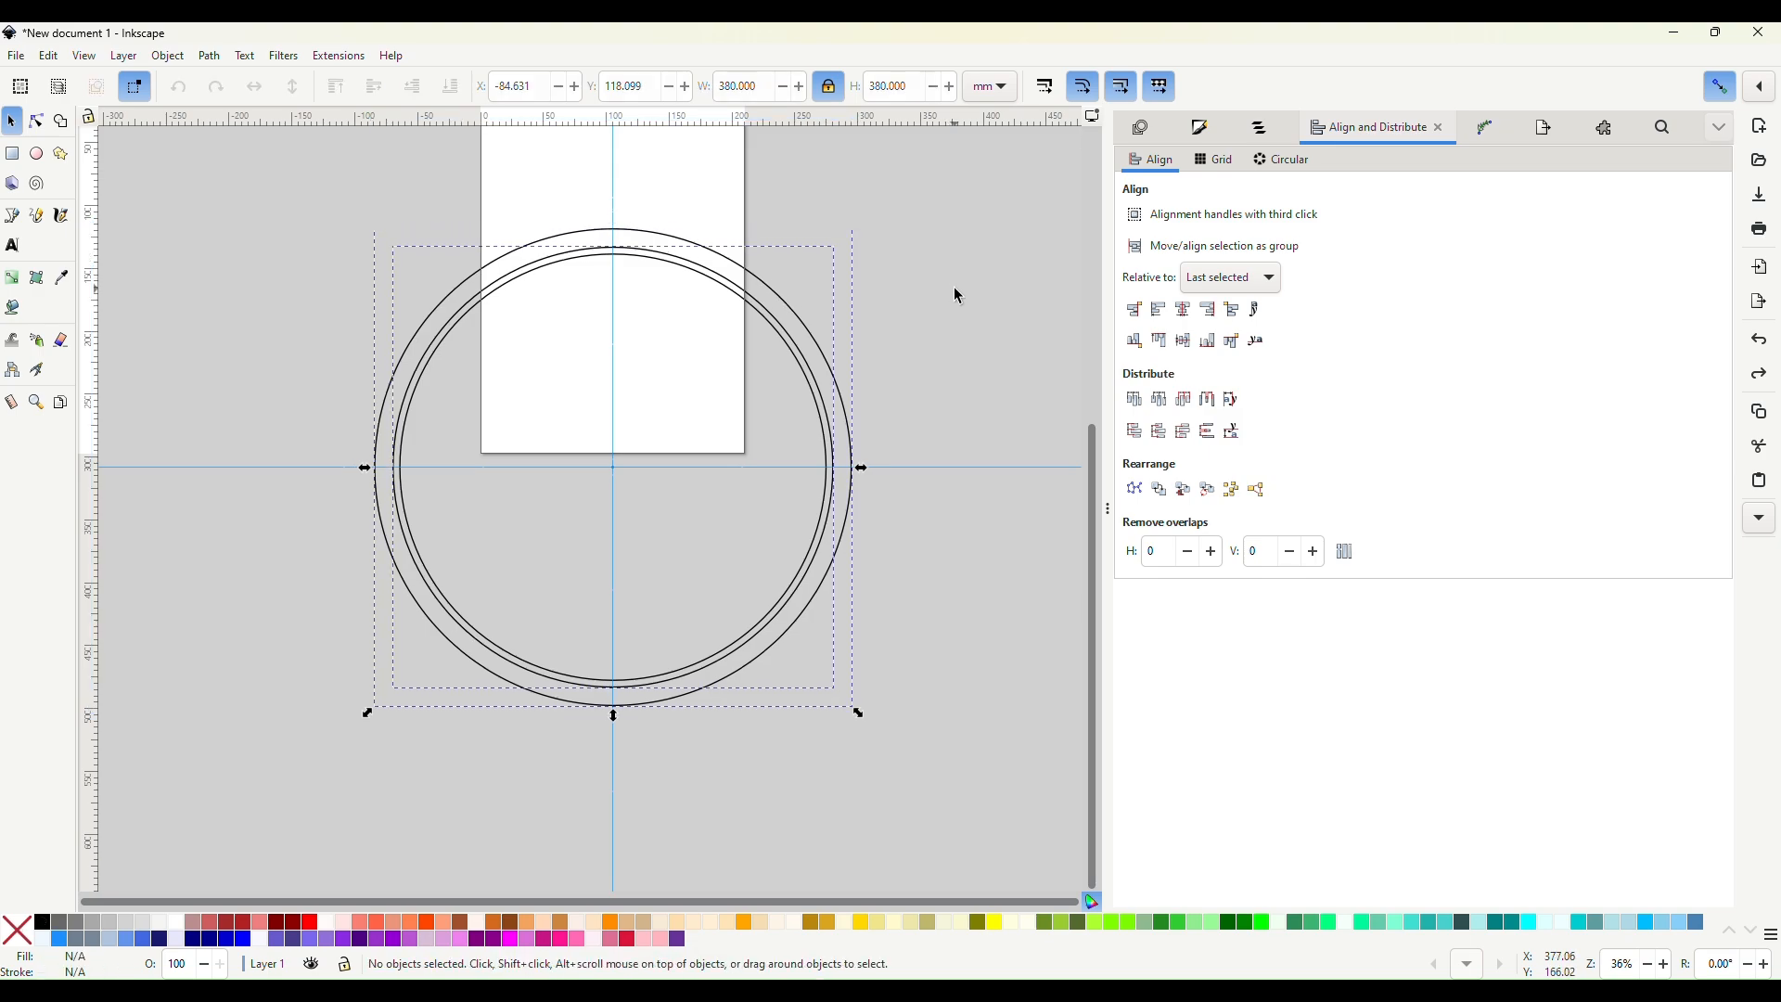
left_click(859, 440)
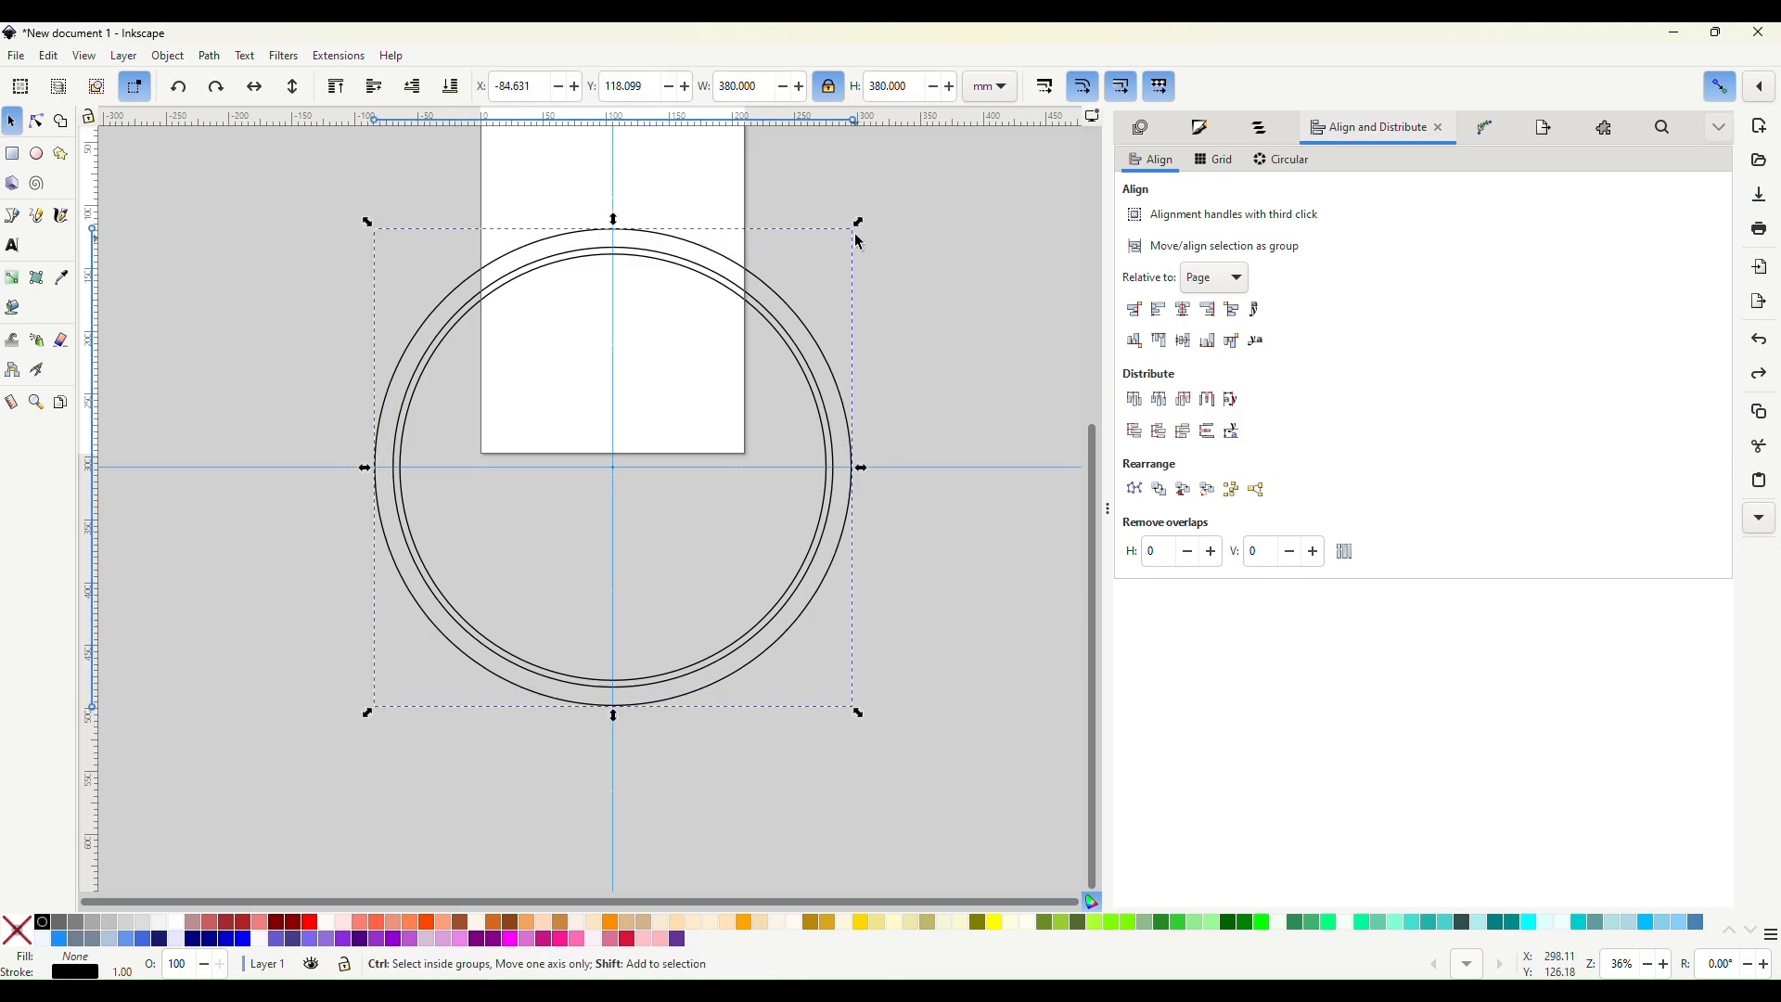
left_click_drag(857, 224, 911, 178)
scroll(576, 246, "up", 2)
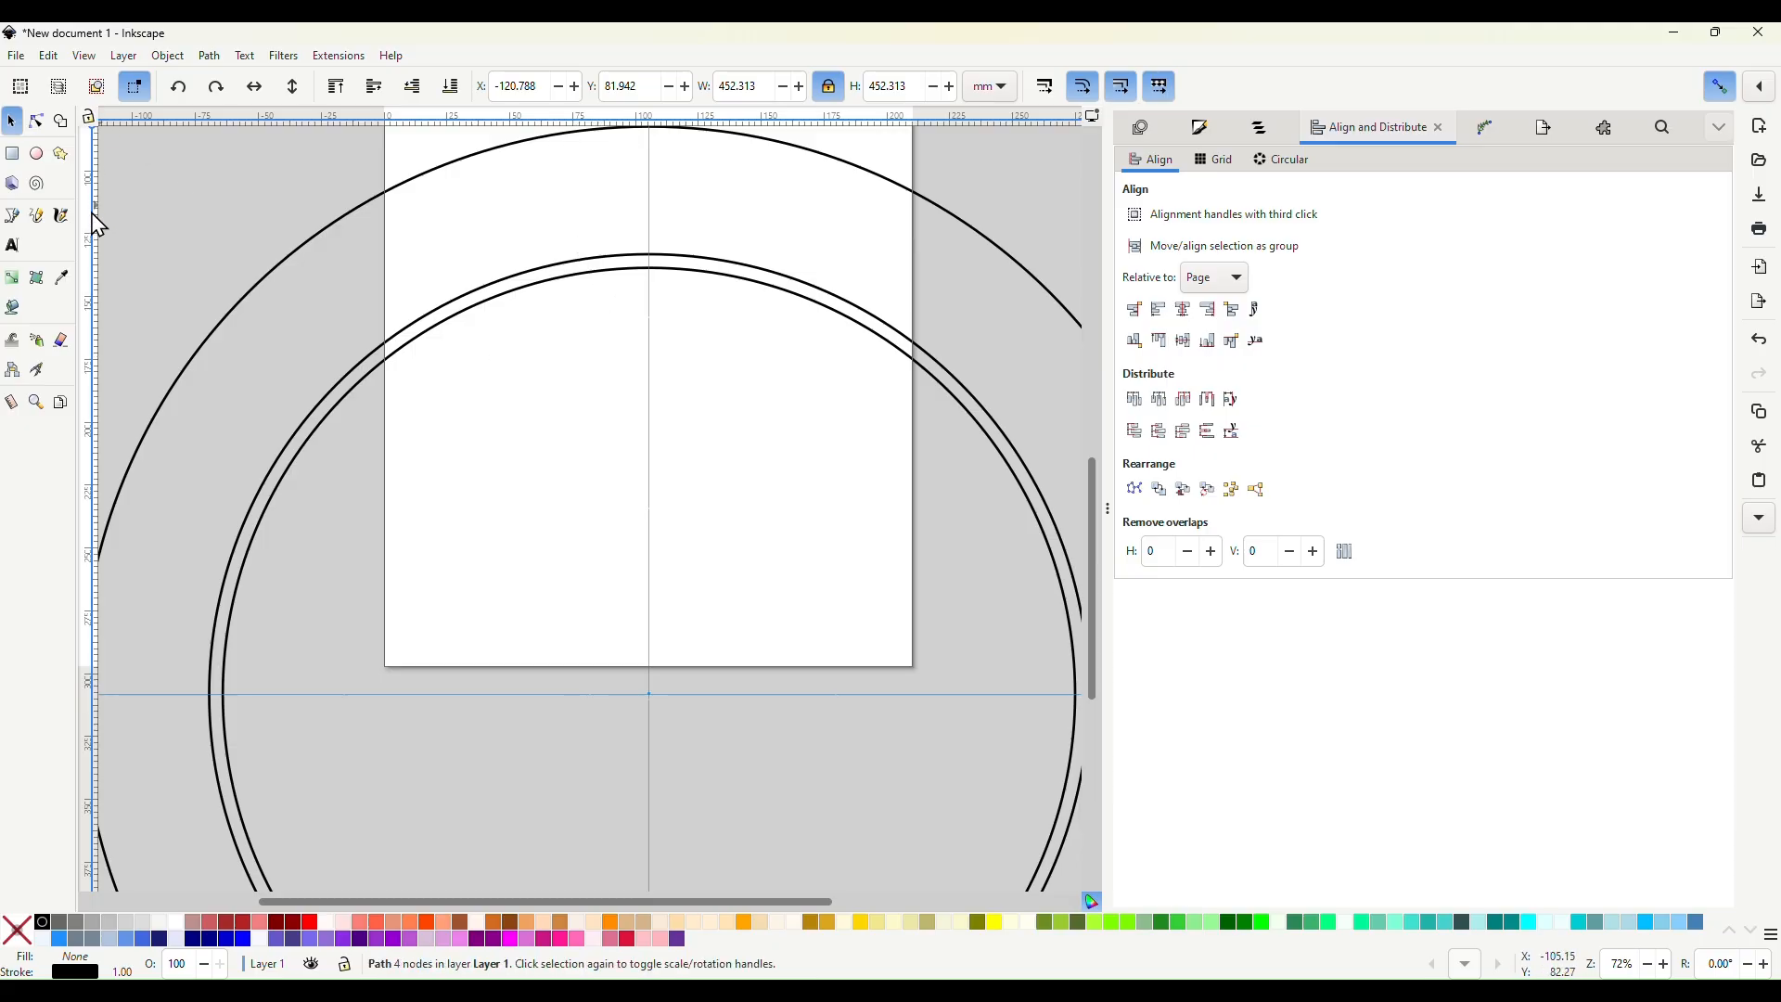
left_click(148, 262)
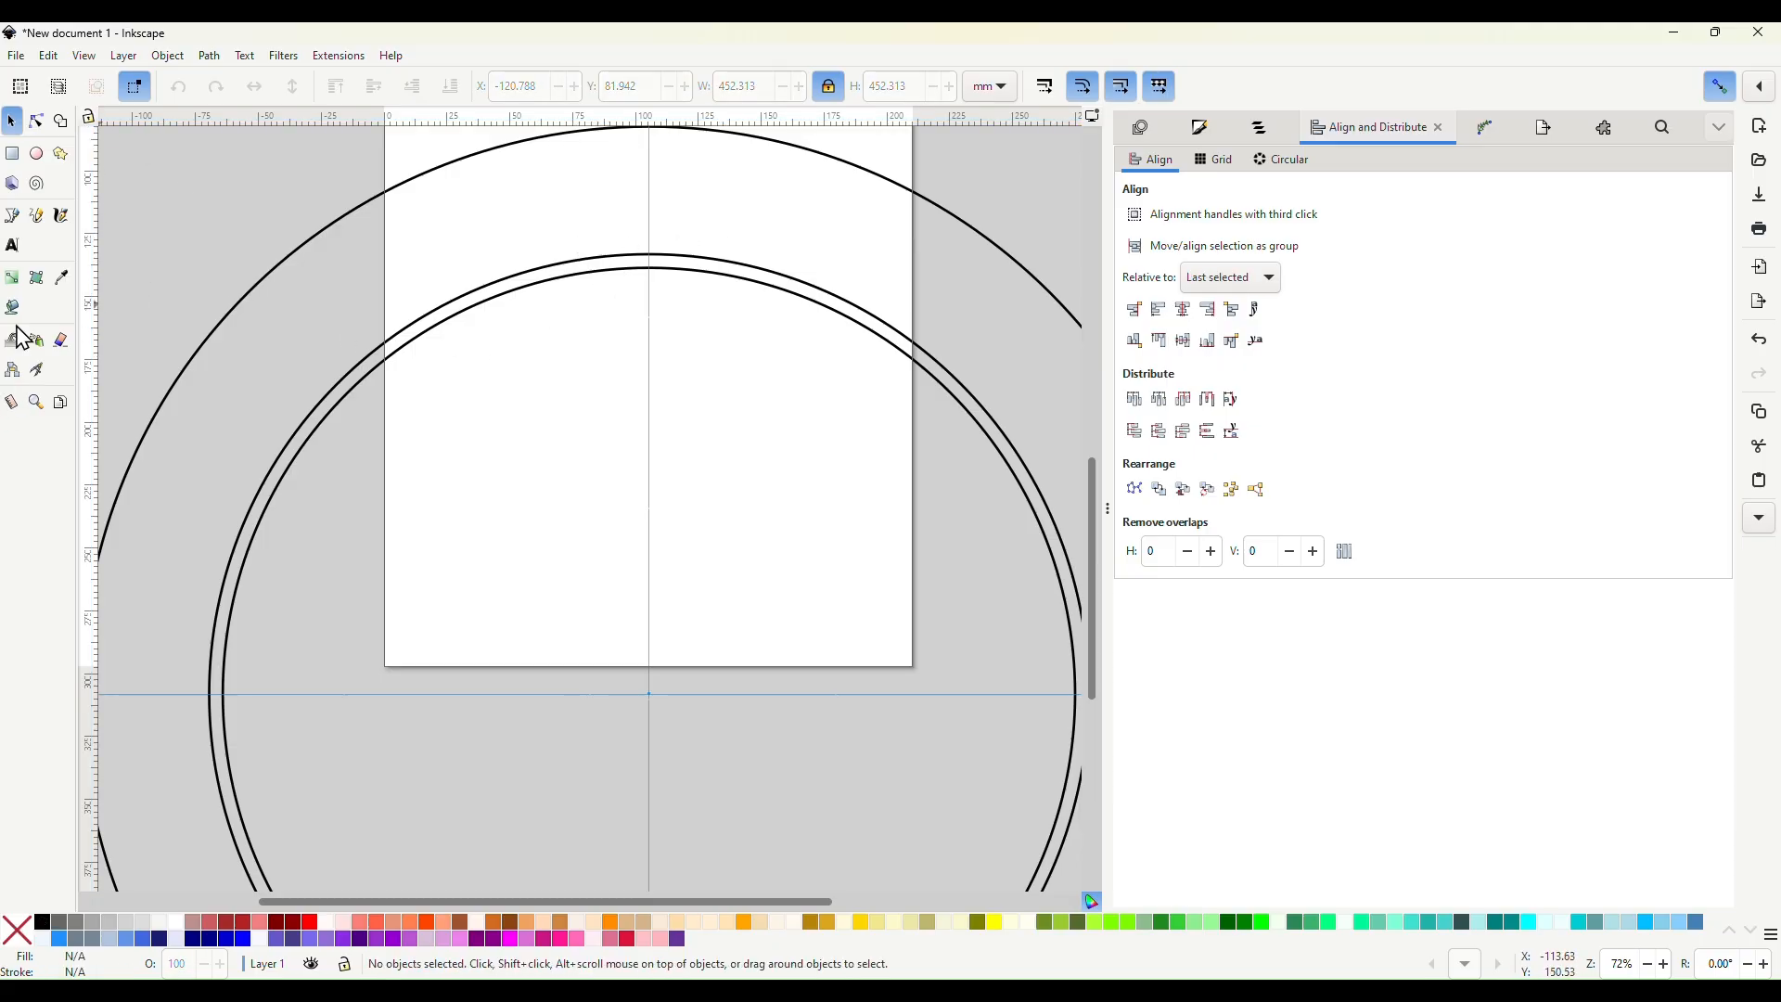
Add the text "SOUTH SIDE" inside the circles and scale it proportionally to a height of 20 mm.
left_click(12, 245)
left_click(513, 452)
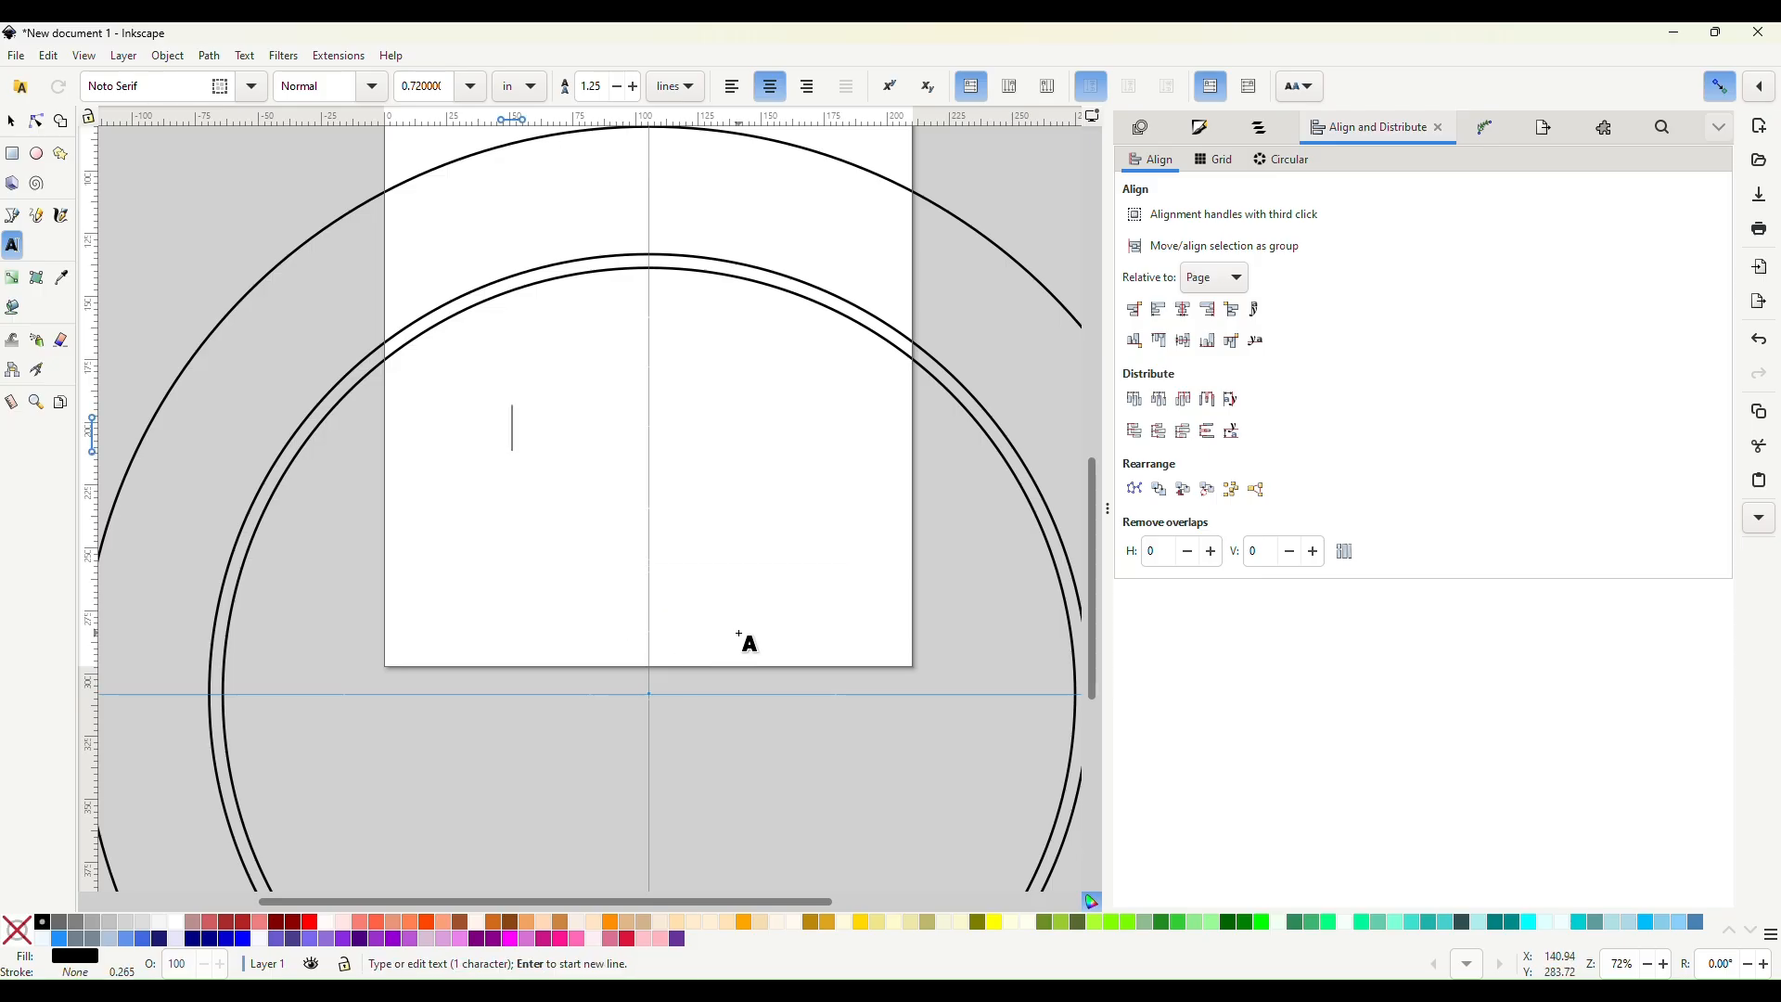
type("SOUTH SIDE")
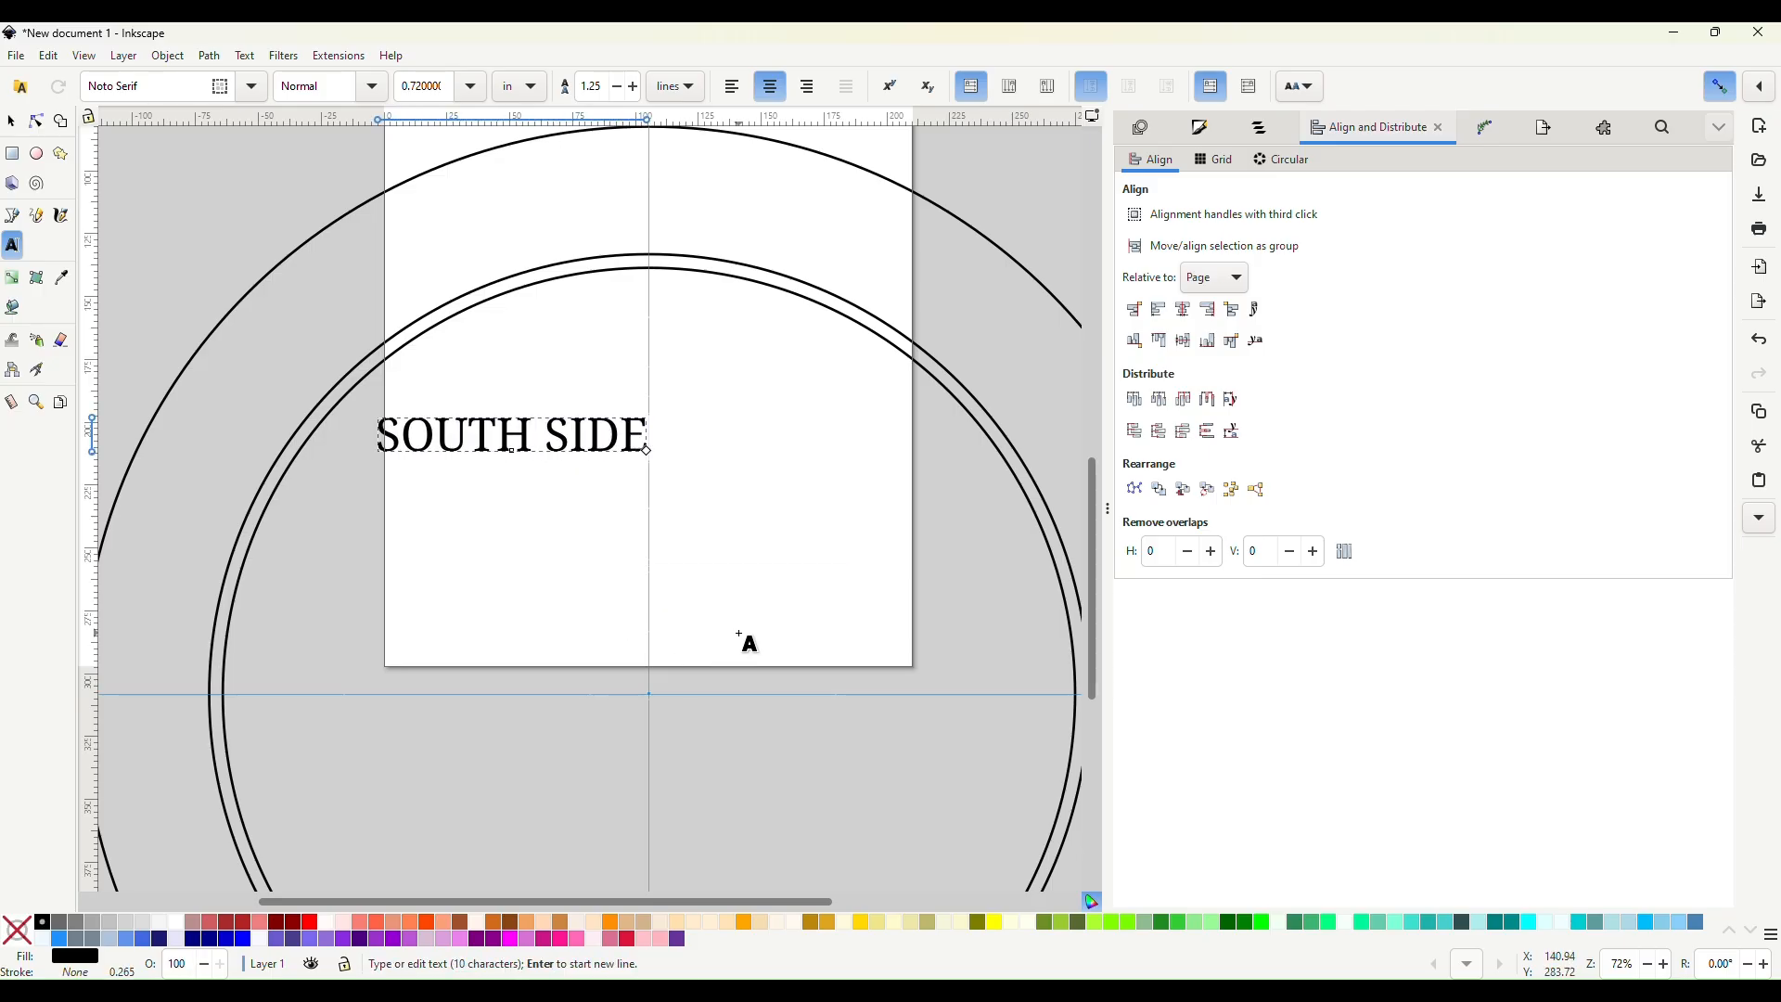
left_click(13, 124)
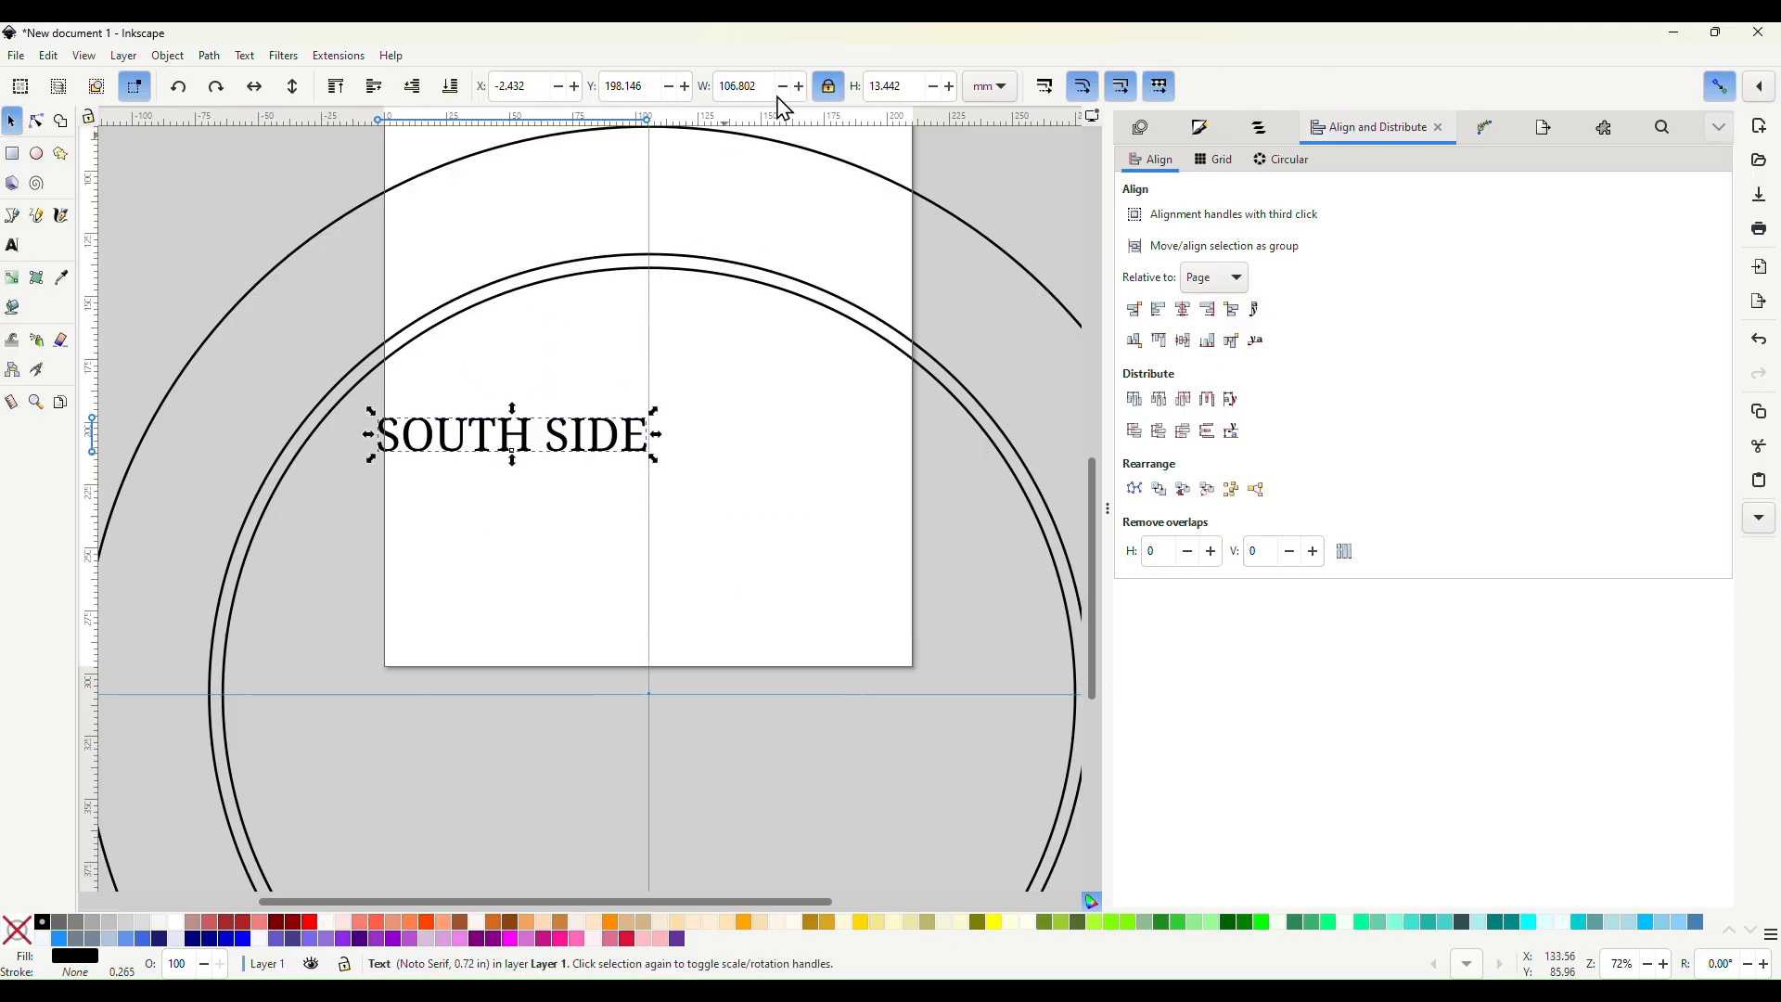
left_click(915, 88)
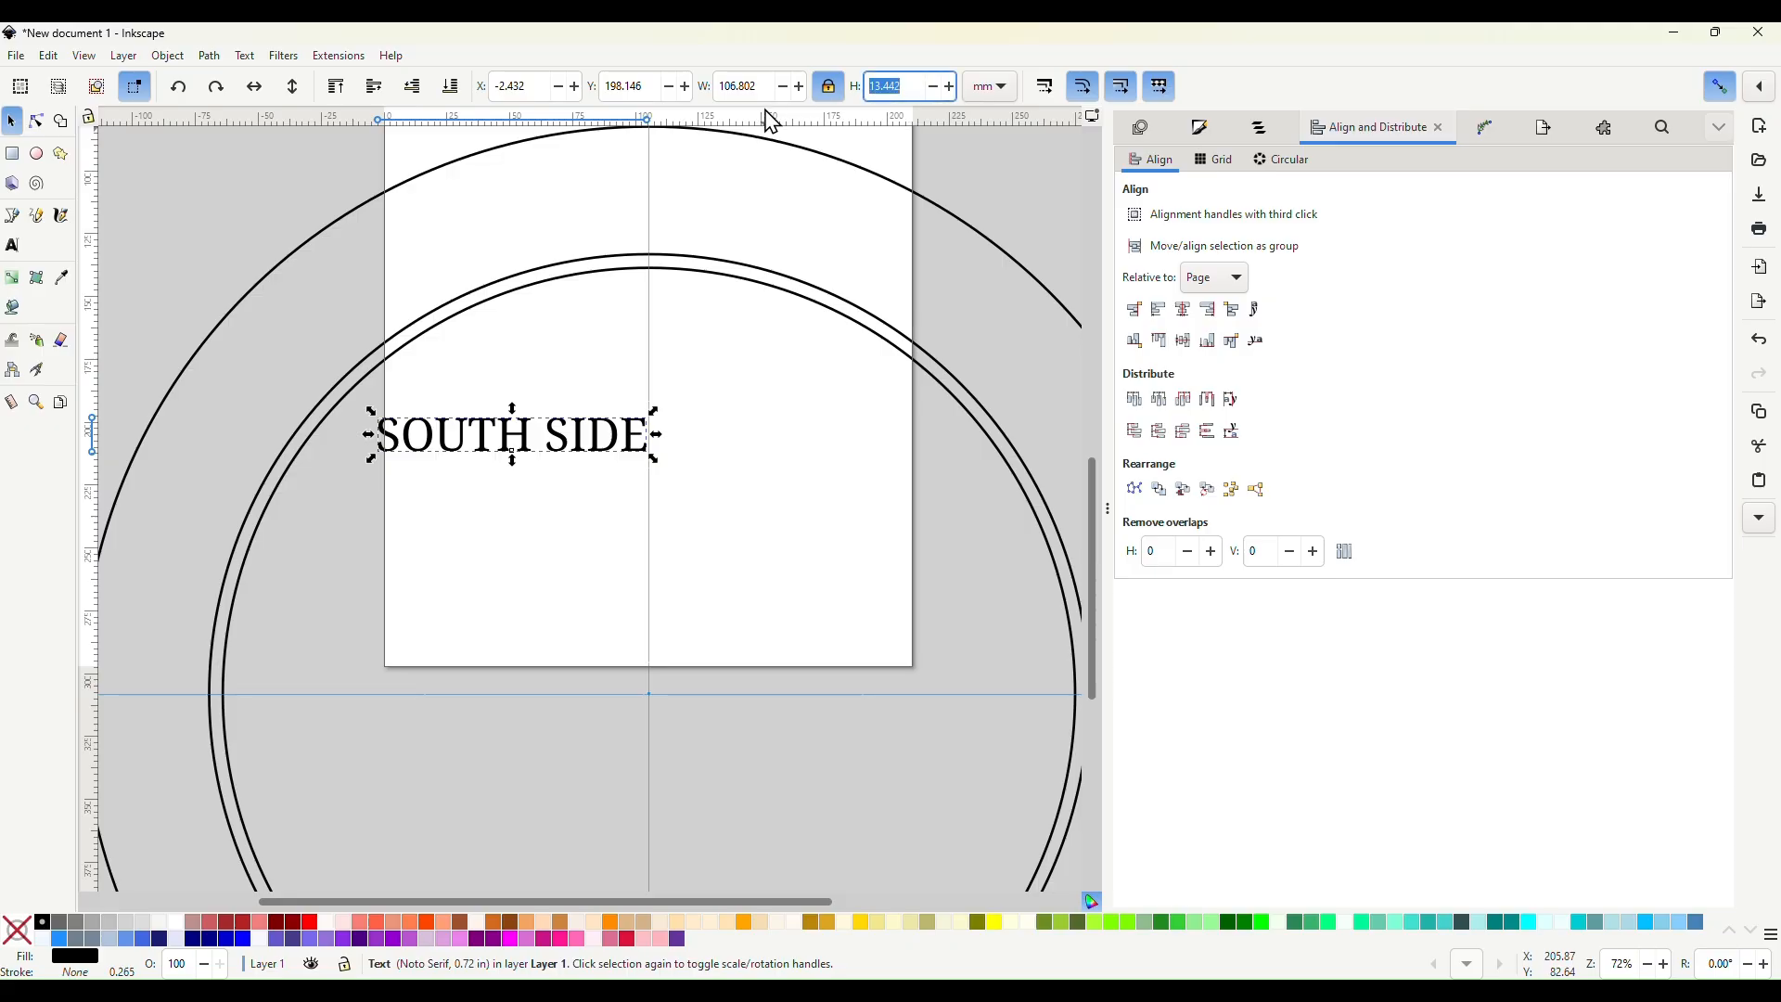
type("20")
key("Return")
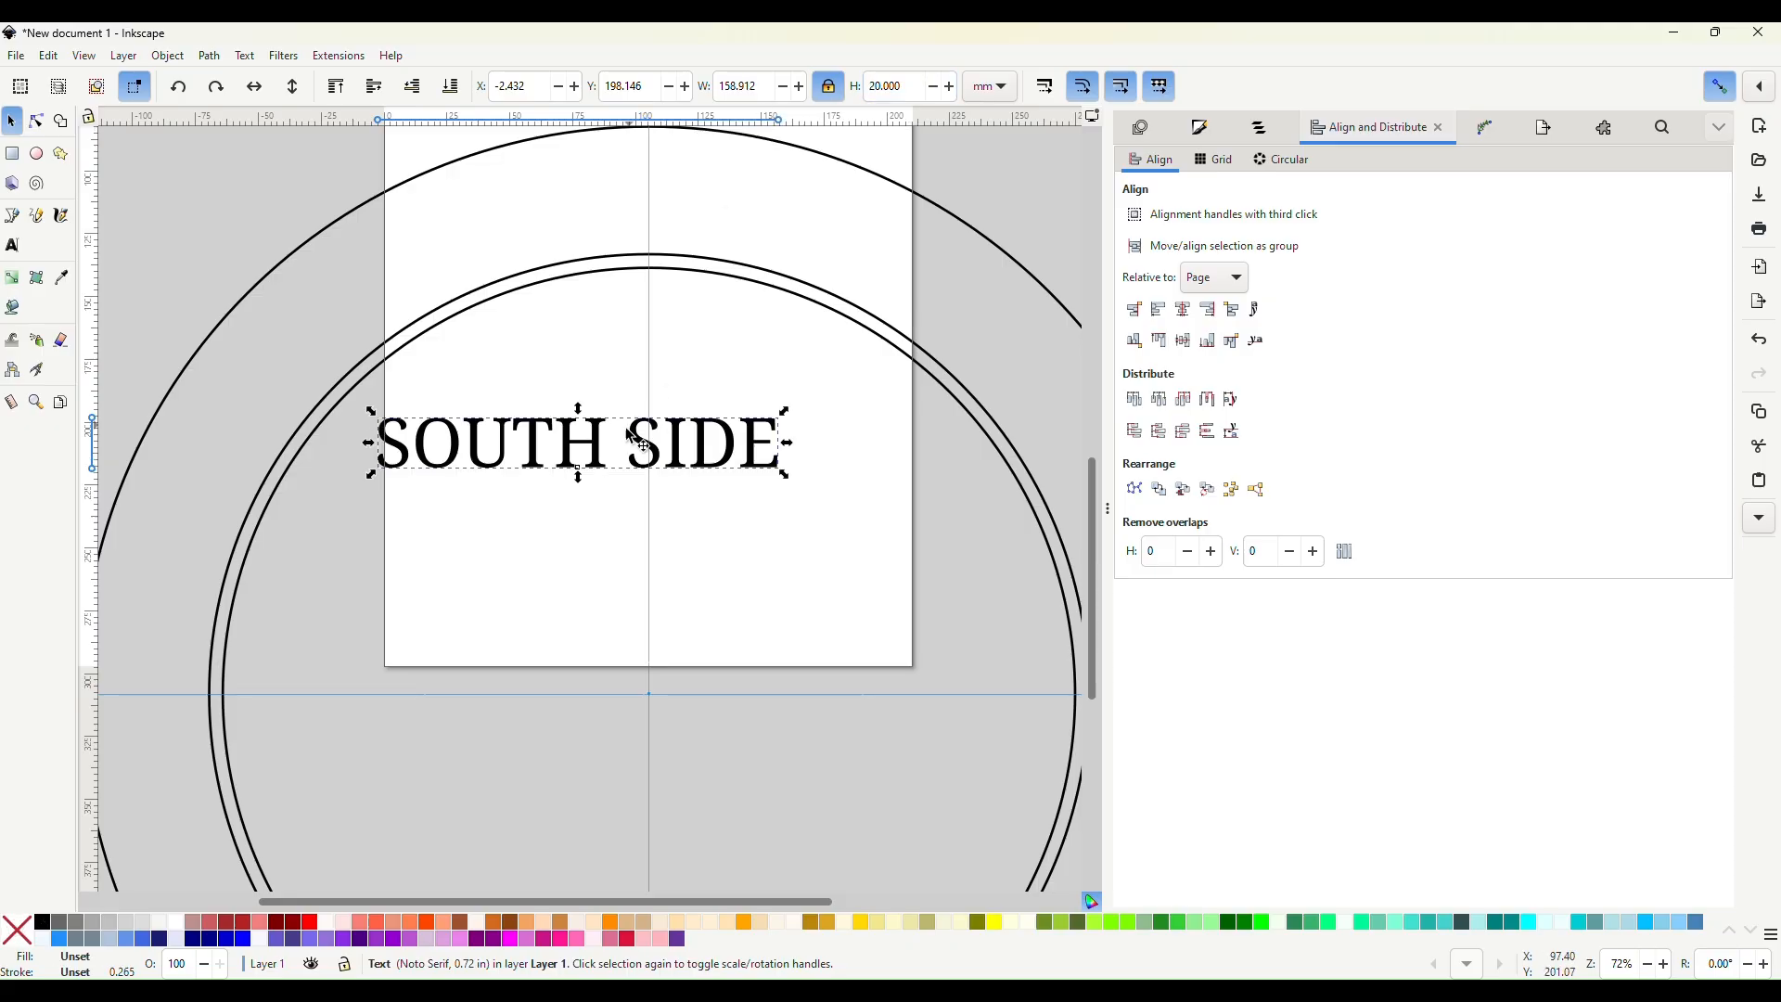
Move the text onto the top of the middle circle, centred on the vertical guide, and turn snapping off.
left_click_drag(599, 436, 669, 214)
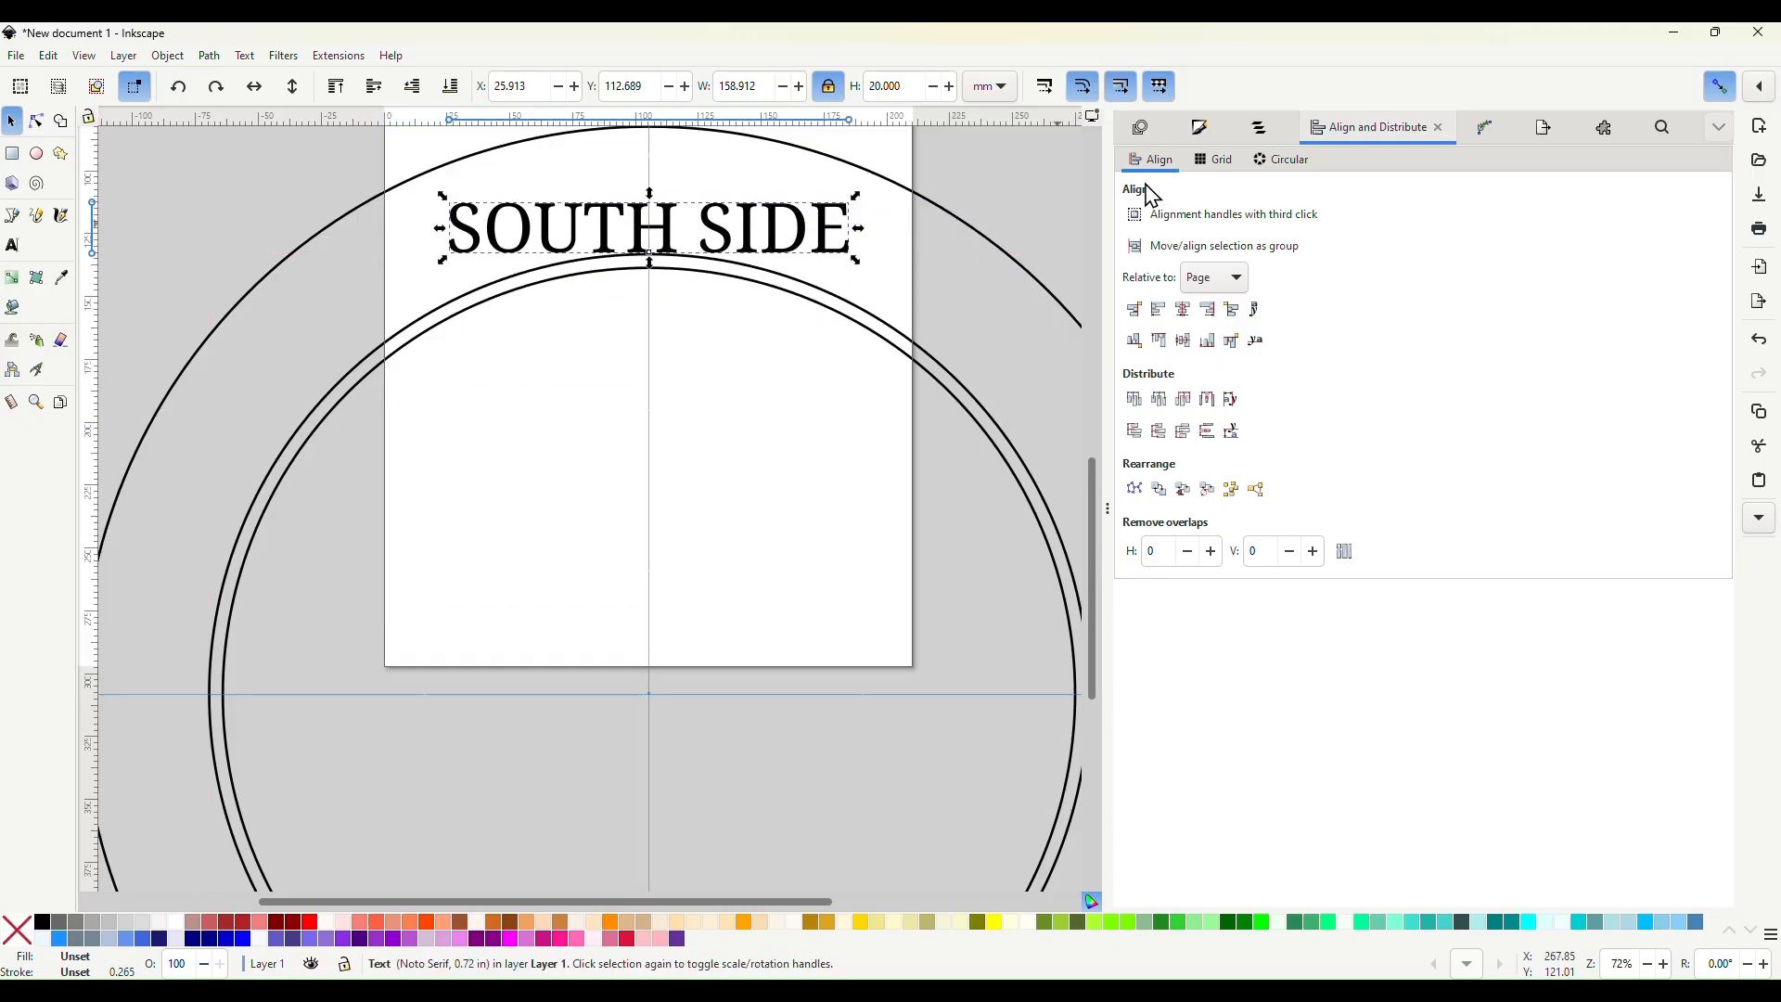
left_click(1721, 86)
scroll(770, 404, "down", 2)
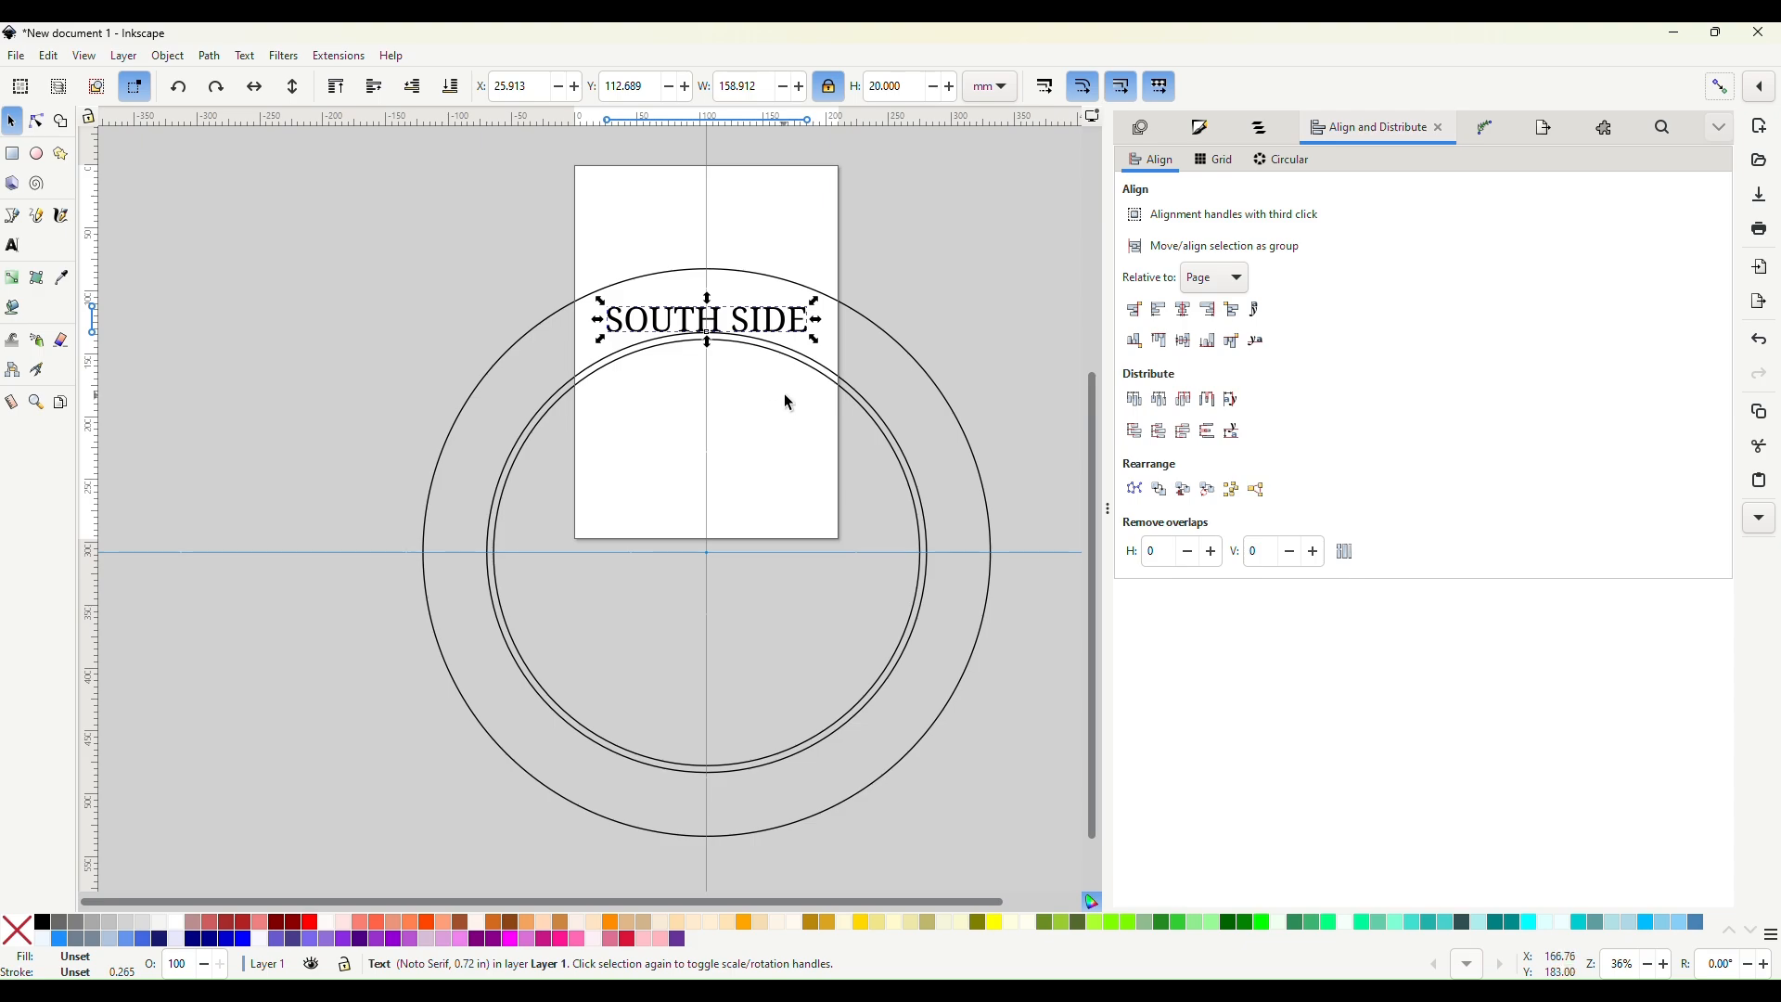
Delete the middle circle's lower-left segment between its left and bottom nodes to open the path.
left_click(36, 121)
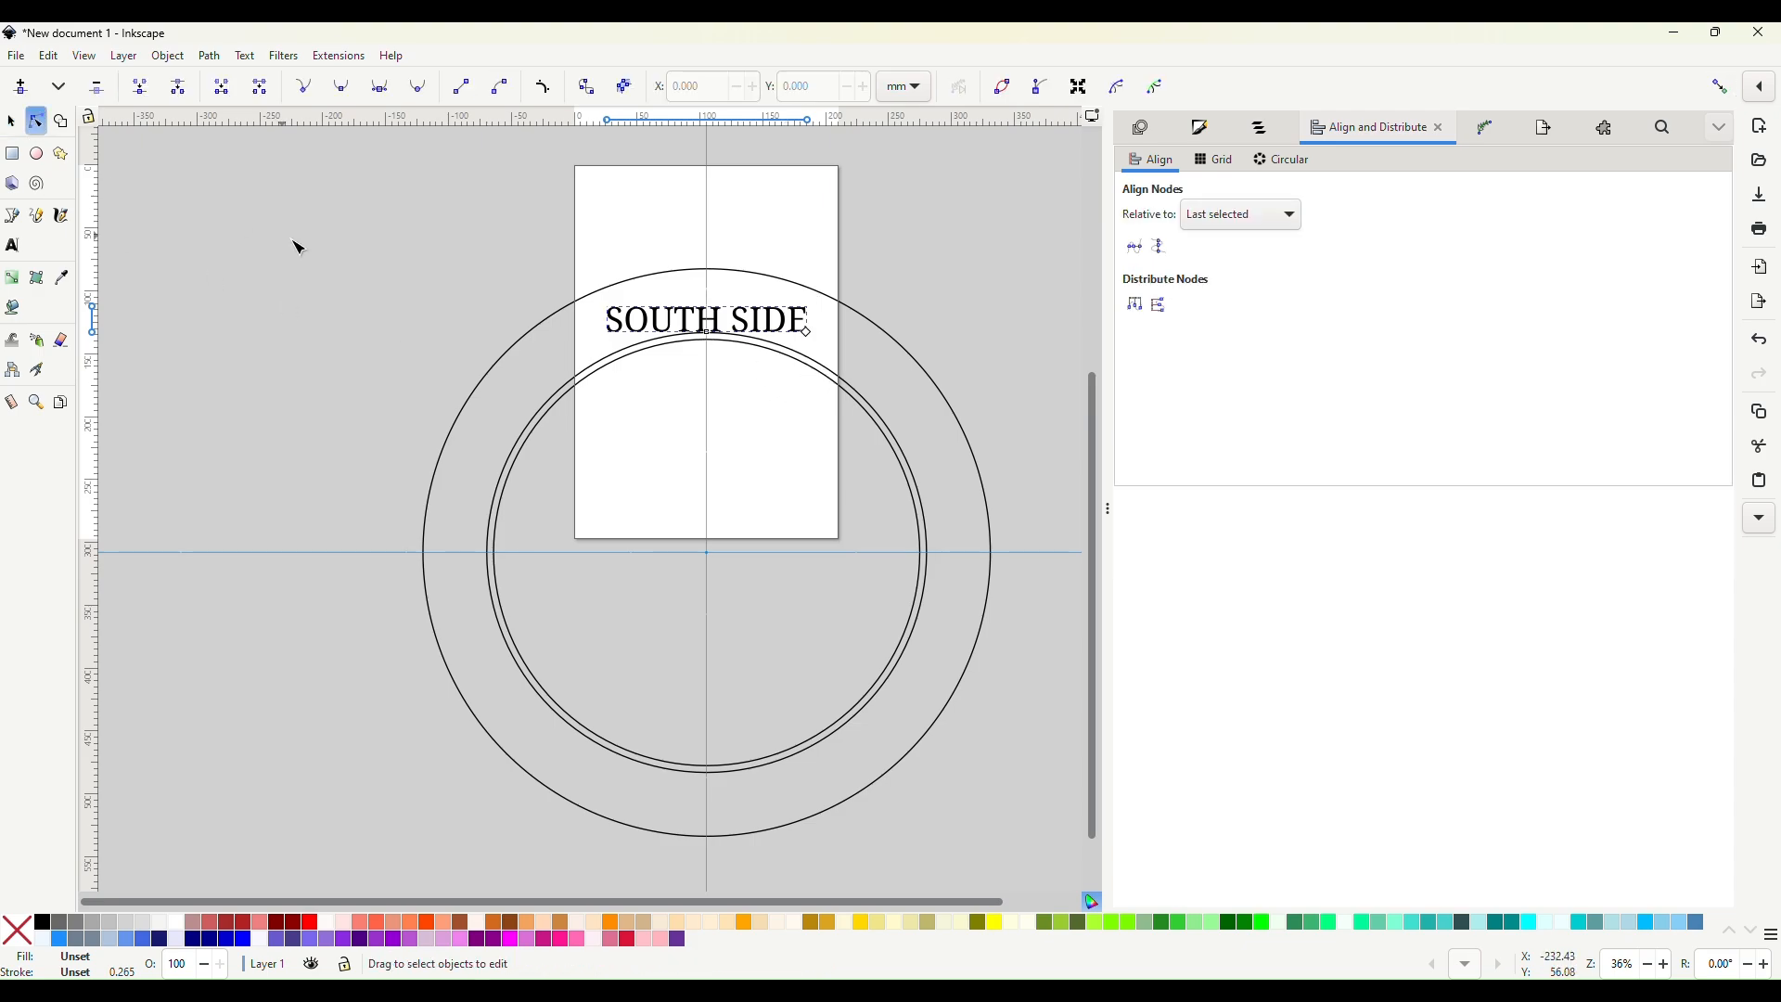
left_click(568, 386)
scroll(756, 455, "up", 1)
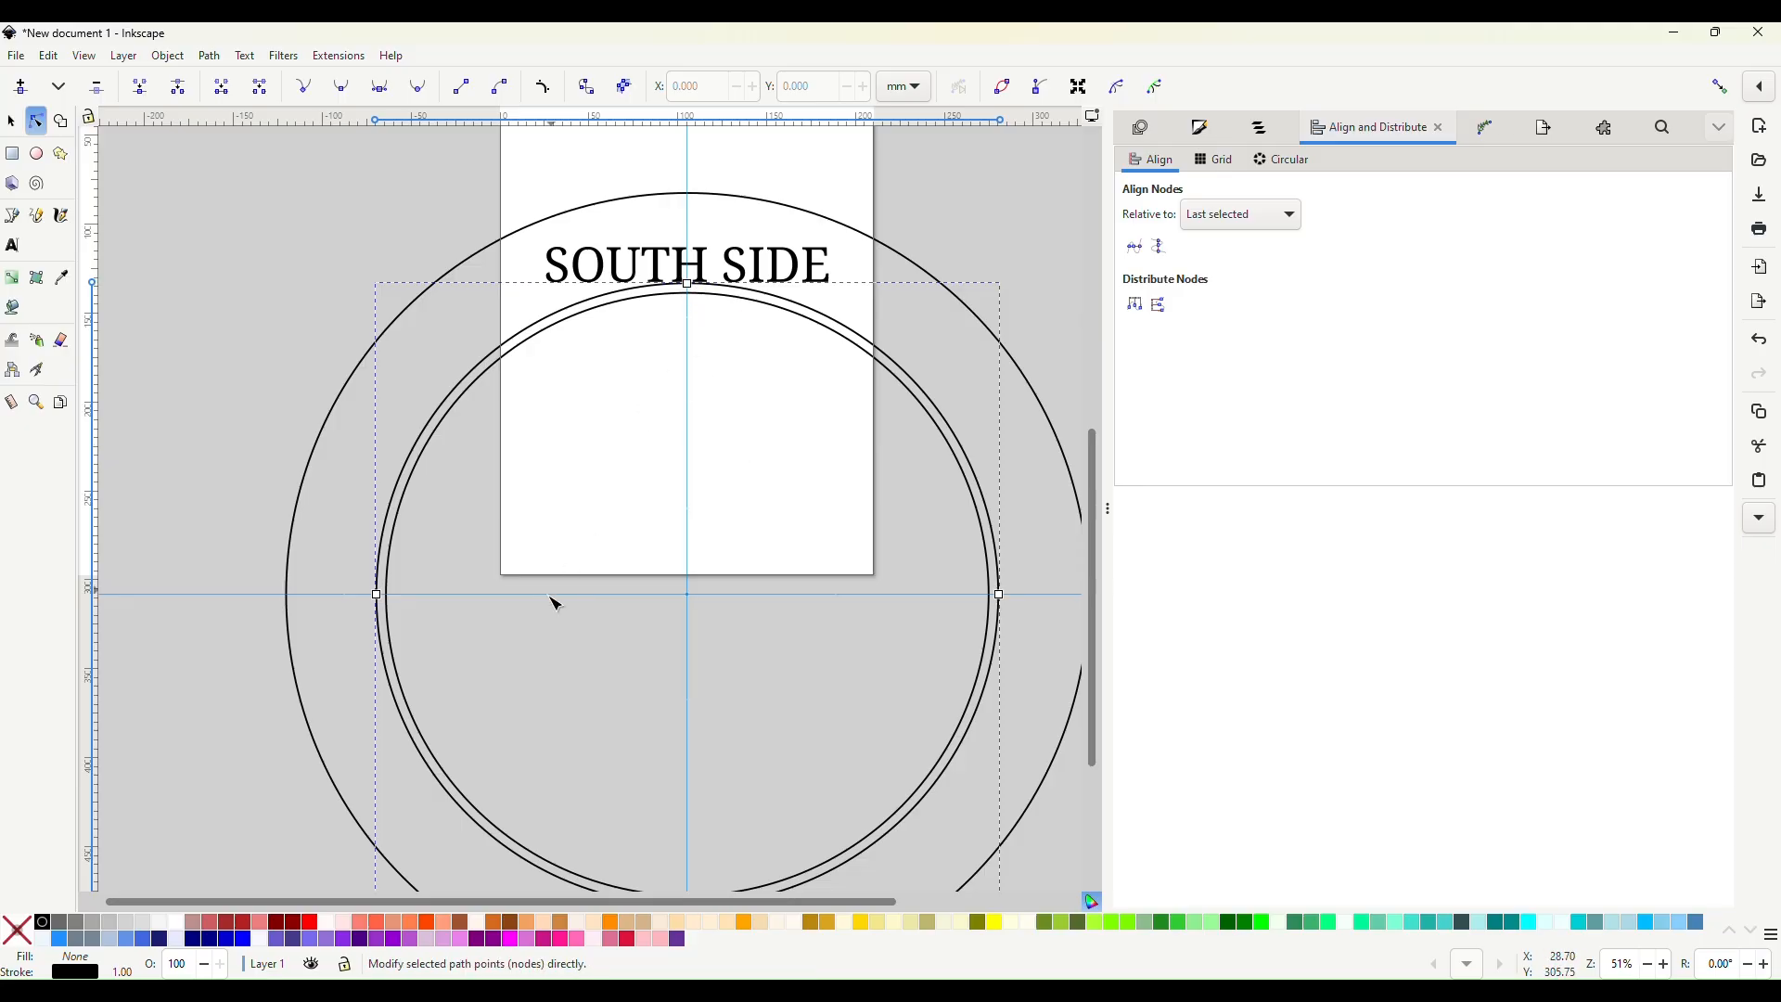
left_click(408, 716)
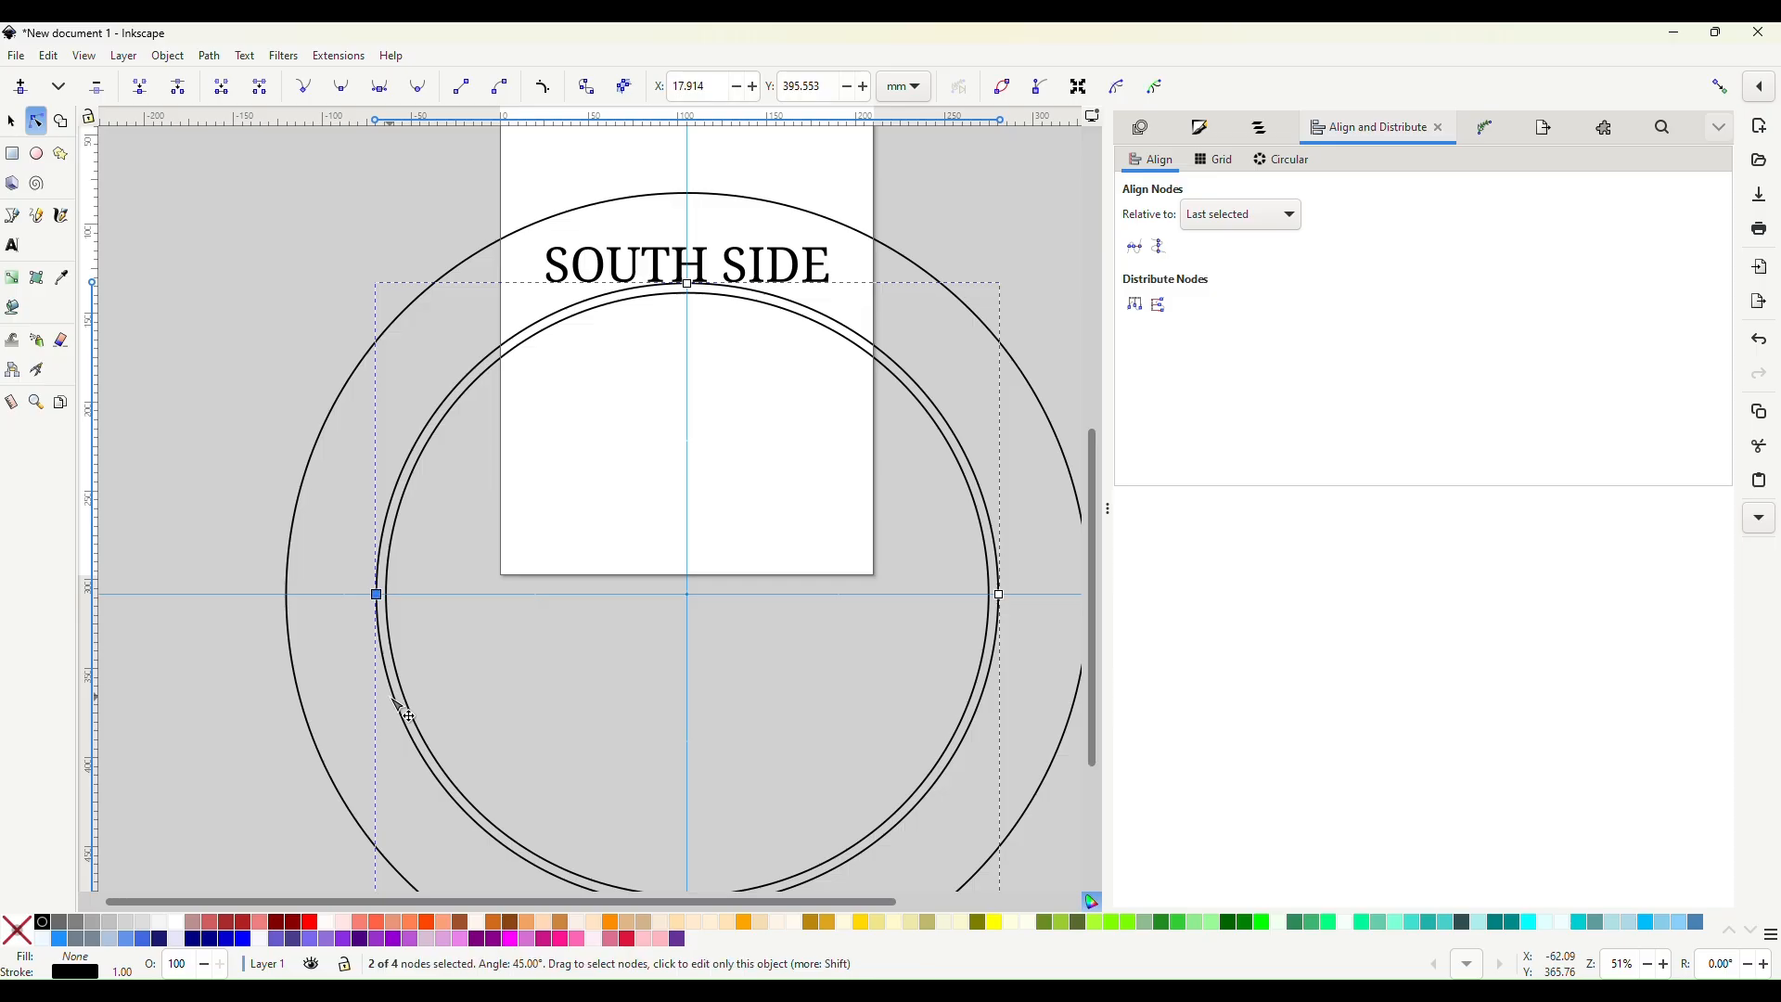
scroll(517, 683, "down", 4)
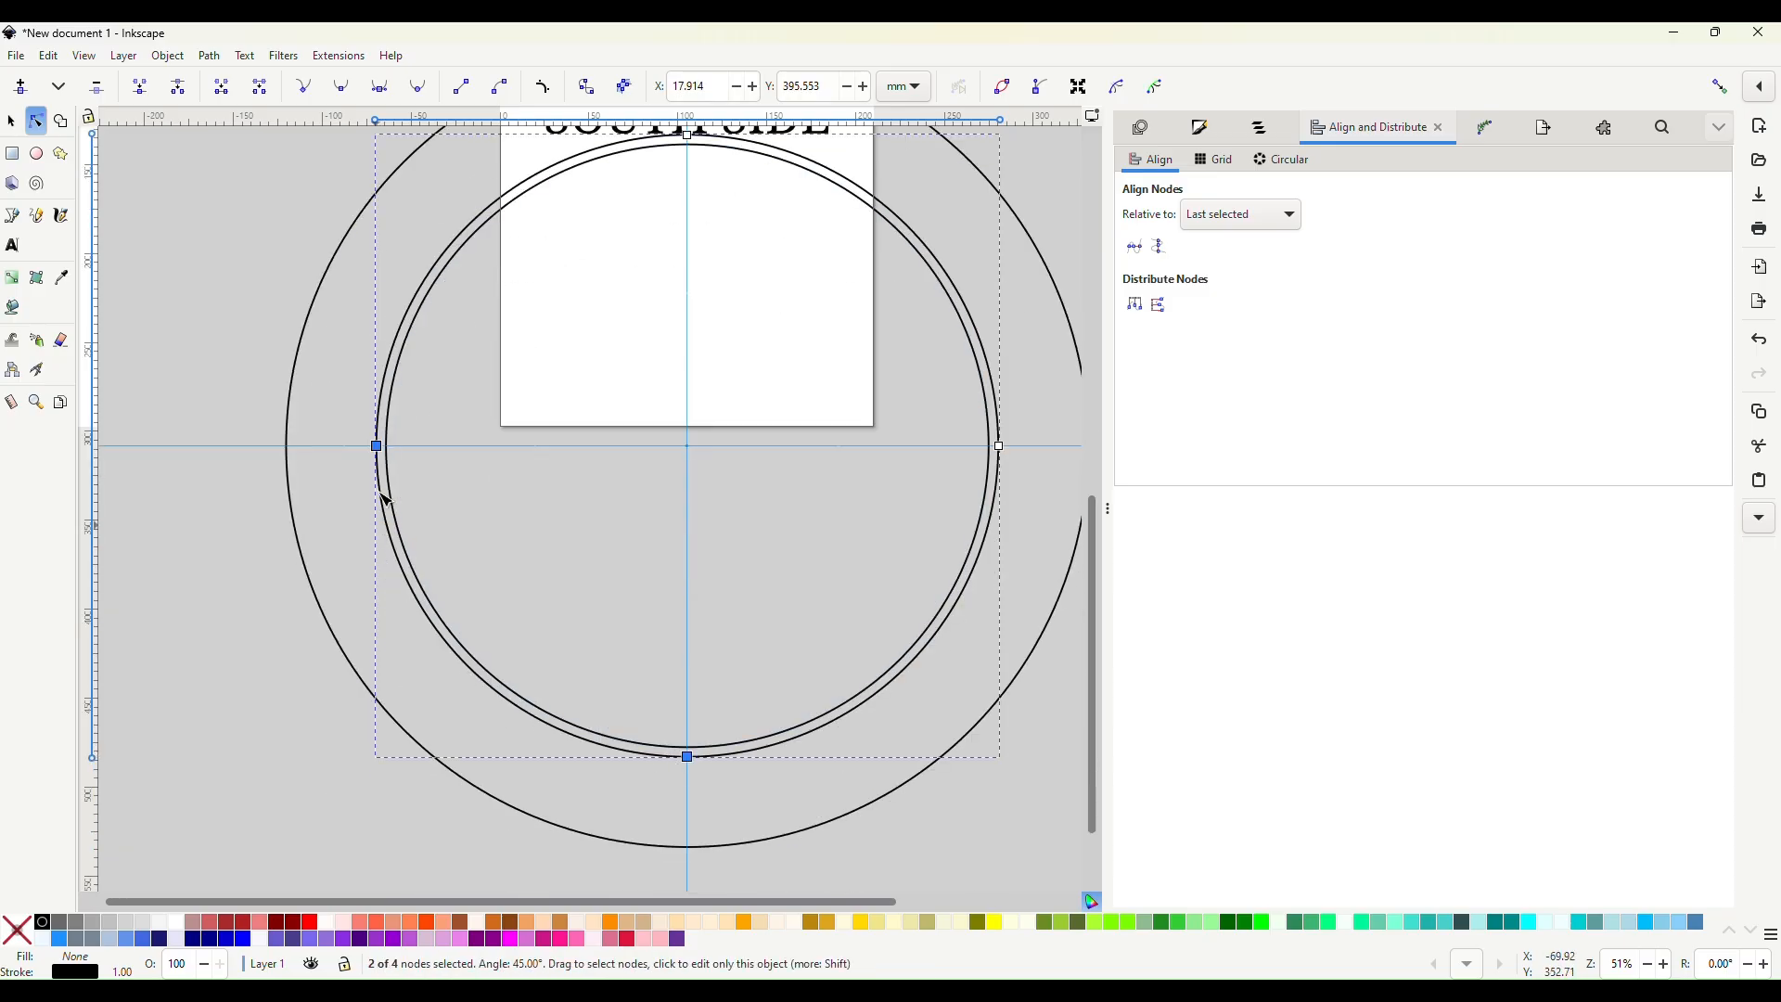
left_click(261, 89)
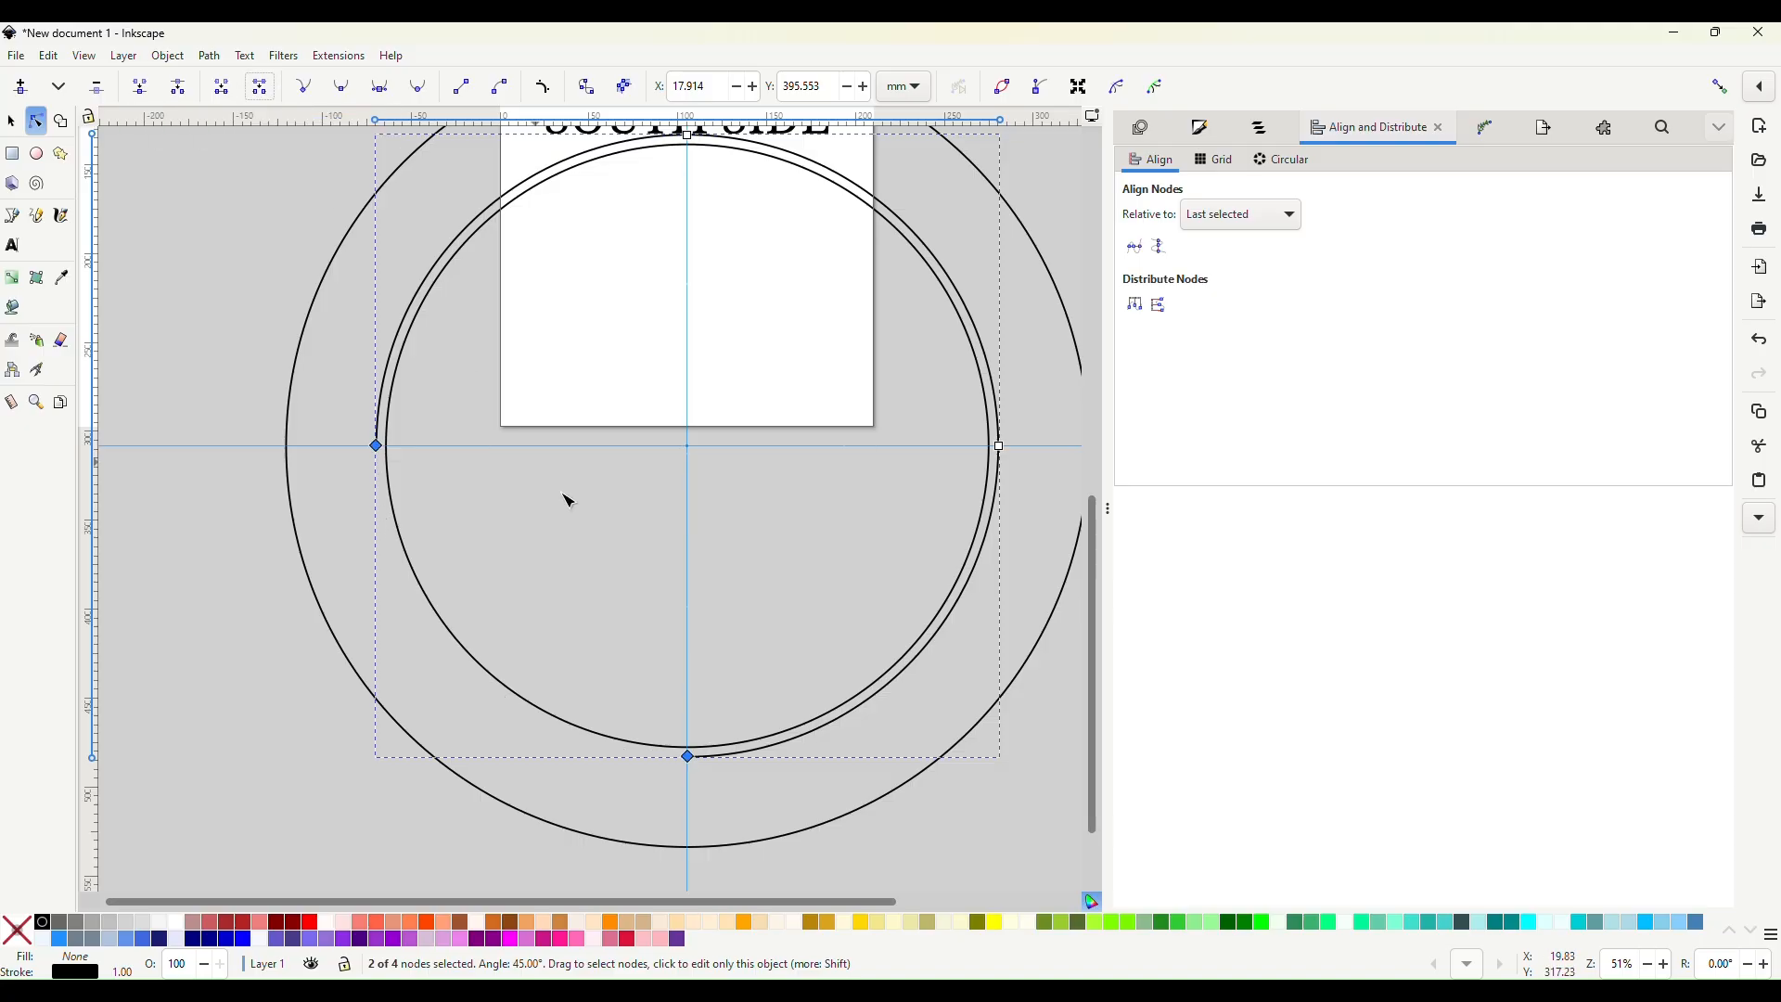
Delete the middle circle's lower-right segment so that only its top half remains as an arc.
left_click(778, 748)
left_click(259, 87)
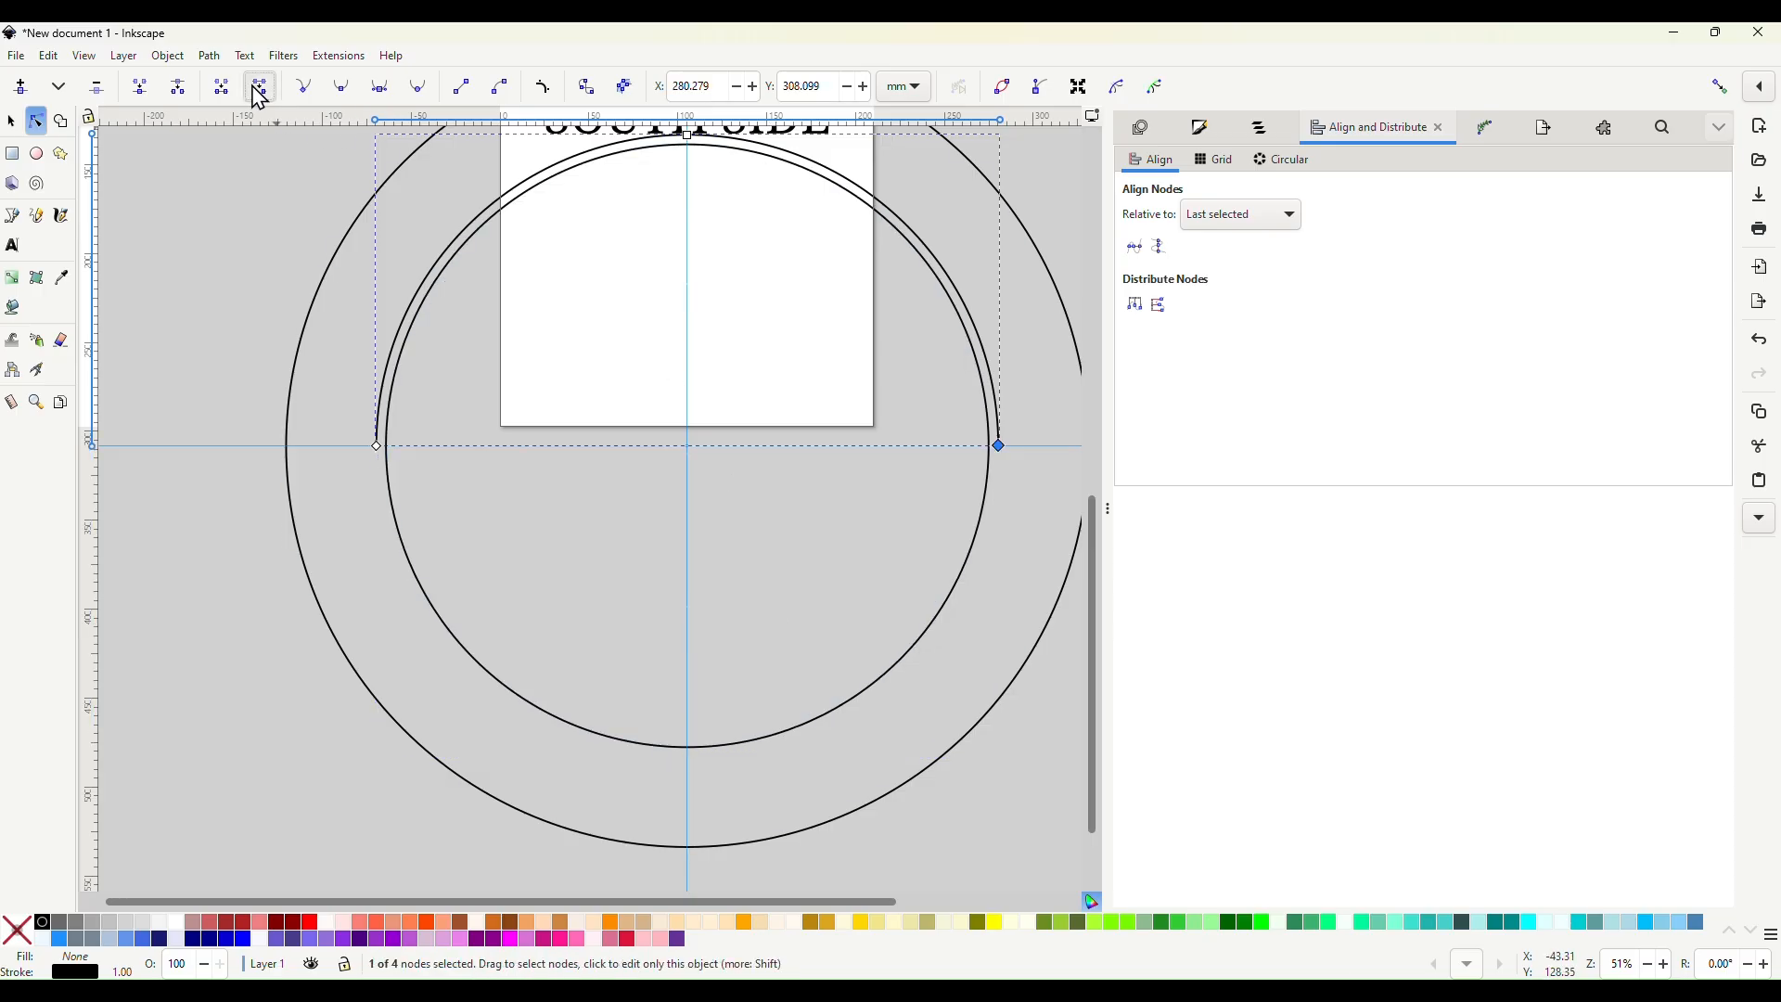
Put the "SOUTH SIDE" text on the half-circle arc so it follows the curve, and deselect both.
scroll(876, 497, "up", 4)
scroll(876, 497, "up", 2)
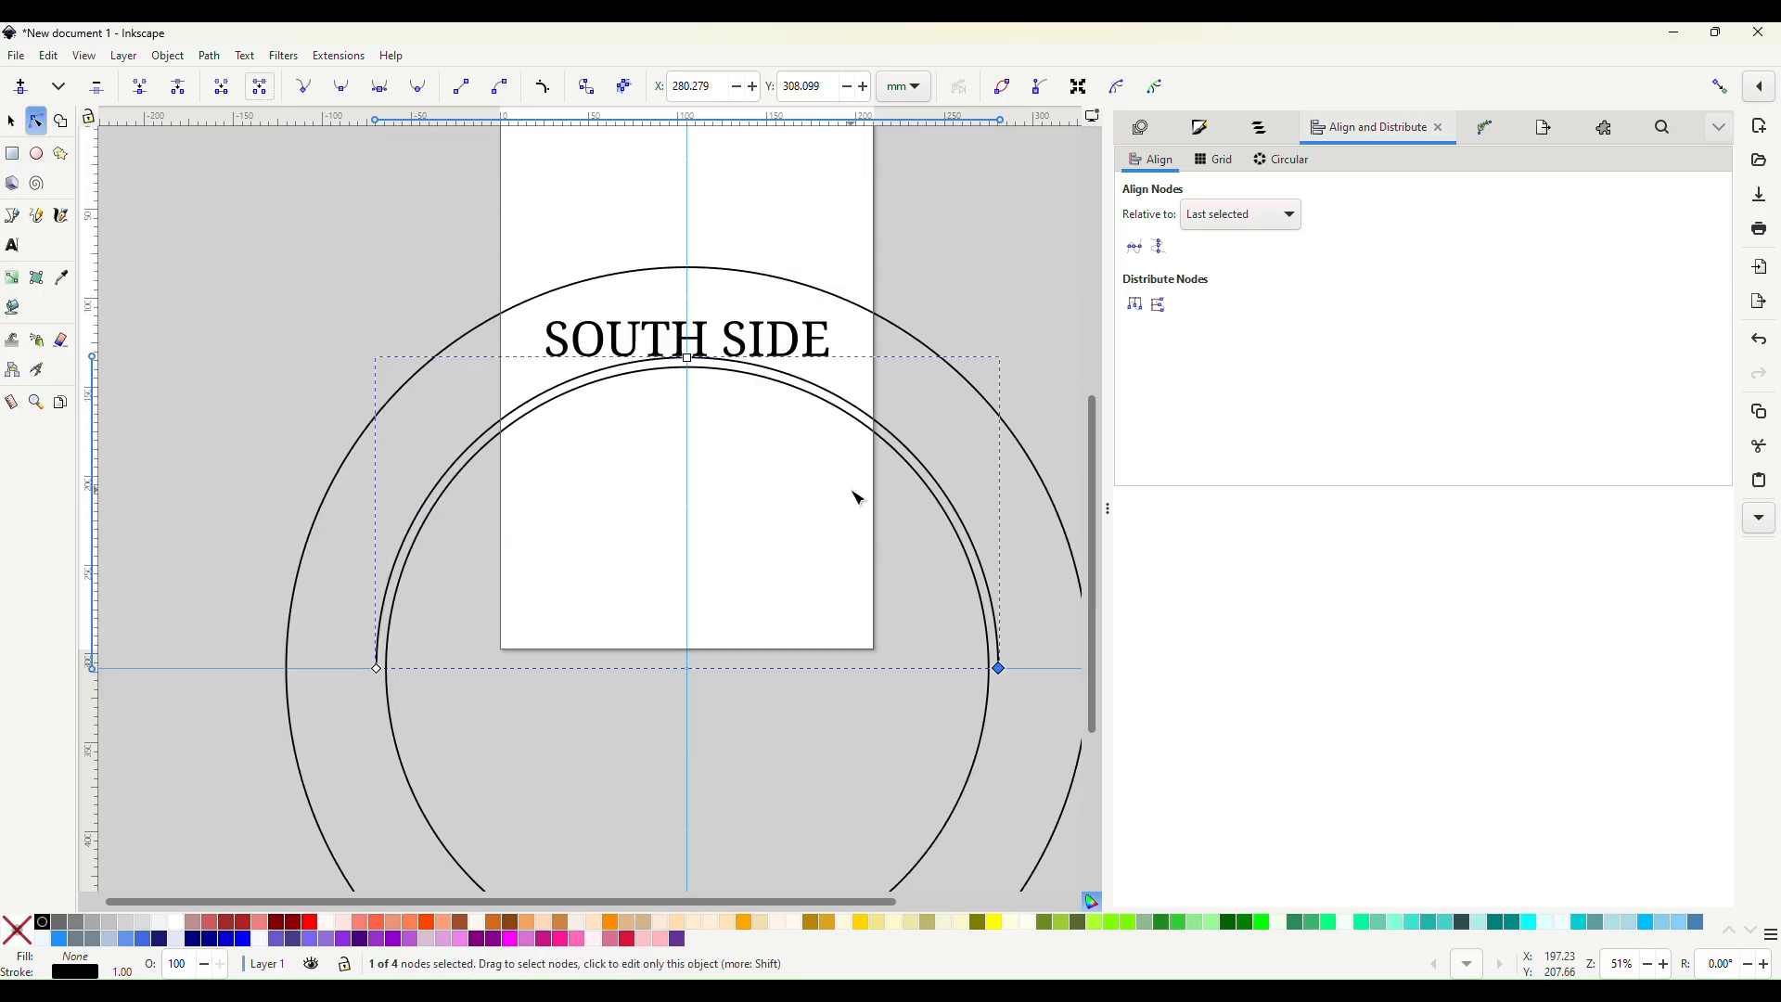
left_click(11, 121)
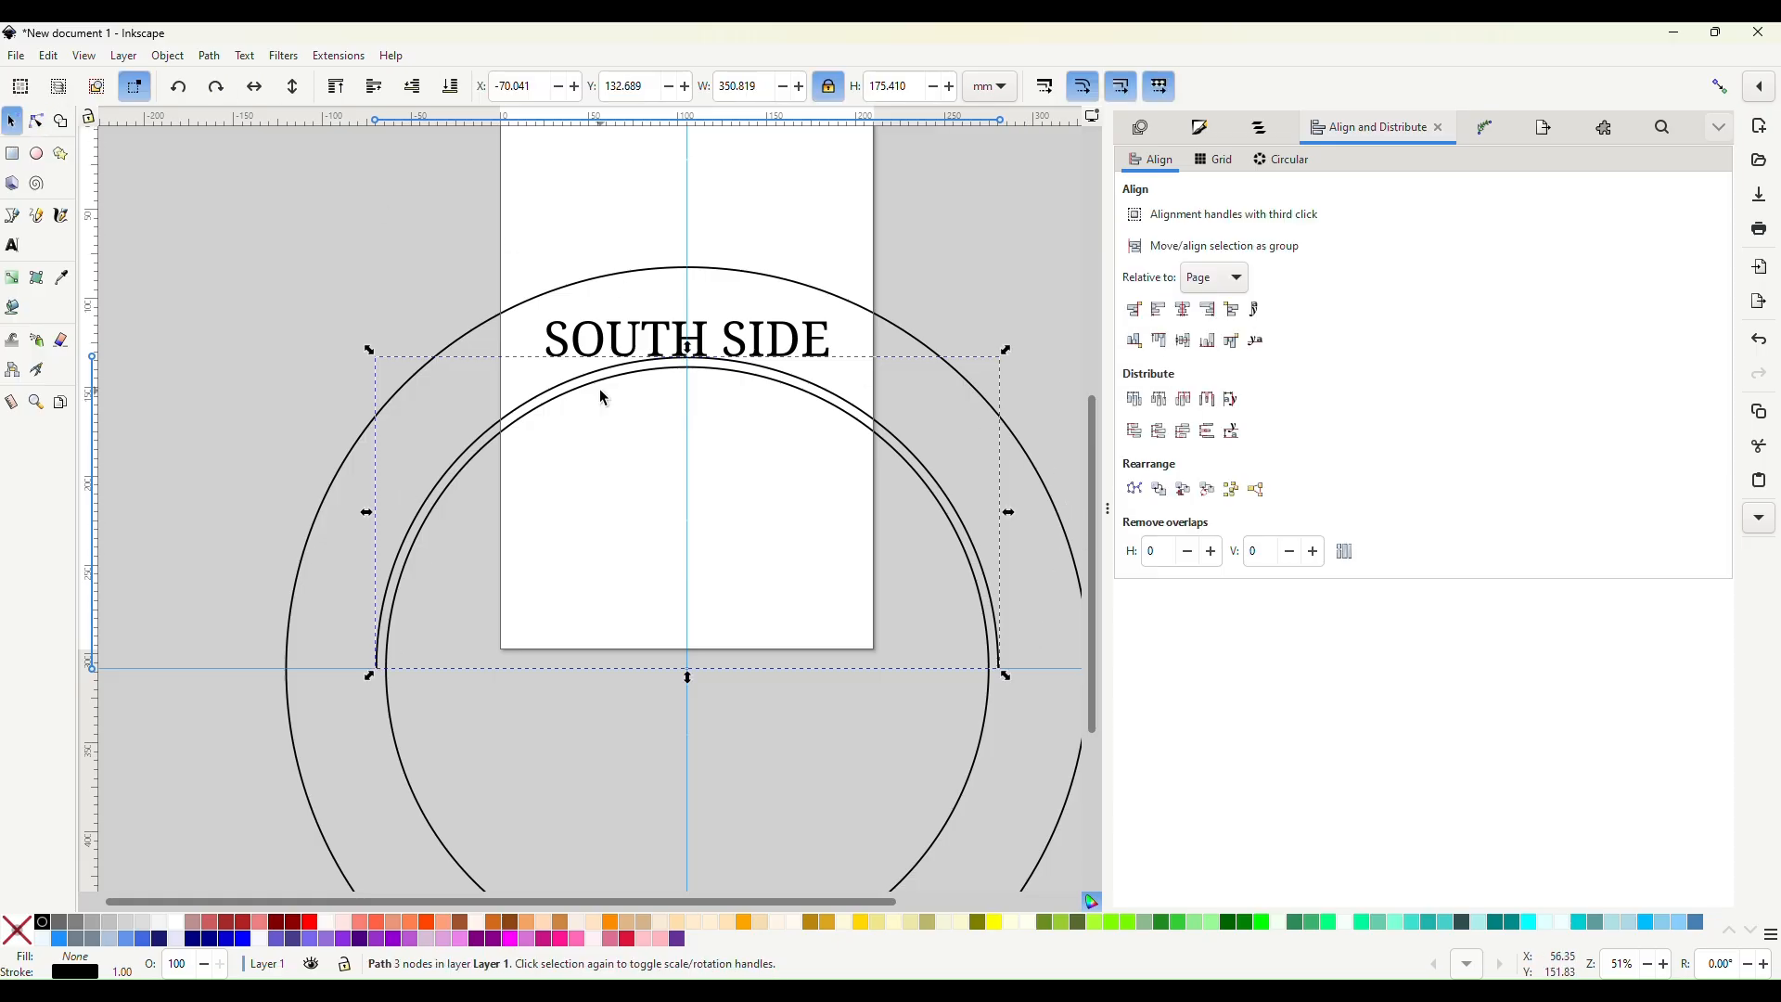
left_click(742, 342, "shift")
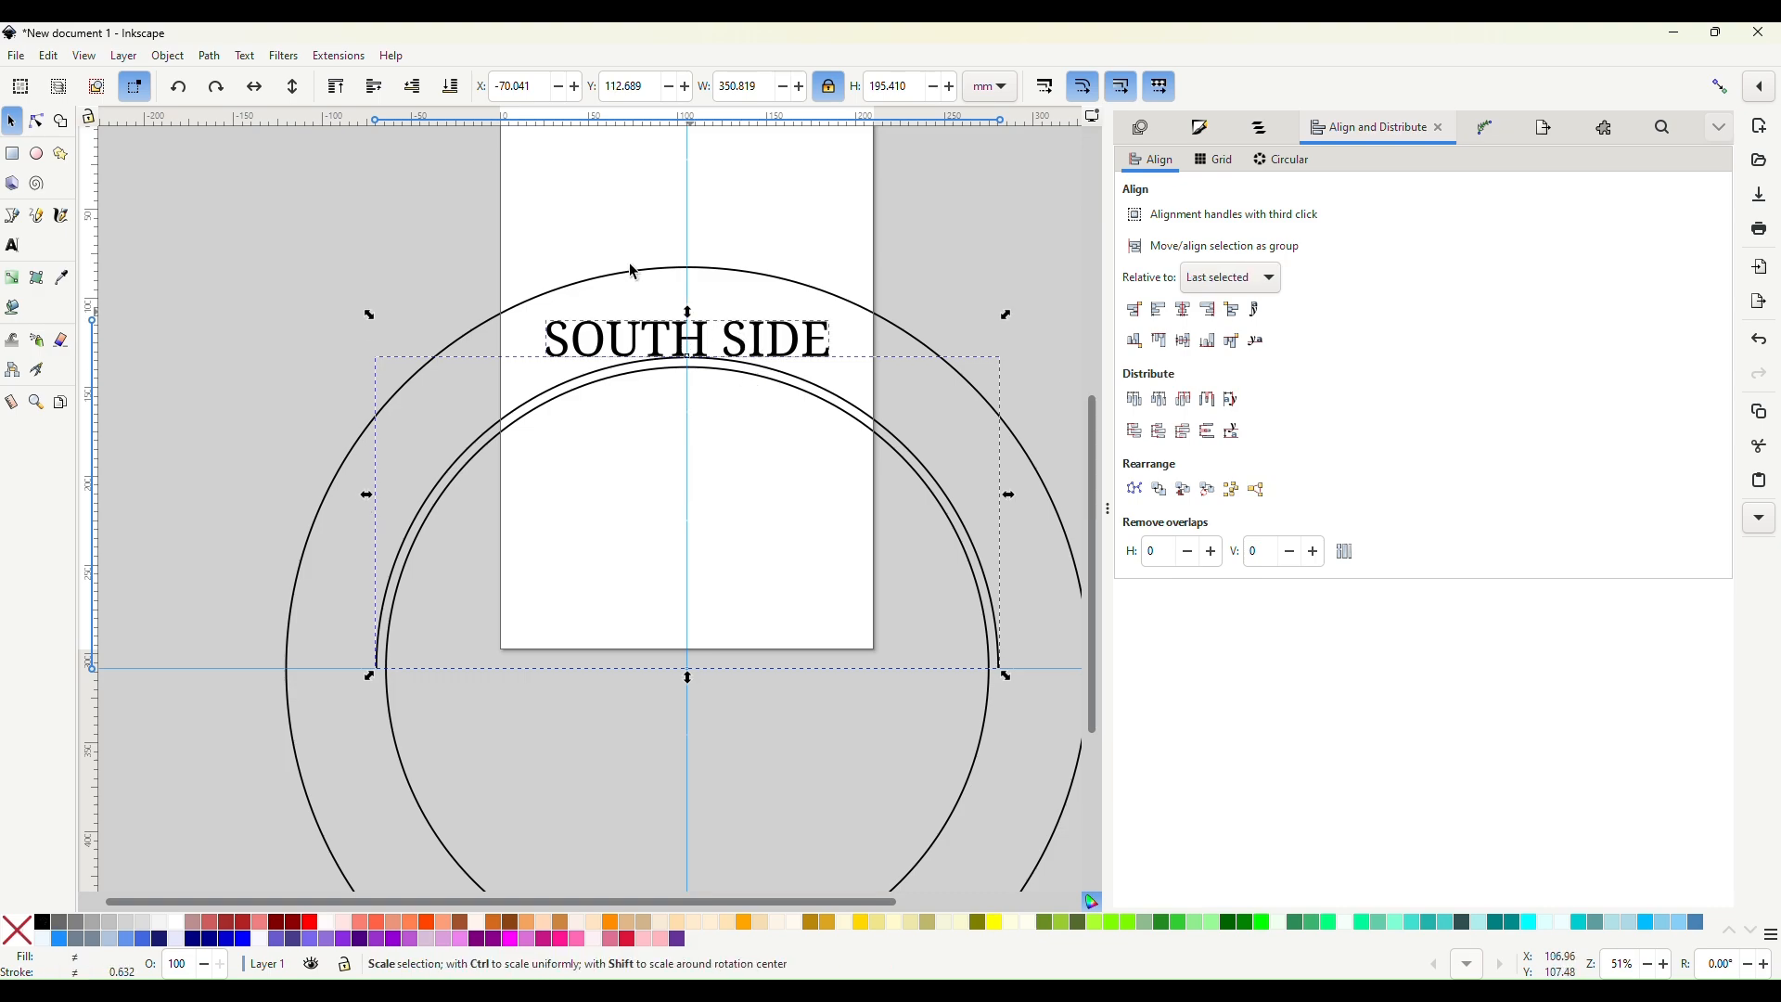
left_click(246, 58)
left_click(278, 150)
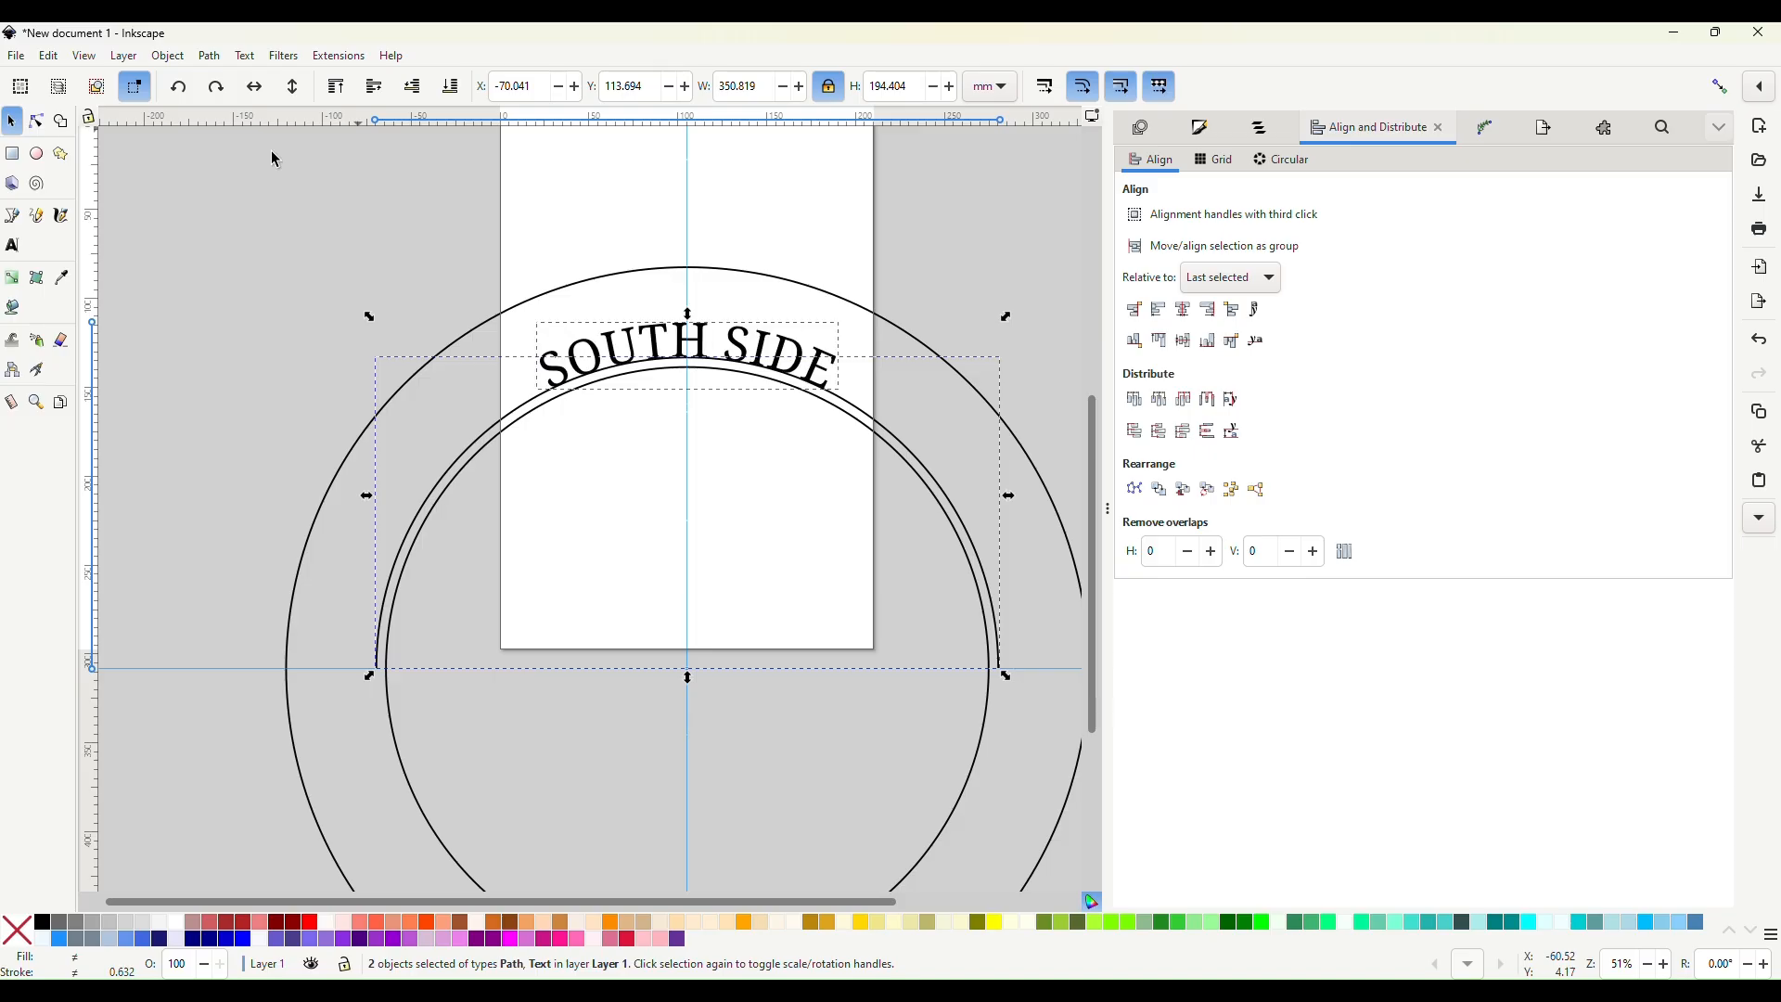
scroll(691, 362, "up", 5)
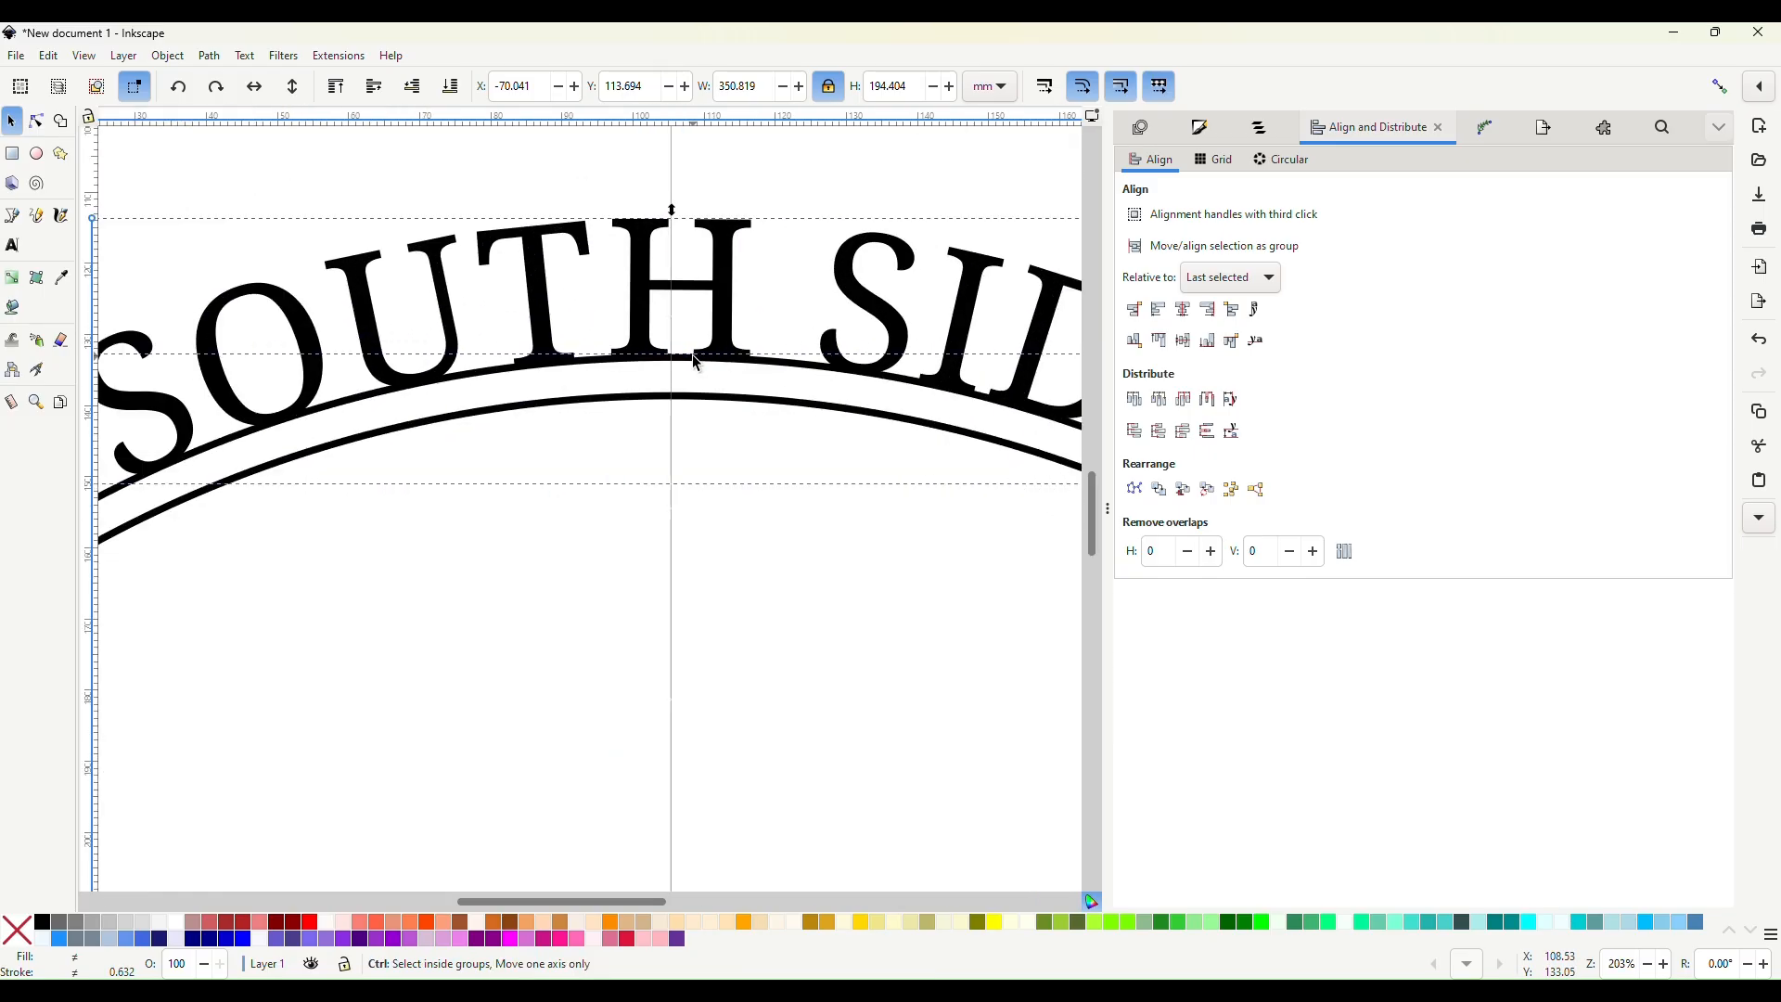
scroll(694, 360, "down", 3)
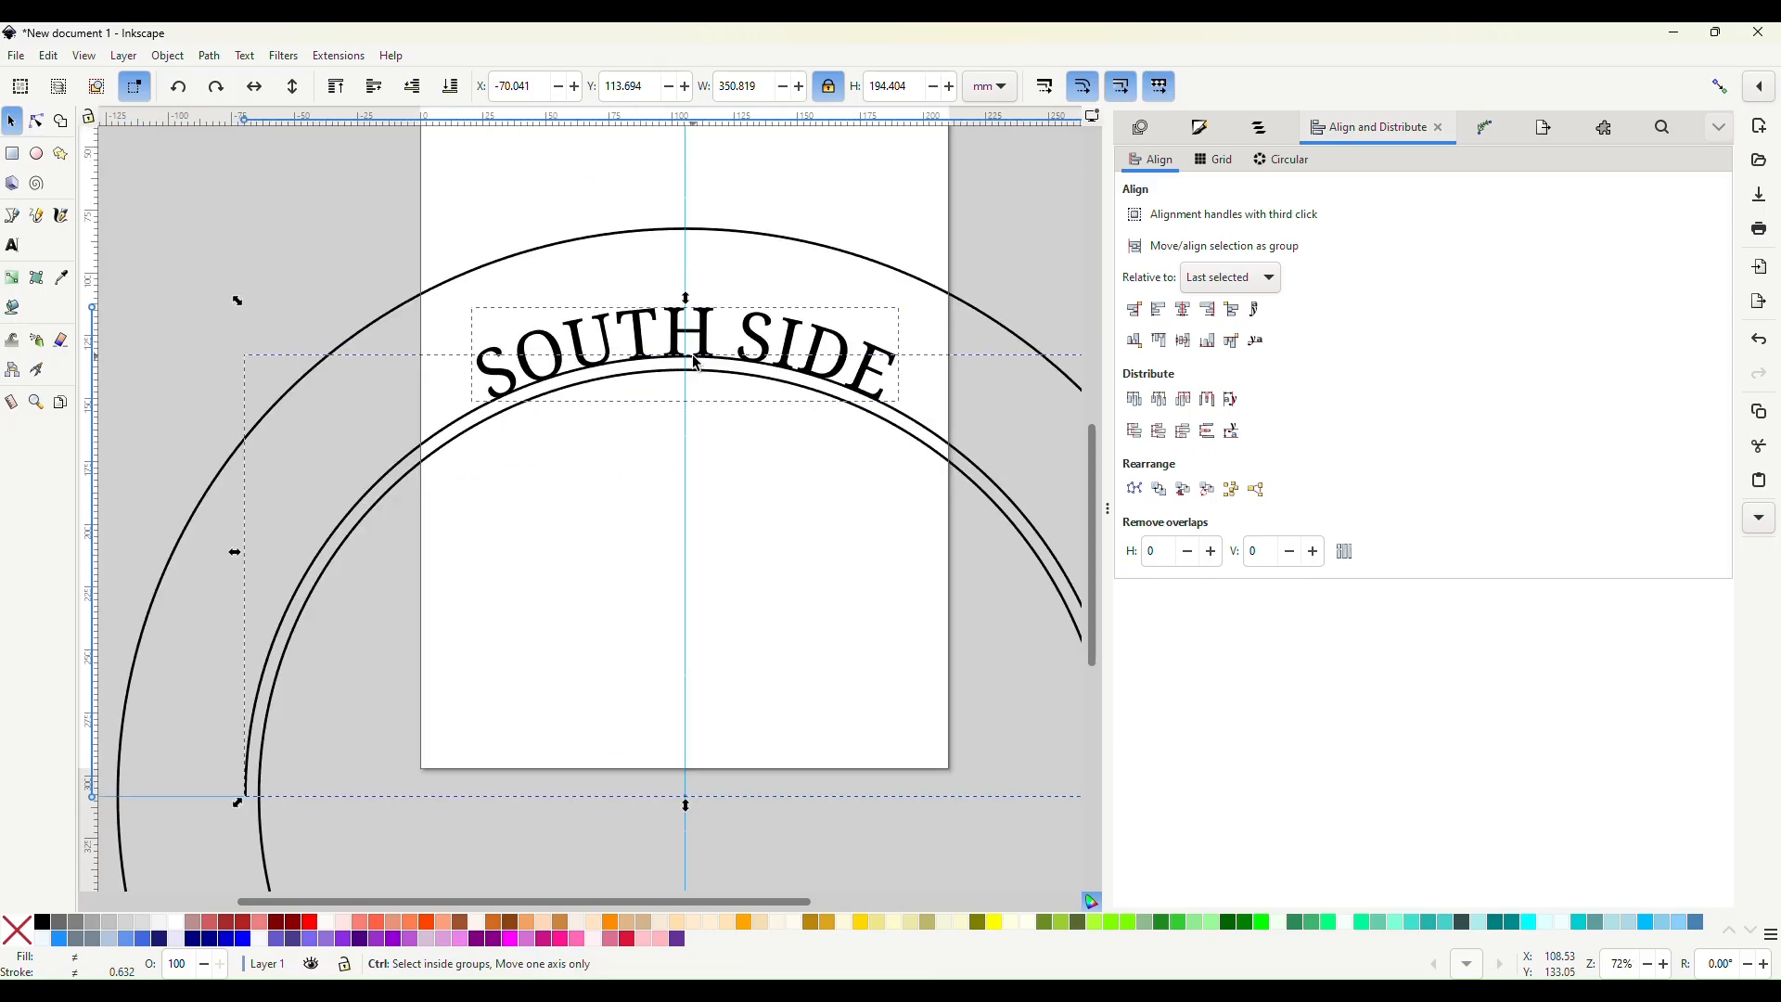
left_click(708, 464)
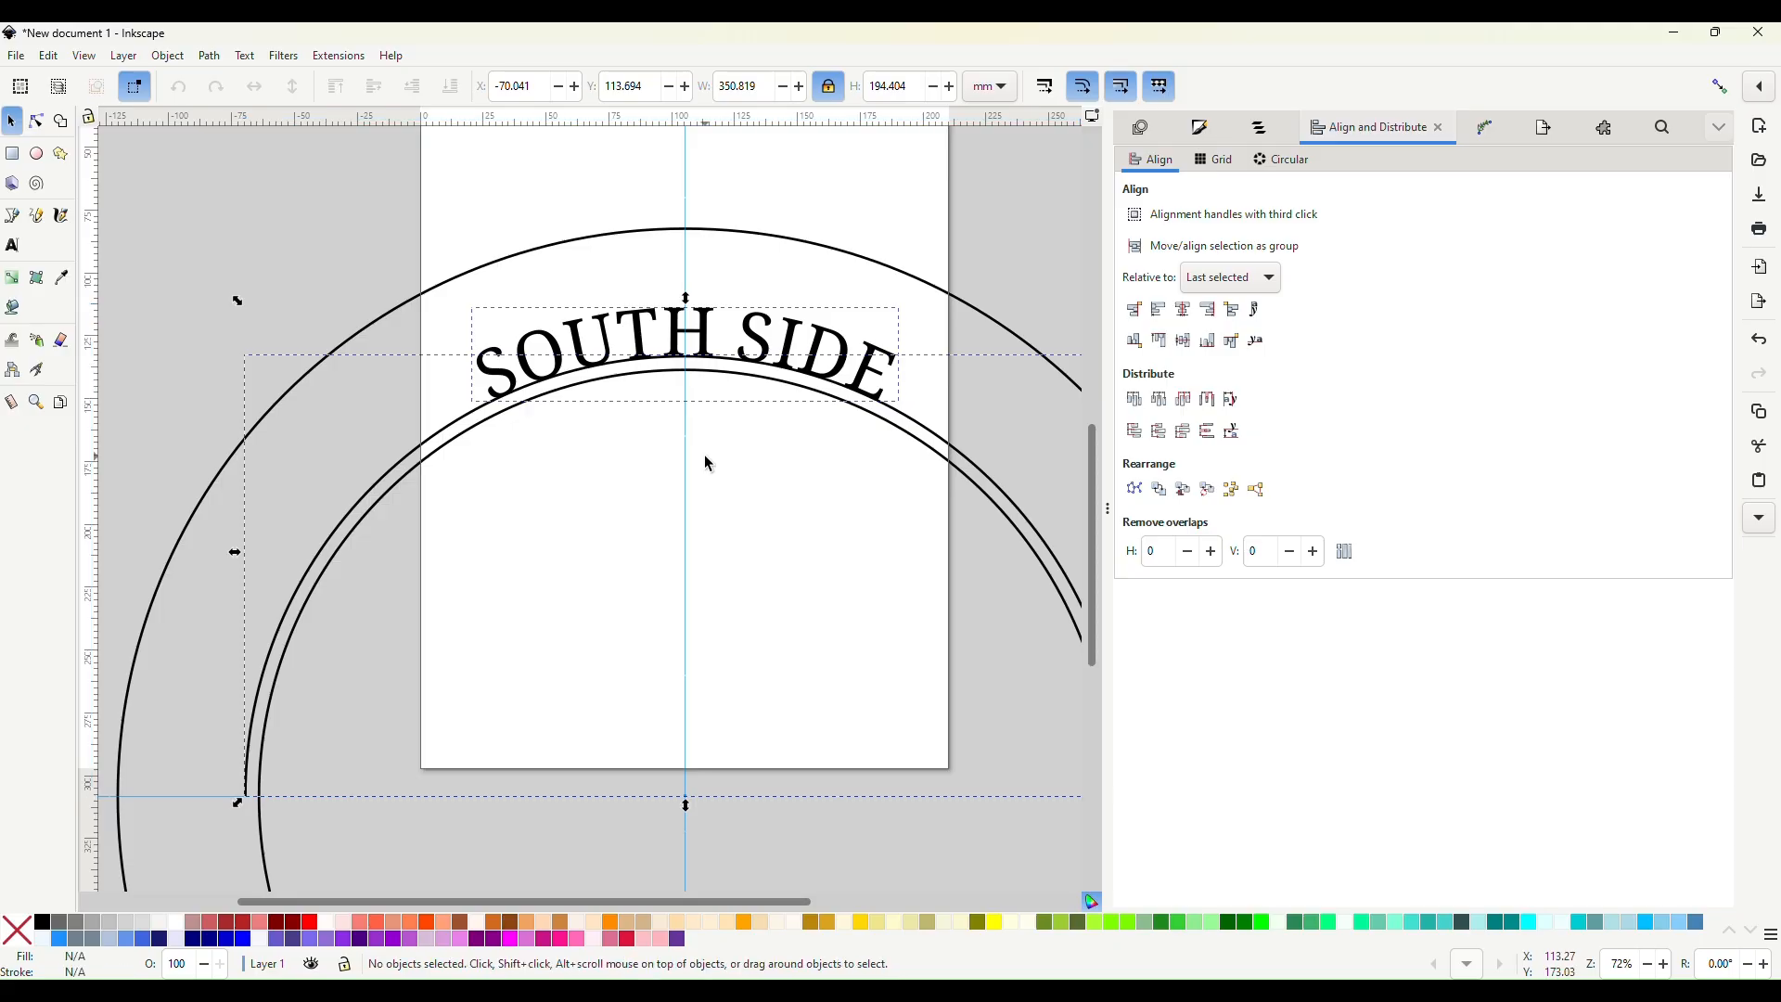
Convert the curved text from an object to a path and delete the half-circle arc it followed.
left_click(697, 341)
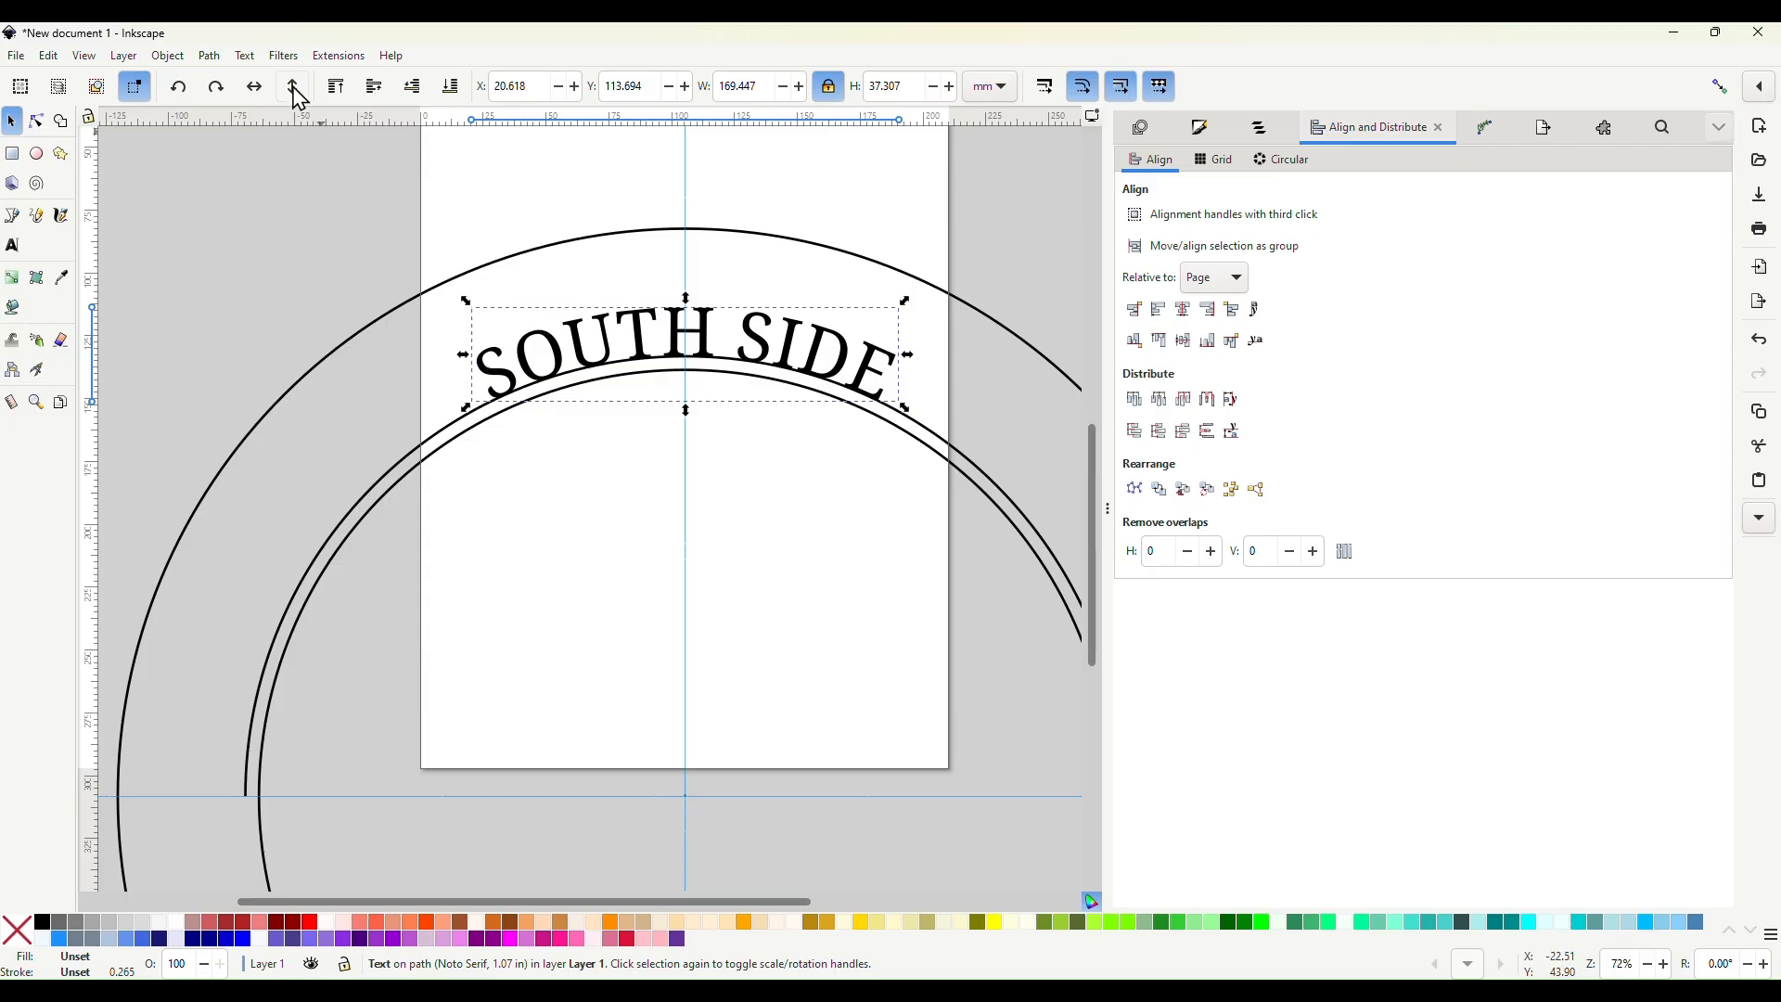
left_click(208, 57)
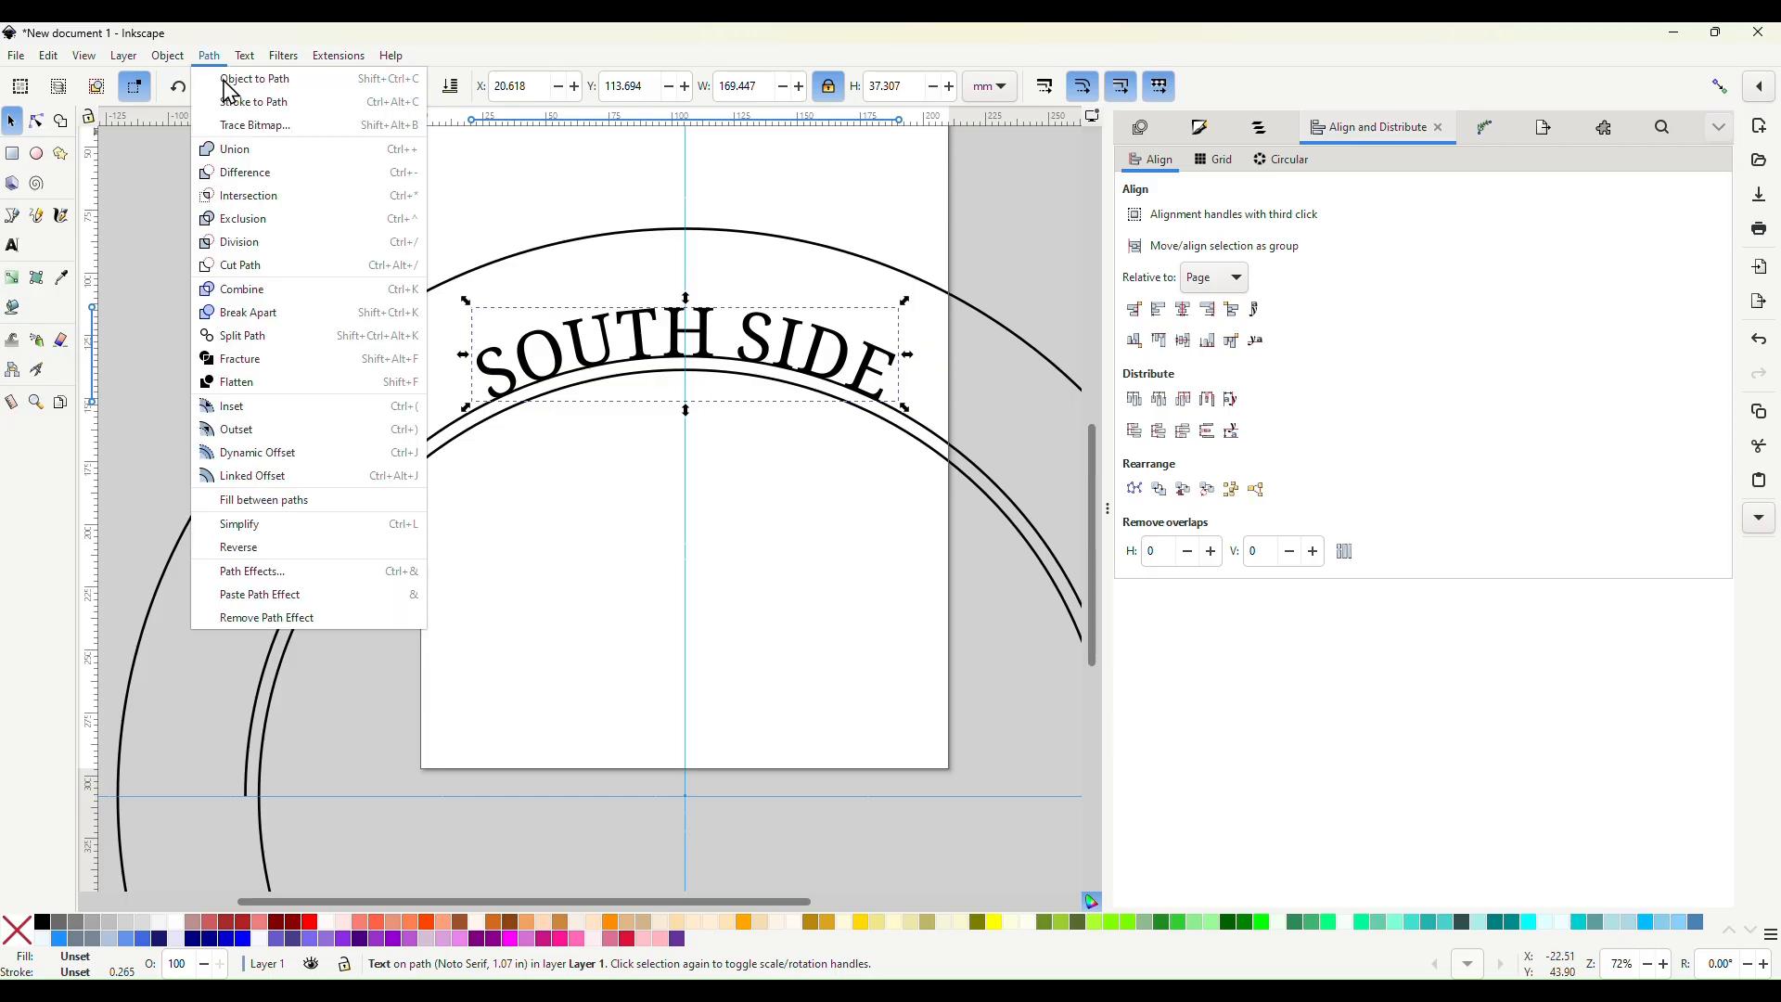
left_click(229, 79)
left_click(297, 320)
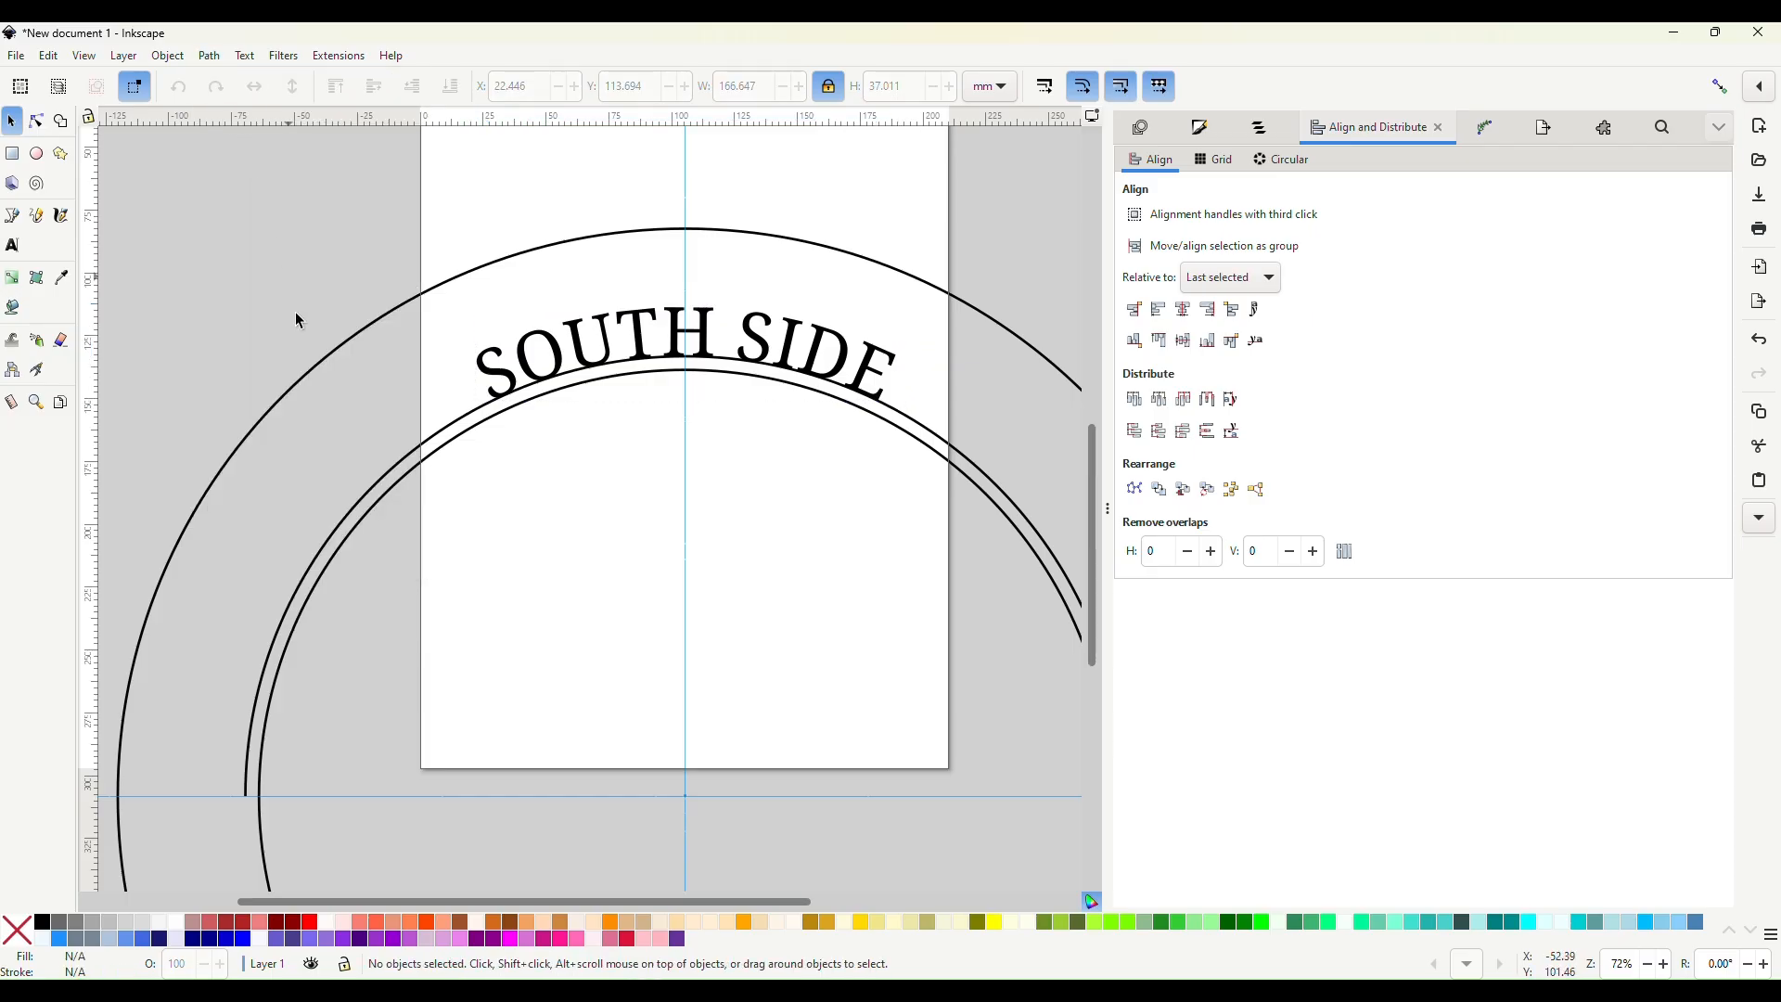
left_click(281, 602)
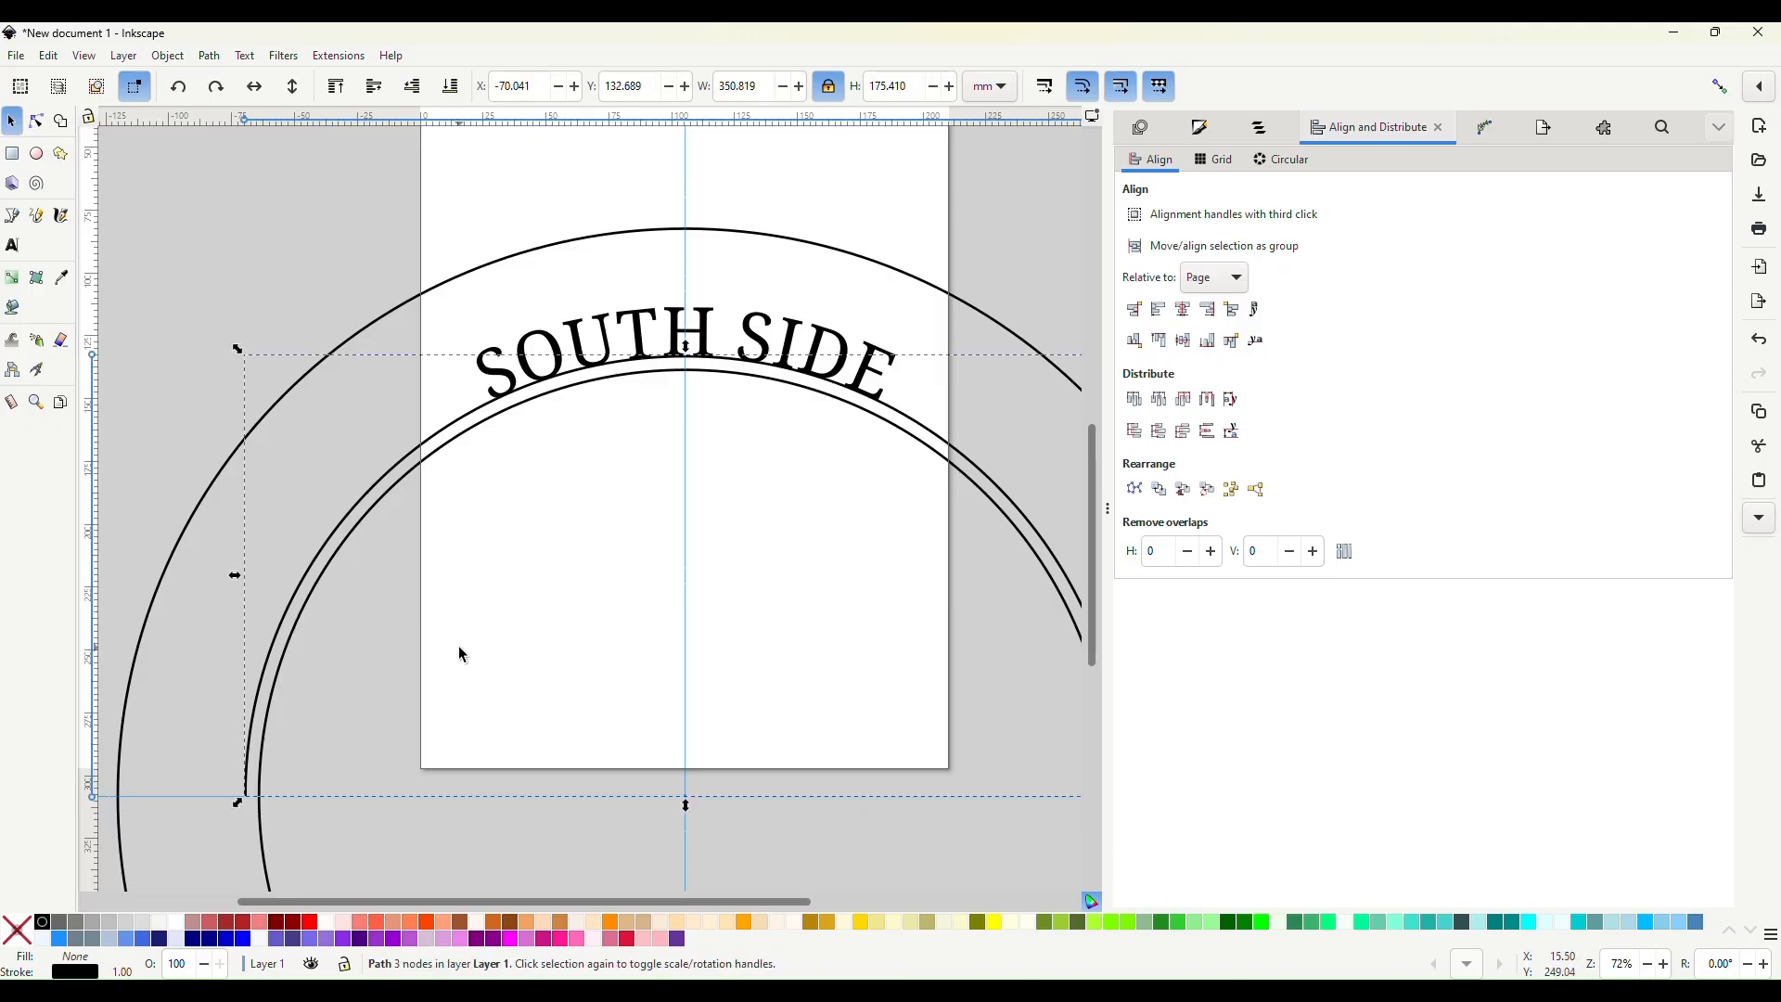
key("Delete")
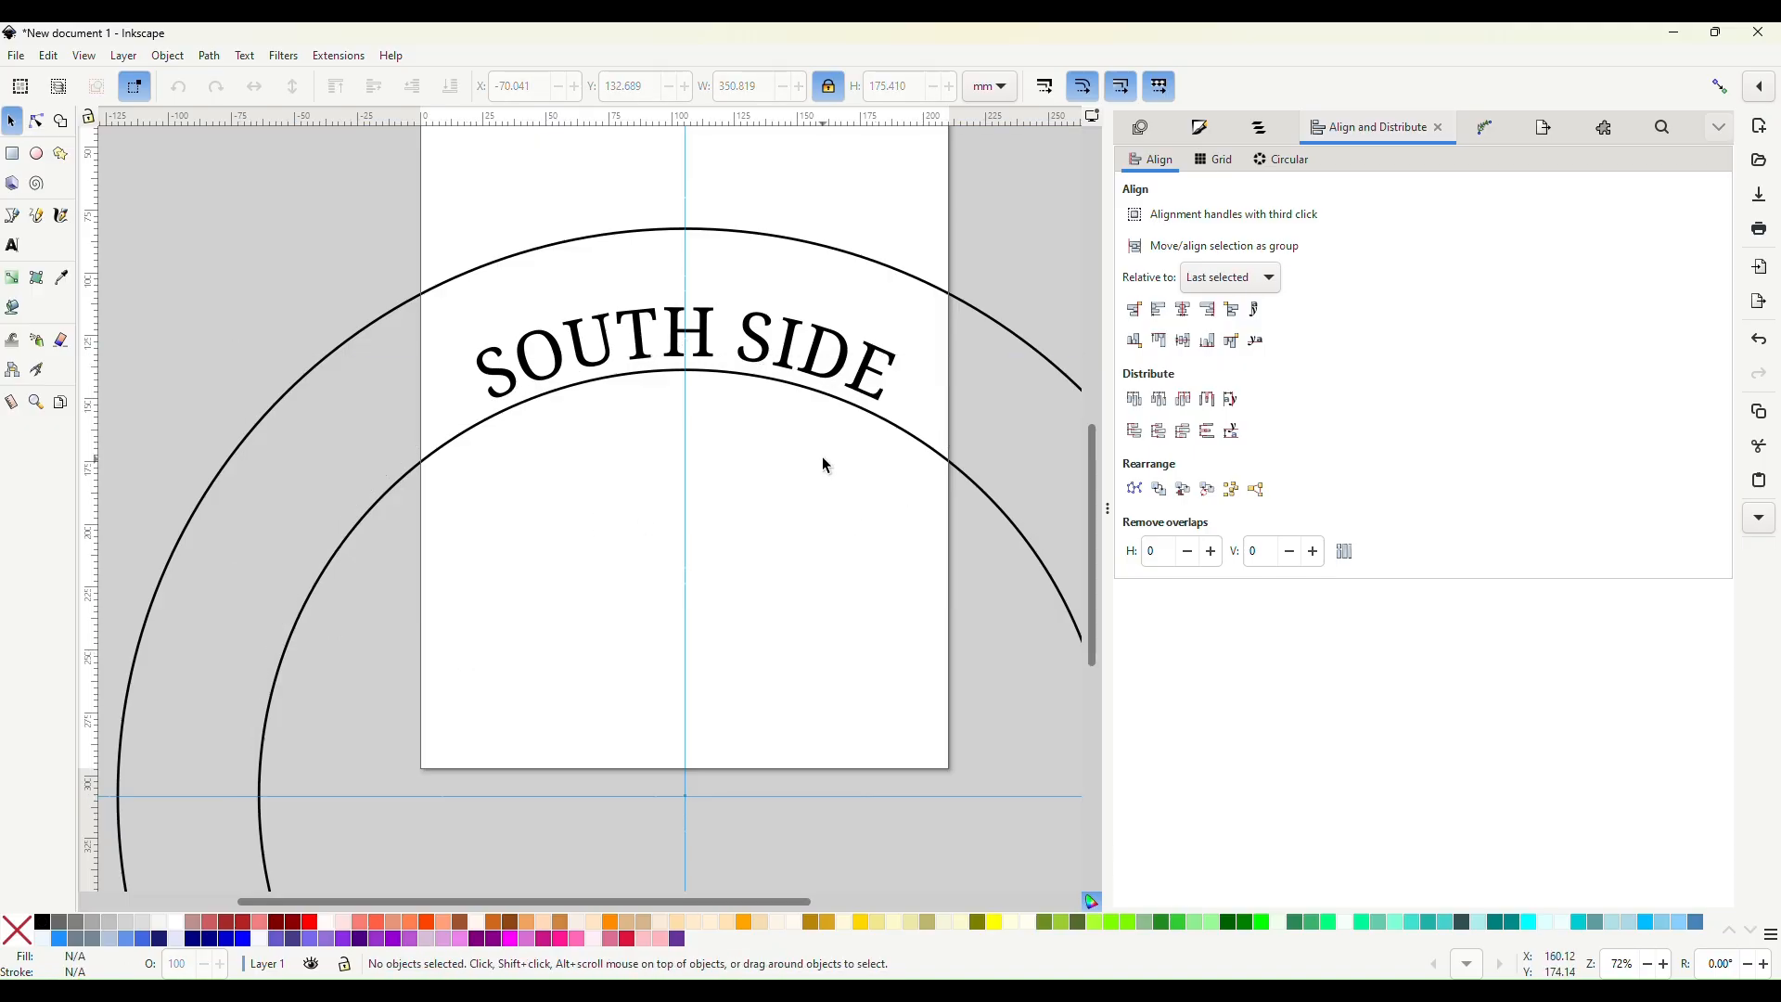
Shrink the outer circle proportionally about its centre to about 401 mm and deselect it.
left_click(737, 240)
scroll(740, 310, "right", 4)
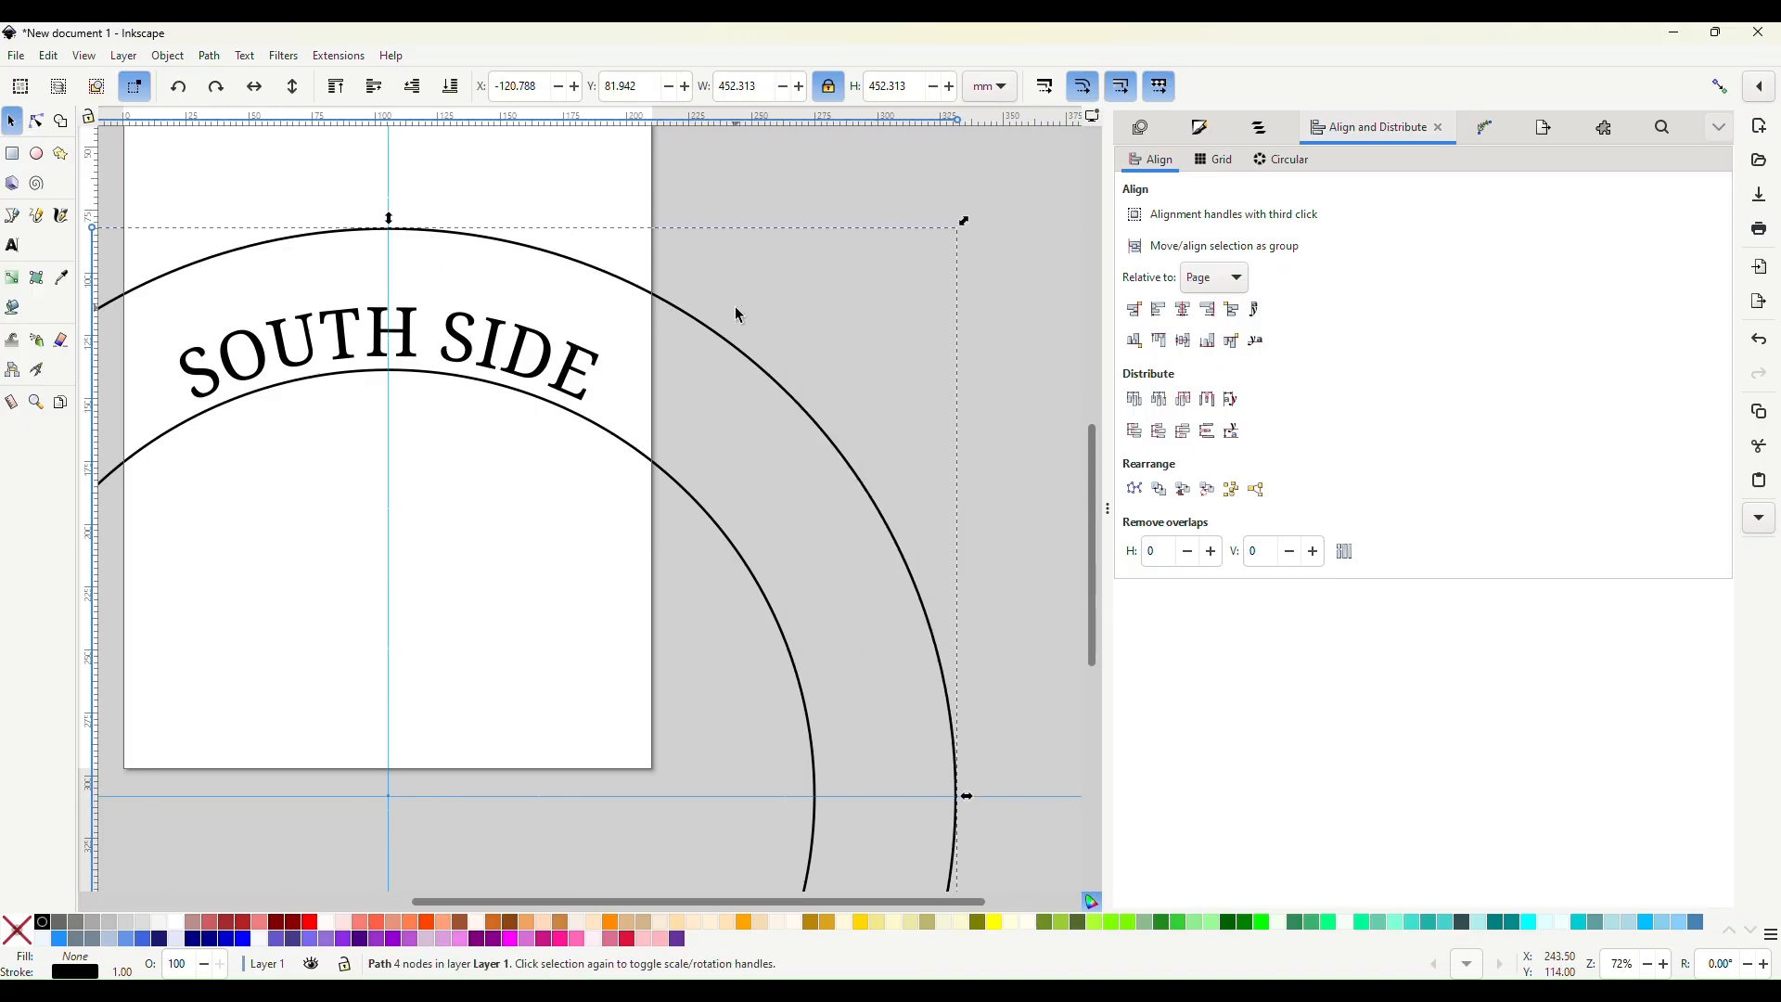
left_click_drag(965, 226, 960, 291)
scroll(371, 331, "up", 3)
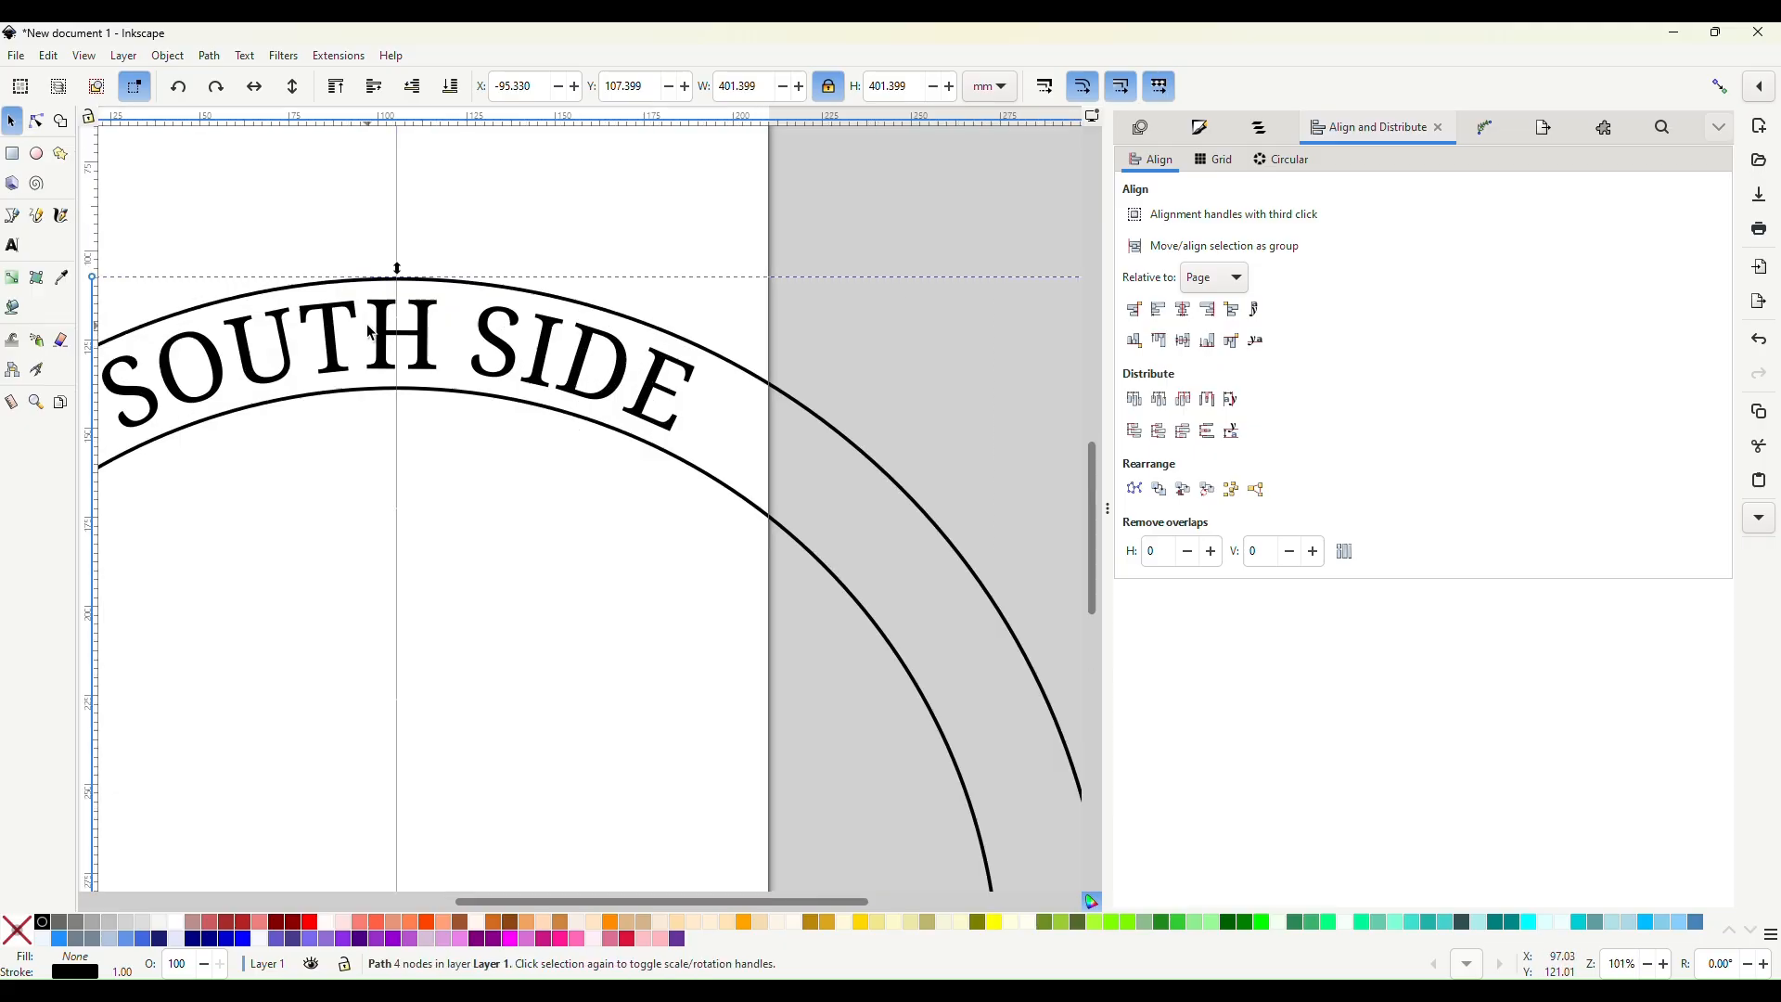
scroll(369, 328, "down", 2)
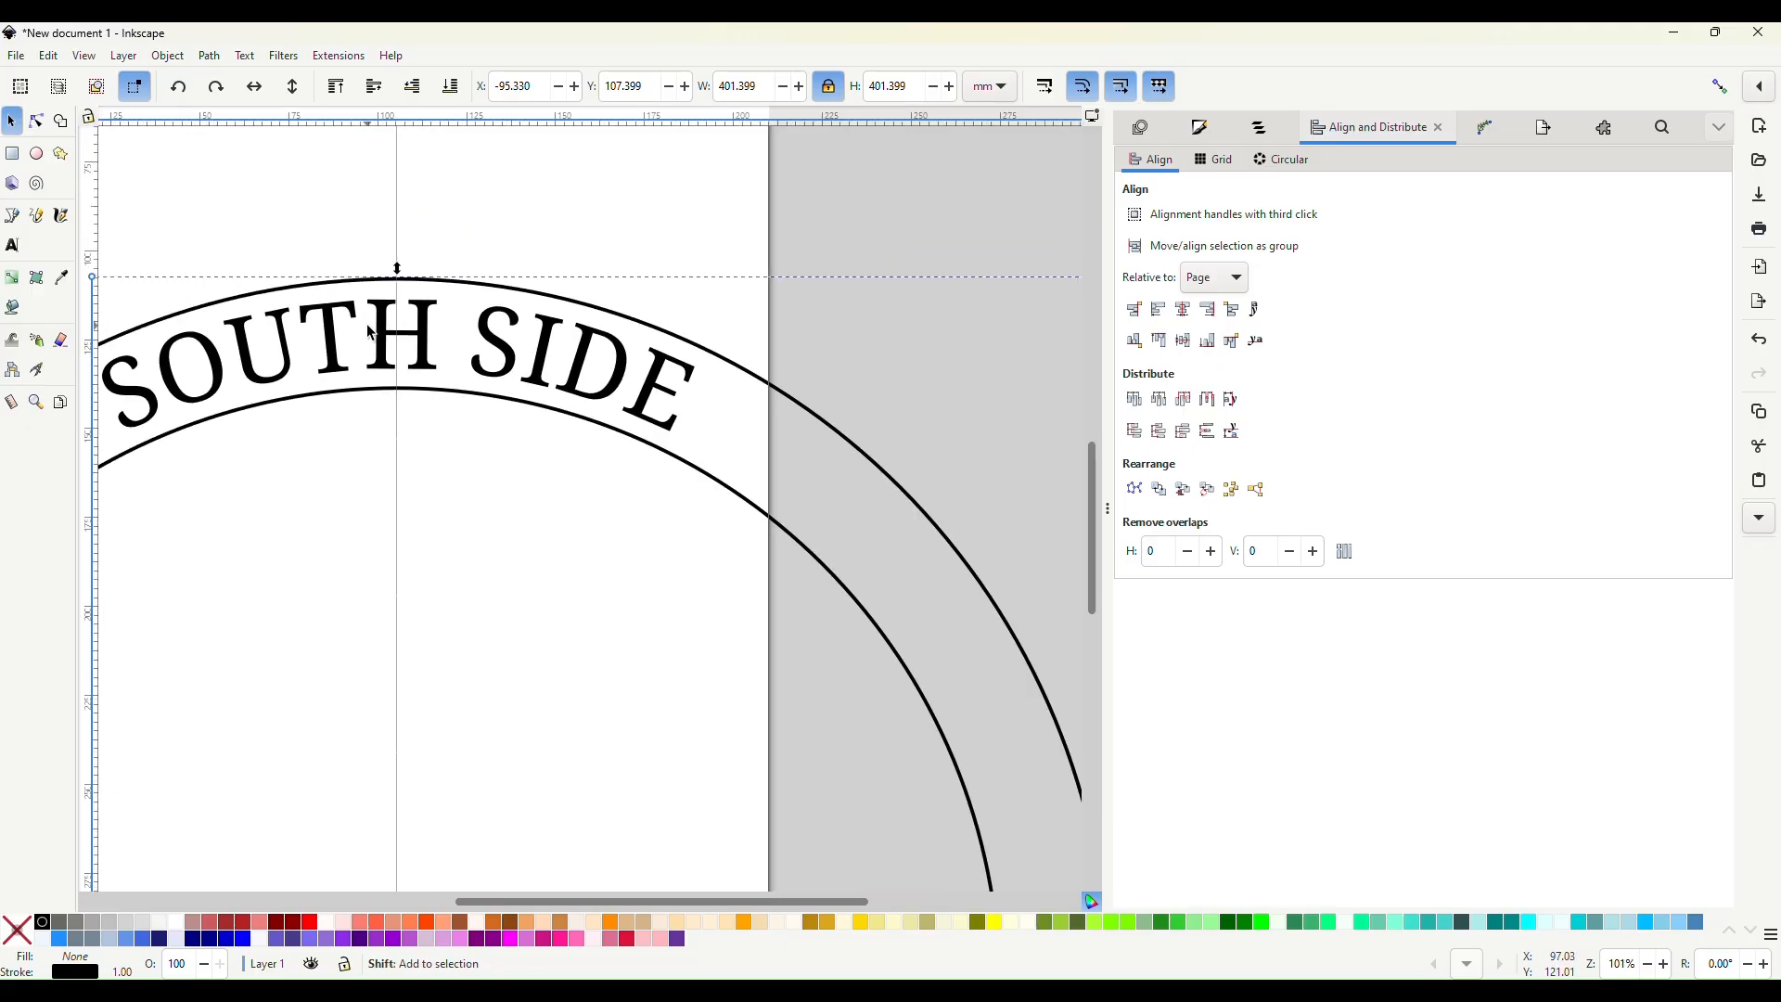
scroll(369, 328, "left", 3)
scroll(660, 428, "down", 1)
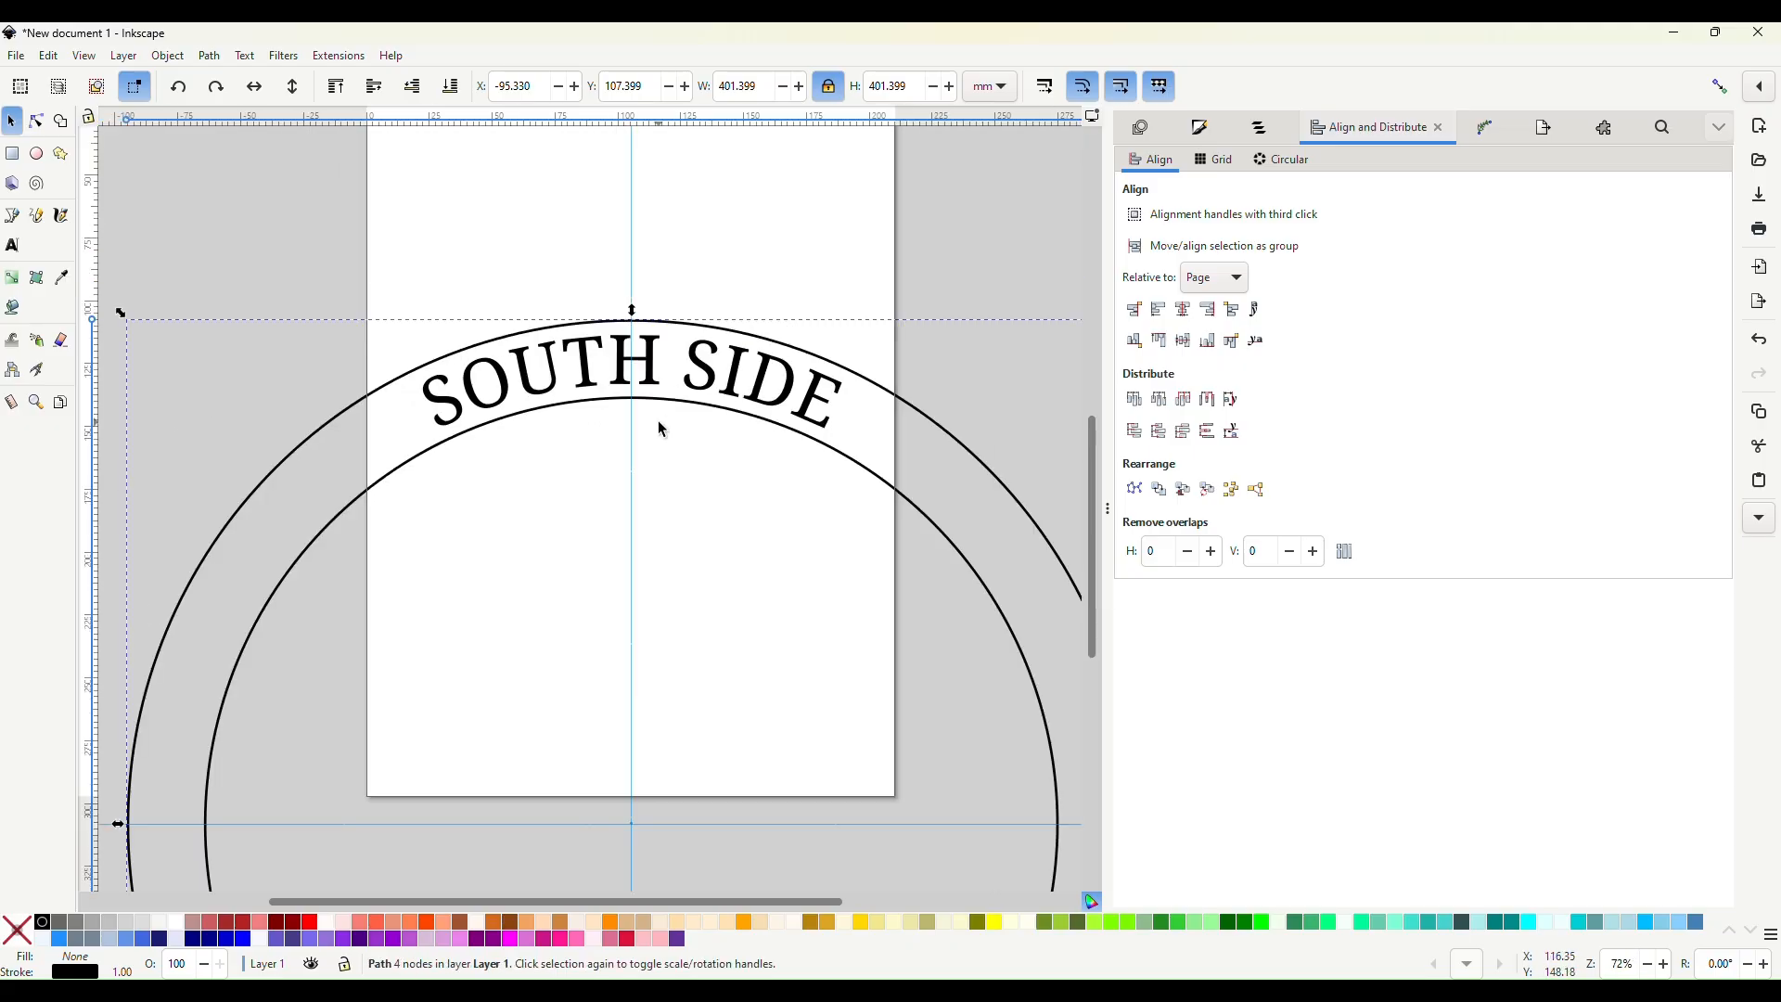
left_click(274, 371)
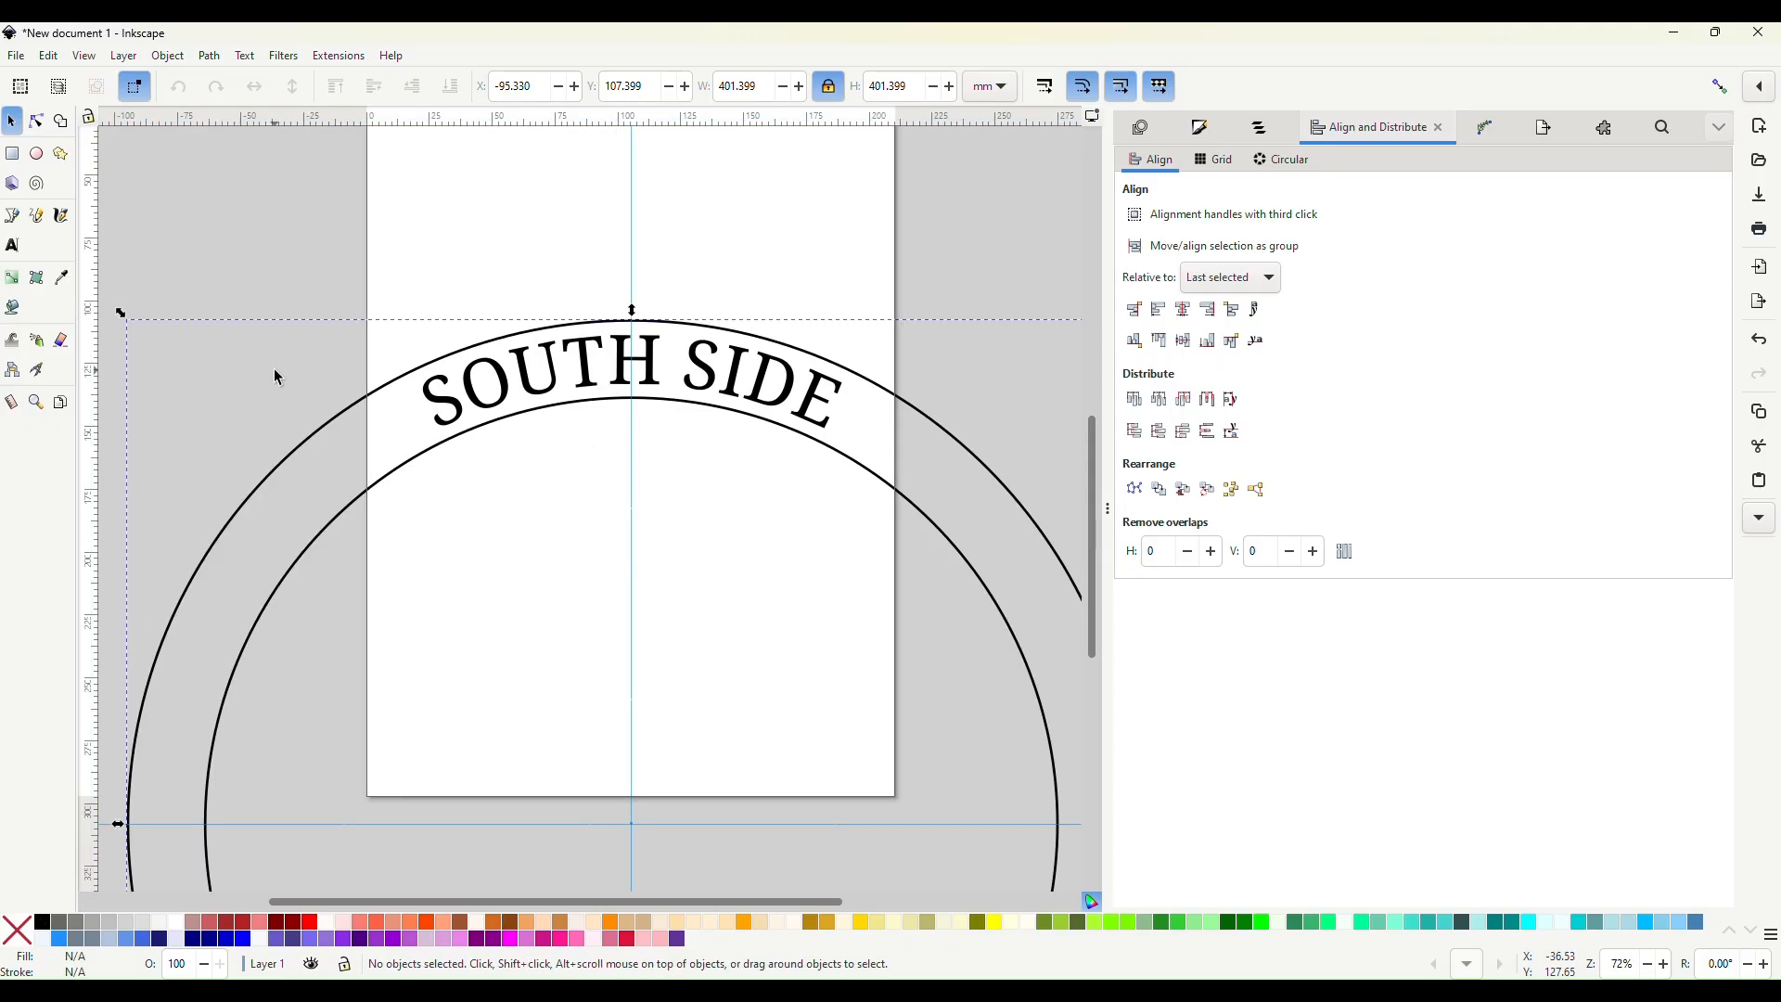
Draw a vertical line about 90 mm long on the vertical guide, crossing both circles and the text.
left_click(13, 219)
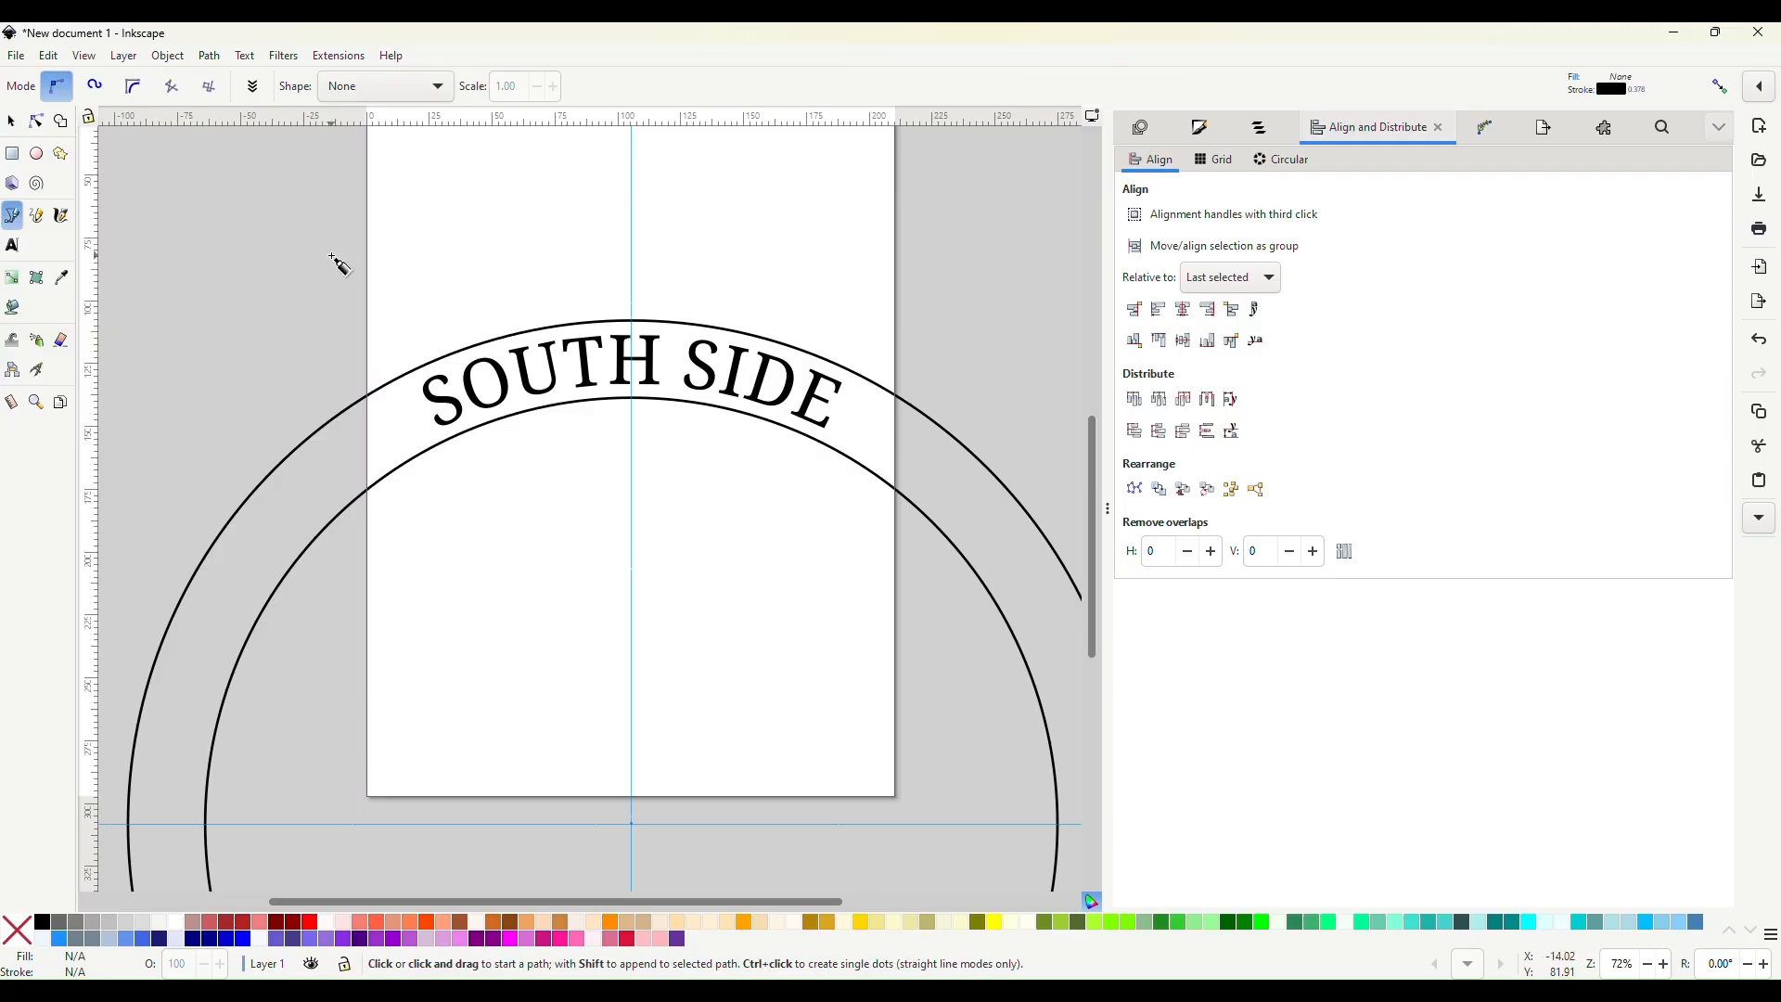
left_click(631, 275)
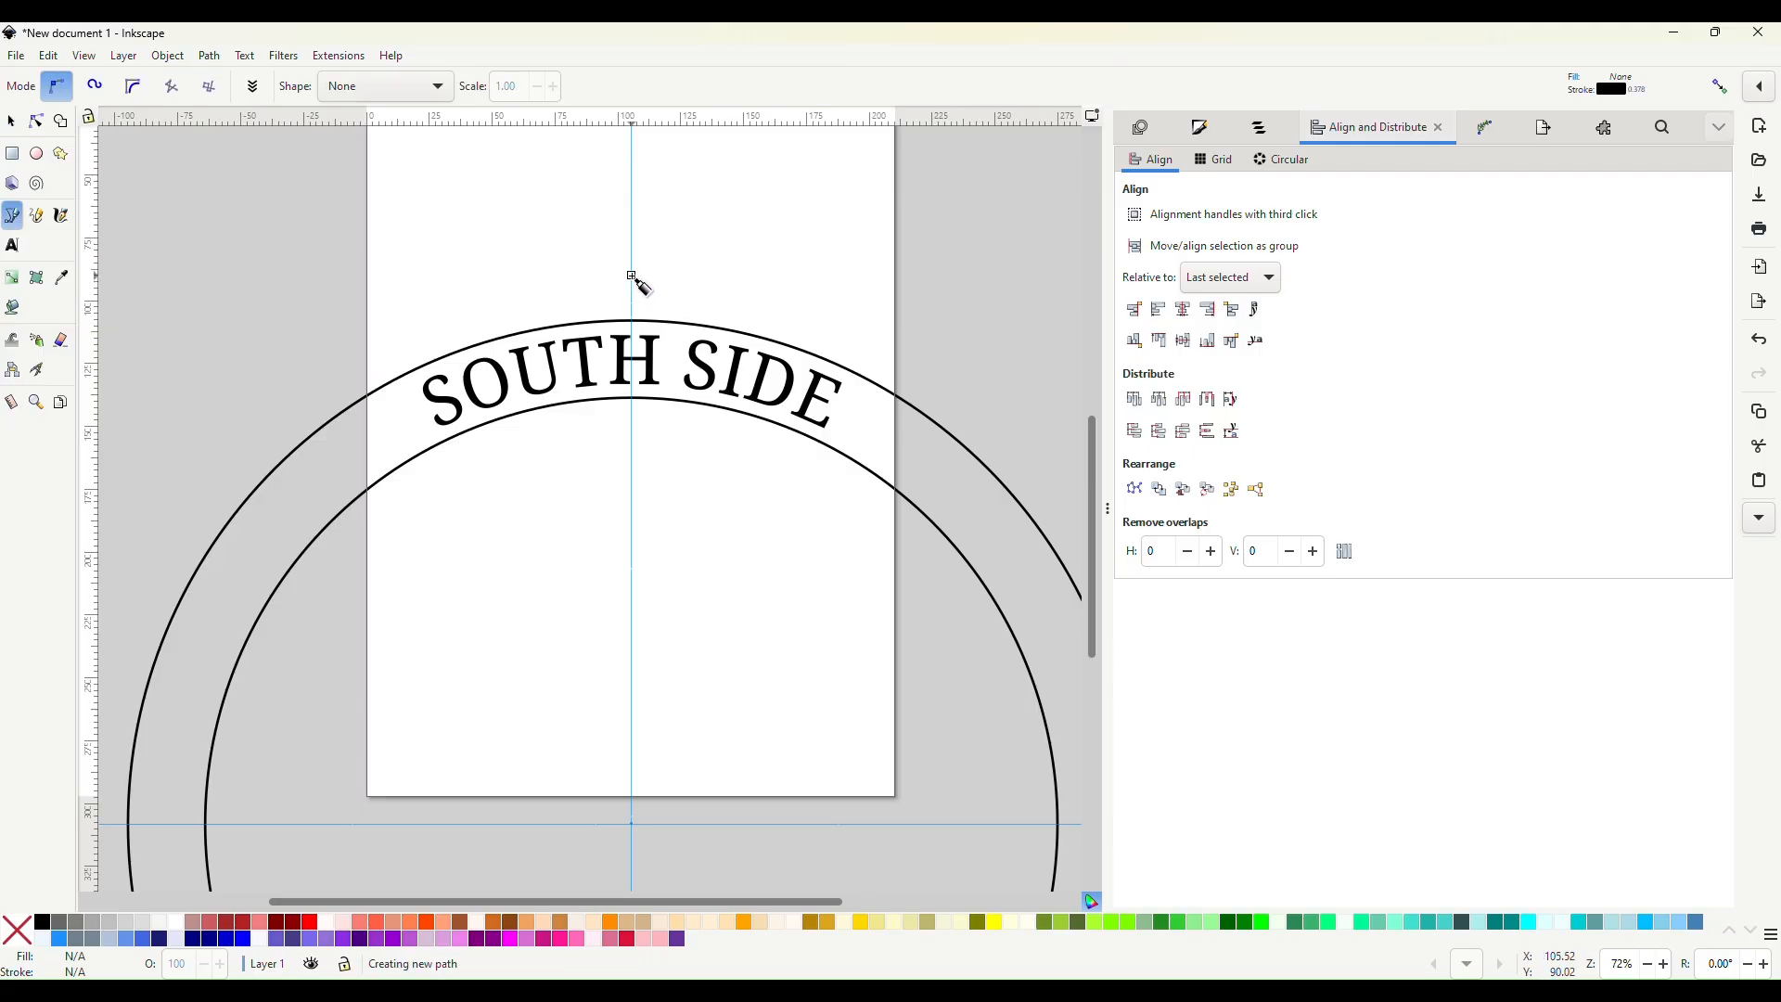
double_click(647, 506)
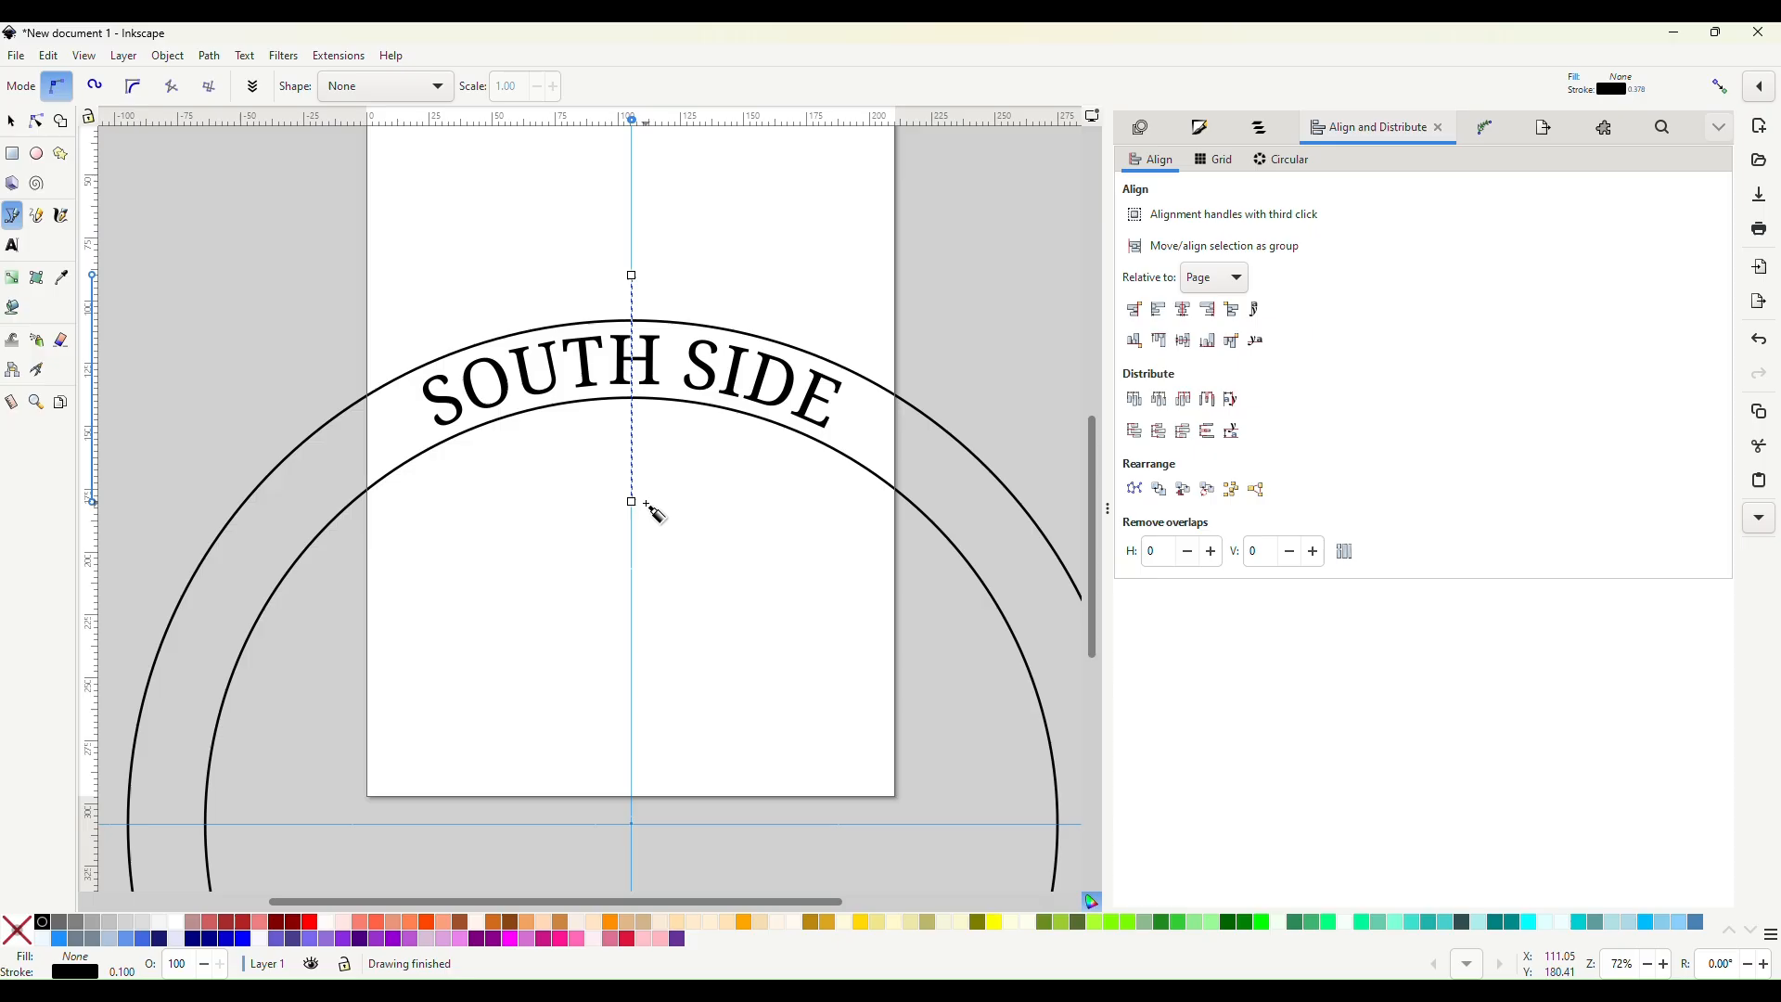
left_click(11, 122)
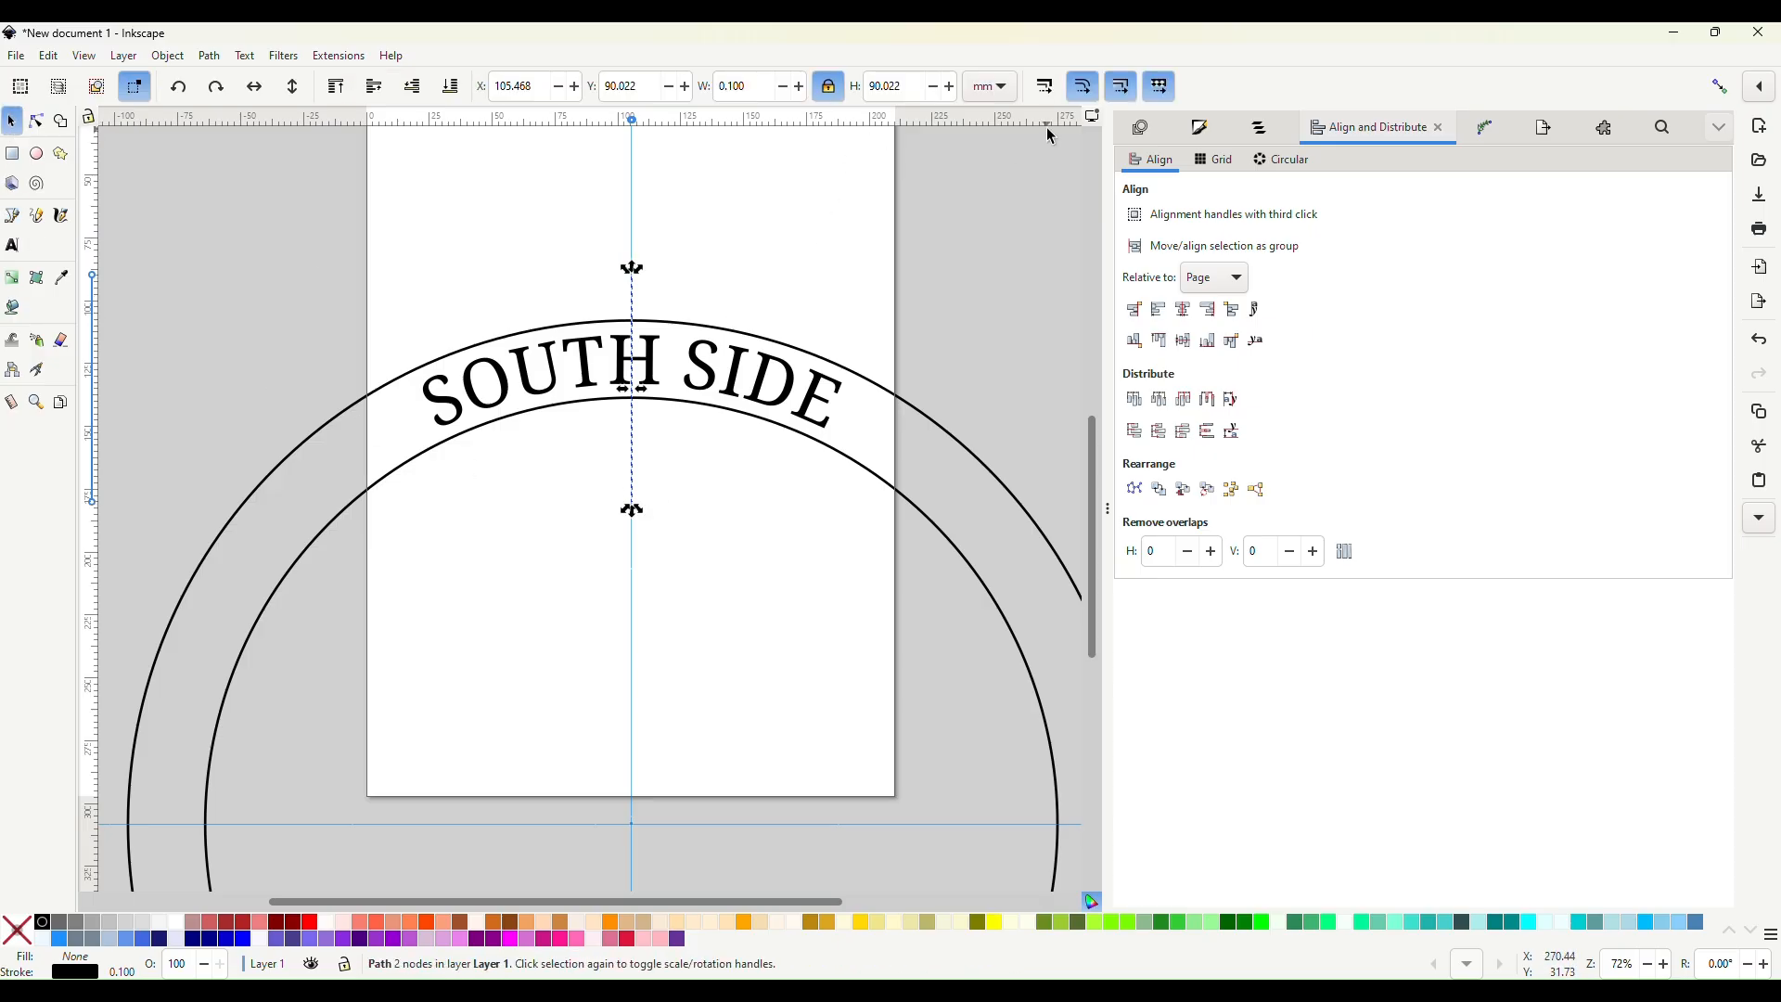
Set the vertical line's stroke width to 1 mm.
left_click(1200, 129)
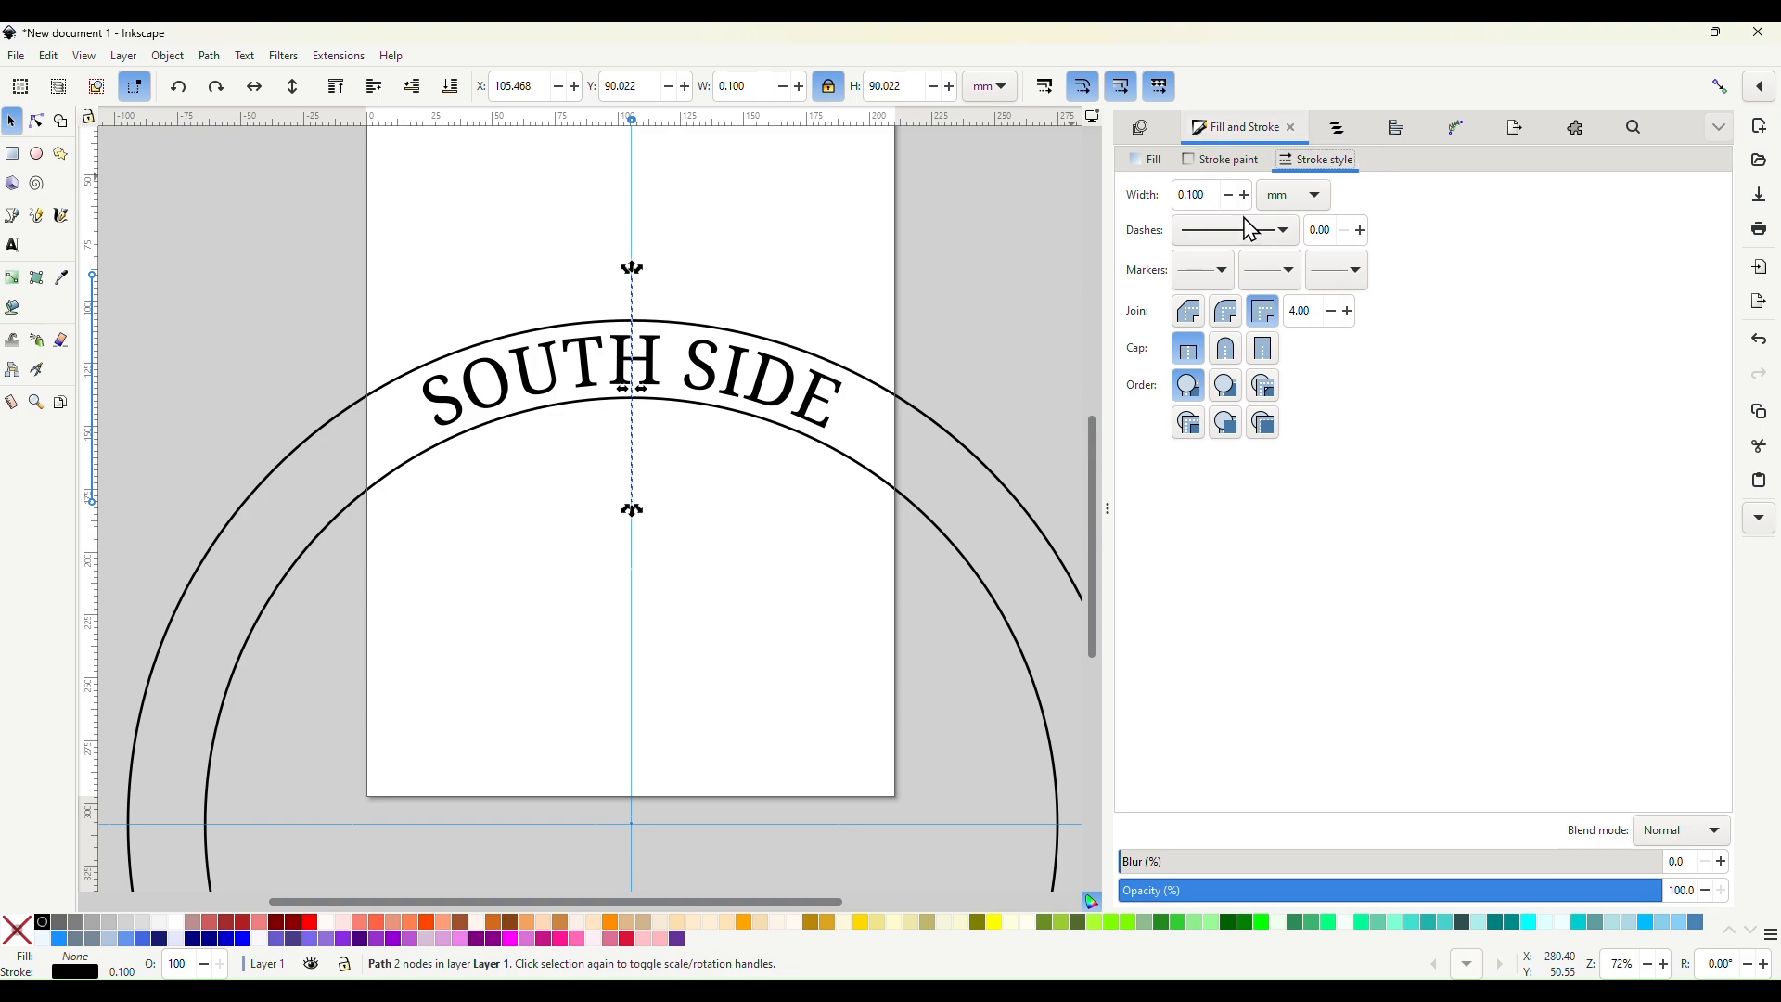
left_click(1207, 195)
type("1")
key("Return")
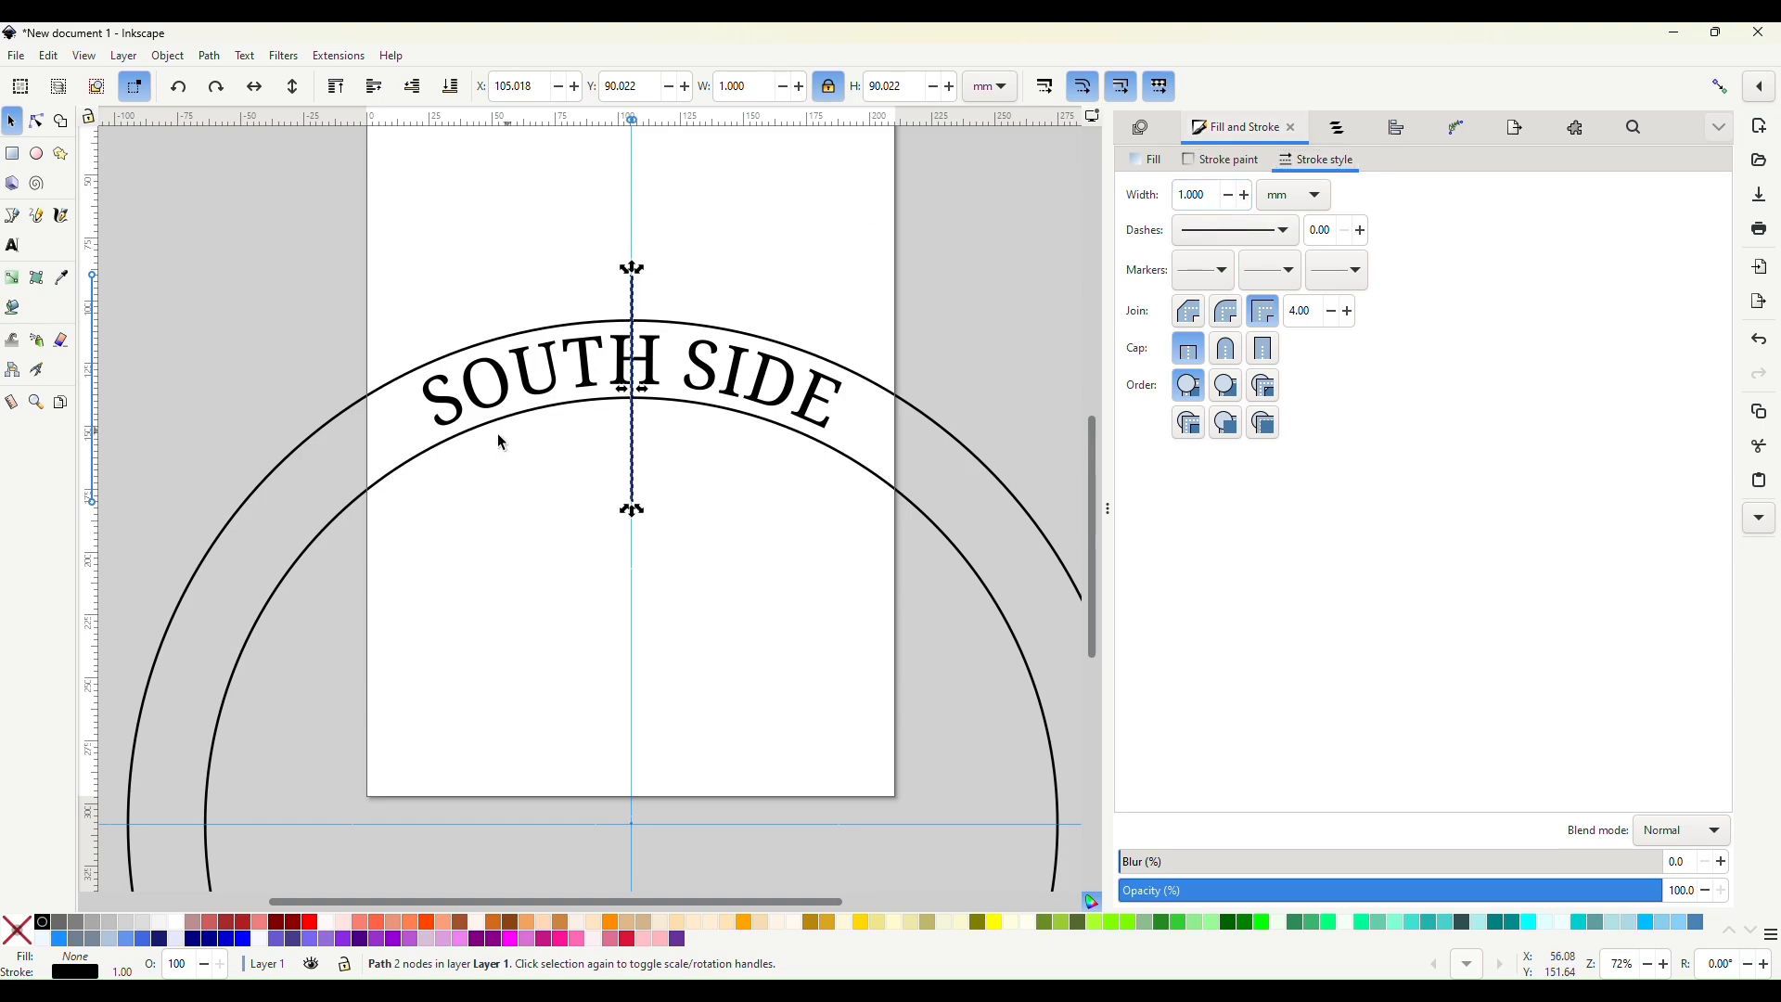
Move the line's rotation centre to the intersection of the guides at the circles' centre, with snapping turned on.
scroll(641, 380, "up", 4)
scroll(638, 379, "down", 4)
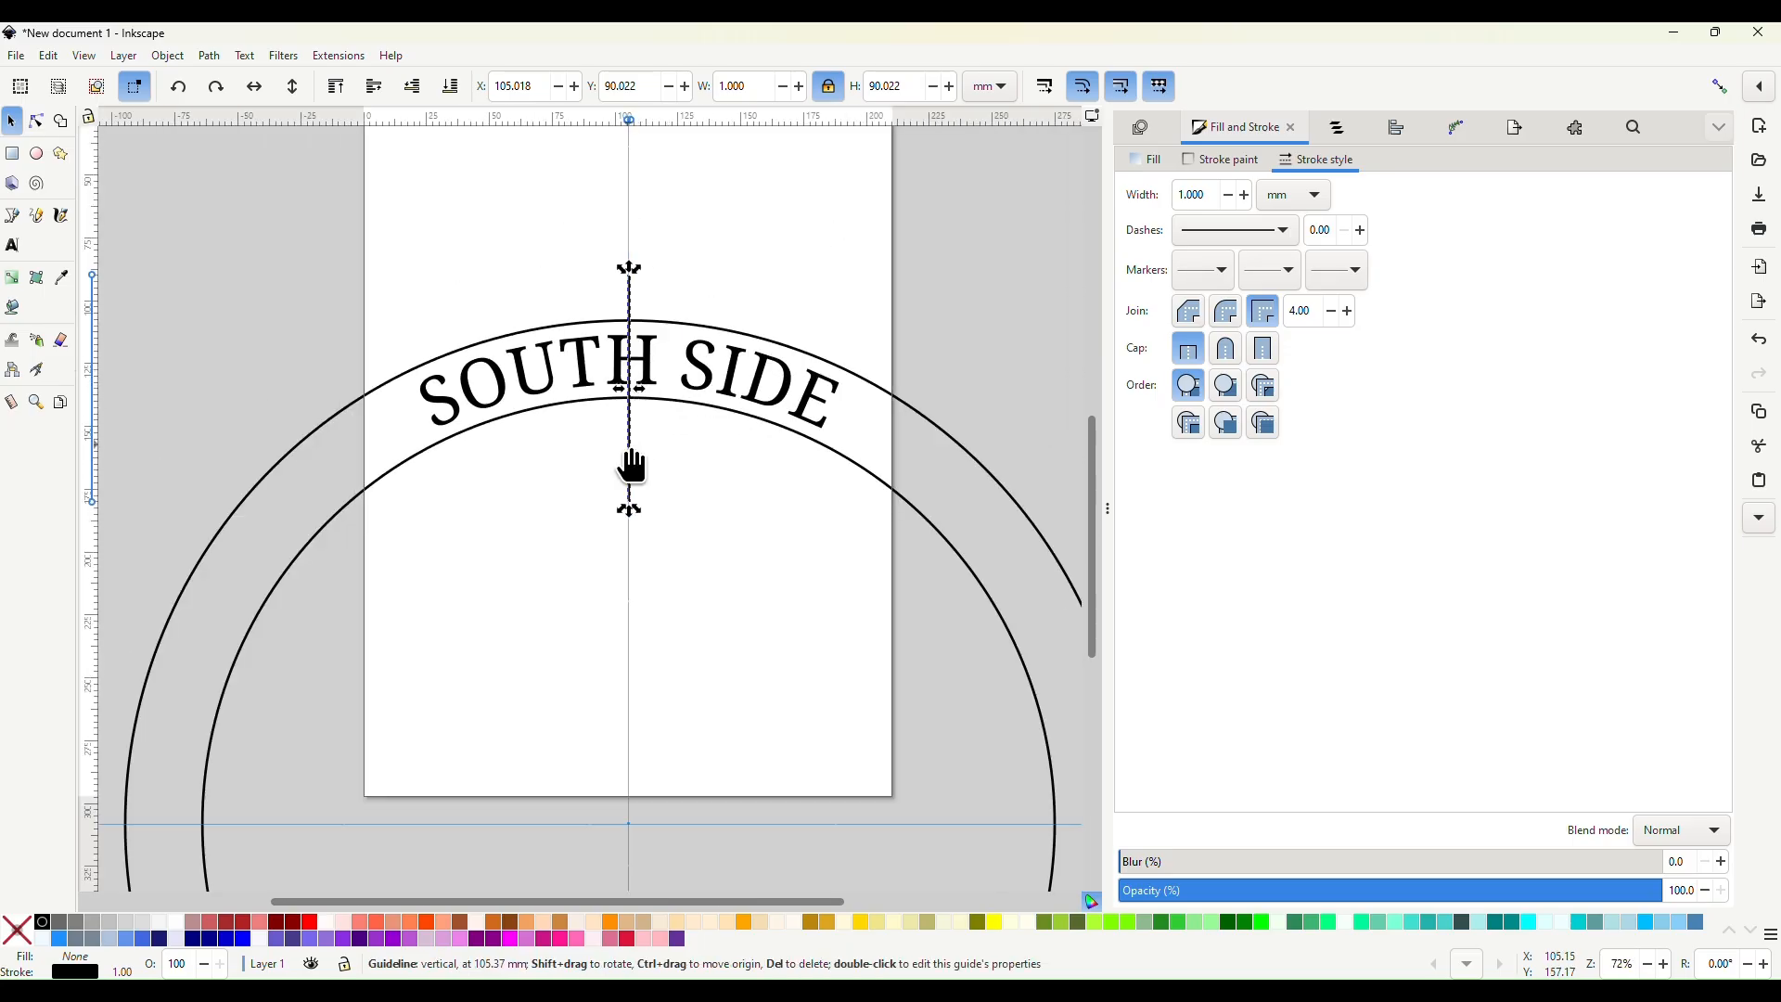
scroll(628, 469, "down", 2)
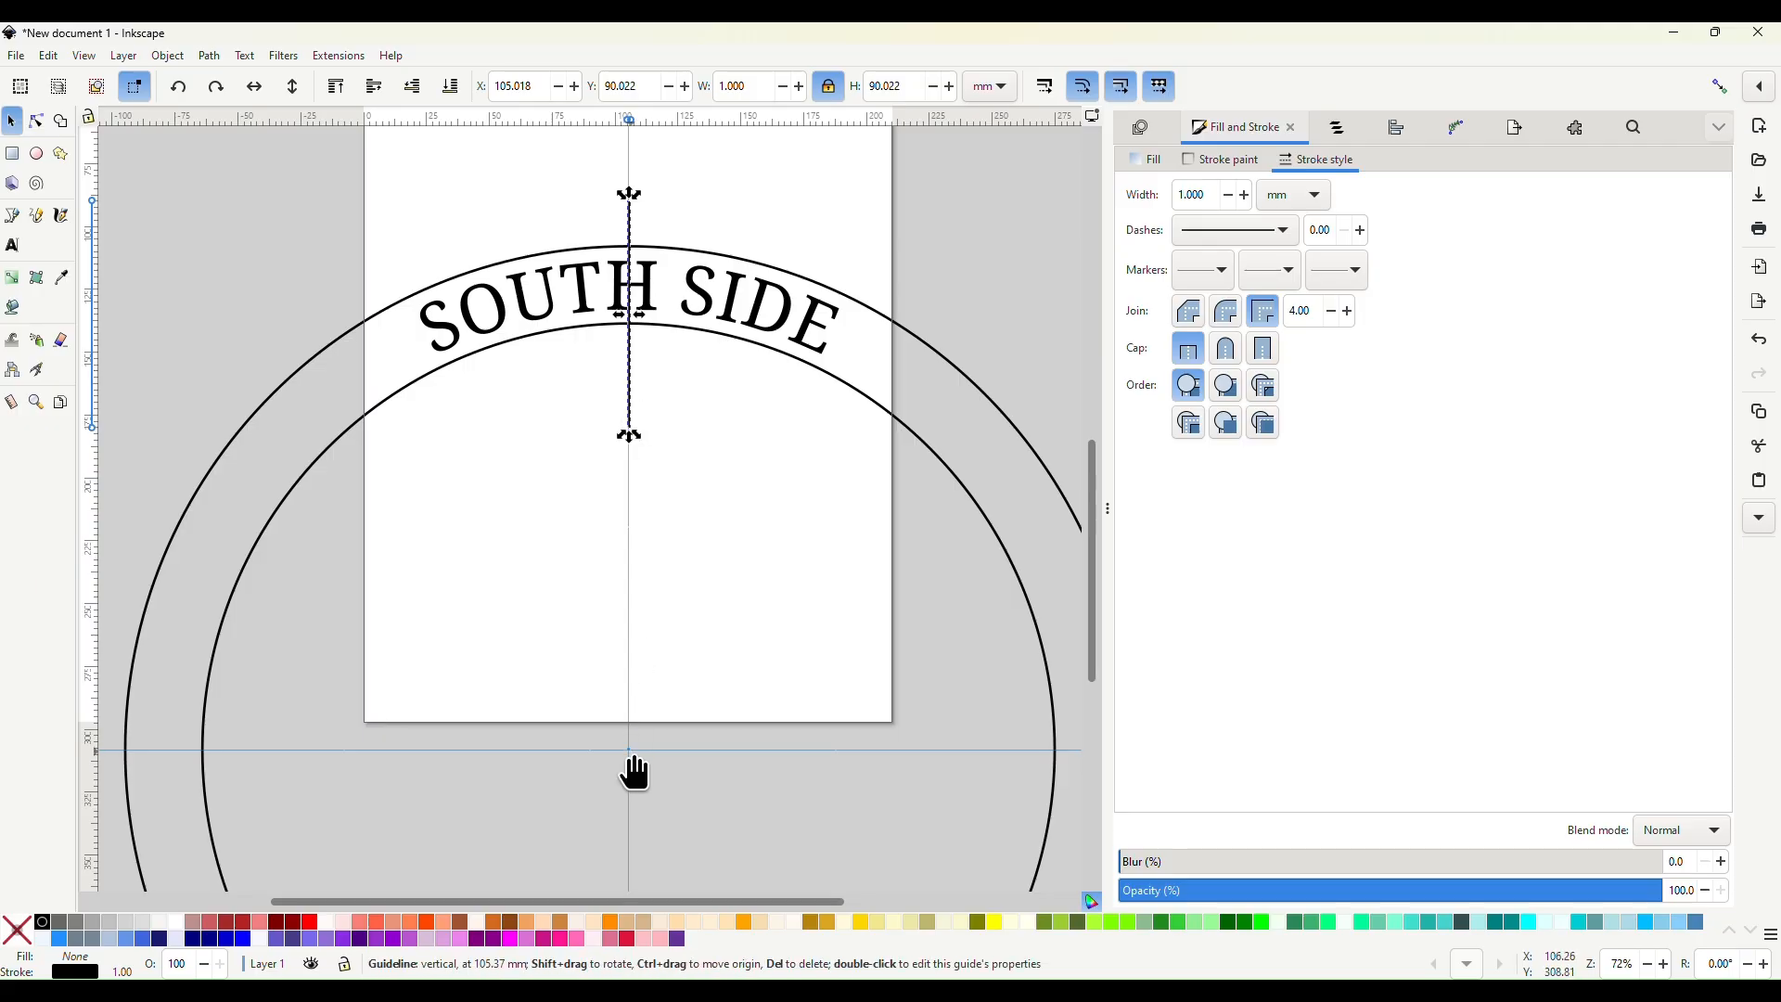
left_click(628, 372)
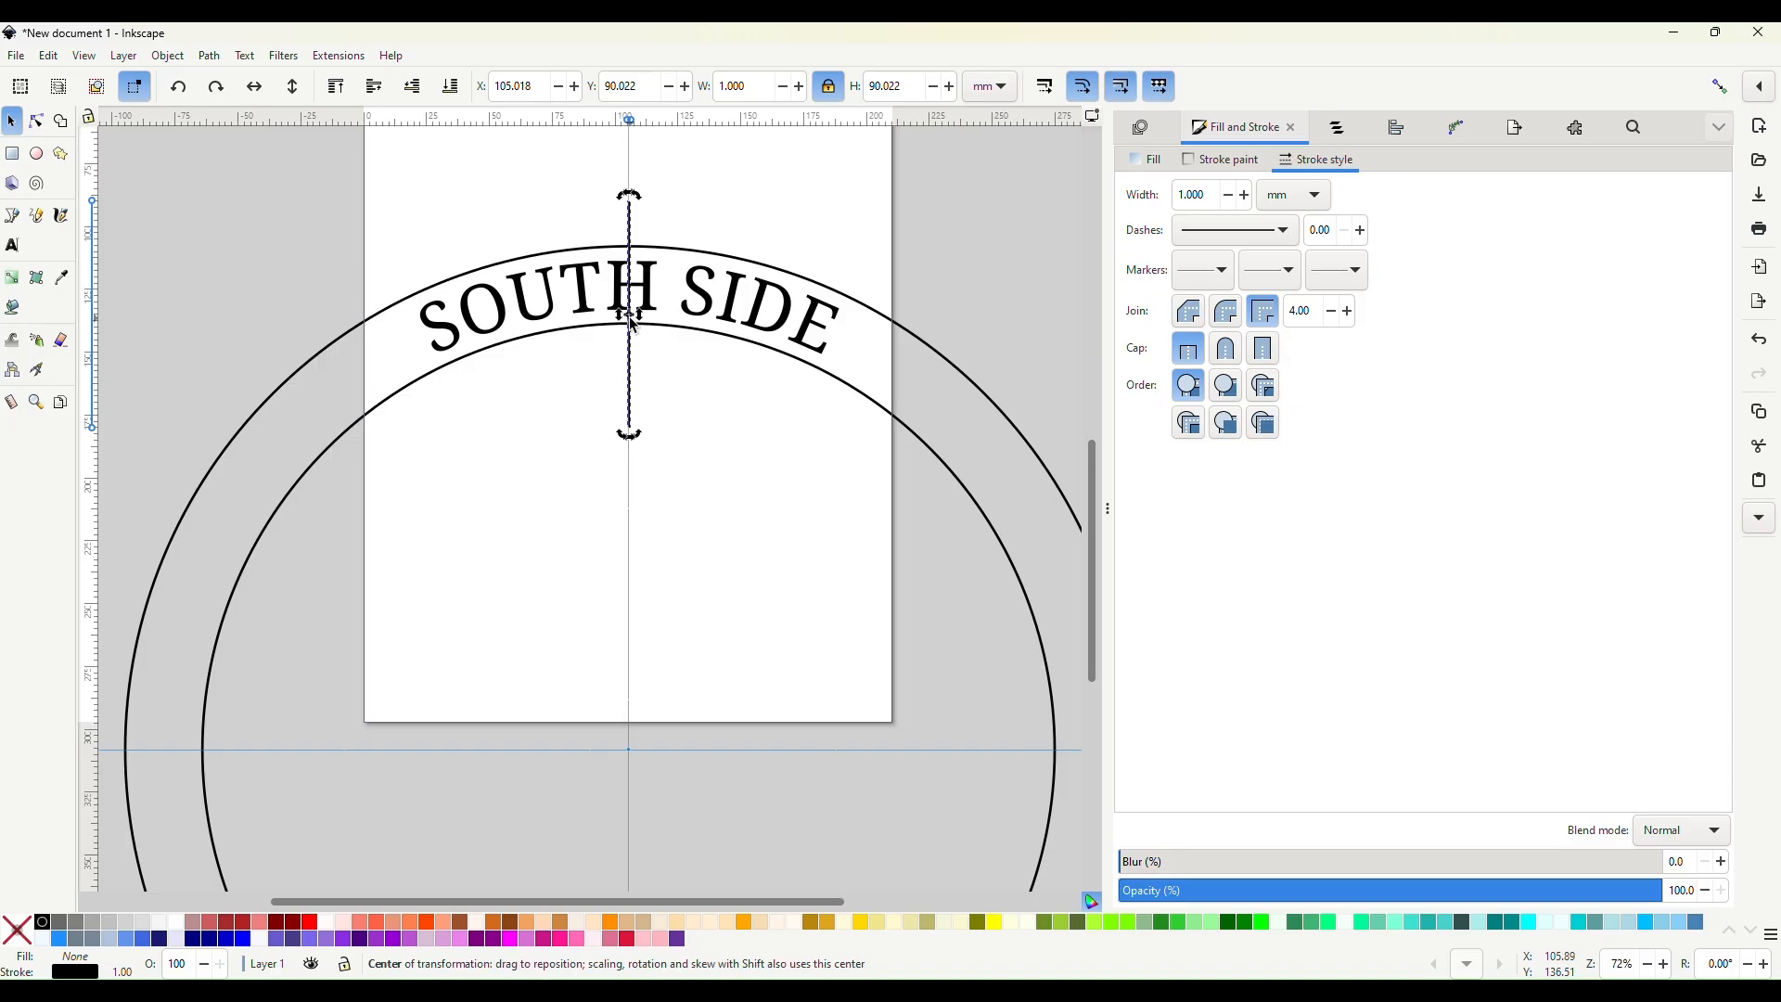
mouse_move(632, 318)
left_mouse_down()
mouse_move(651, 446)
mouse_move(630, 752)
left_mouse_up()
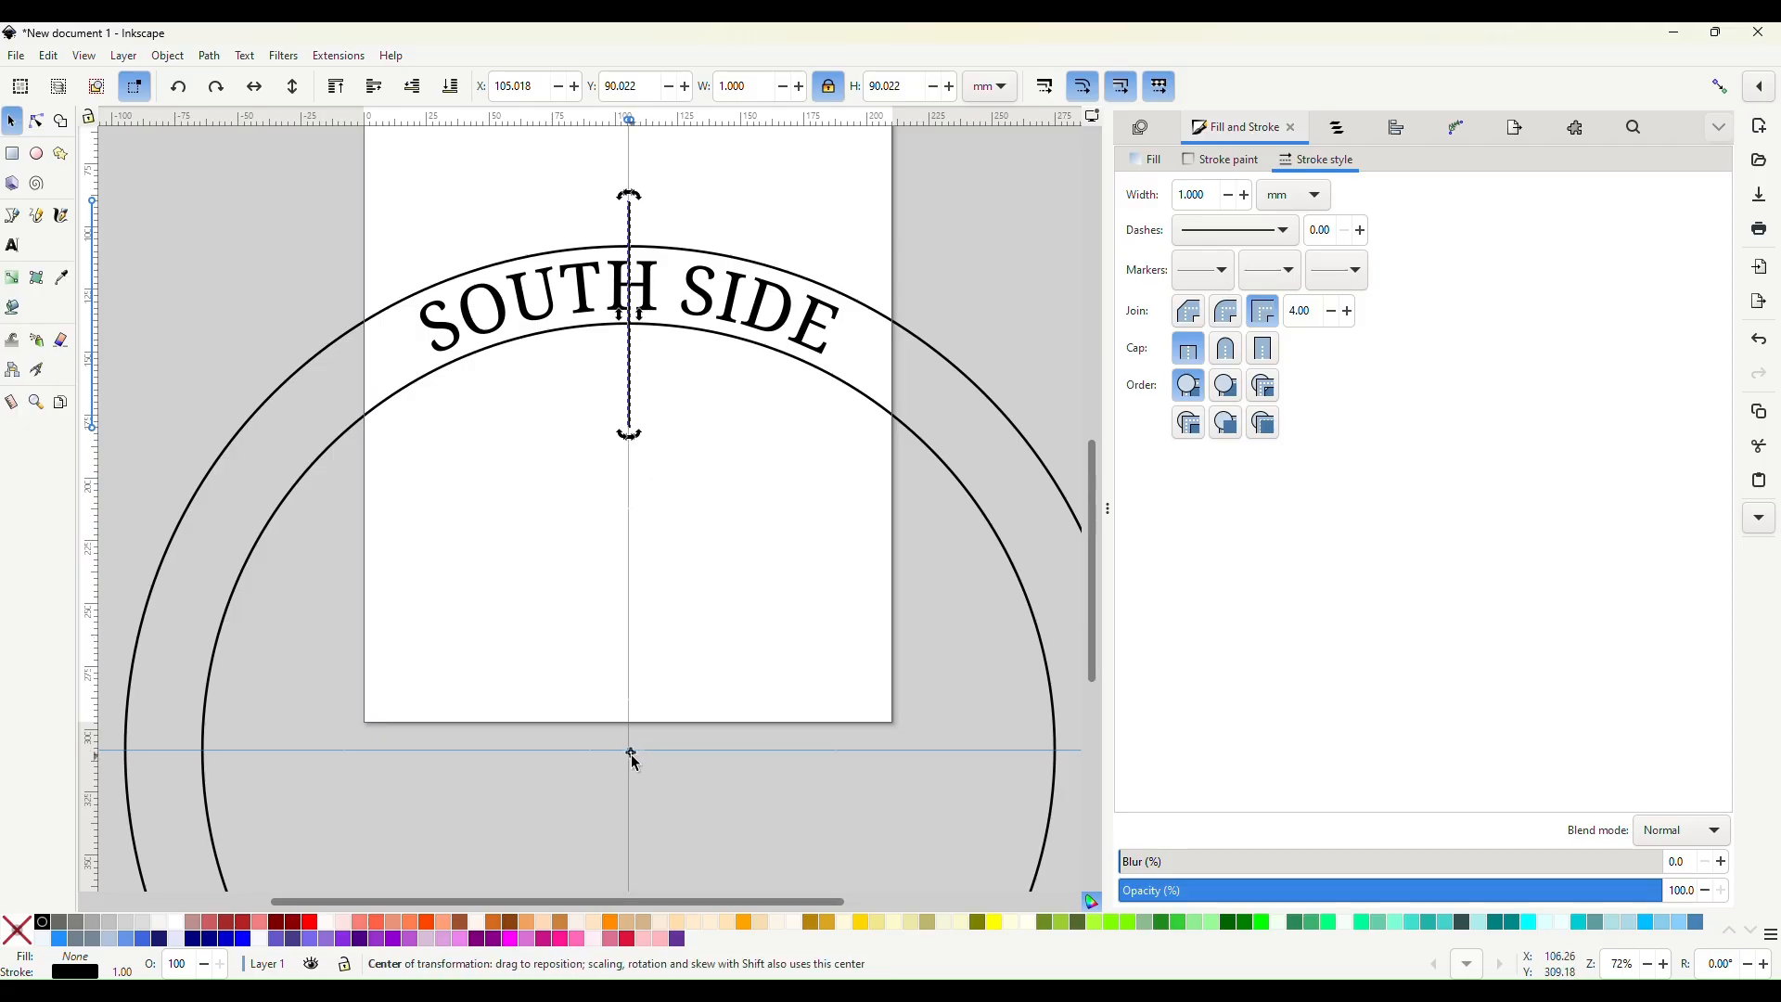
left_click(1721, 89)
scroll(666, 782, "up", 4, "ctrl")
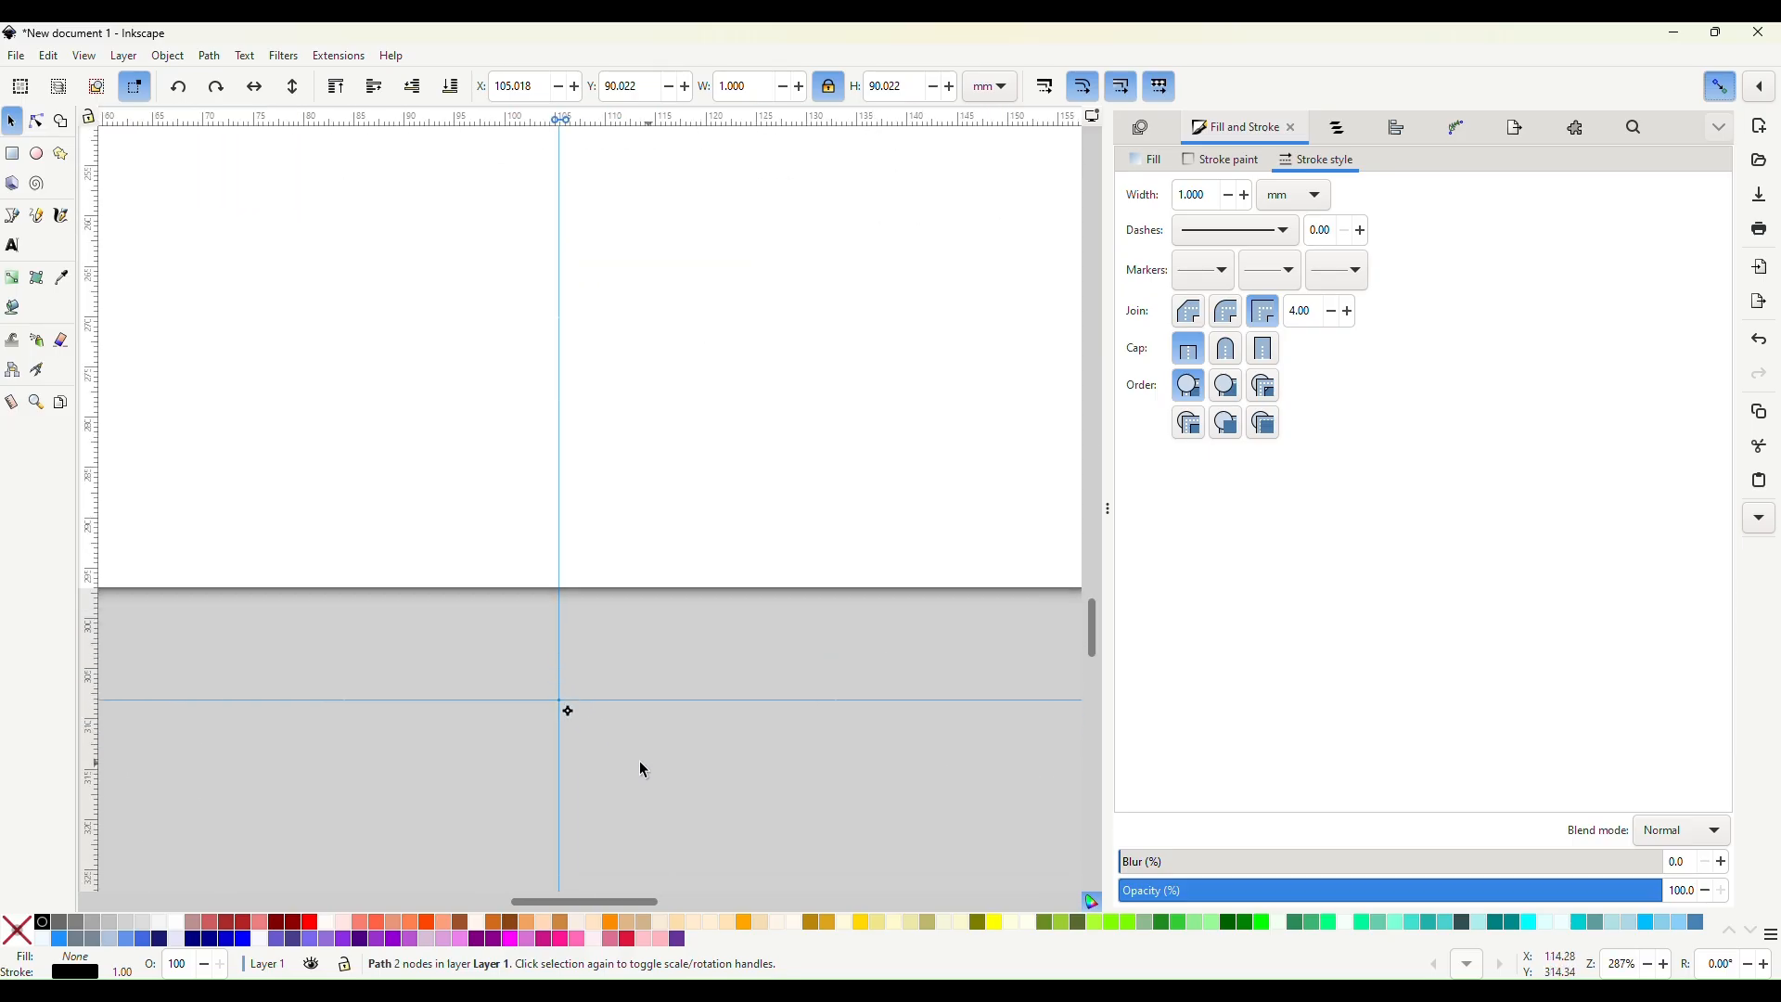
left_click_drag(572, 716, 564, 705)
scroll(577, 729, "down", 2, "ctrl")
scroll(576, 733, "down", 3, "ctrl")
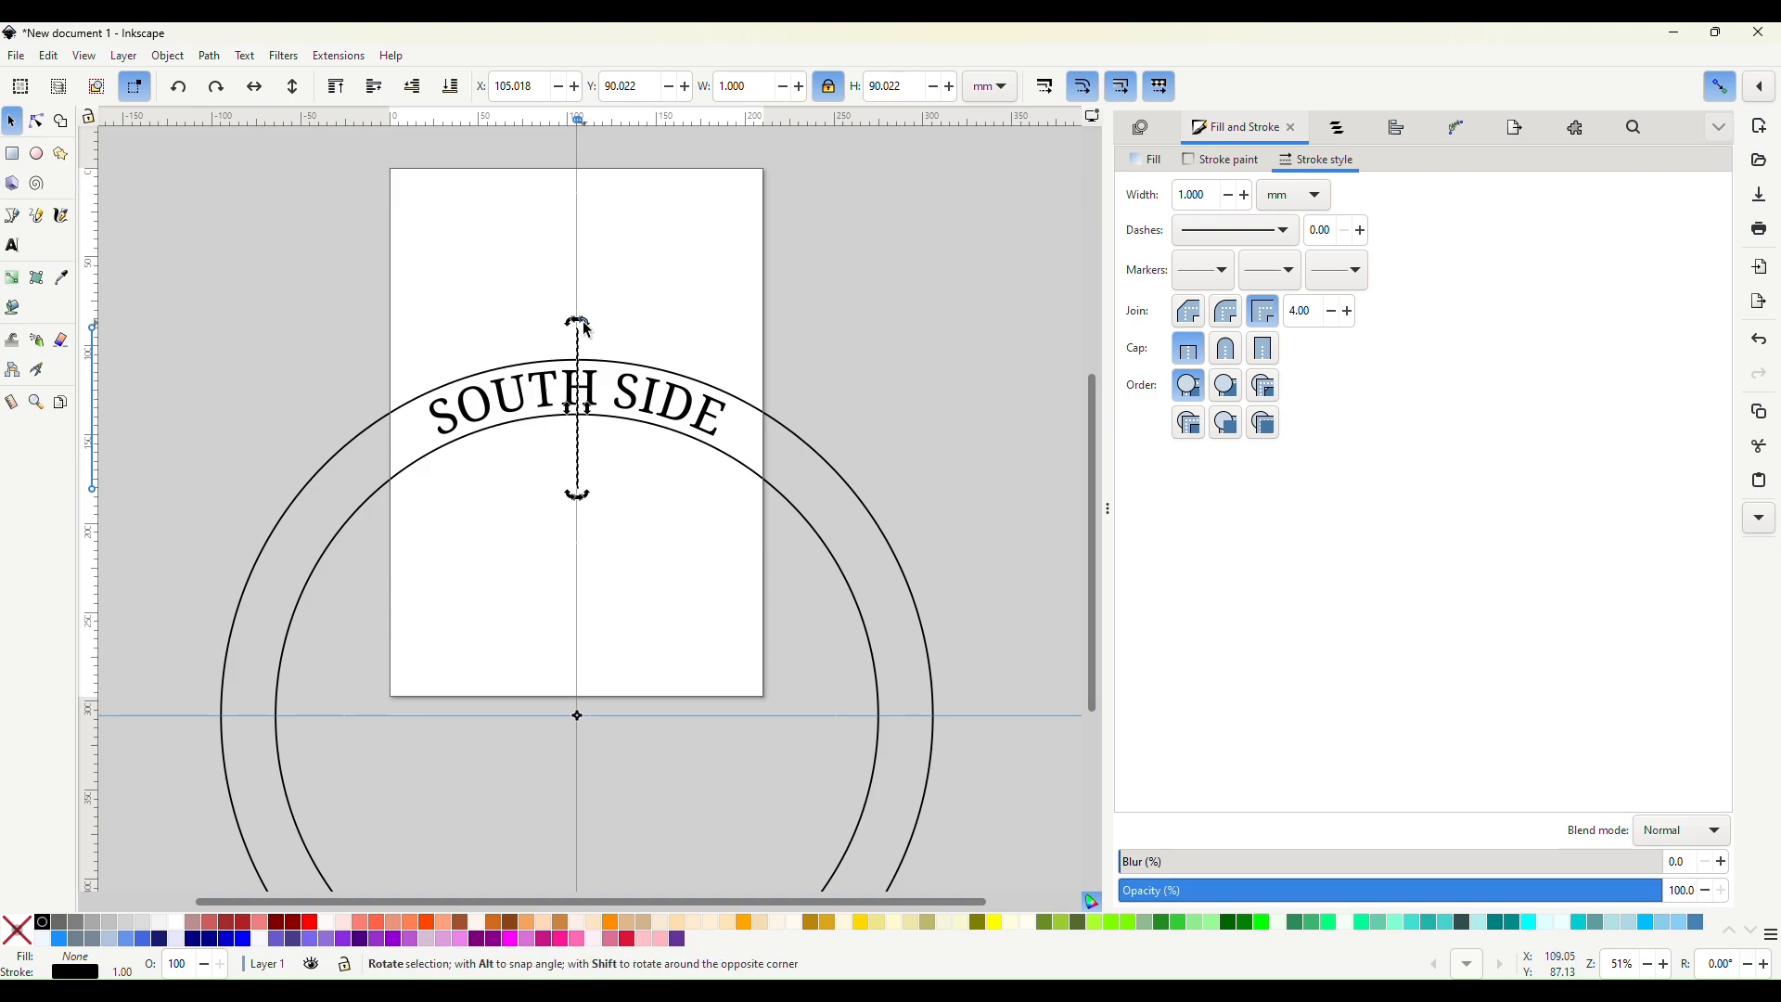
Rotate the line counterclockwise about the circles' centre until it stands just before the first letter of the text.
left_click_drag(577, 325, 413, 406)
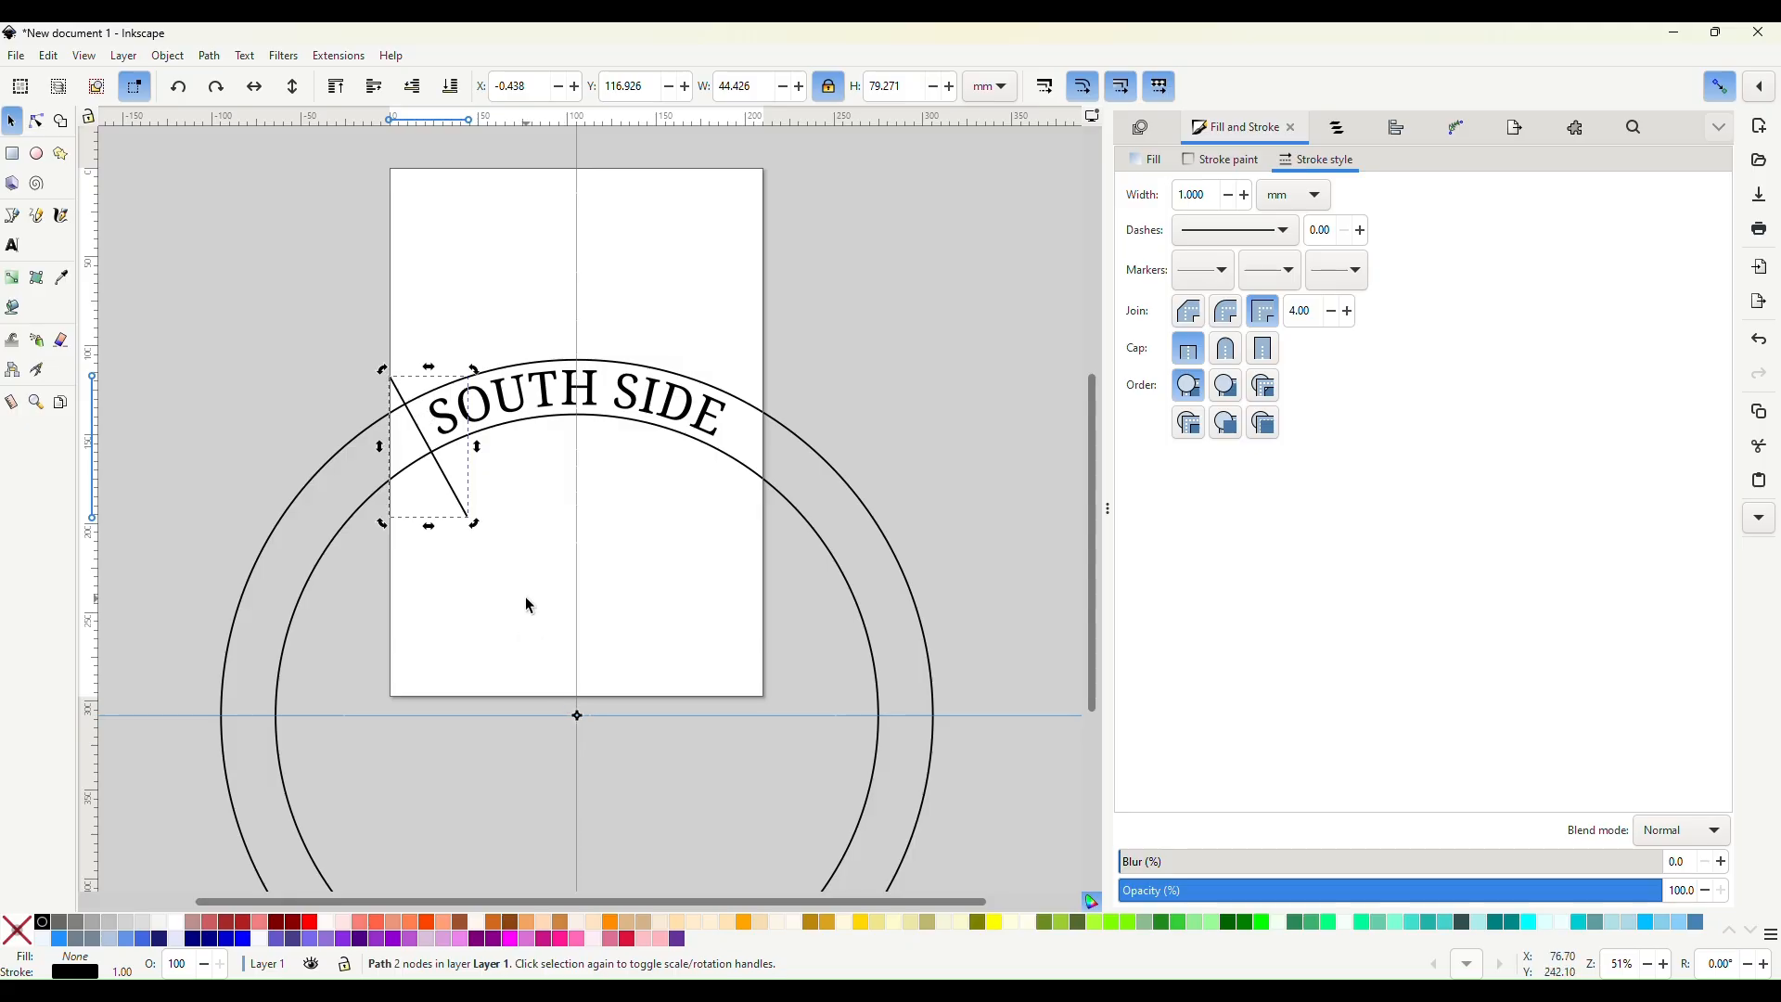
scroll(550, 444, "up", 3)
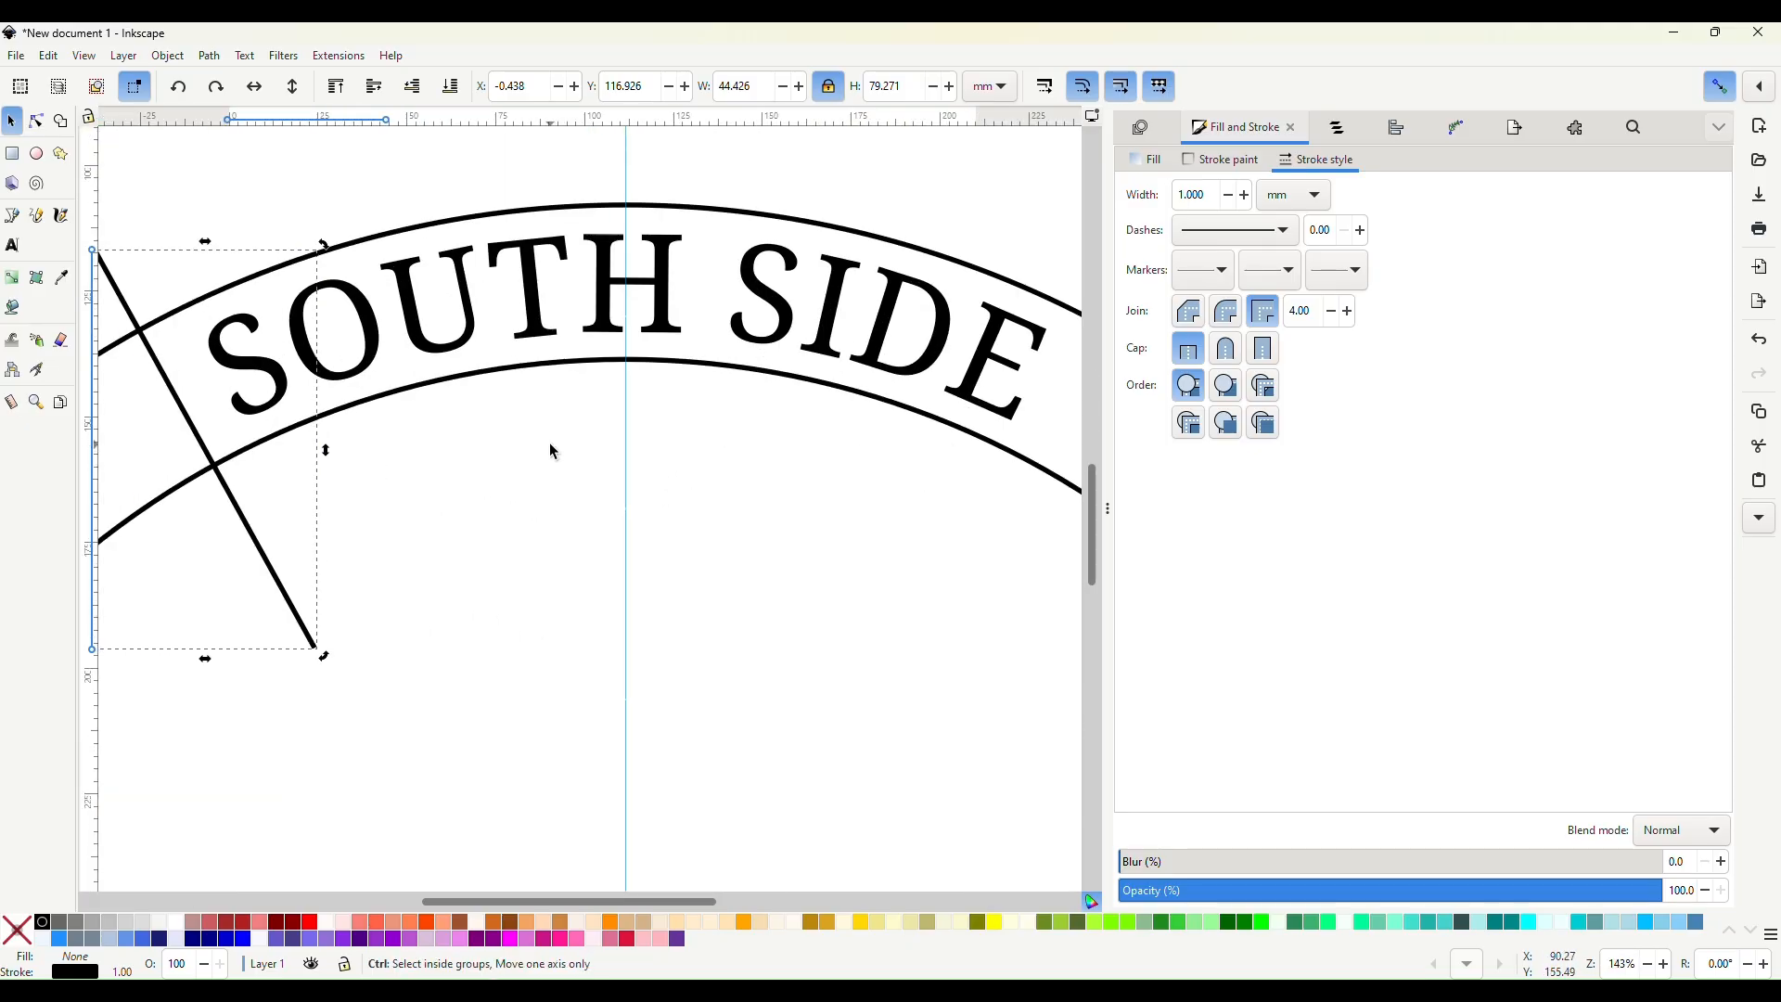
scroll(549, 445, "down", 1)
Duplicate the slanted line, rotate the copy about the circles' centre to just past the last letter, and turn snapping off.
key("ctrl")
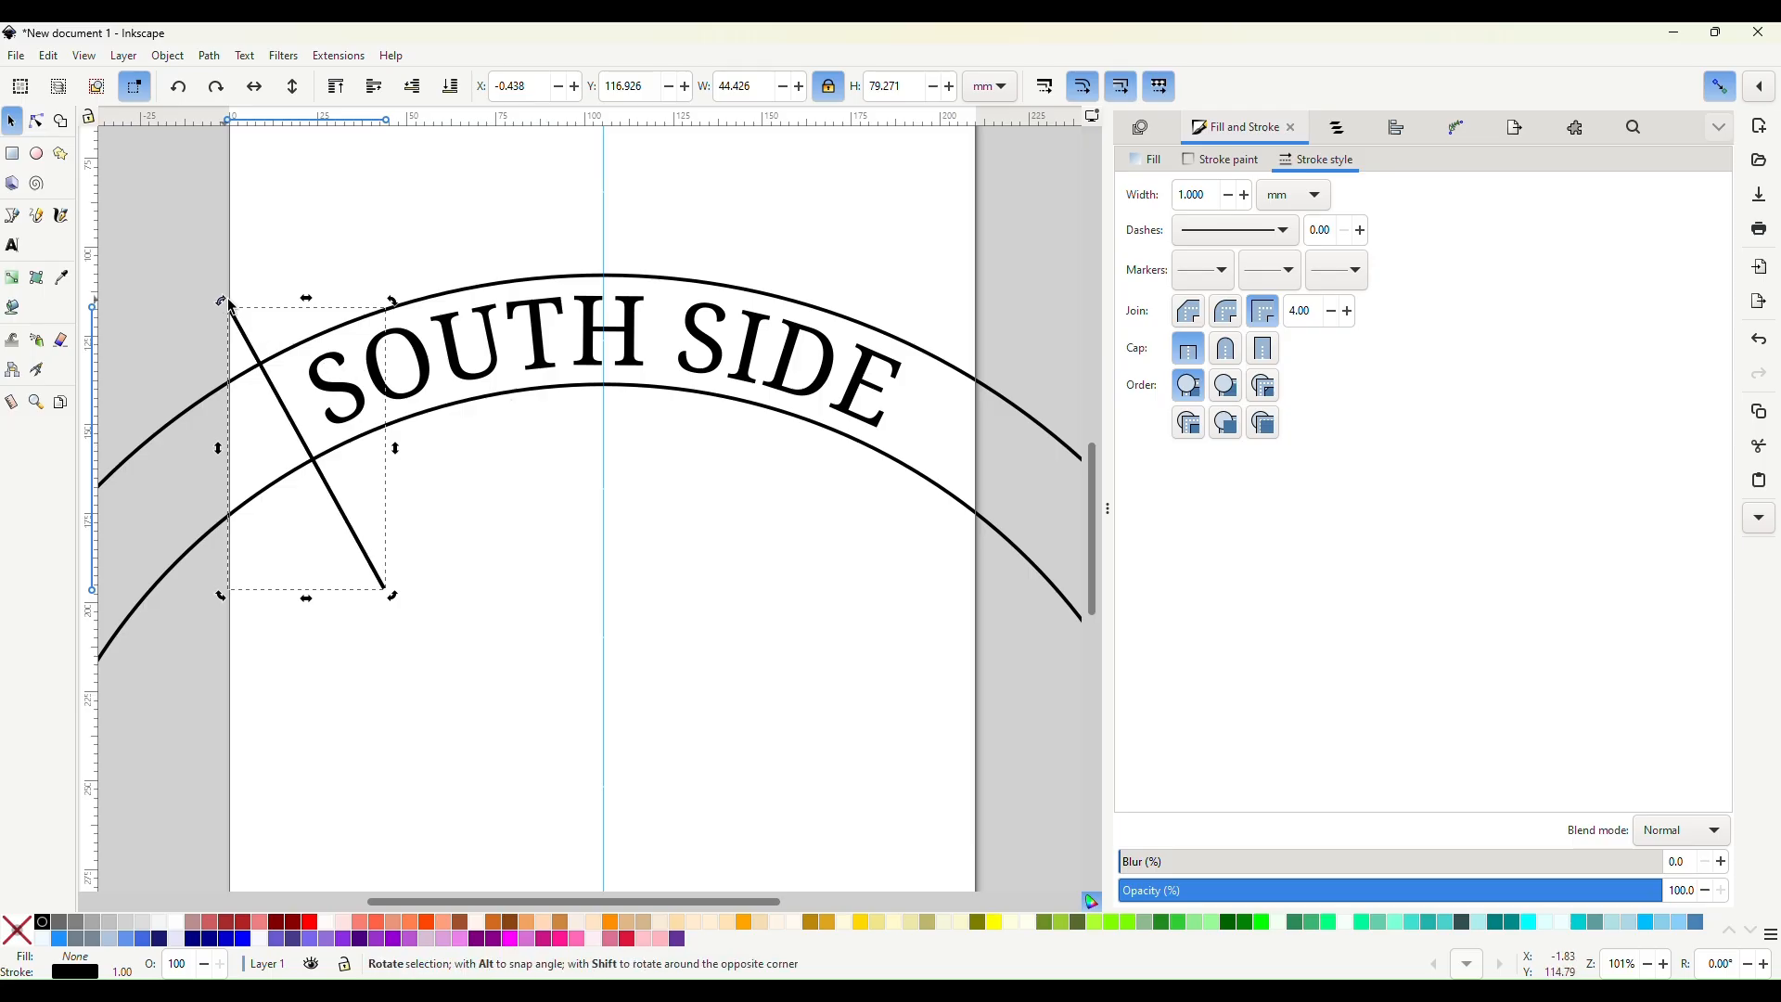
left_click_drag(229, 306, 937, 376)
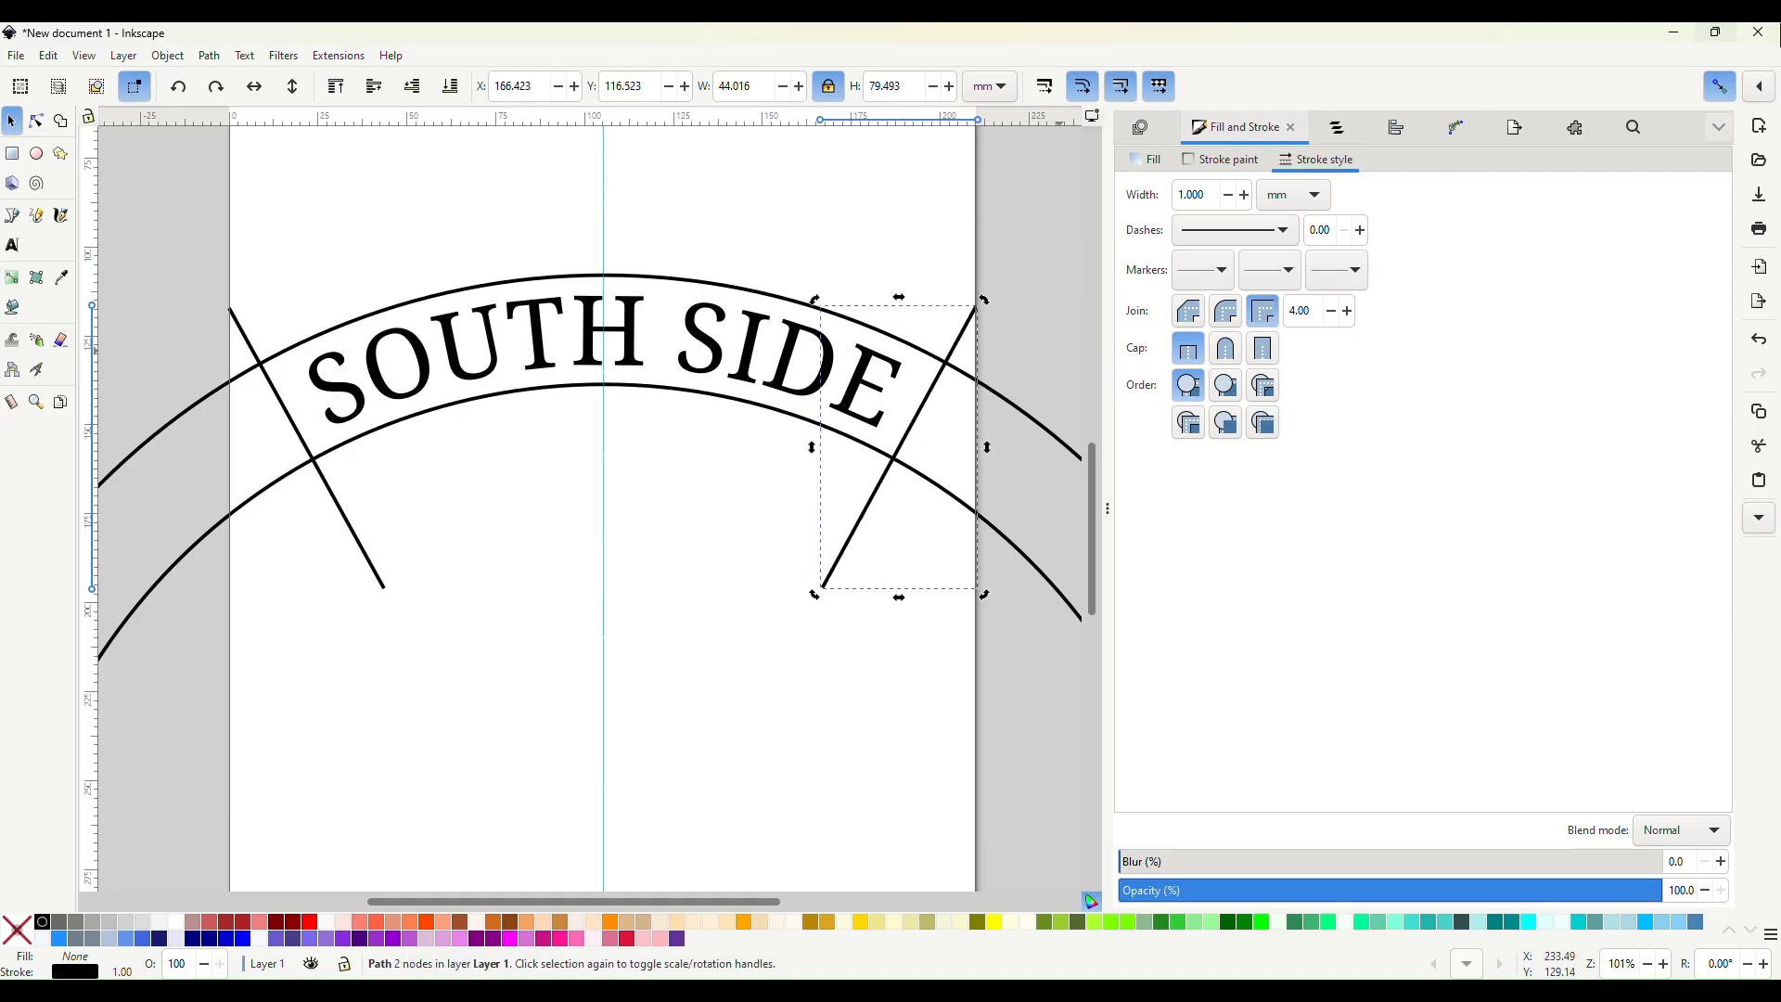
left_click(1718, 86)
scroll(585, 494, "down", 1, "ctrl")
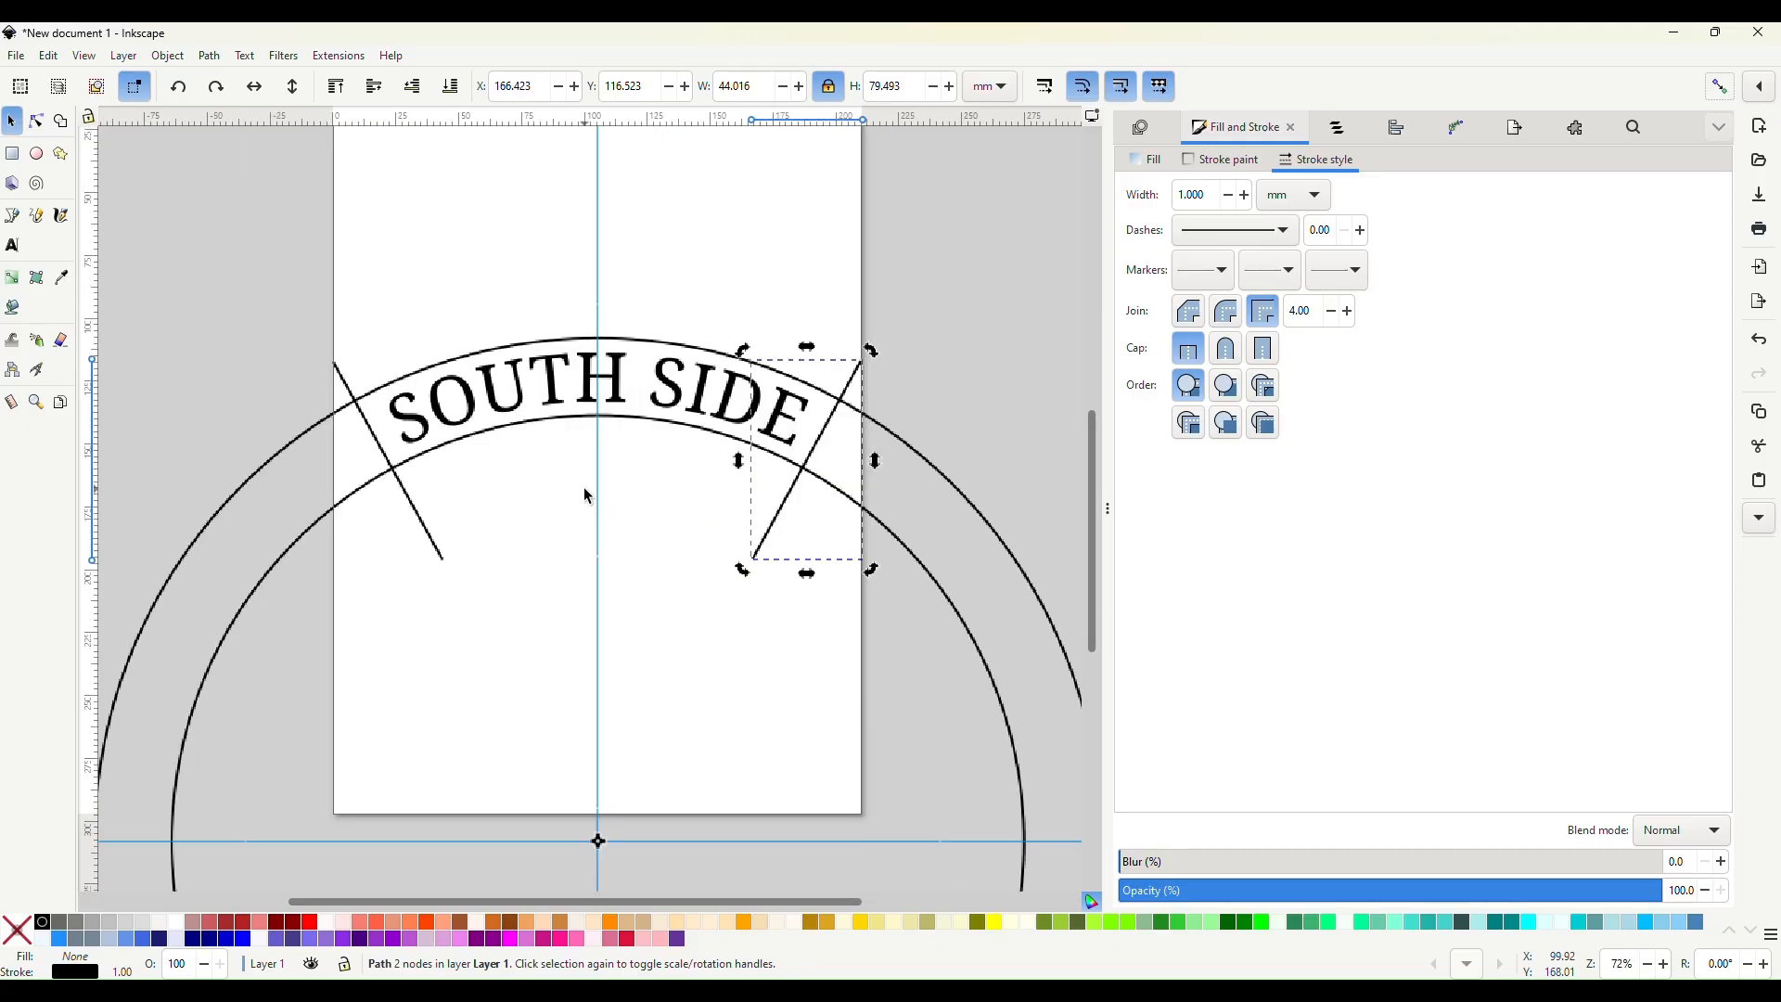
Insert nodes on the right radial line where it crosses the outer and inner circles.
scroll(583, 487, "up", 2, "ctrl")
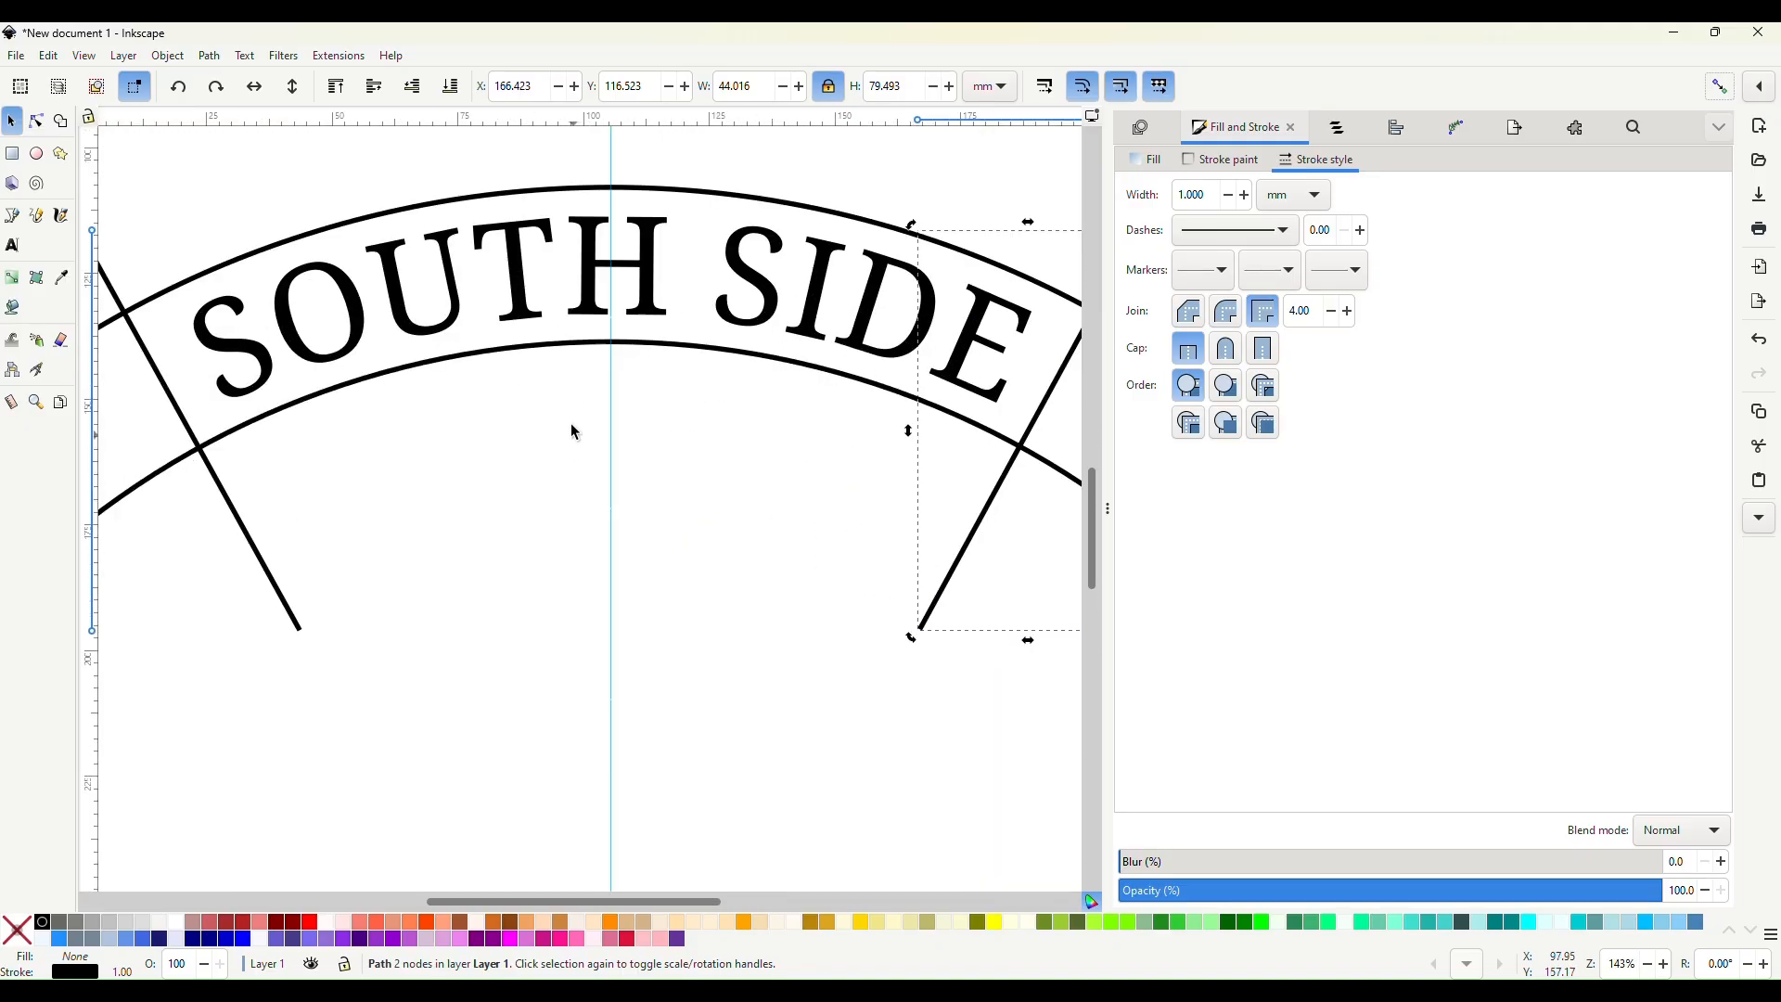
scroll(568, 396, "down", 2, "ctrl")
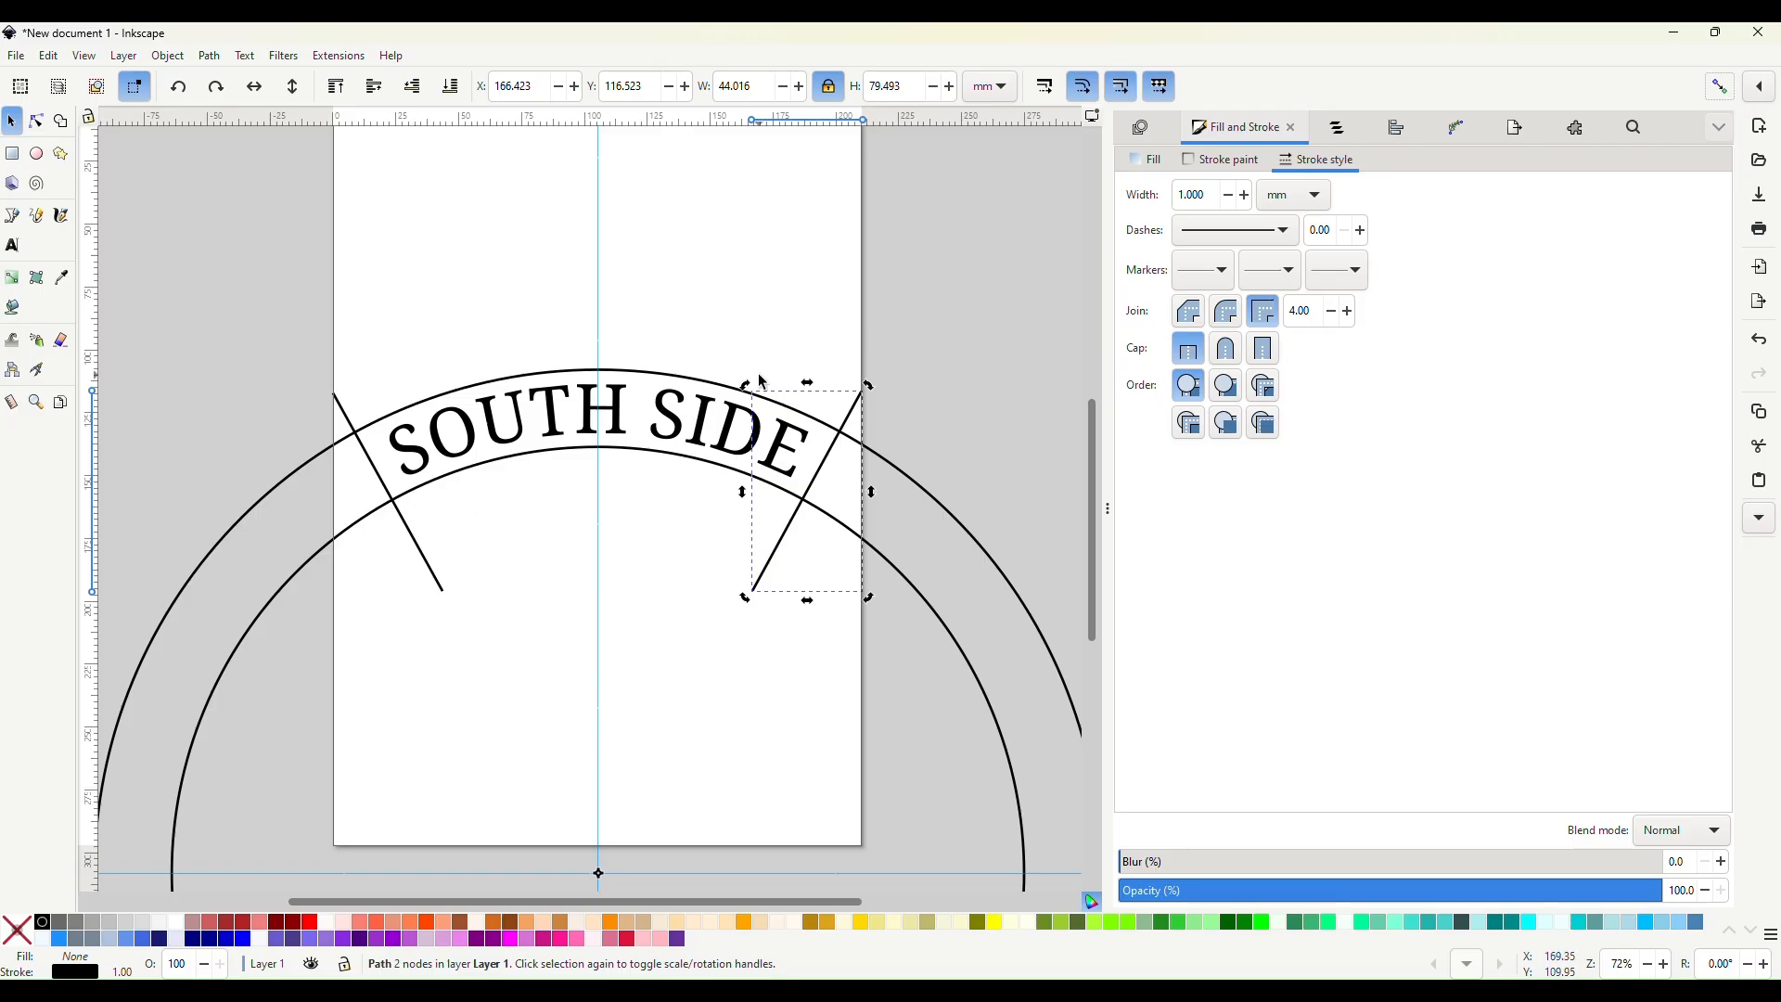
left_click(37, 123)
scroll(870, 417, "up", 4)
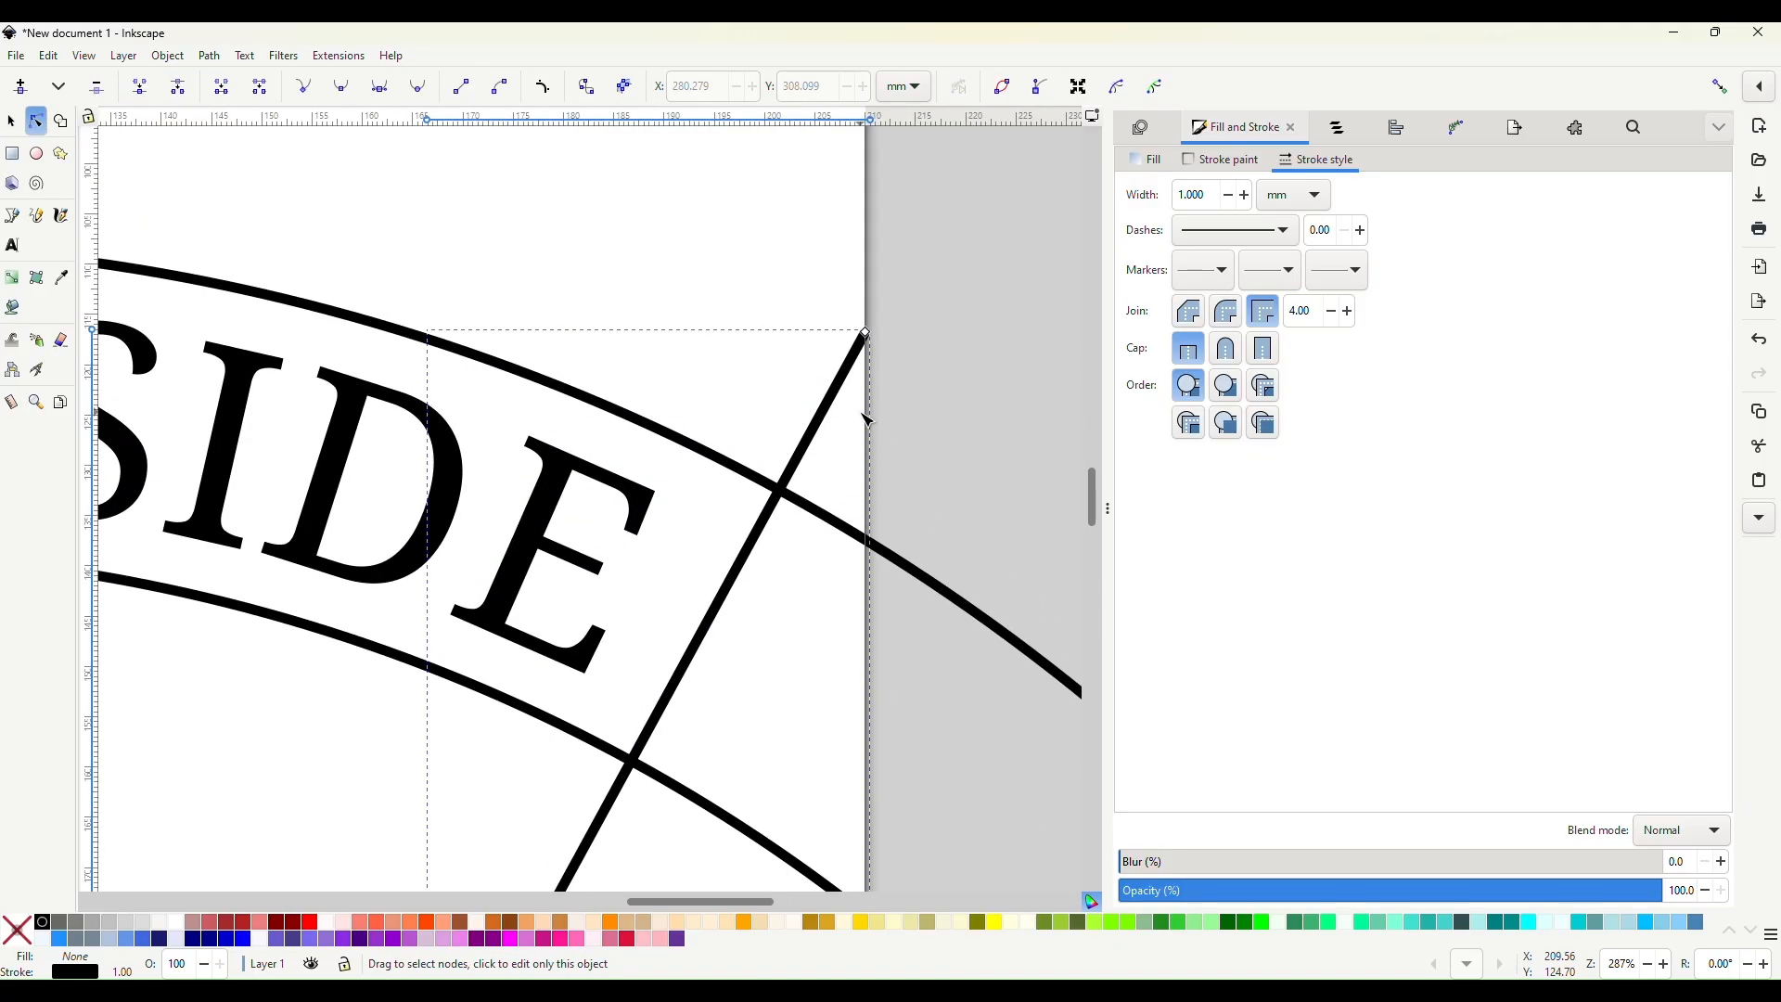
scroll(868, 419, "down", 2)
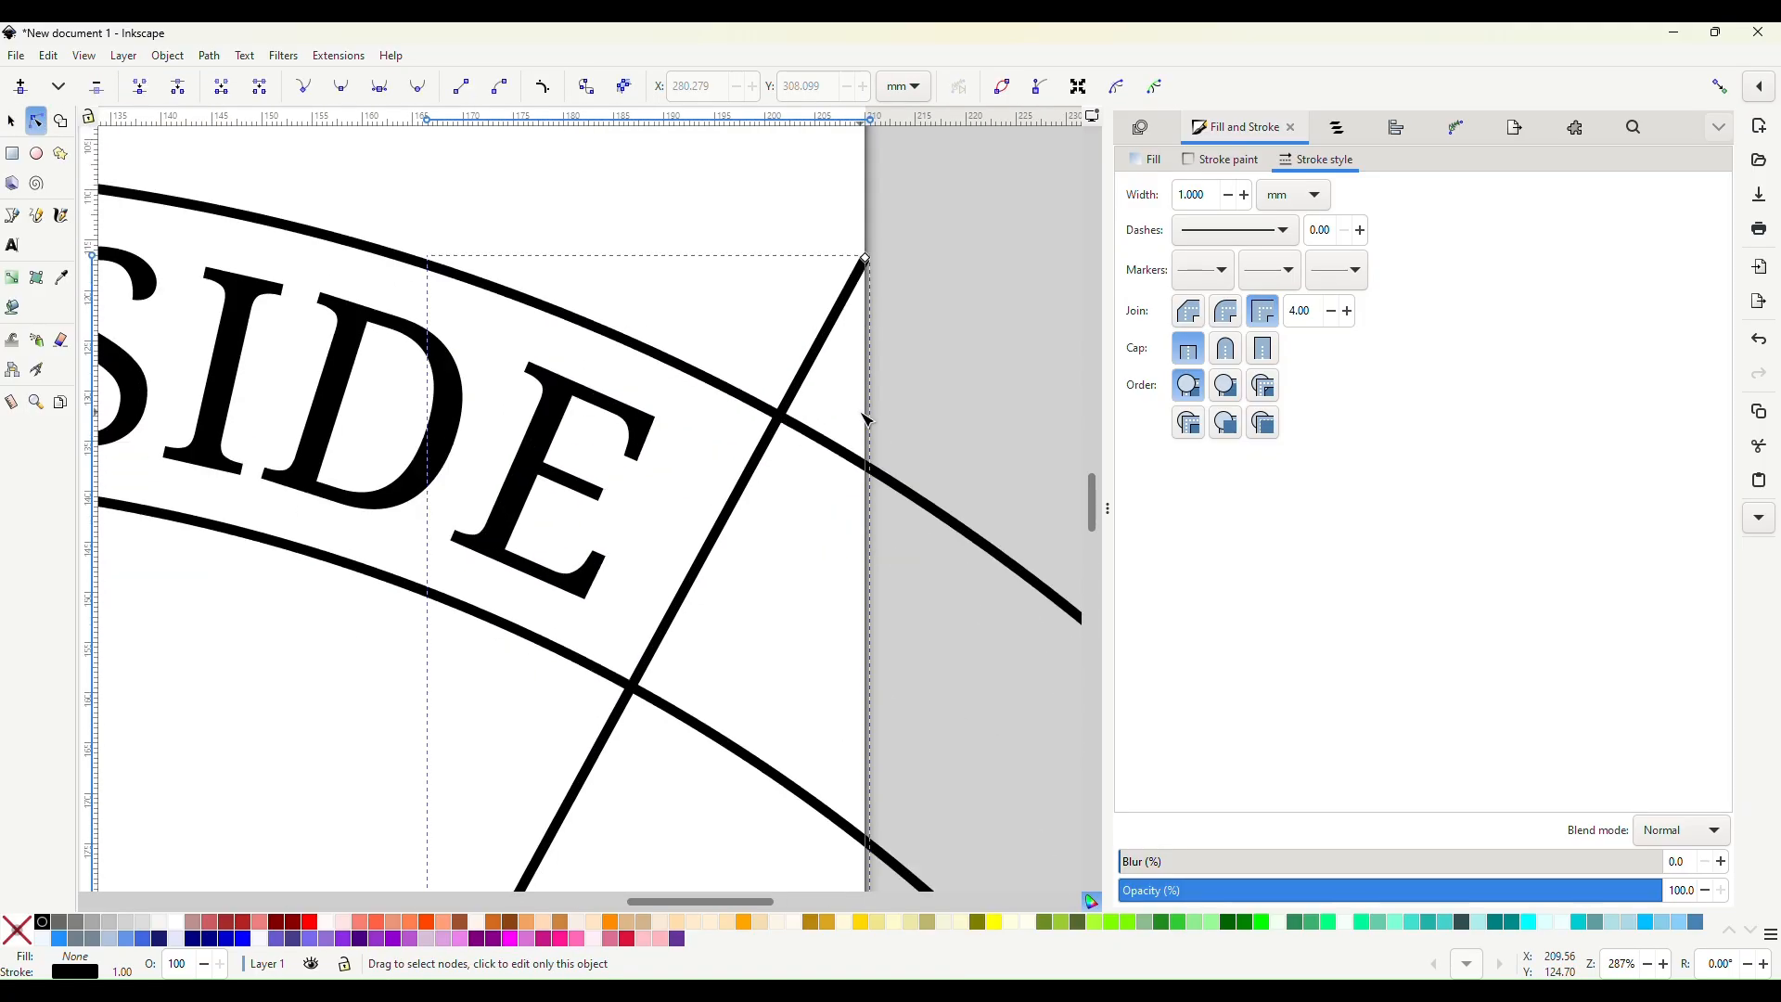
left_click(779, 415)
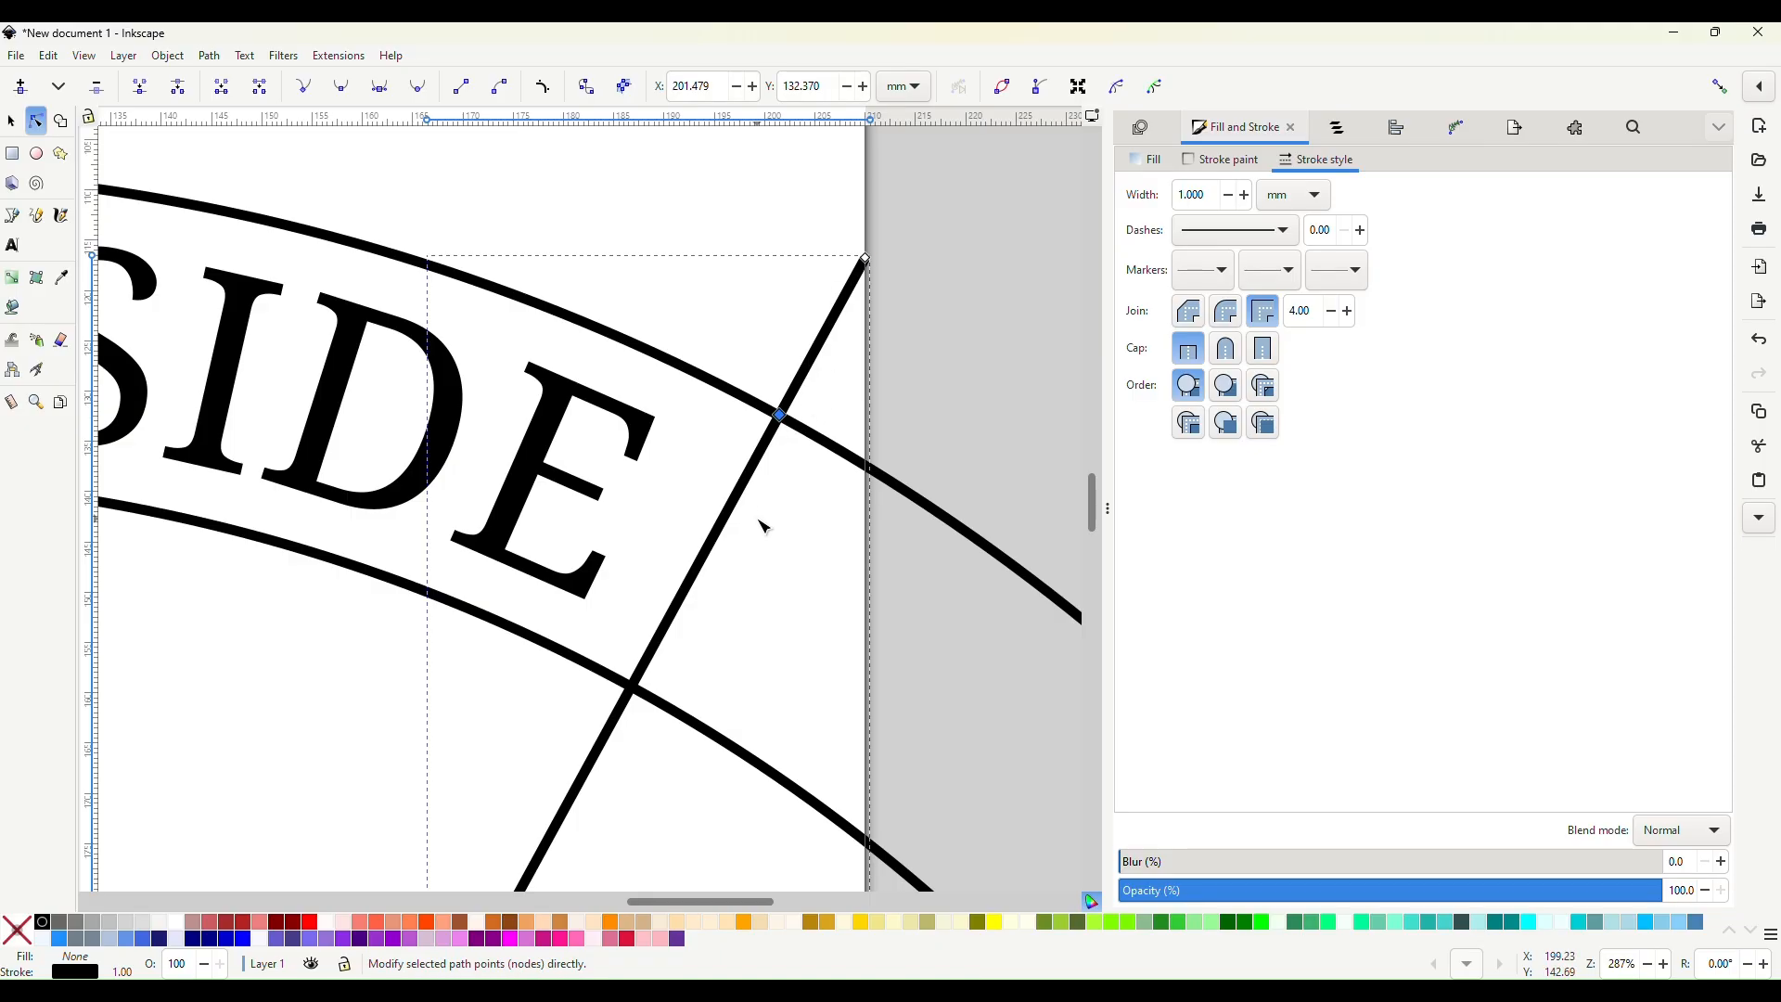
scroll(664, 743, "down", 1)
scroll(613, 695, "down", 1)
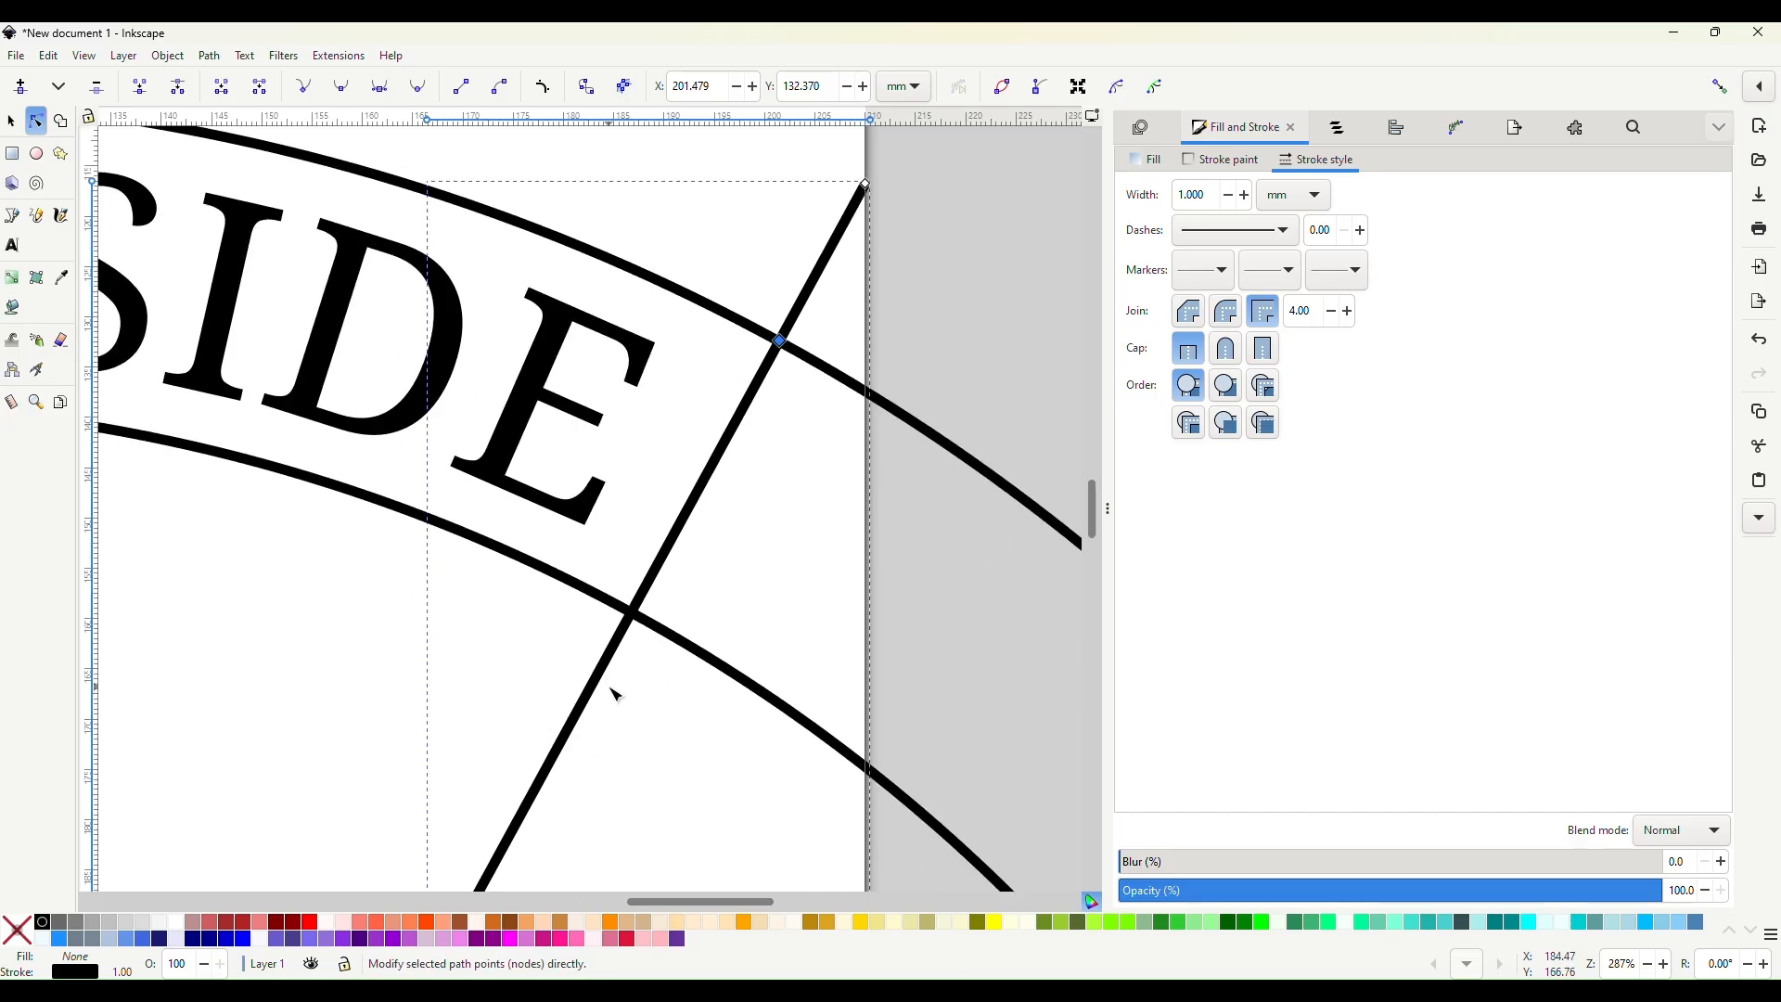
double_click(634, 613)
Delete both end nodes of the right radial line so it spans only between the two circles.
left_click_drag(916, 280, 838, 159)
scroll(878, 521, "down", 12)
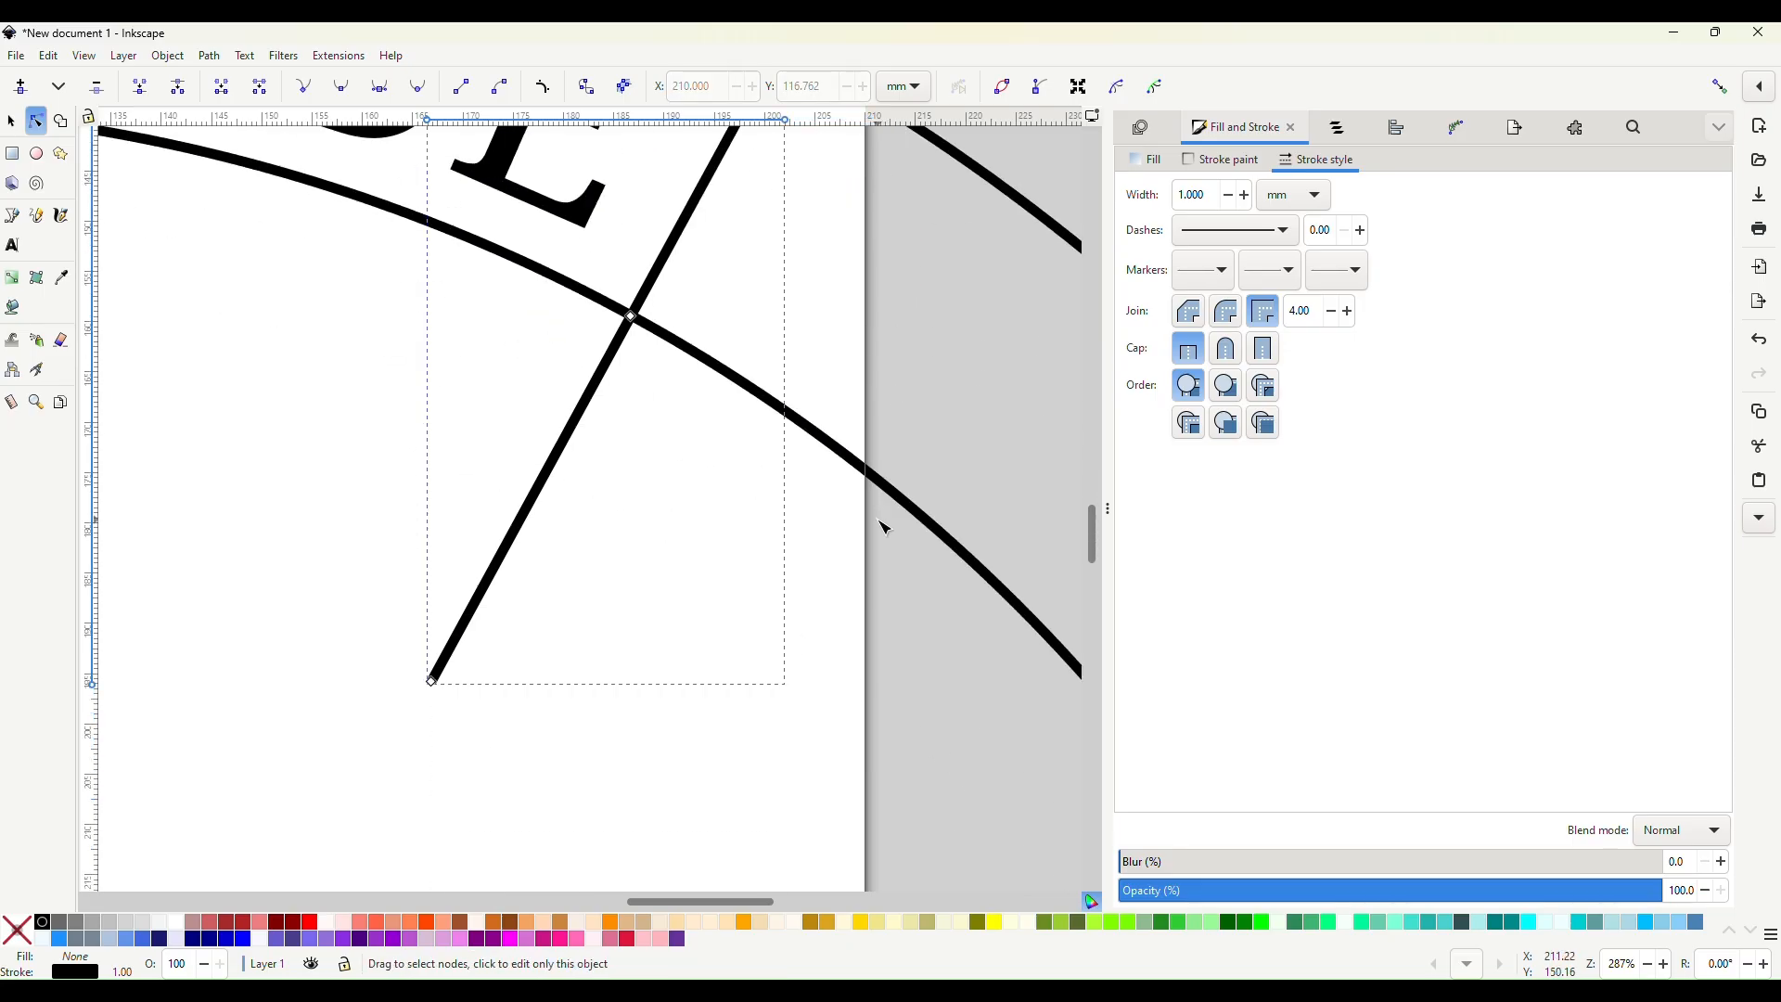
left_click_drag(526, 661, 416, 466)
scroll(403, 482, "up", 5)
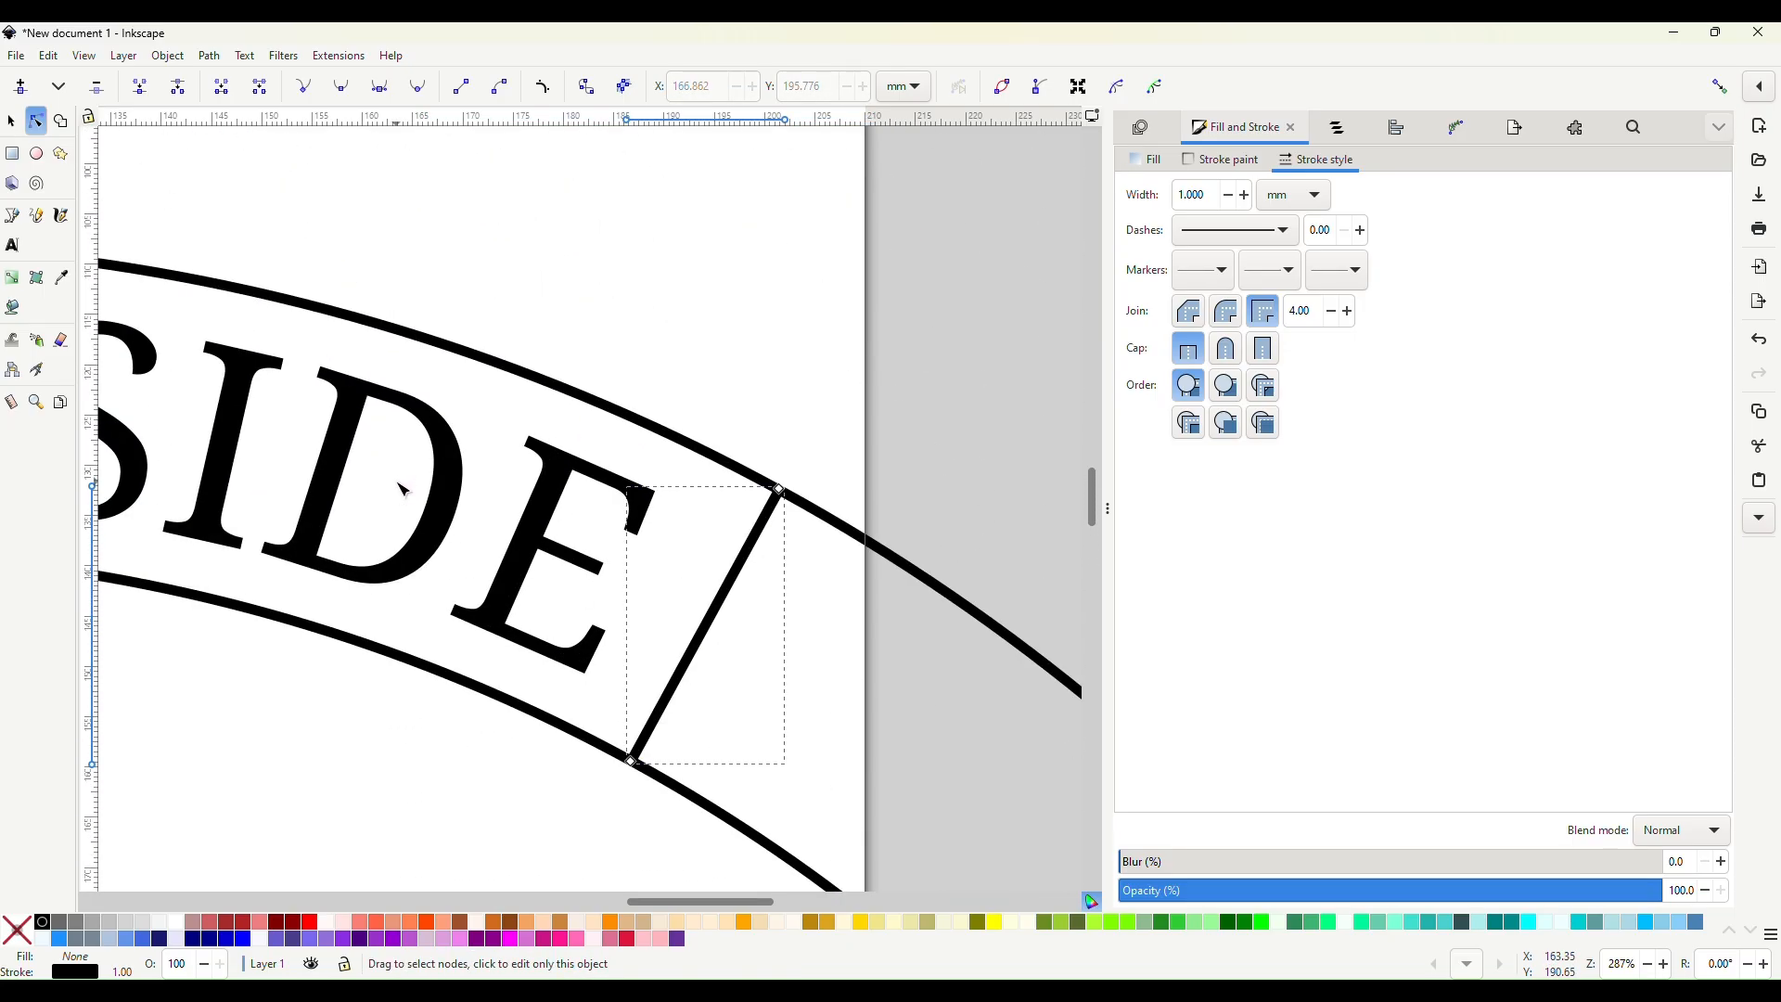
Trim the left radial line's upper end at the outer circle by adding a node there and deleting the end node.
scroll(404, 482, "left", 15)
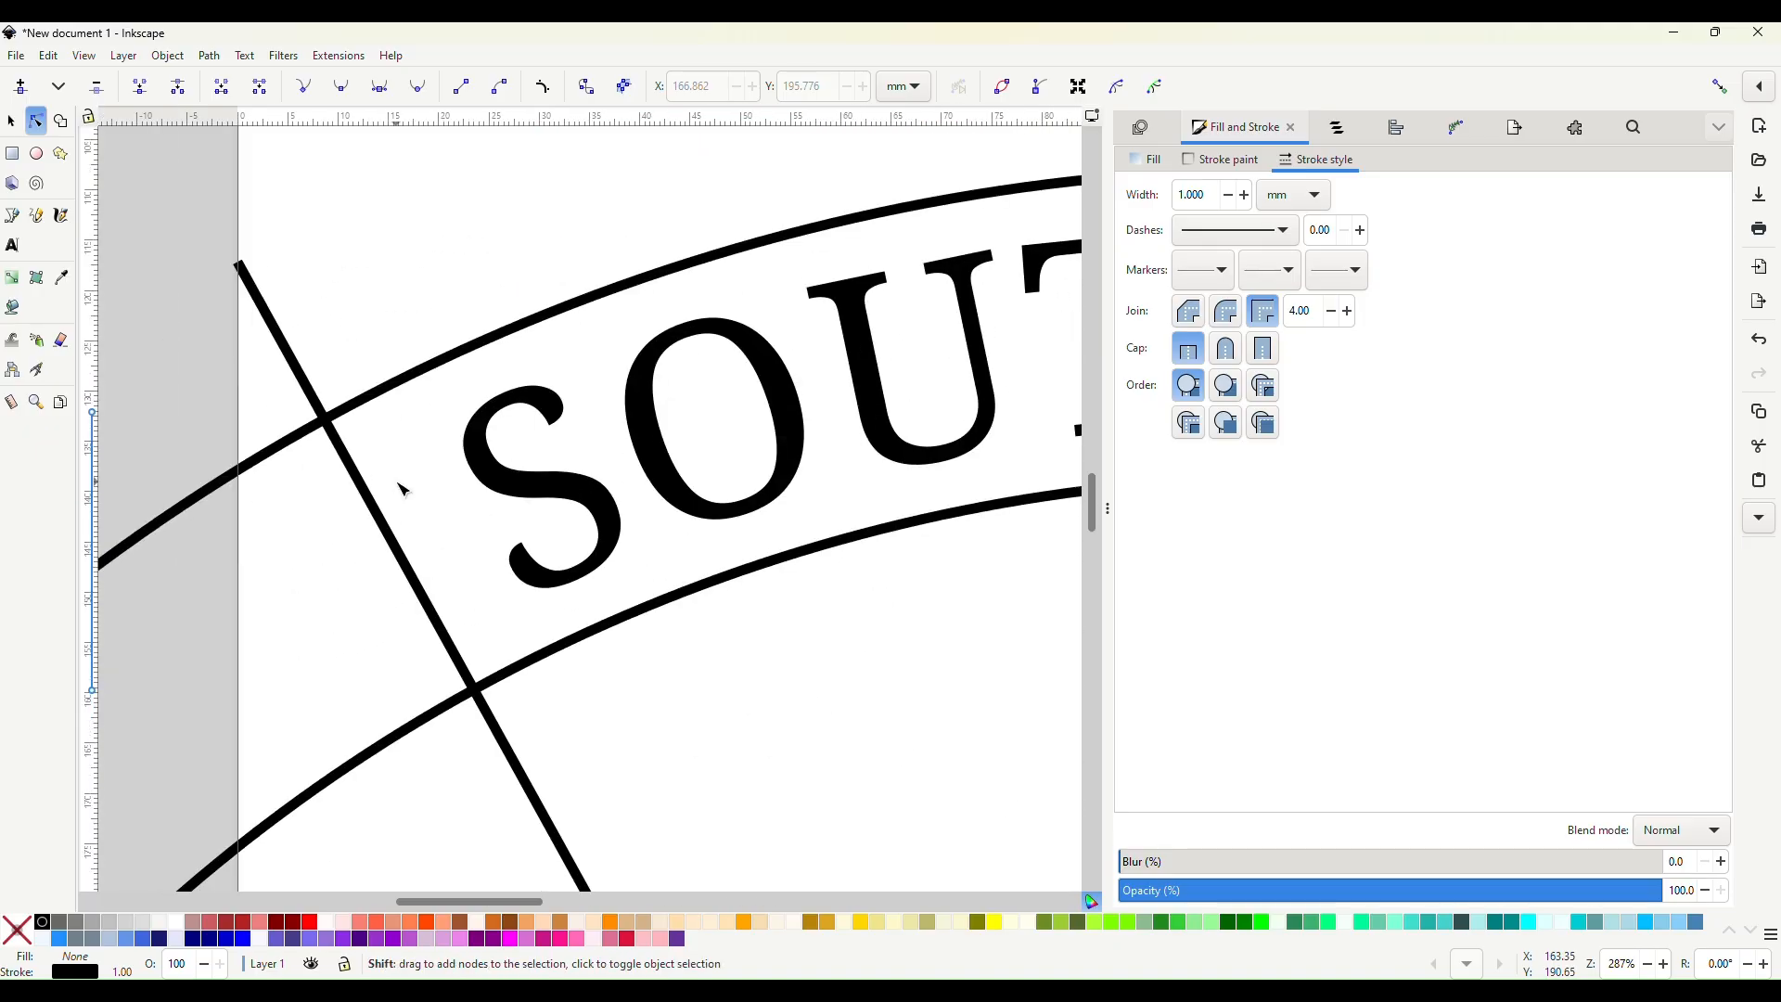
left_click(390, 461)
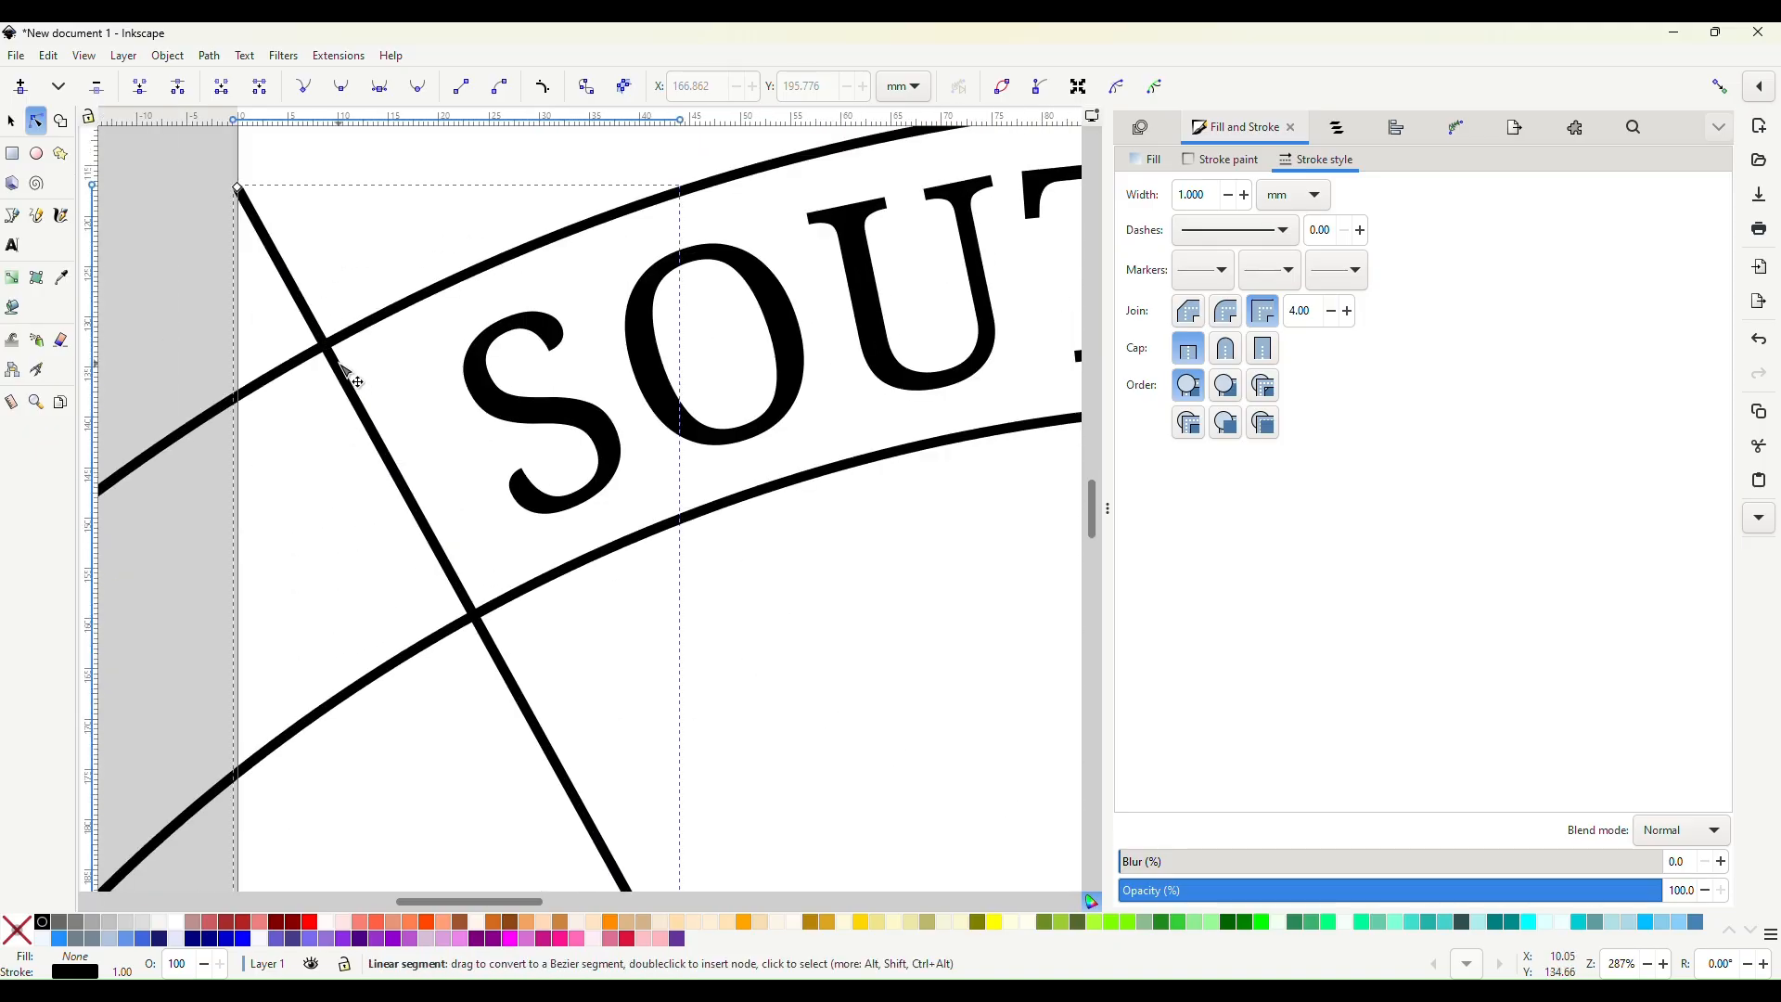
left_click(238, 187)
key("Delete")
Add a node where the left radial line crosses the inner circle and delete the line's lower end node.
scroll(437, 437, "down", 12)
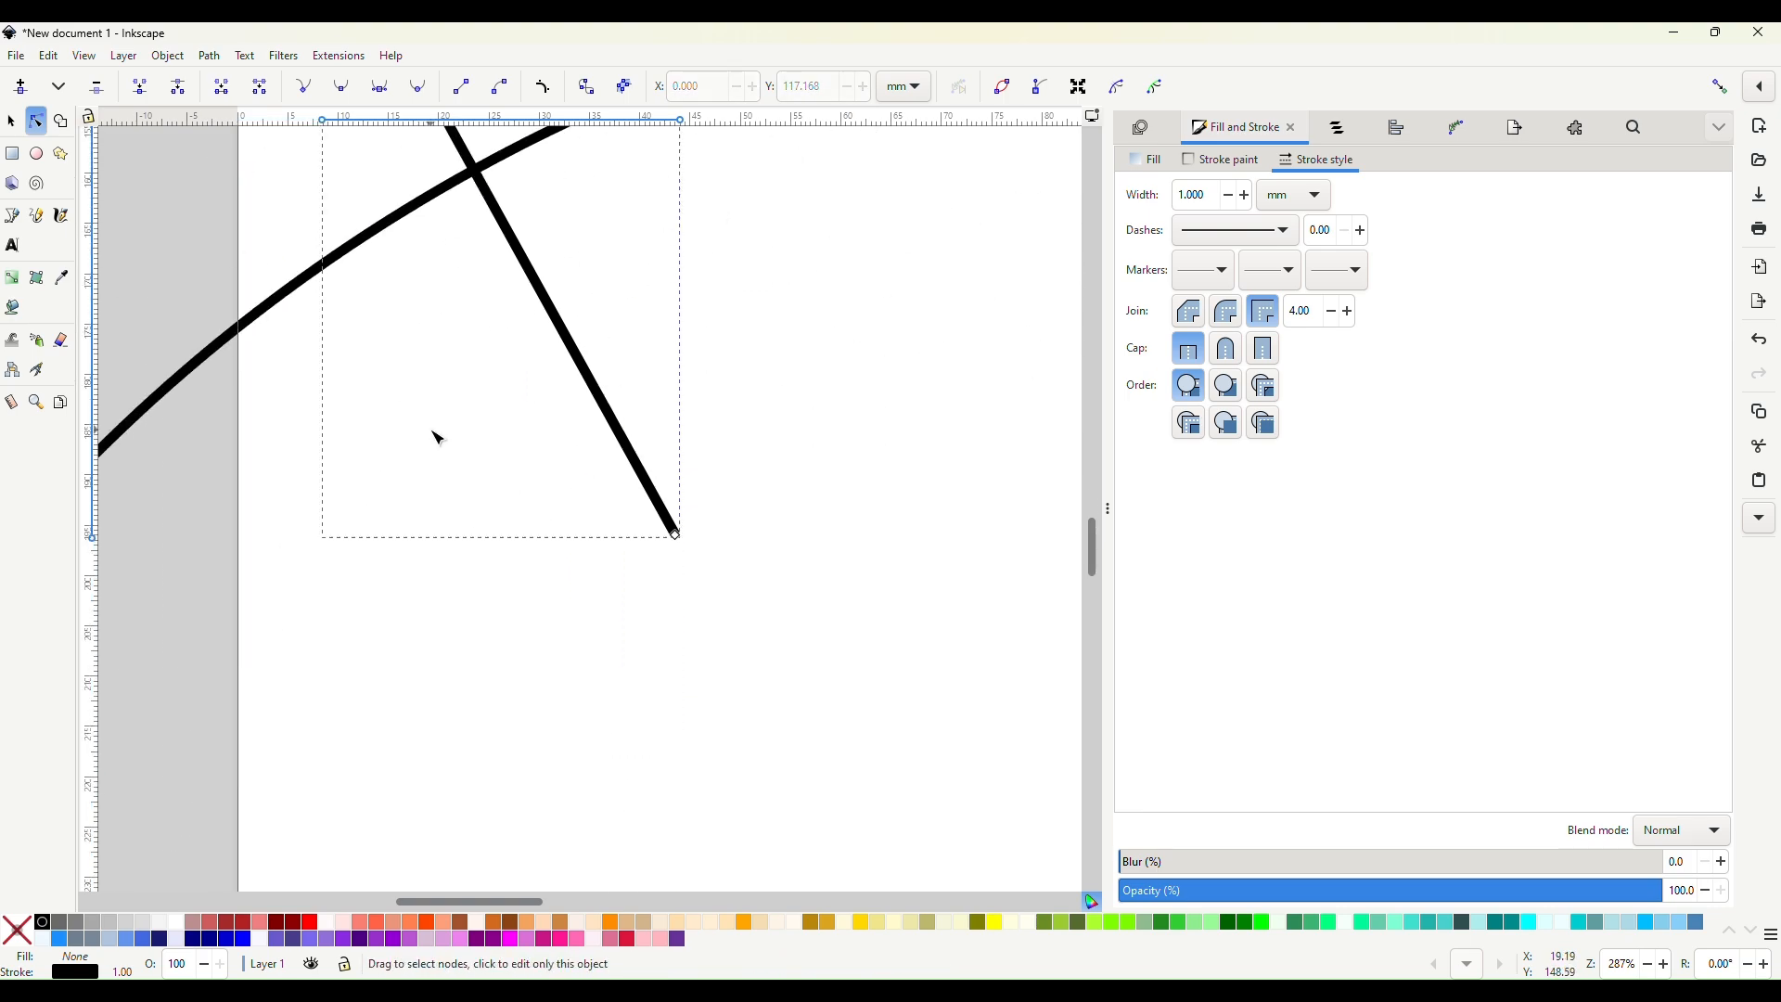
scroll(623, 428, "up", 5)
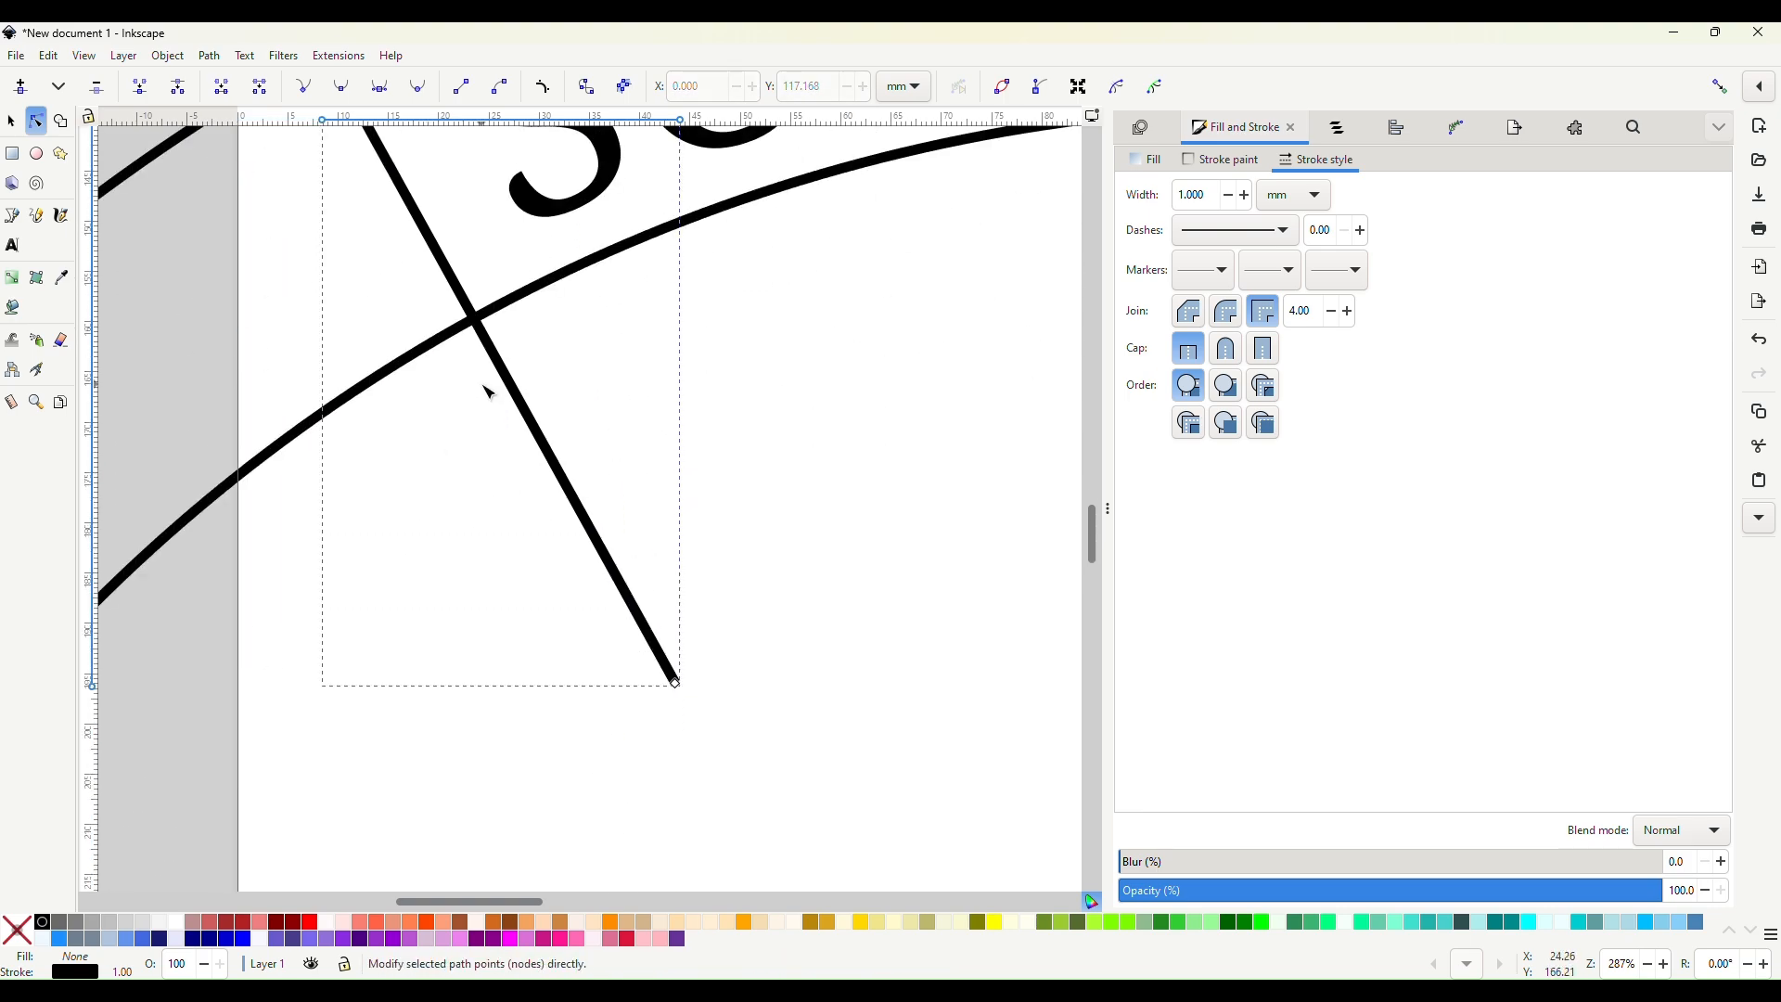
left_click(477, 323)
left_click_drag(720, 725, 644, 653)
key("Delete")
Insert nodes on the inner circle where the left and right radial lines meet it.
scroll(633, 655, "down", 2, "ctrl")
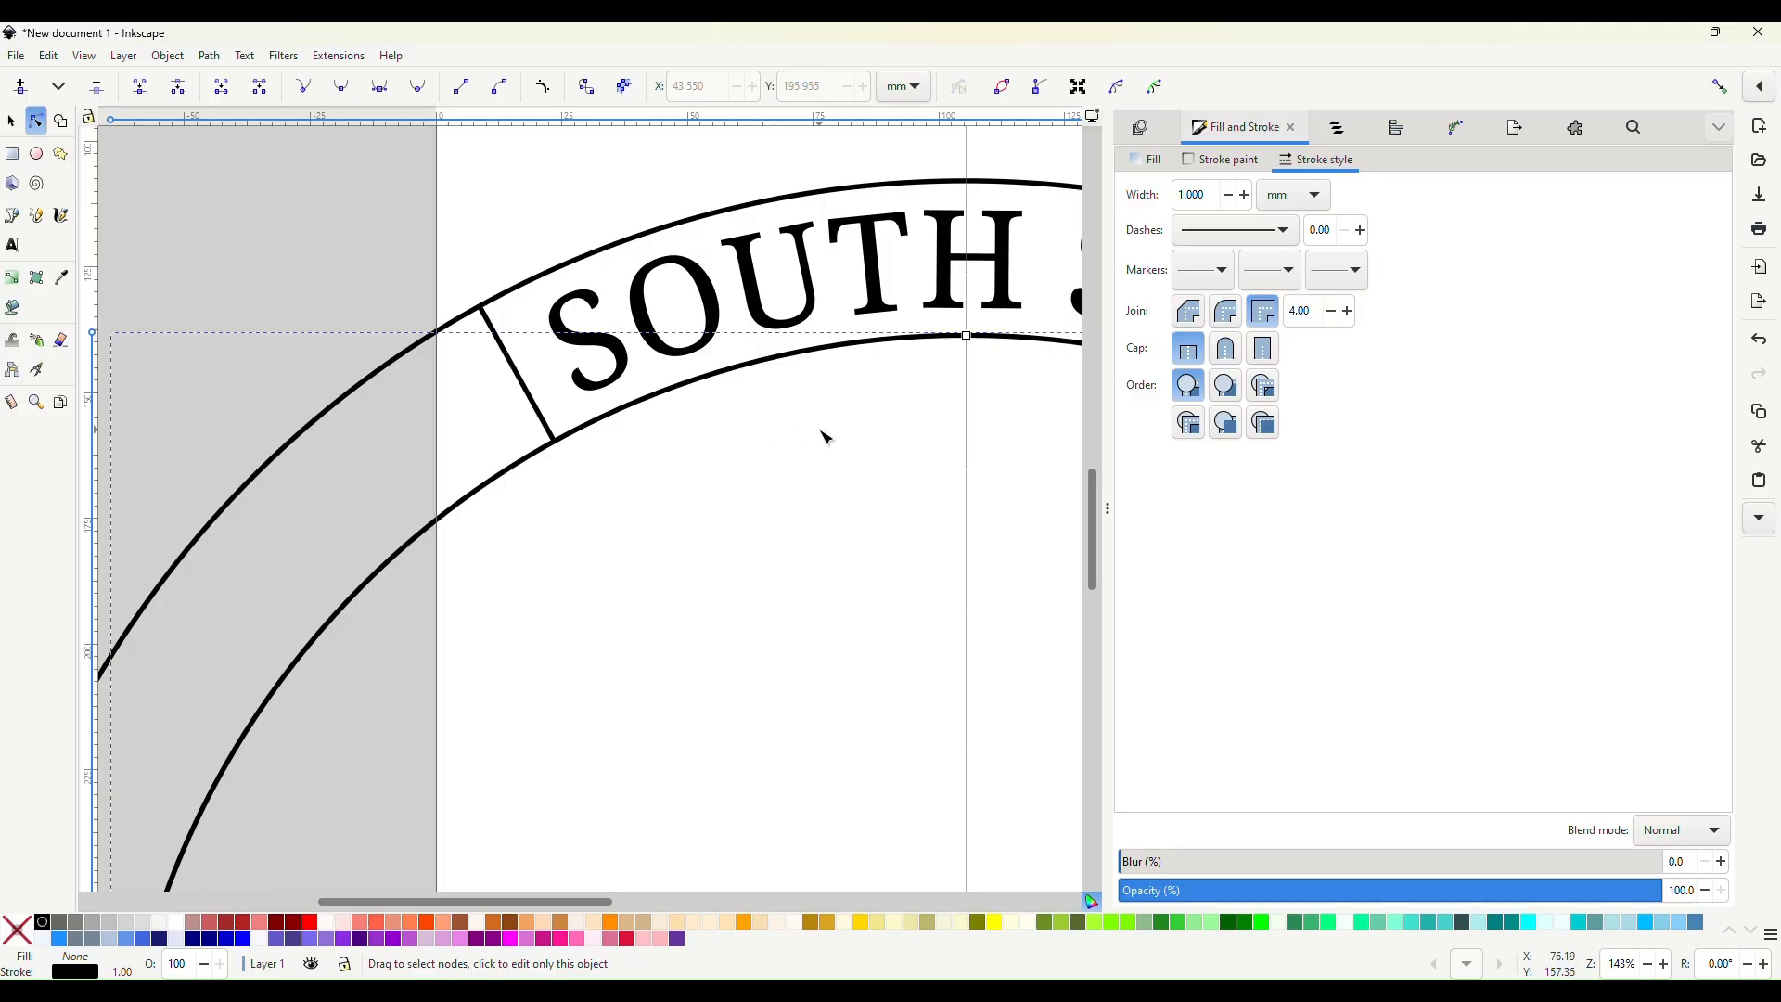
scroll(598, 496, "up", 4, "ctrl")
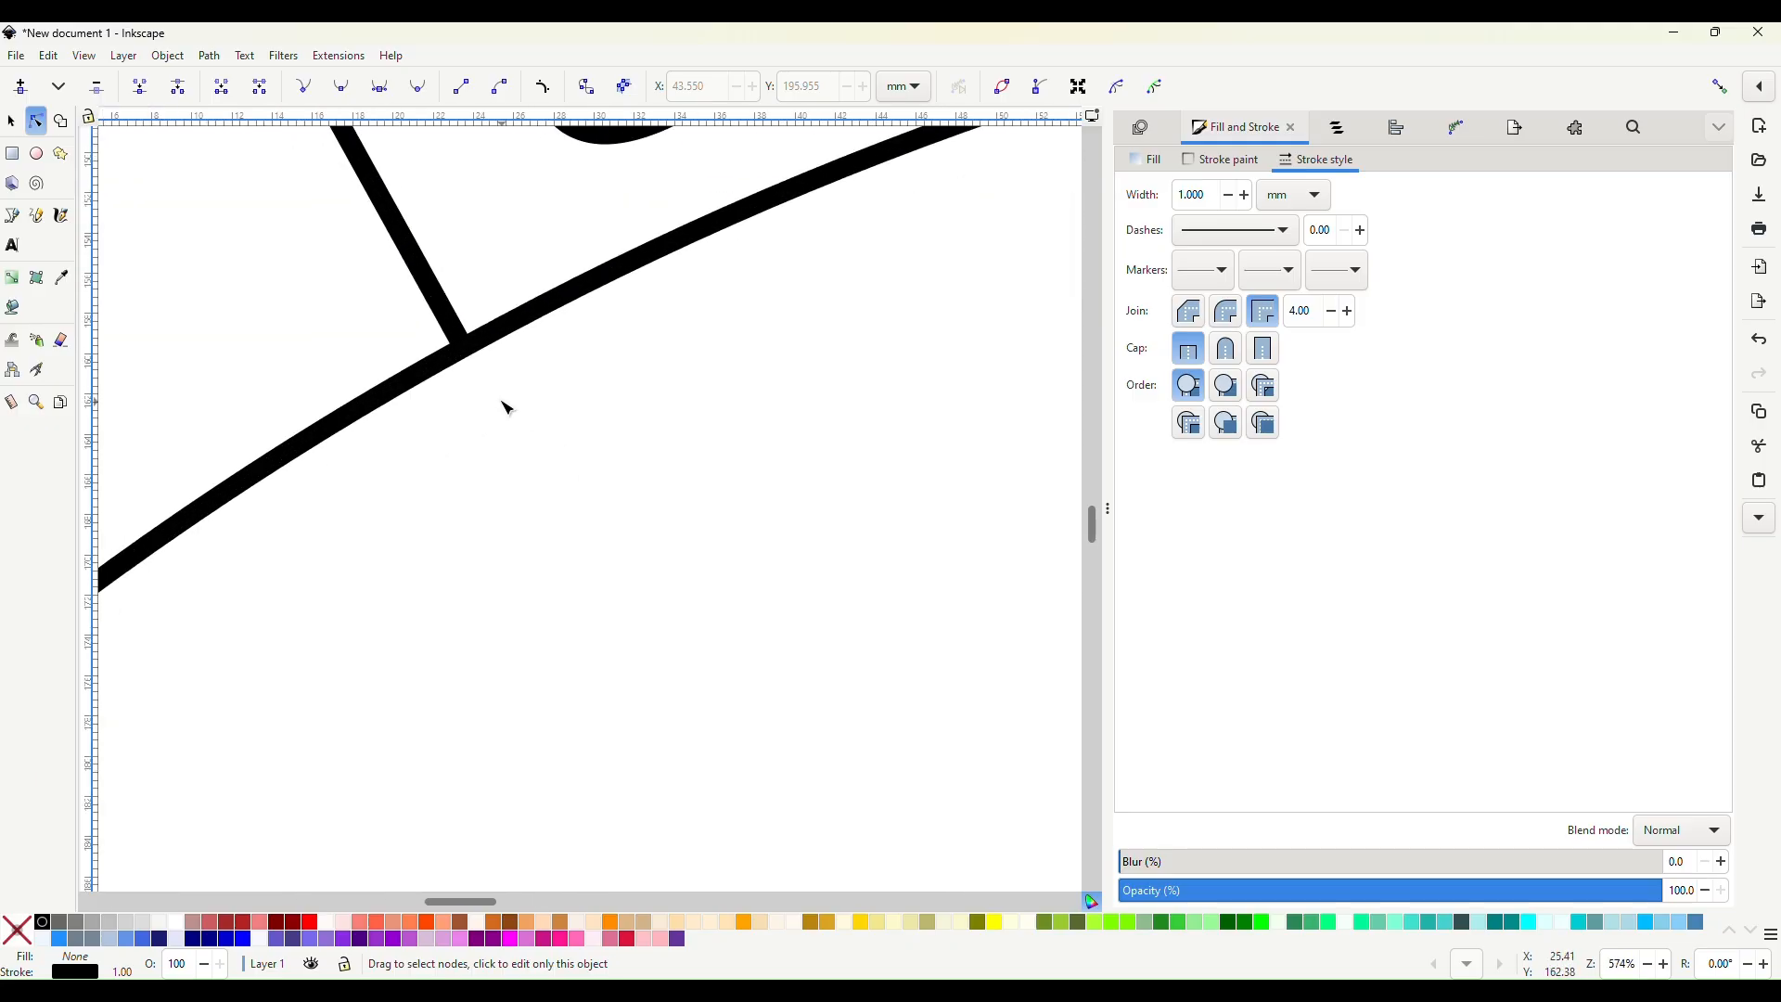
scroll(580, 343, "down", 3, "ctrl")
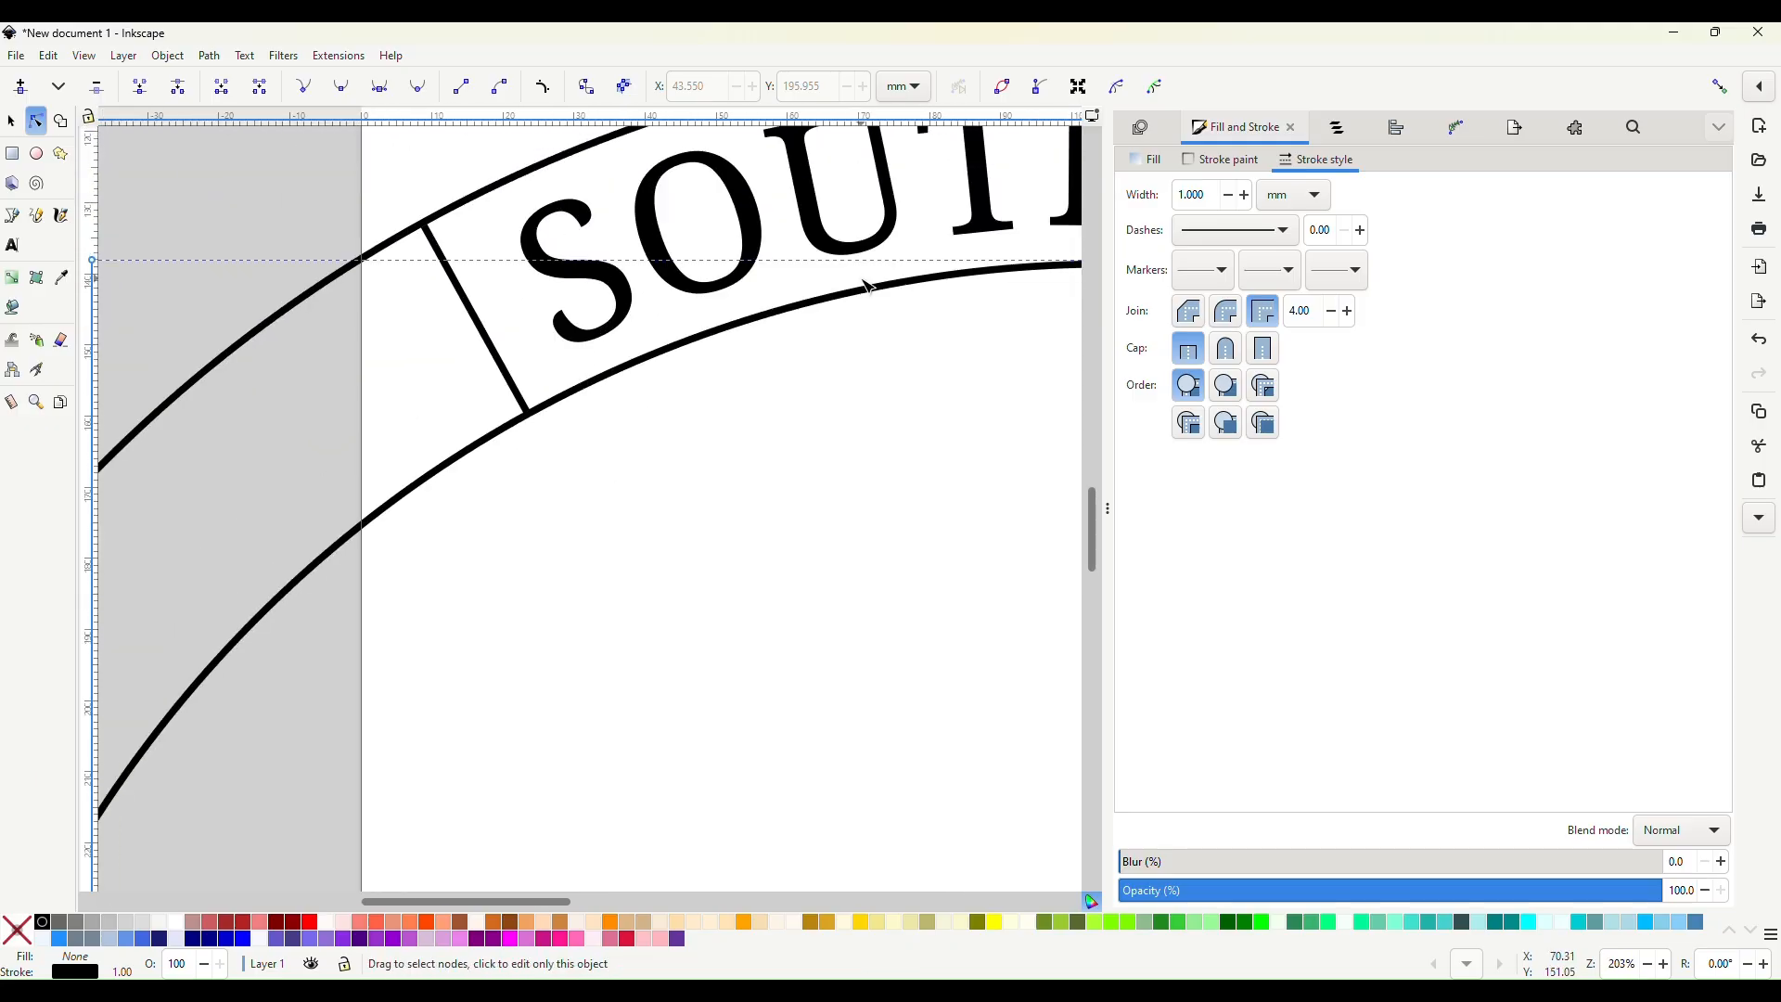
scroll(858, 302, "right", 2)
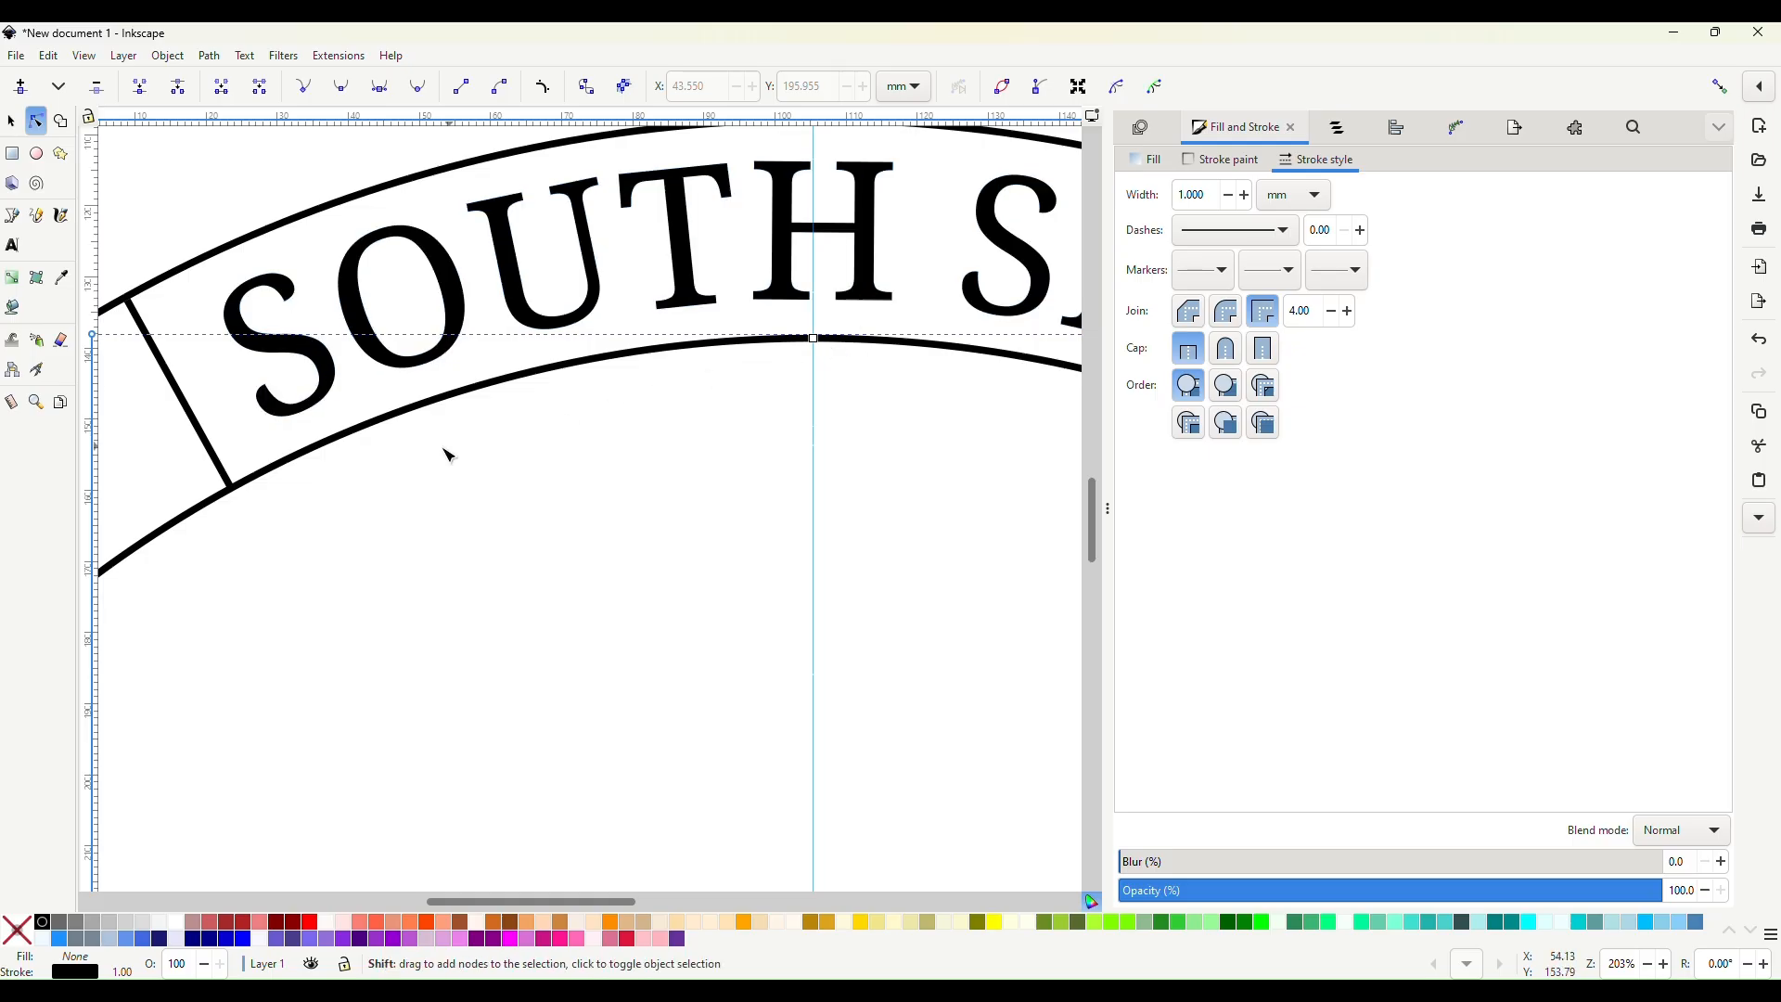
scroll(191, 496, "up", 5, "ctrl")
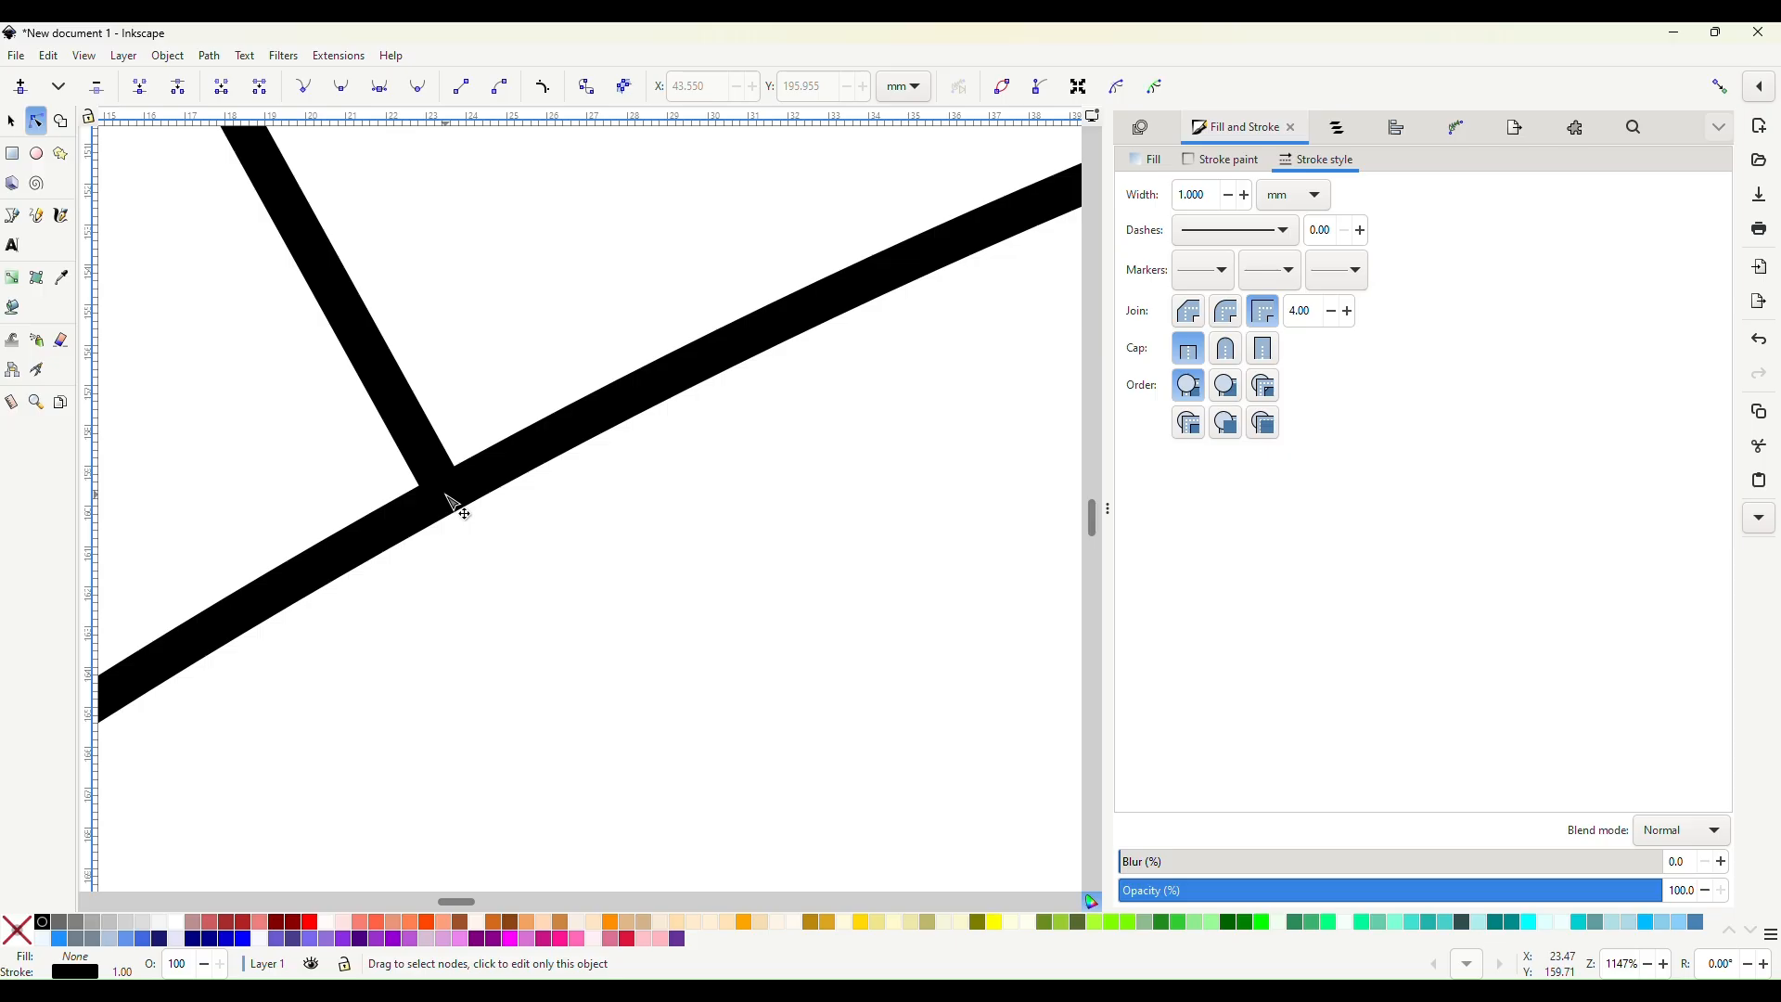
double_click(445, 495)
scroll(520, 567, "down", 4, "ctrl")
scroll(519, 565, "right", 4)
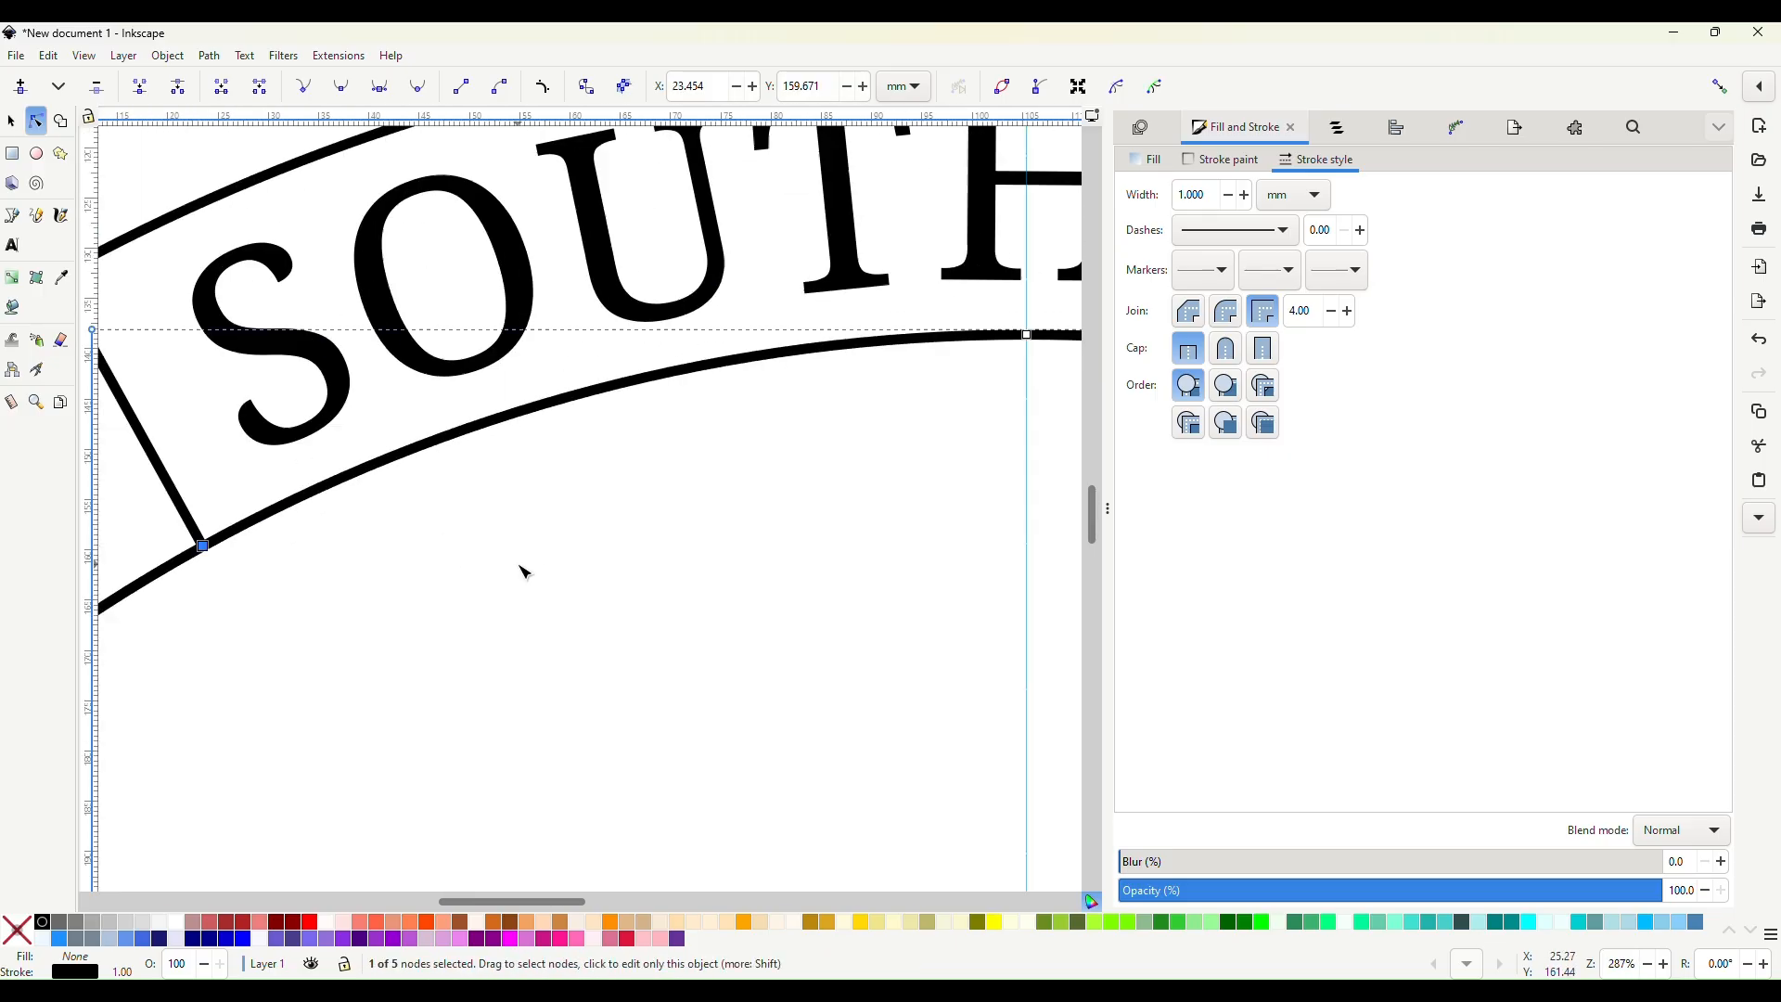
scroll(524, 571, "right", 6)
left_click(659, 545)
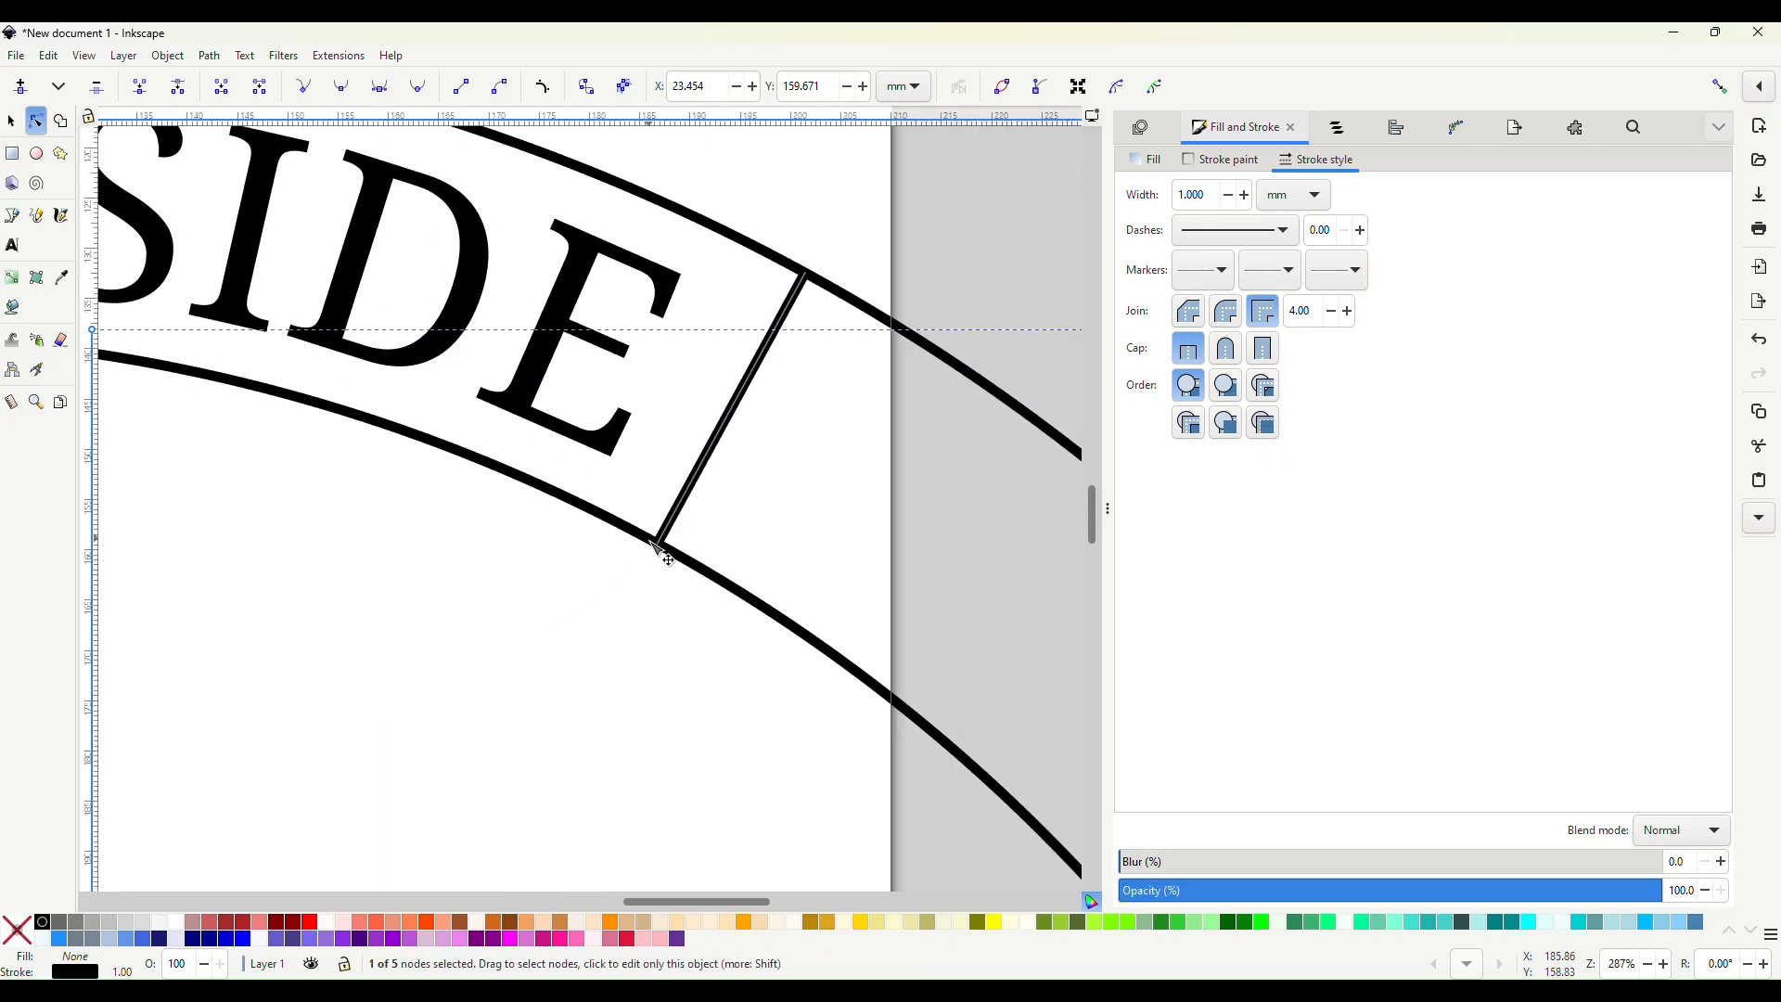
key("shift+b")
Delete the inner circle's segments between each new node and the circle's neighbouring side node, on both sides.
scroll(656, 622, "down", 4, "ctrl")
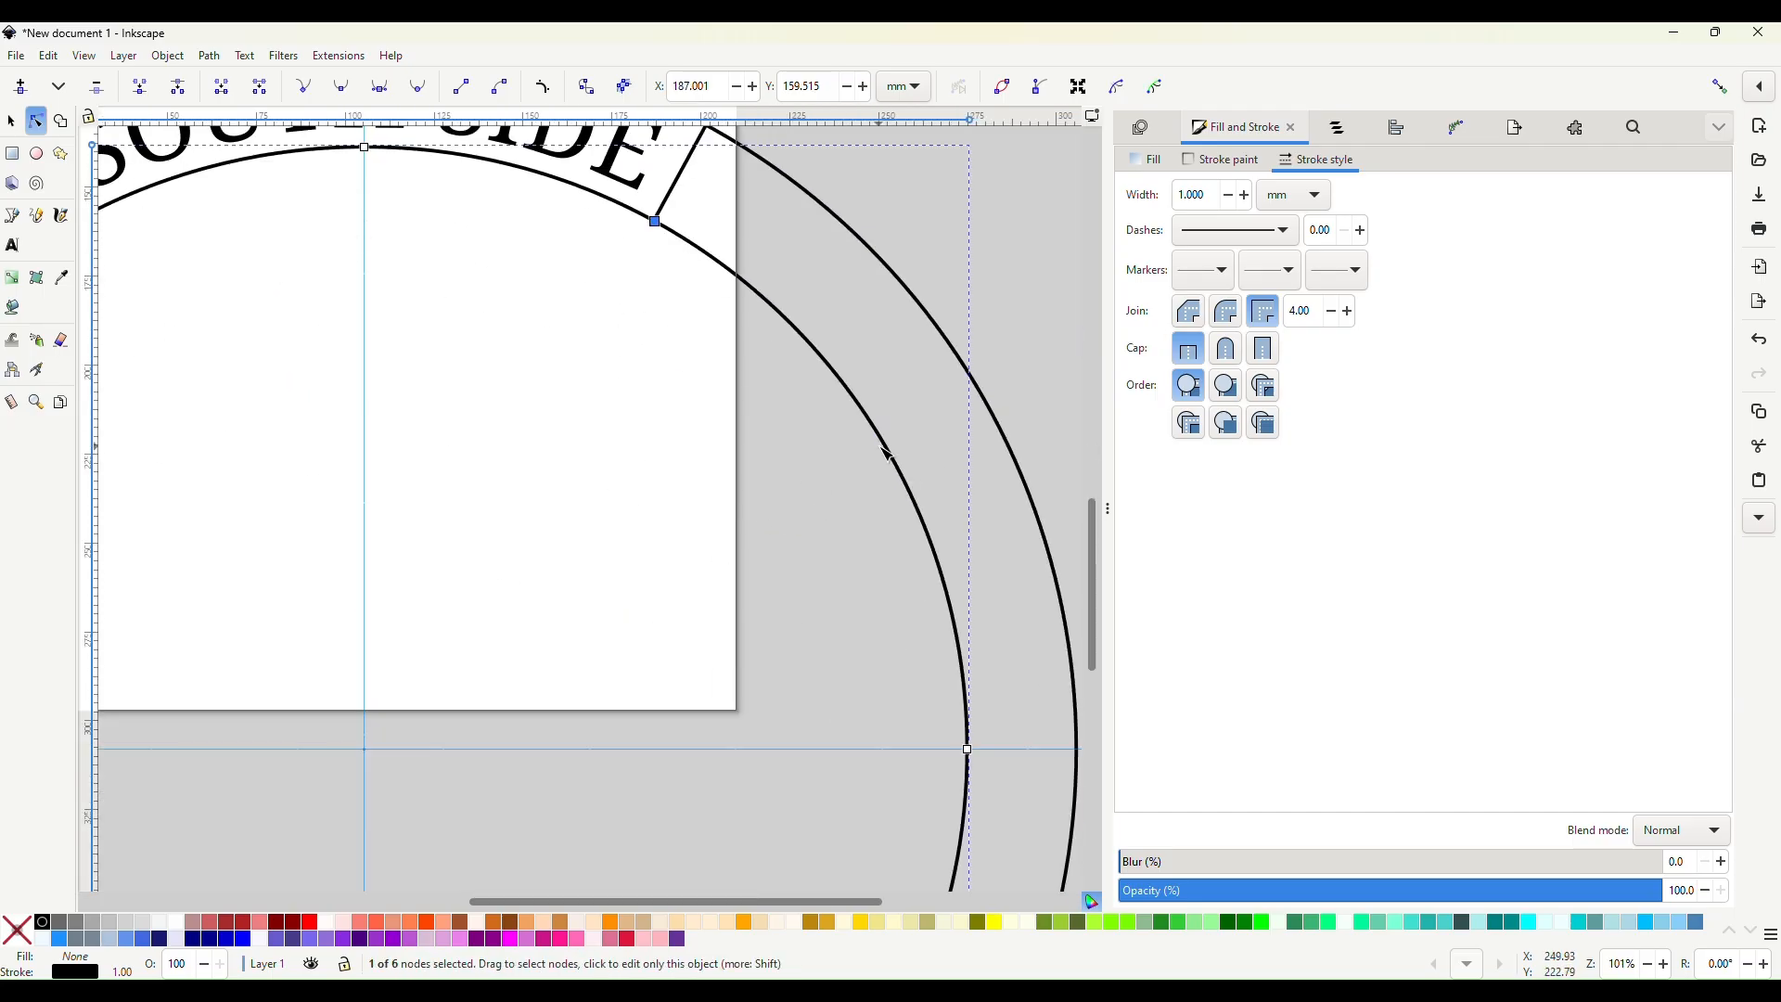
left_click(967, 749)
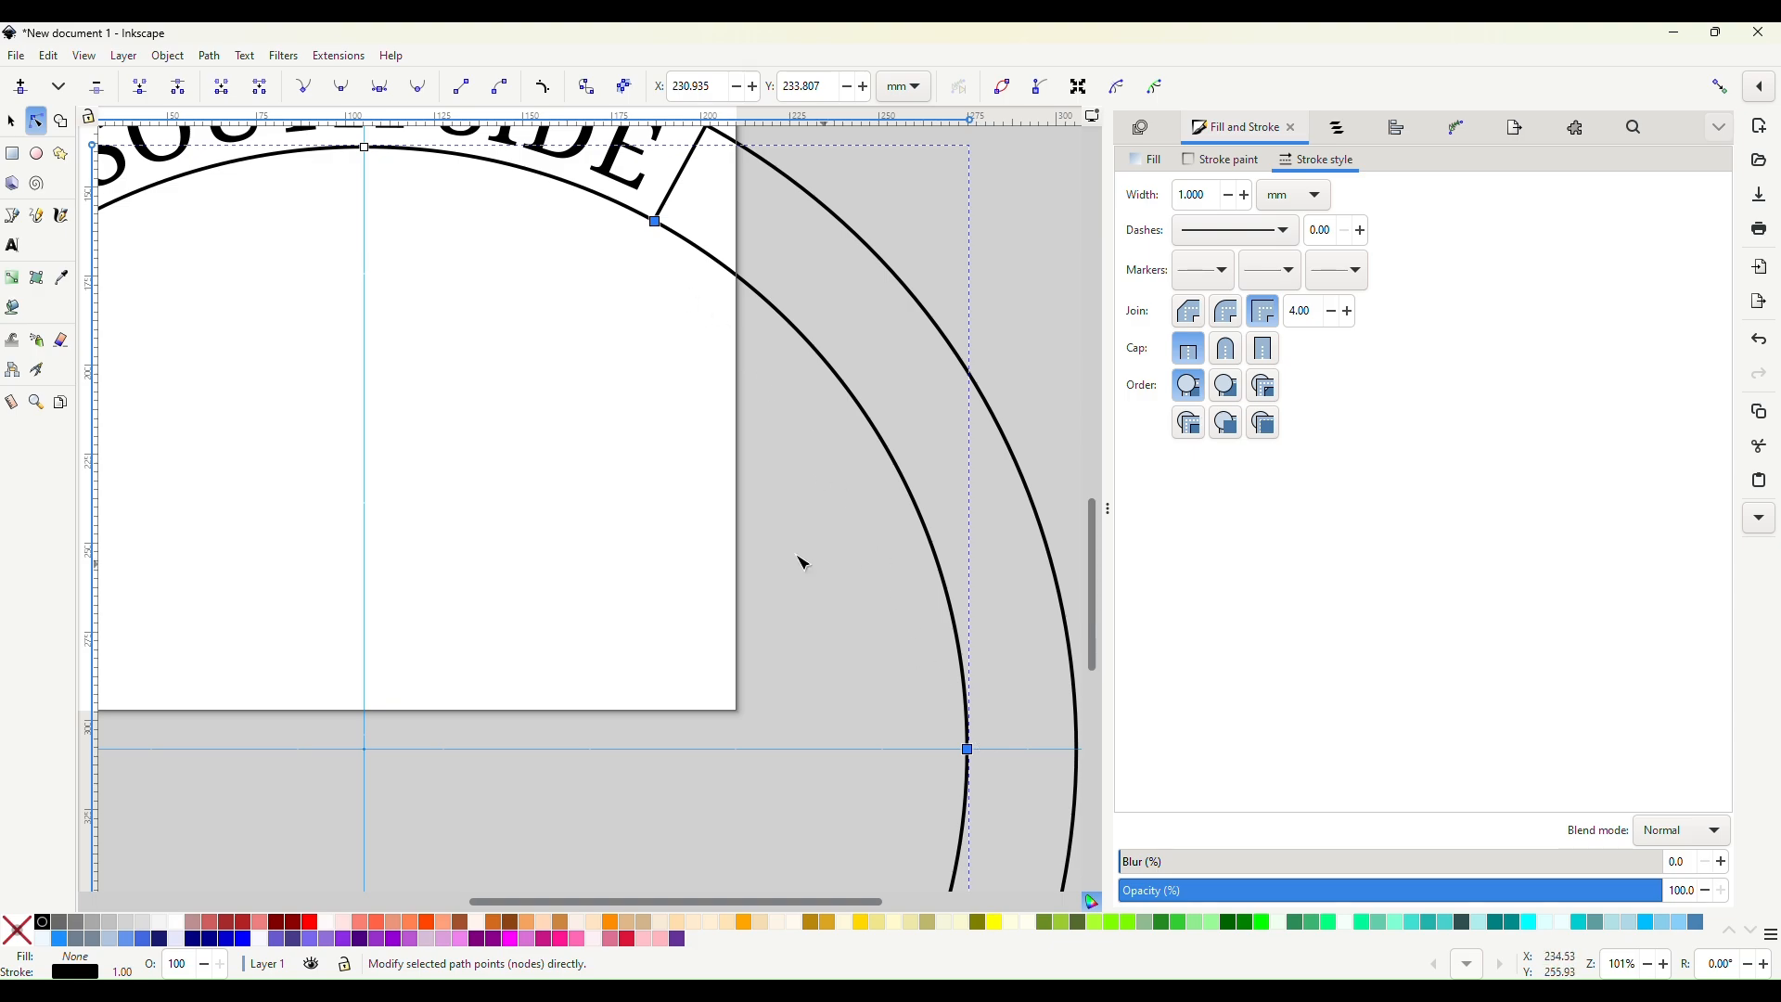
left_click(260, 88)
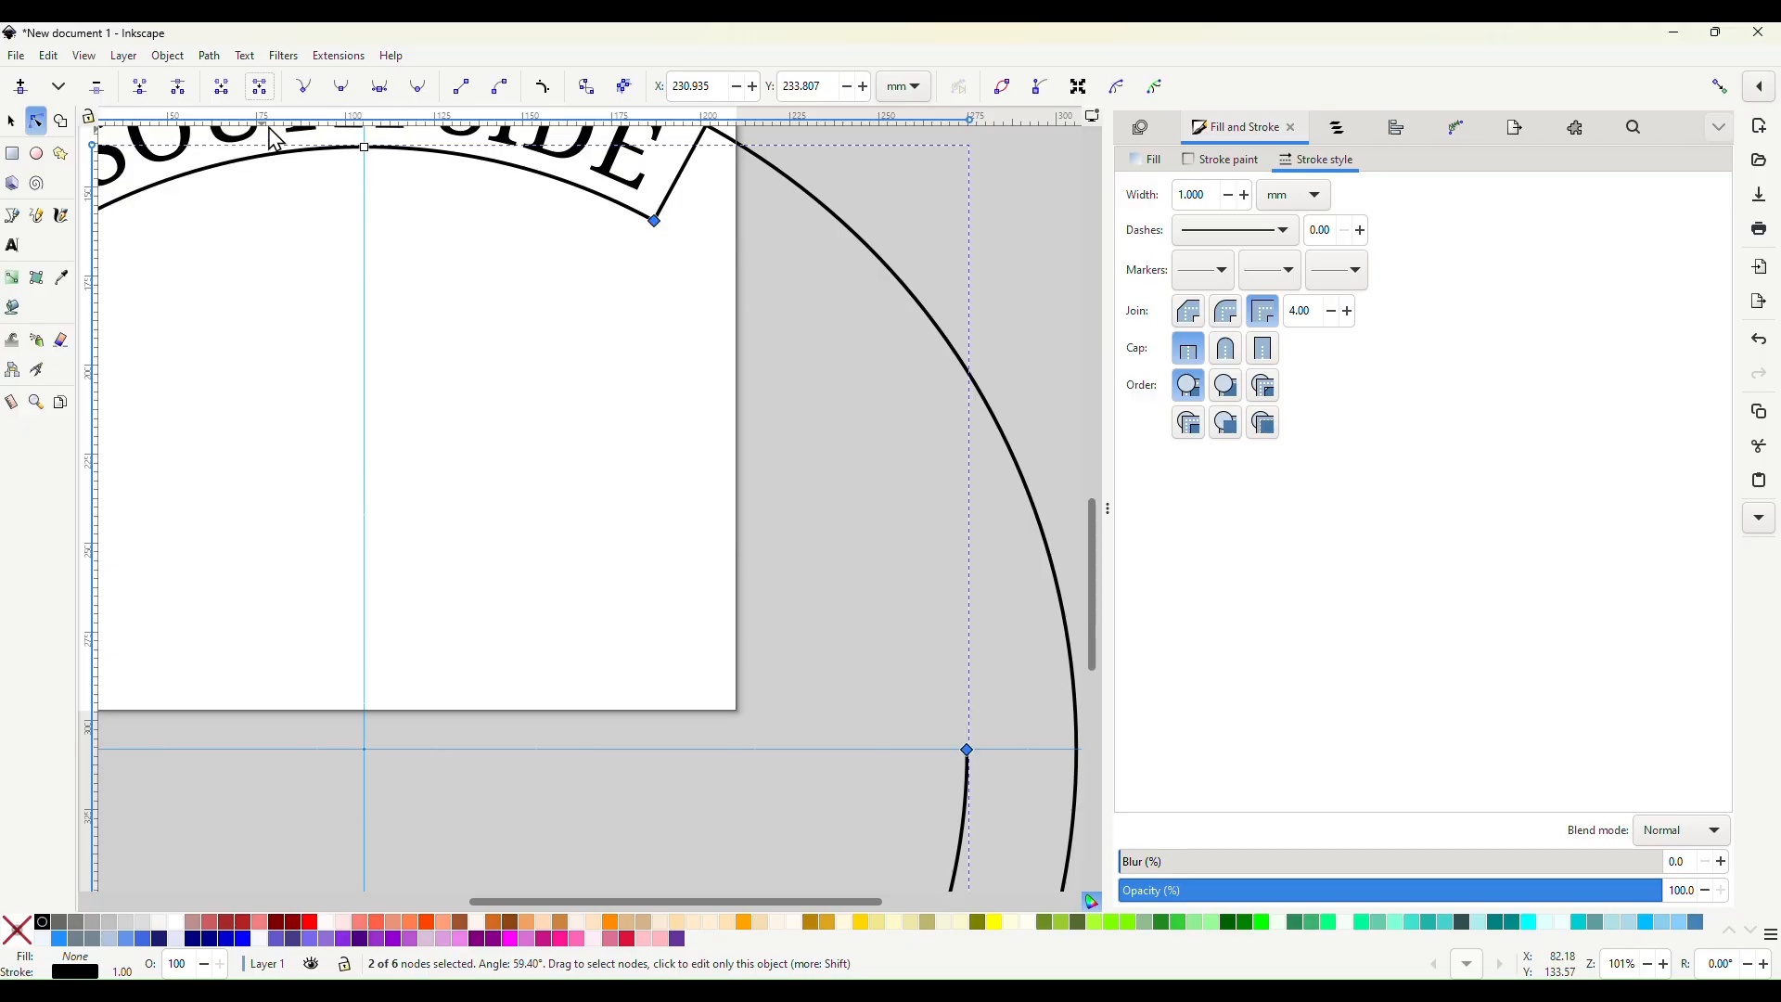
scroll(357, 260, "left", 10)
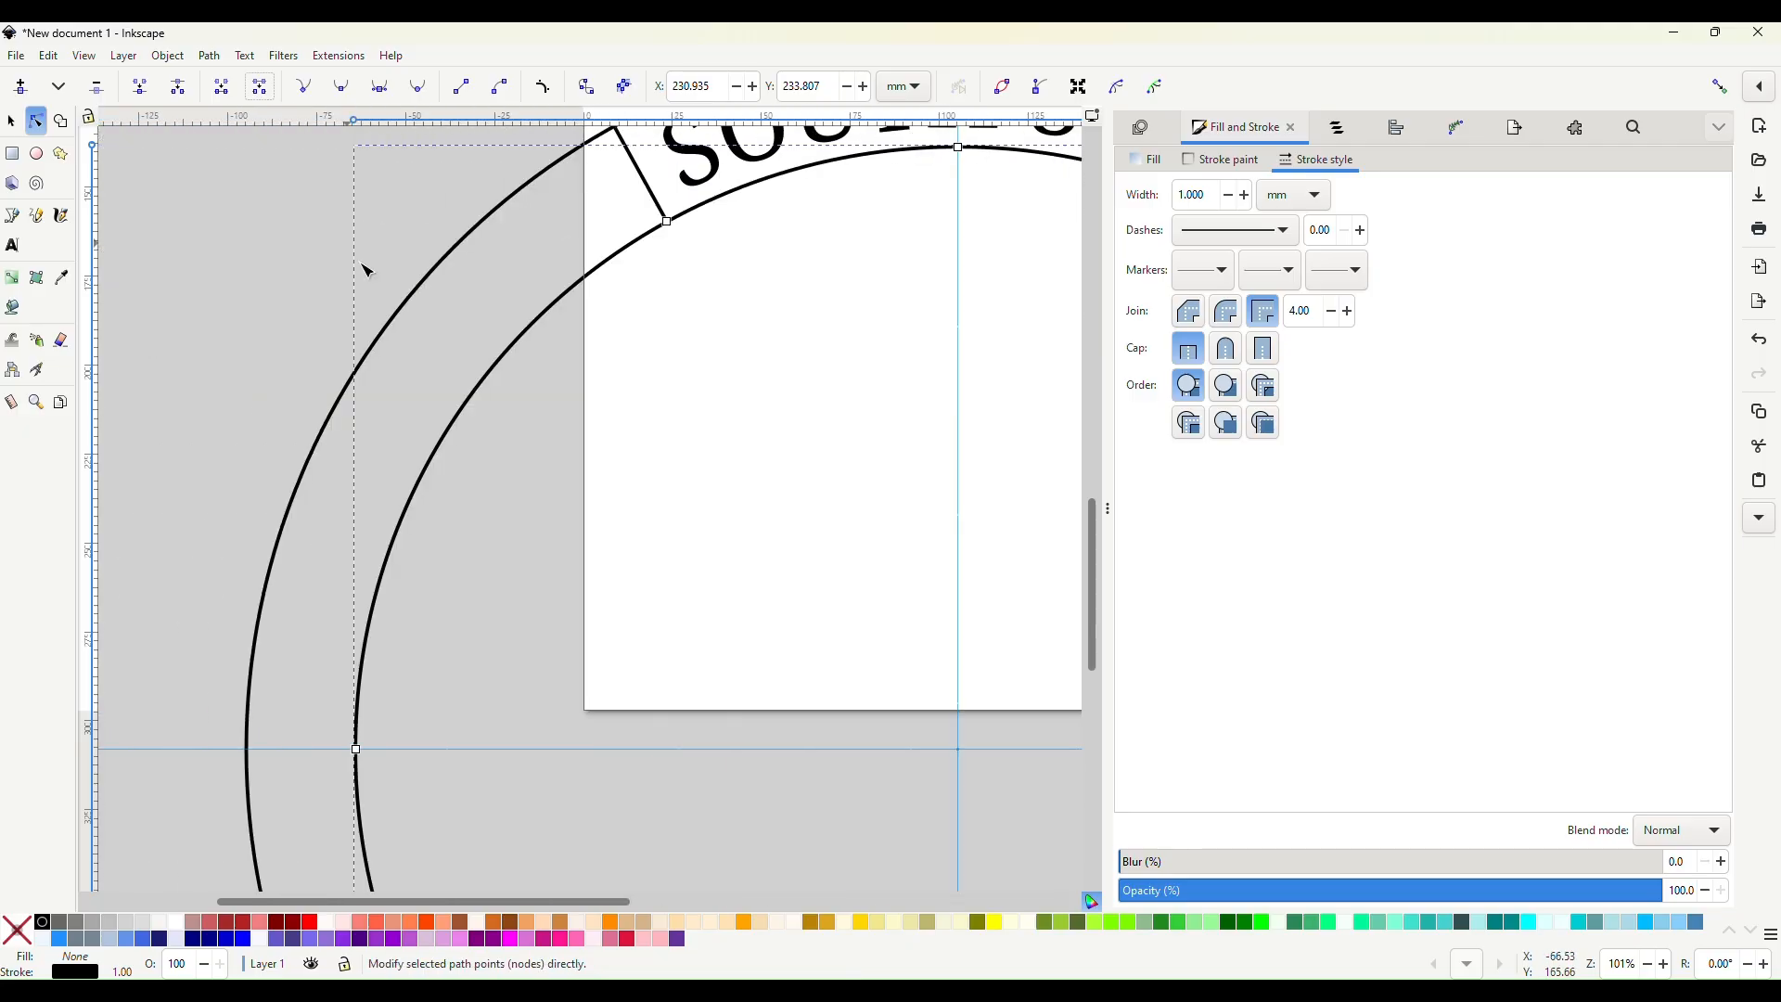
left_click(453, 431)
left_click(259, 91)
Delete the three nodes of the inner circle's remaining lower half, keeping only the arc beneath the text.
scroll(507, 320, "down", 2)
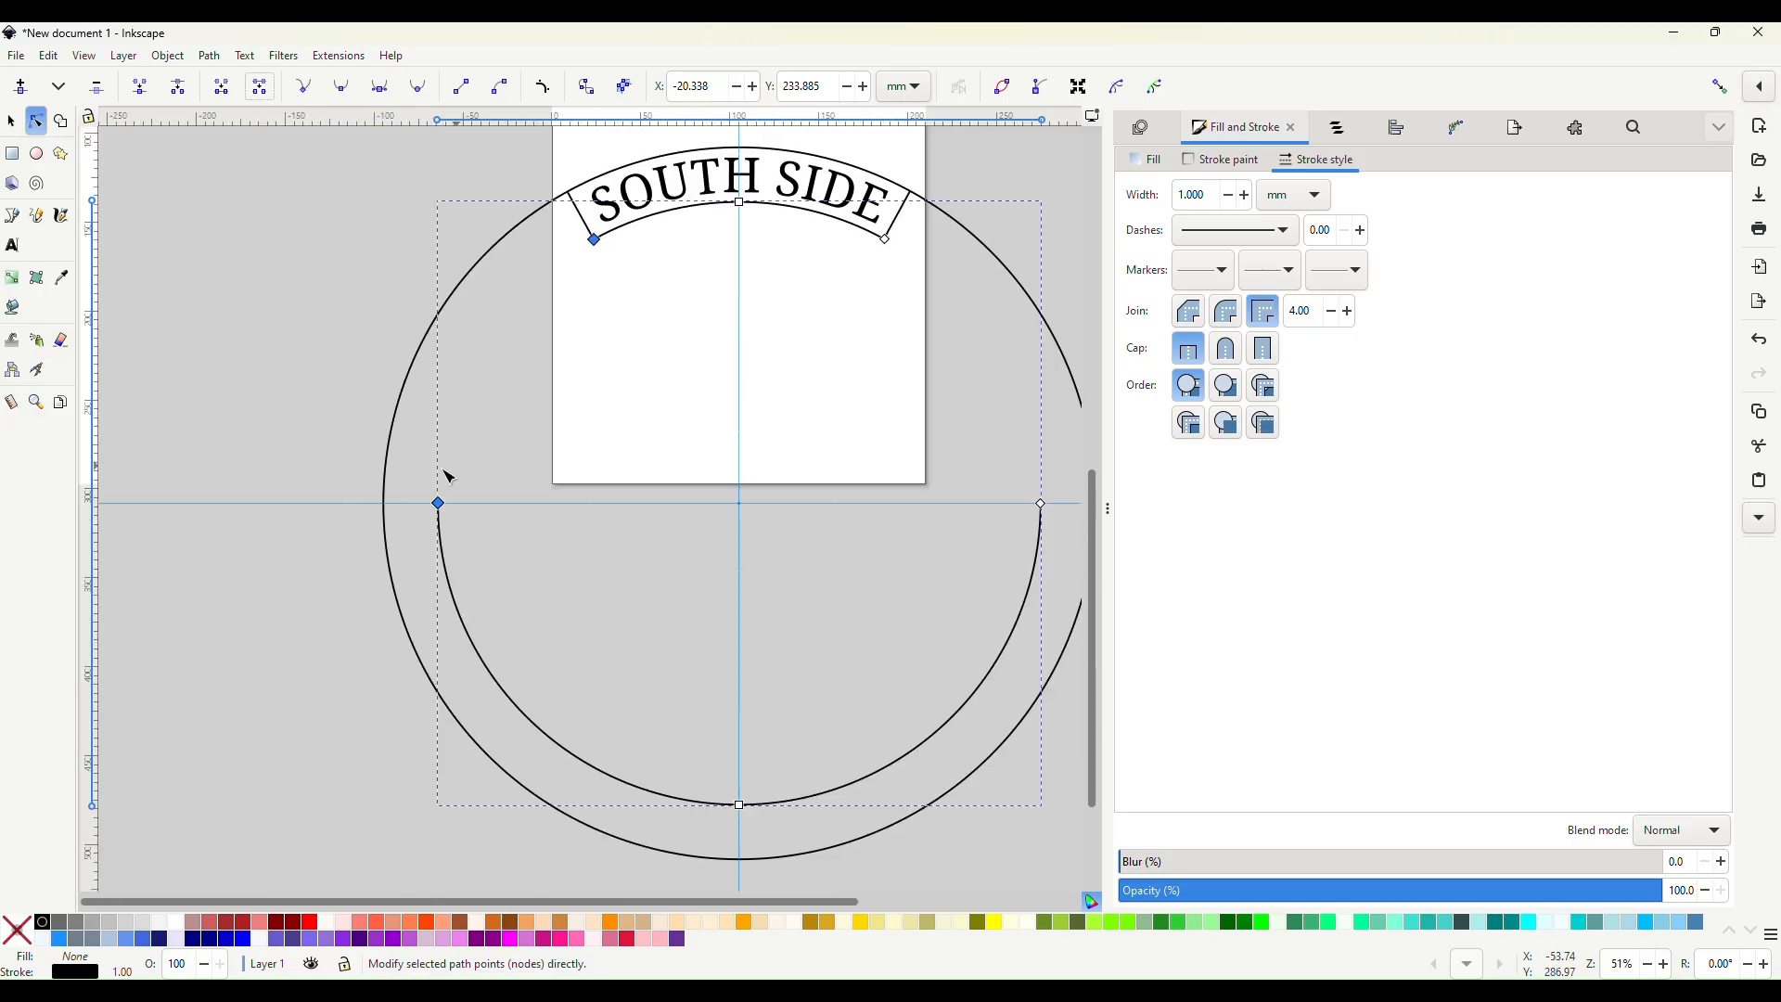
left_click_drag(419, 474, 1076, 809)
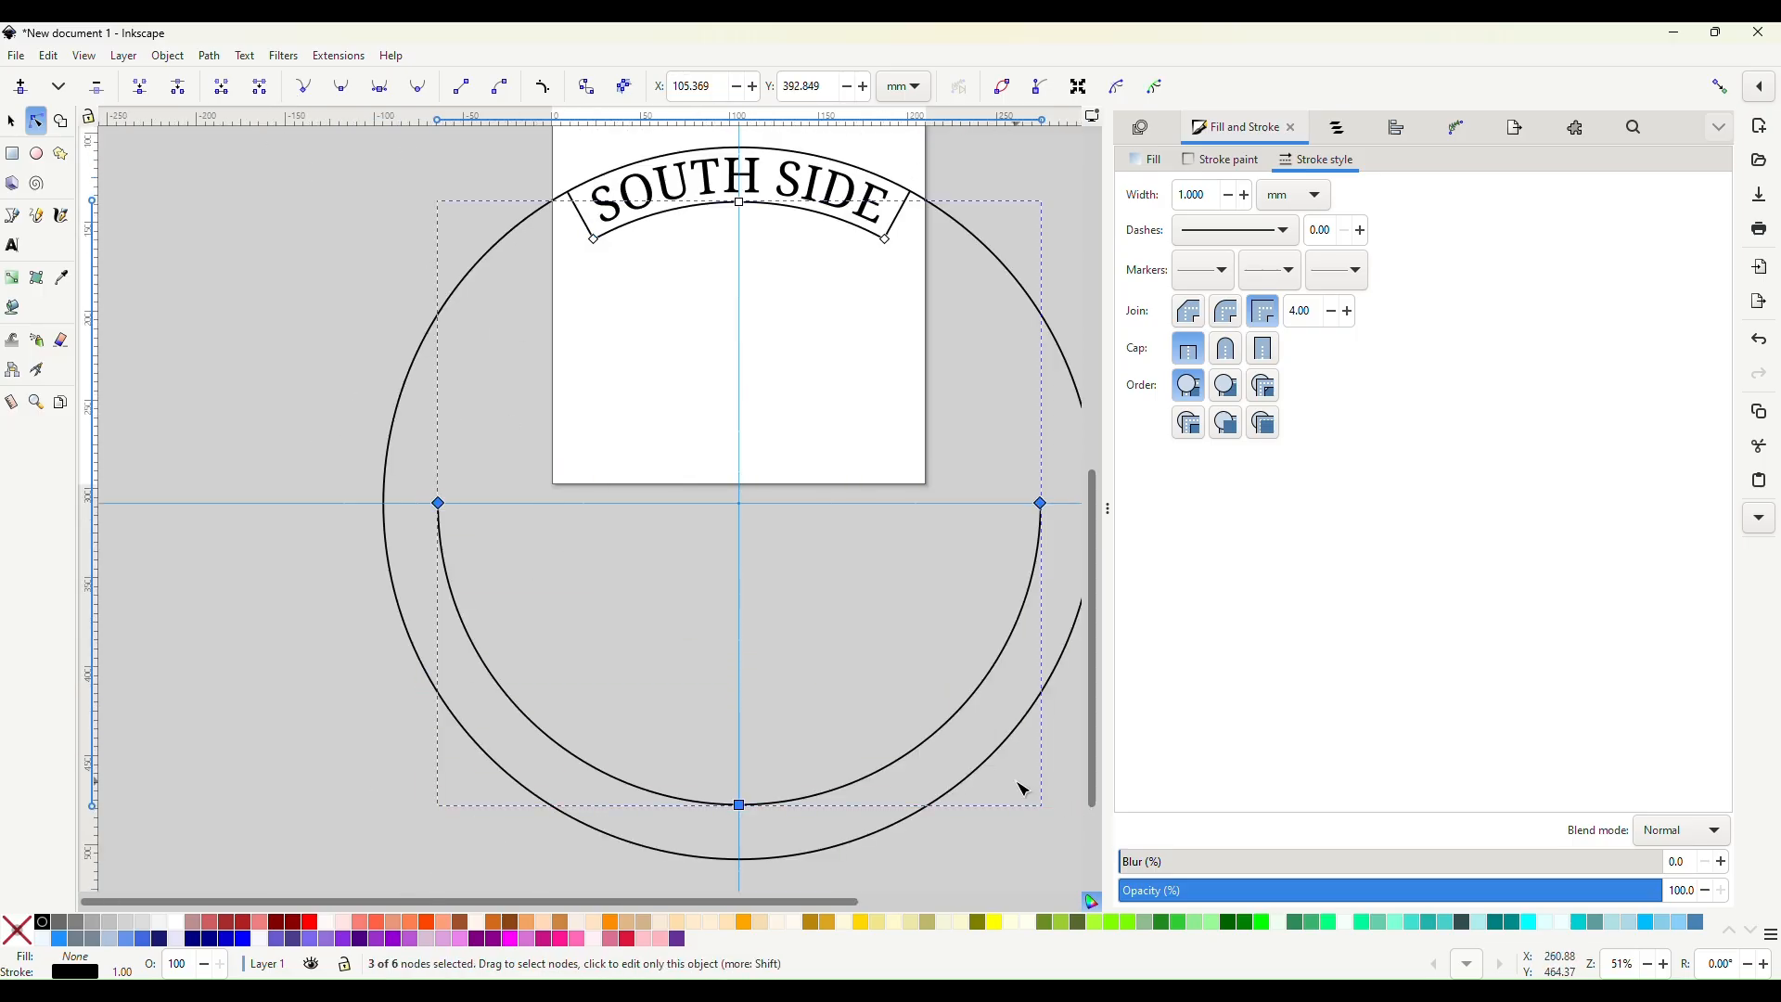
key("Delete")
Insert nodes on the outer circle where the left and right radial lines meet it.
scroll(558, 209, "up", 1)
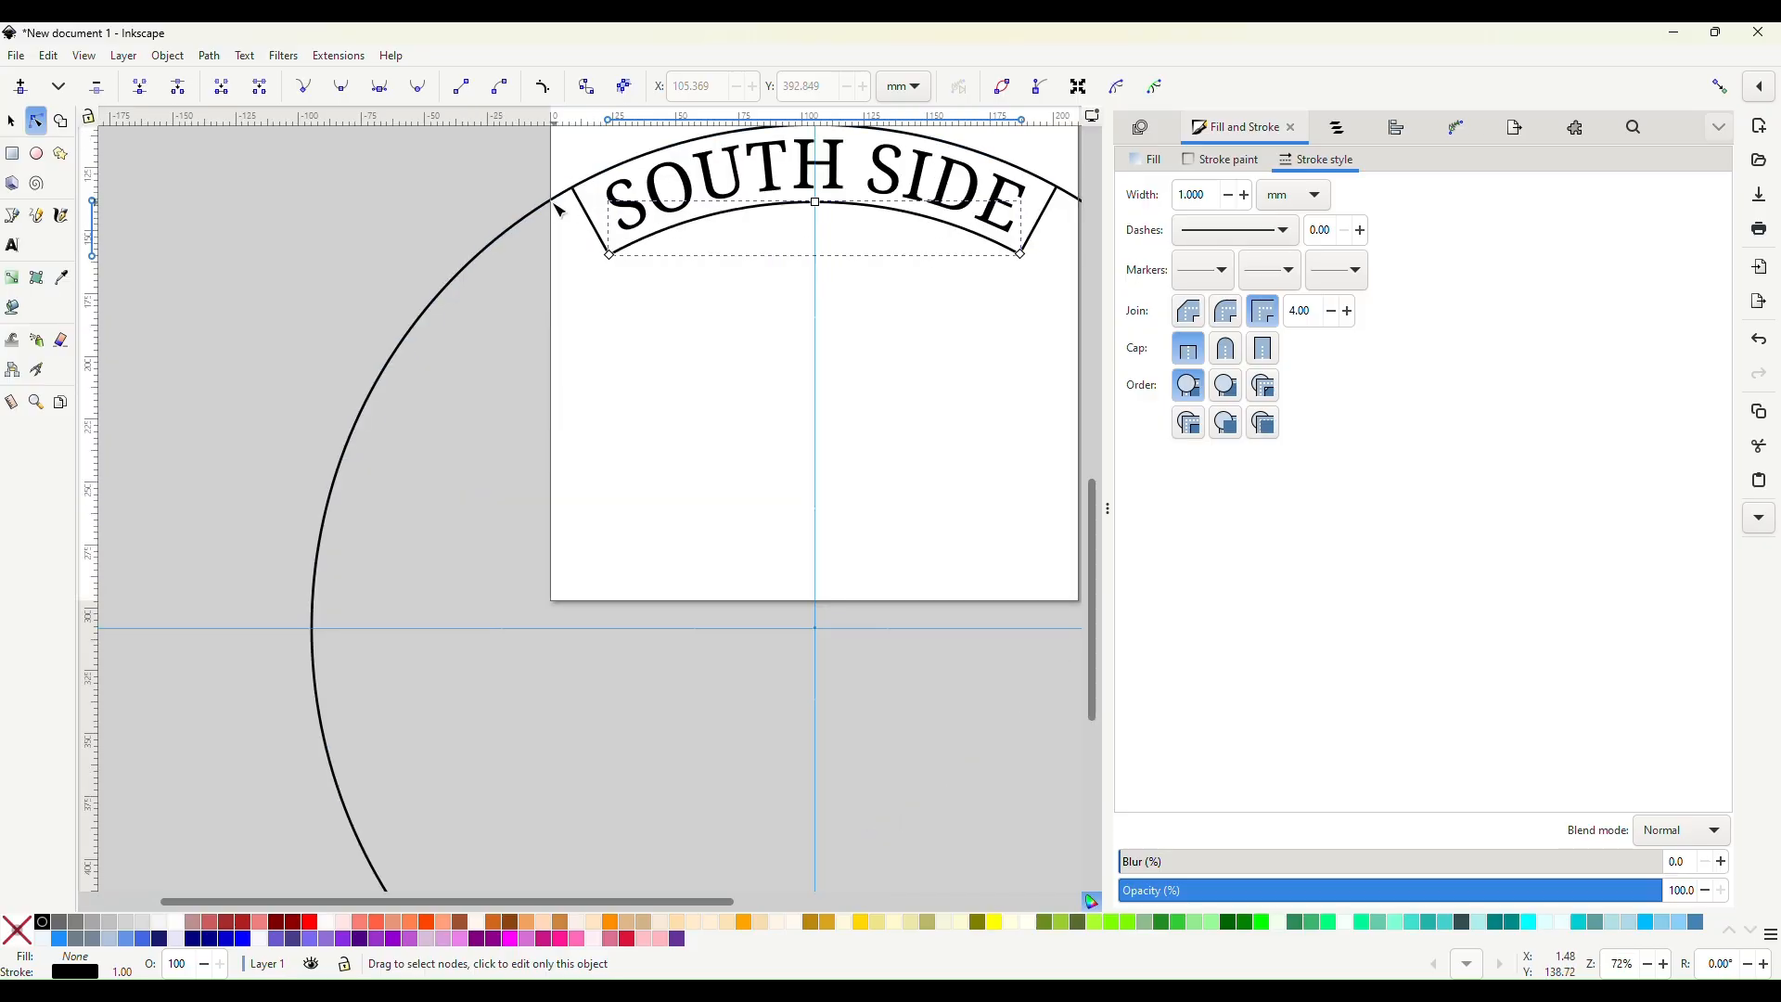
scroll(557, 246, "up", 2)
scroll(579, 334, "up", 4)
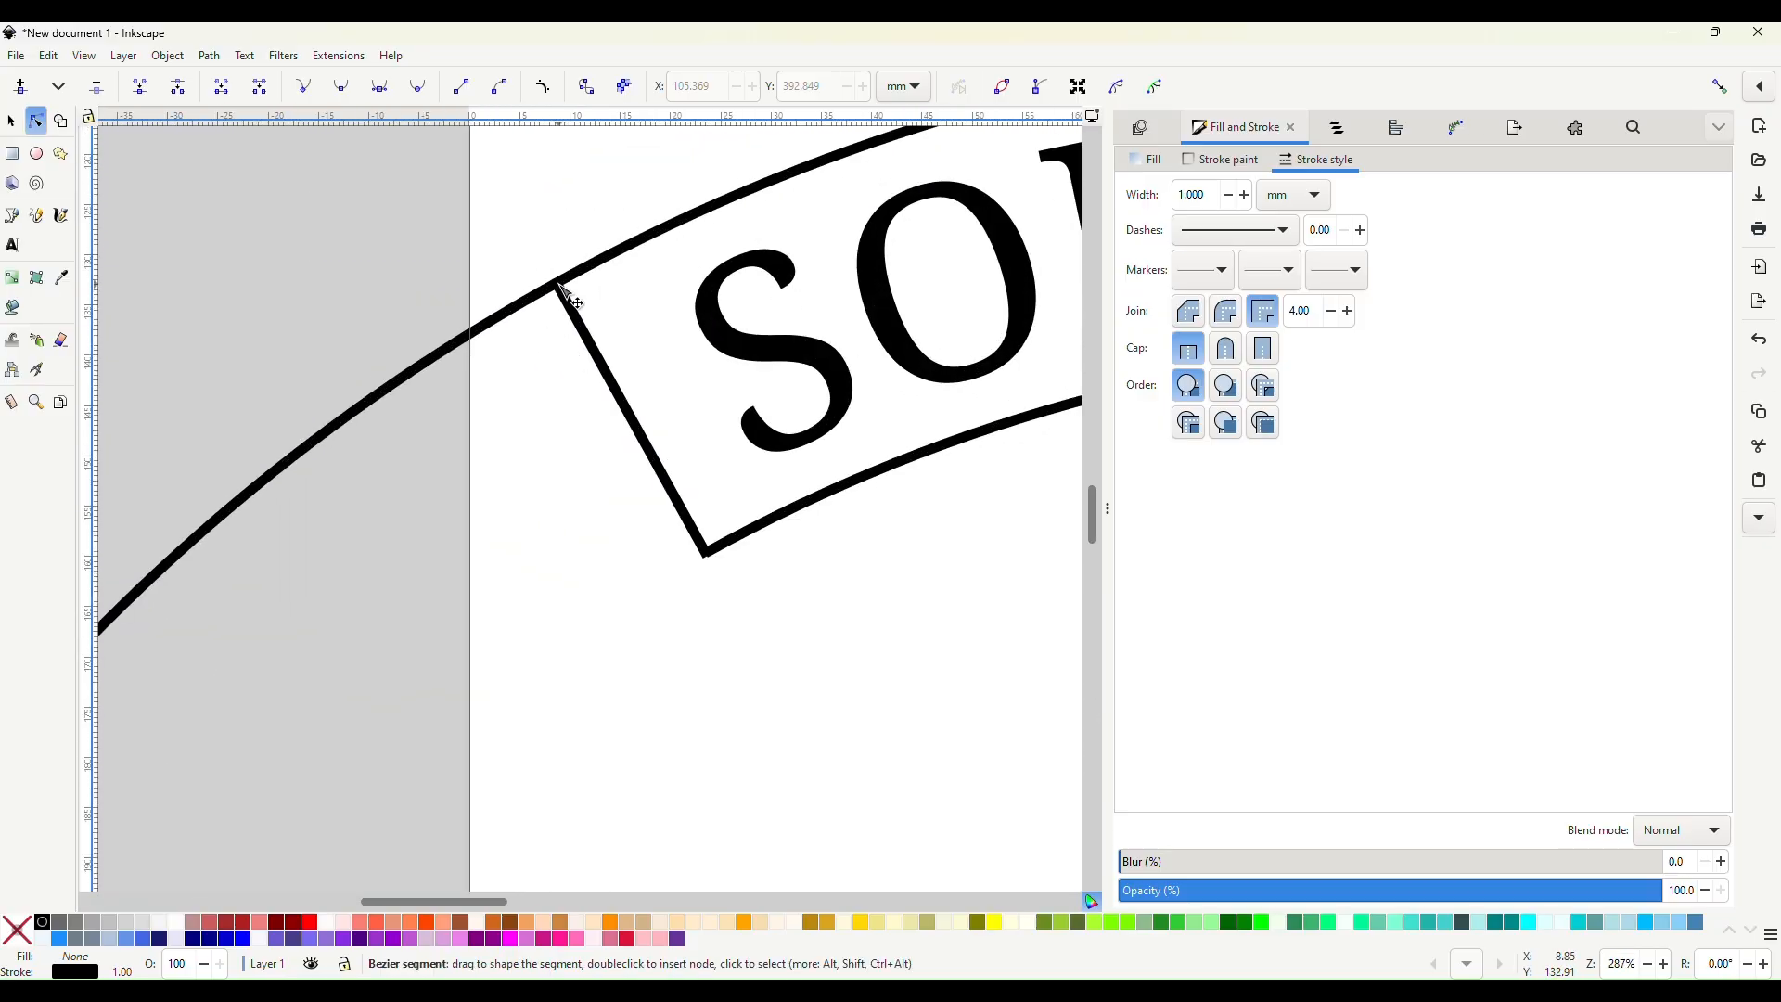
scroll(575, 306, "right", 10)
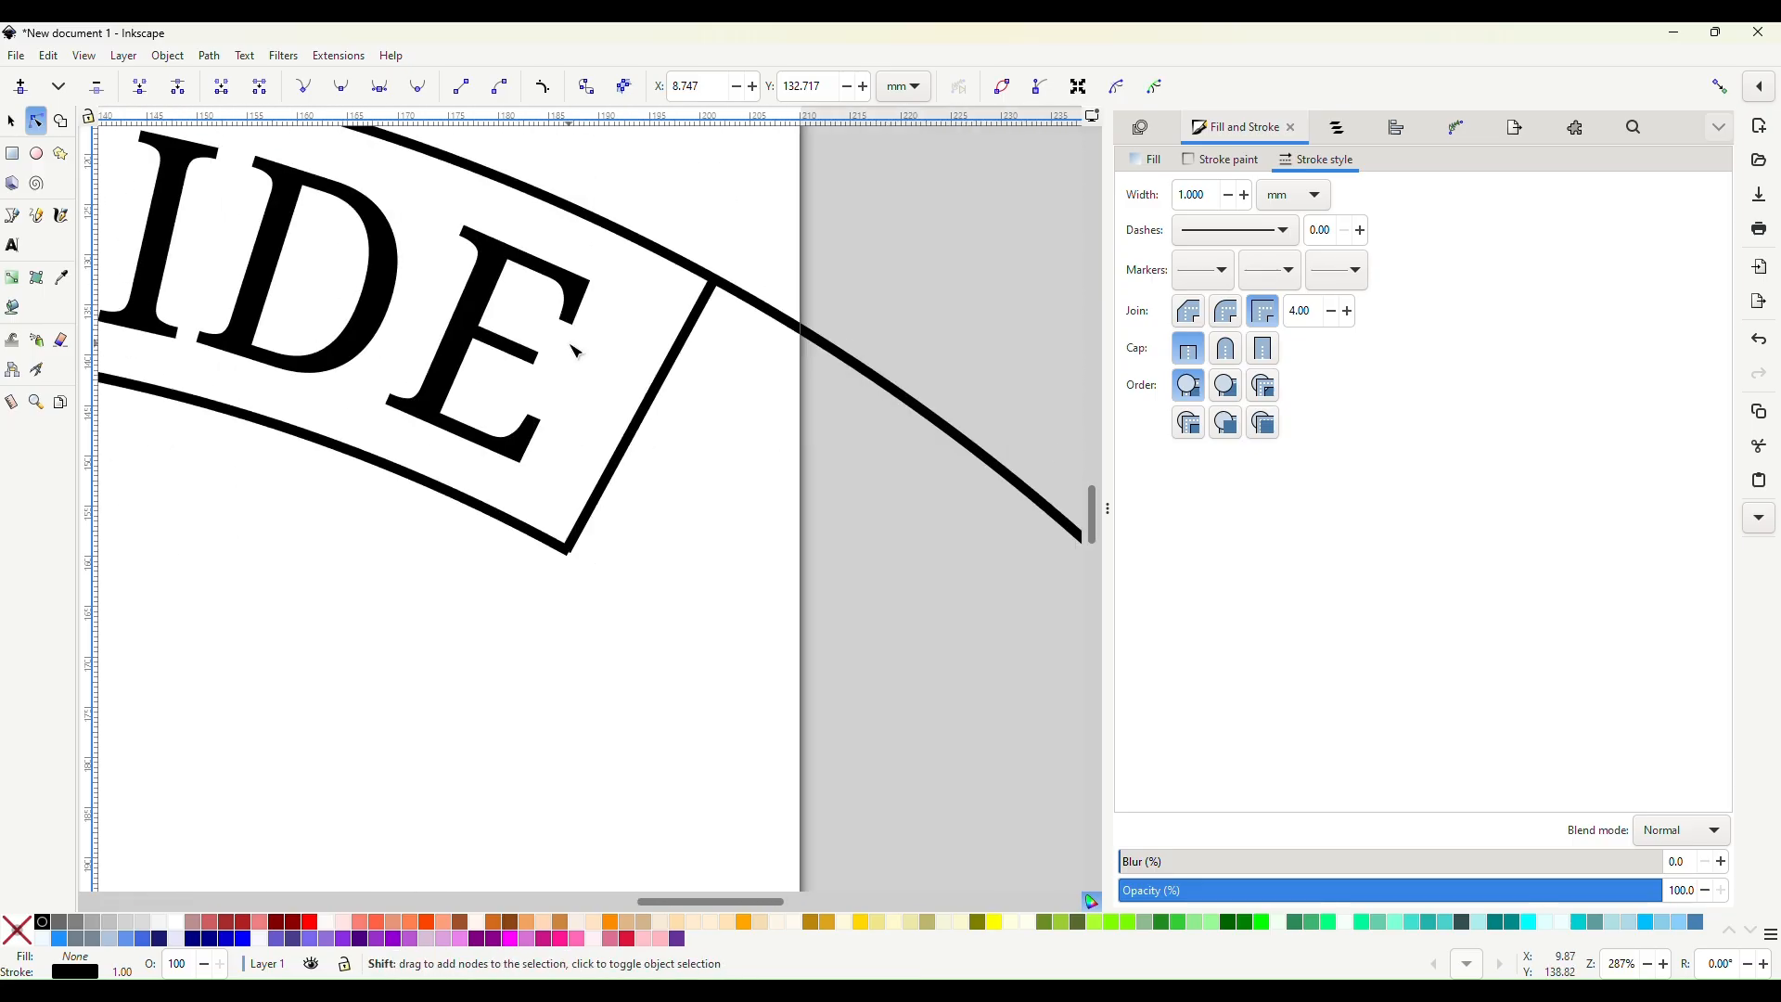
left_click(718, 280)
Delete the outer circle's segments running from the radial lines down to its side nodes, on both sides.
scroll(712, 371, "down", 4)
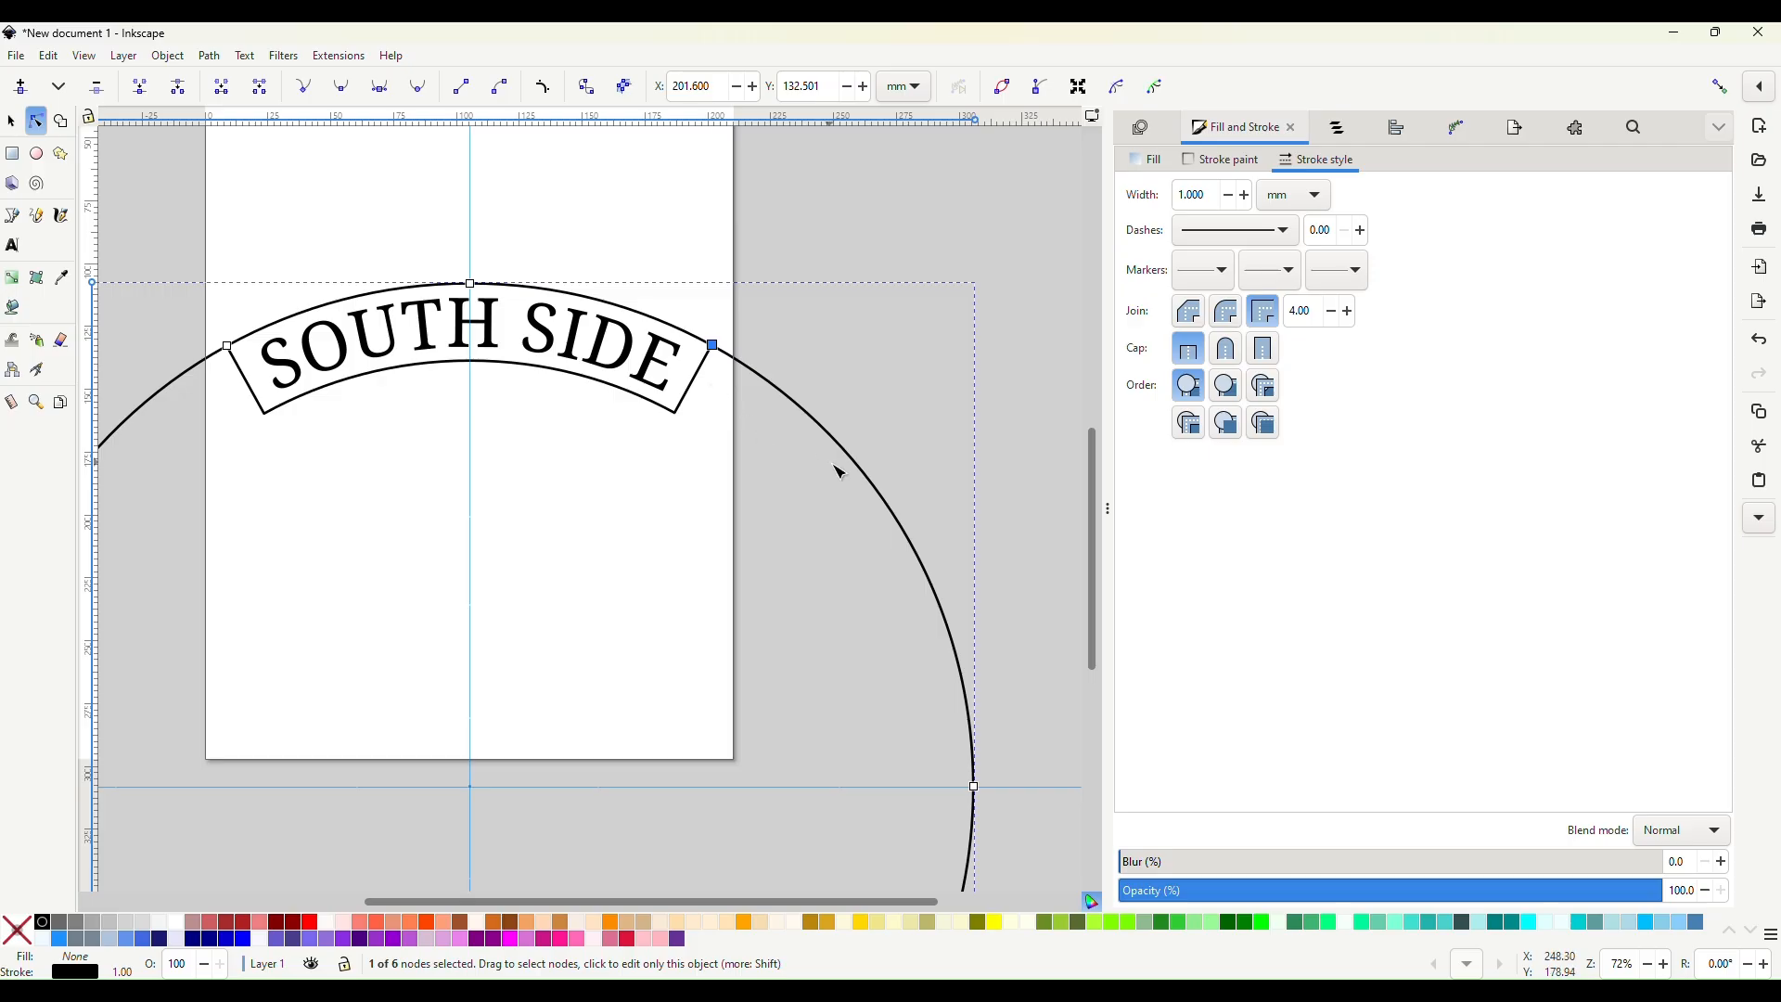
left_click(881, 499)
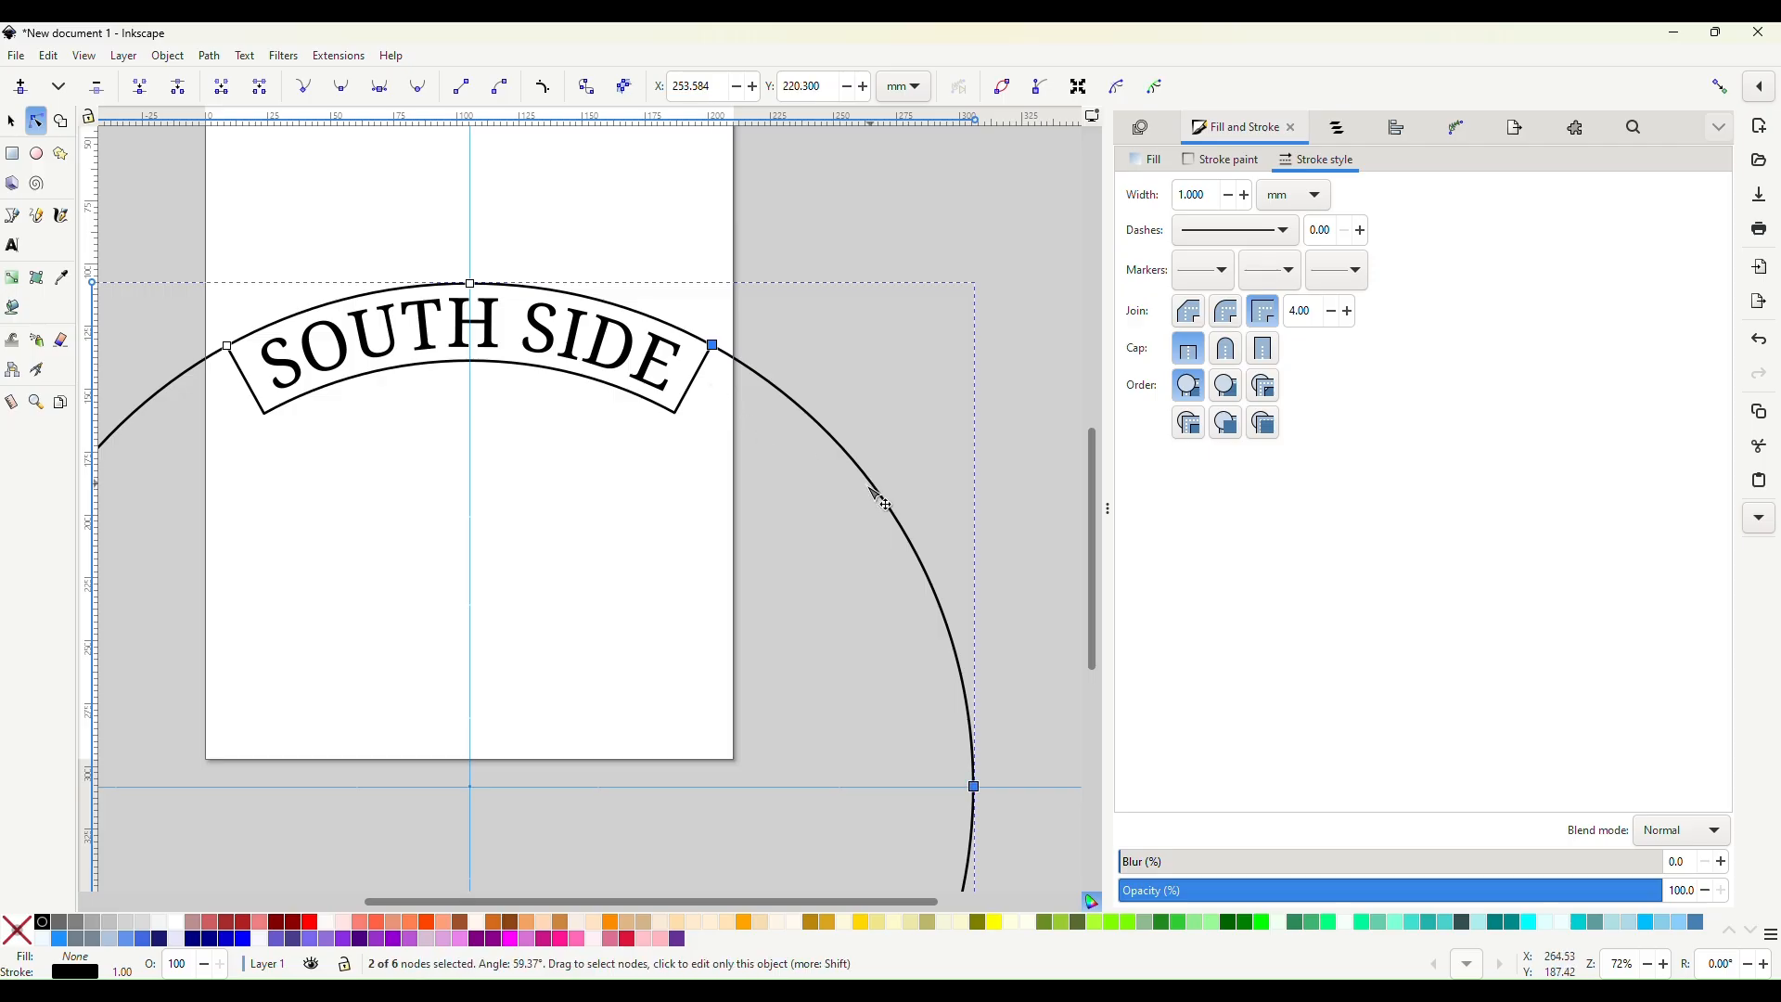
left_click(258, 89)
scroll(441, 518, "left", 8)
left_click(417, 515)
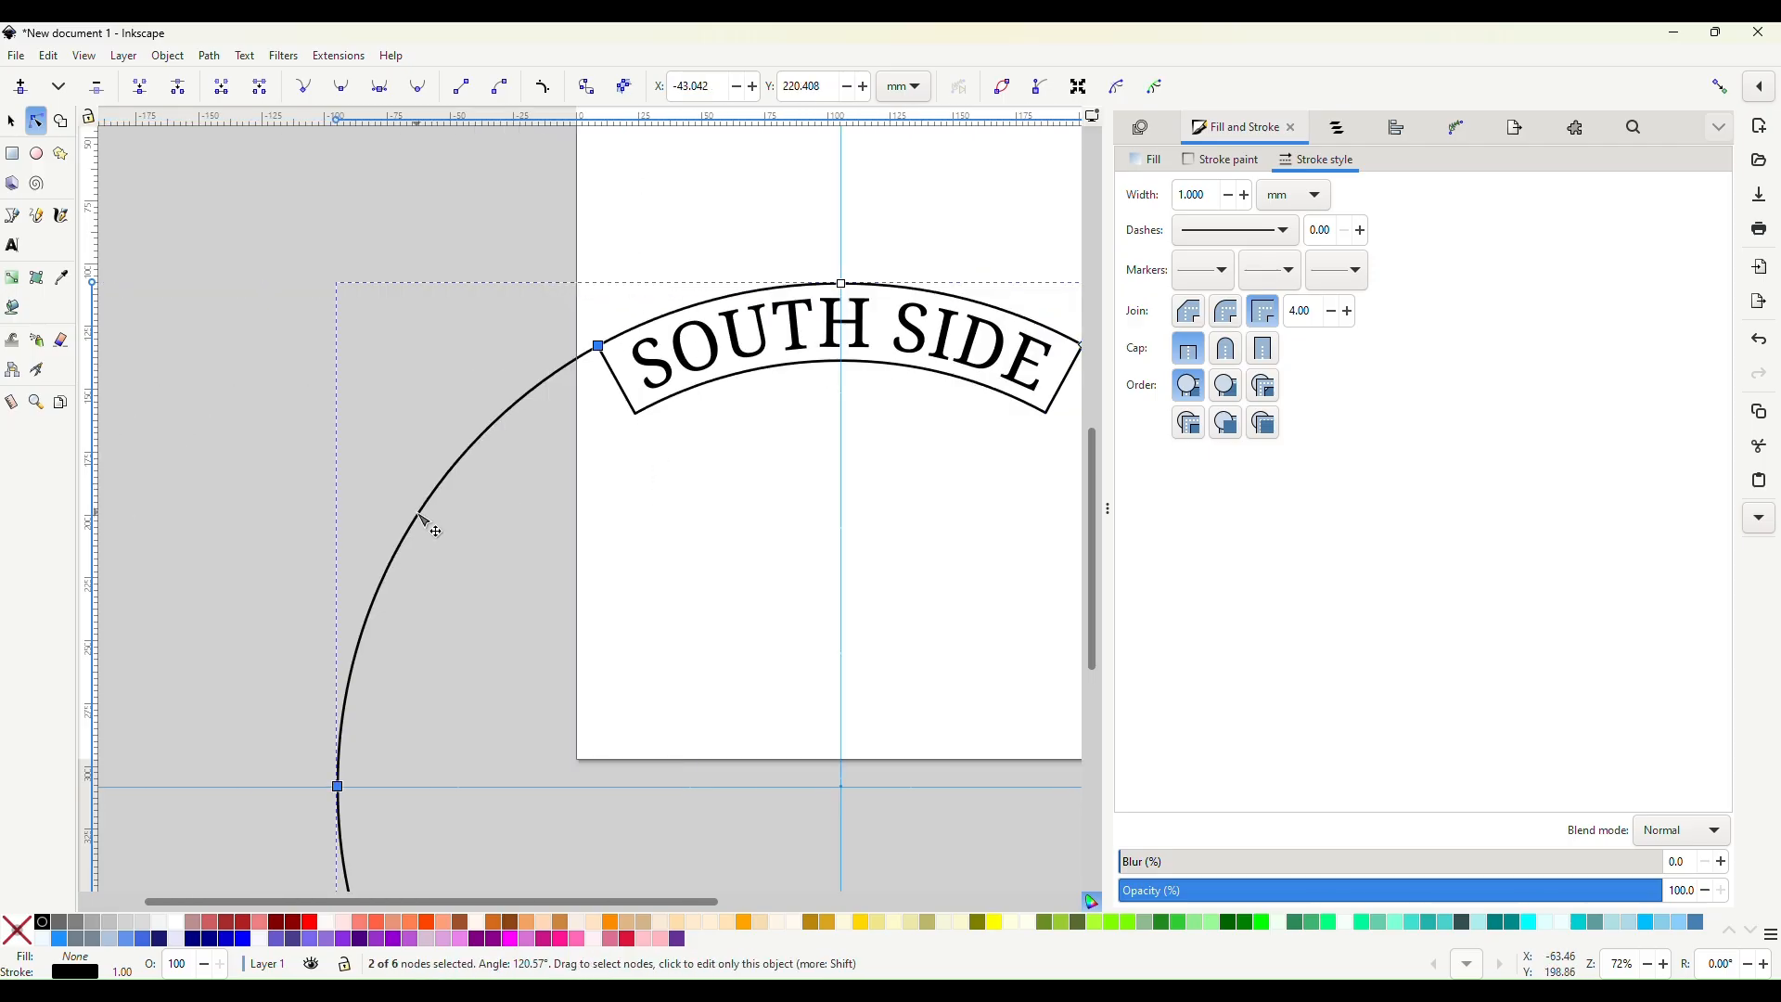
left_click(263, 93)
Delete the three nodes of the outer circle's remaining lower half, keeping only the arc above the text.
scroll(327, 333, "down", 4)
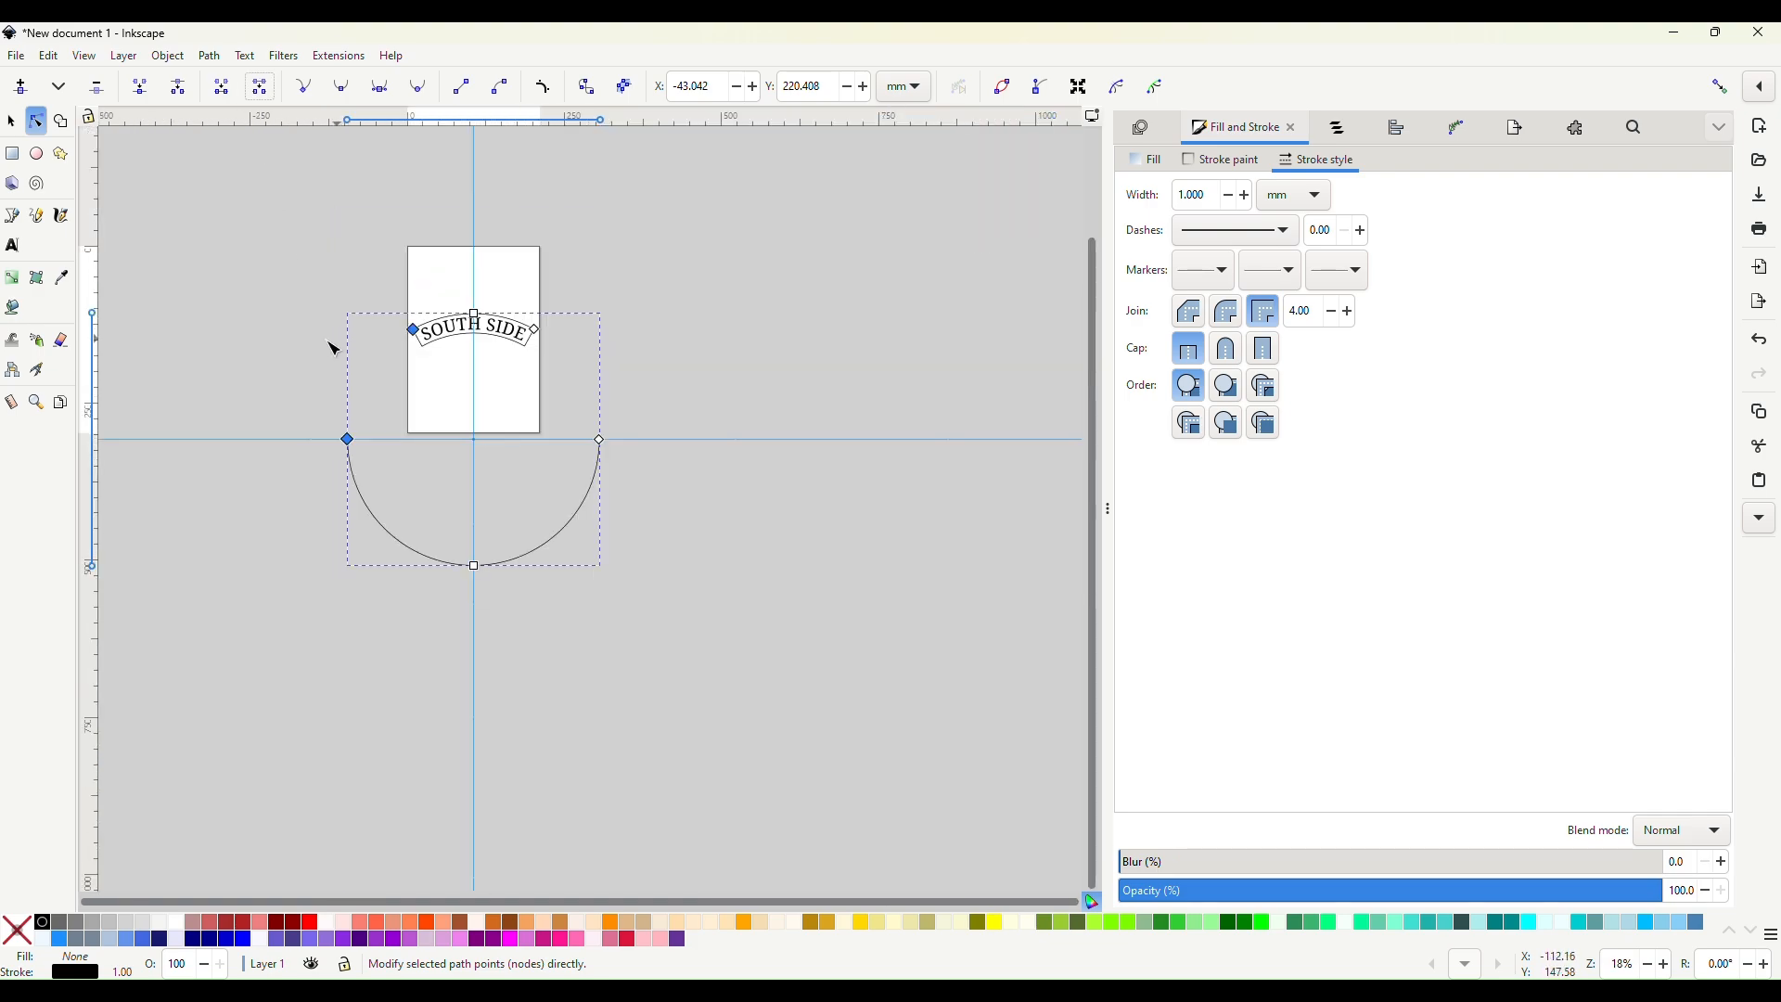
left_click_drag(284, 346, 644, 577)
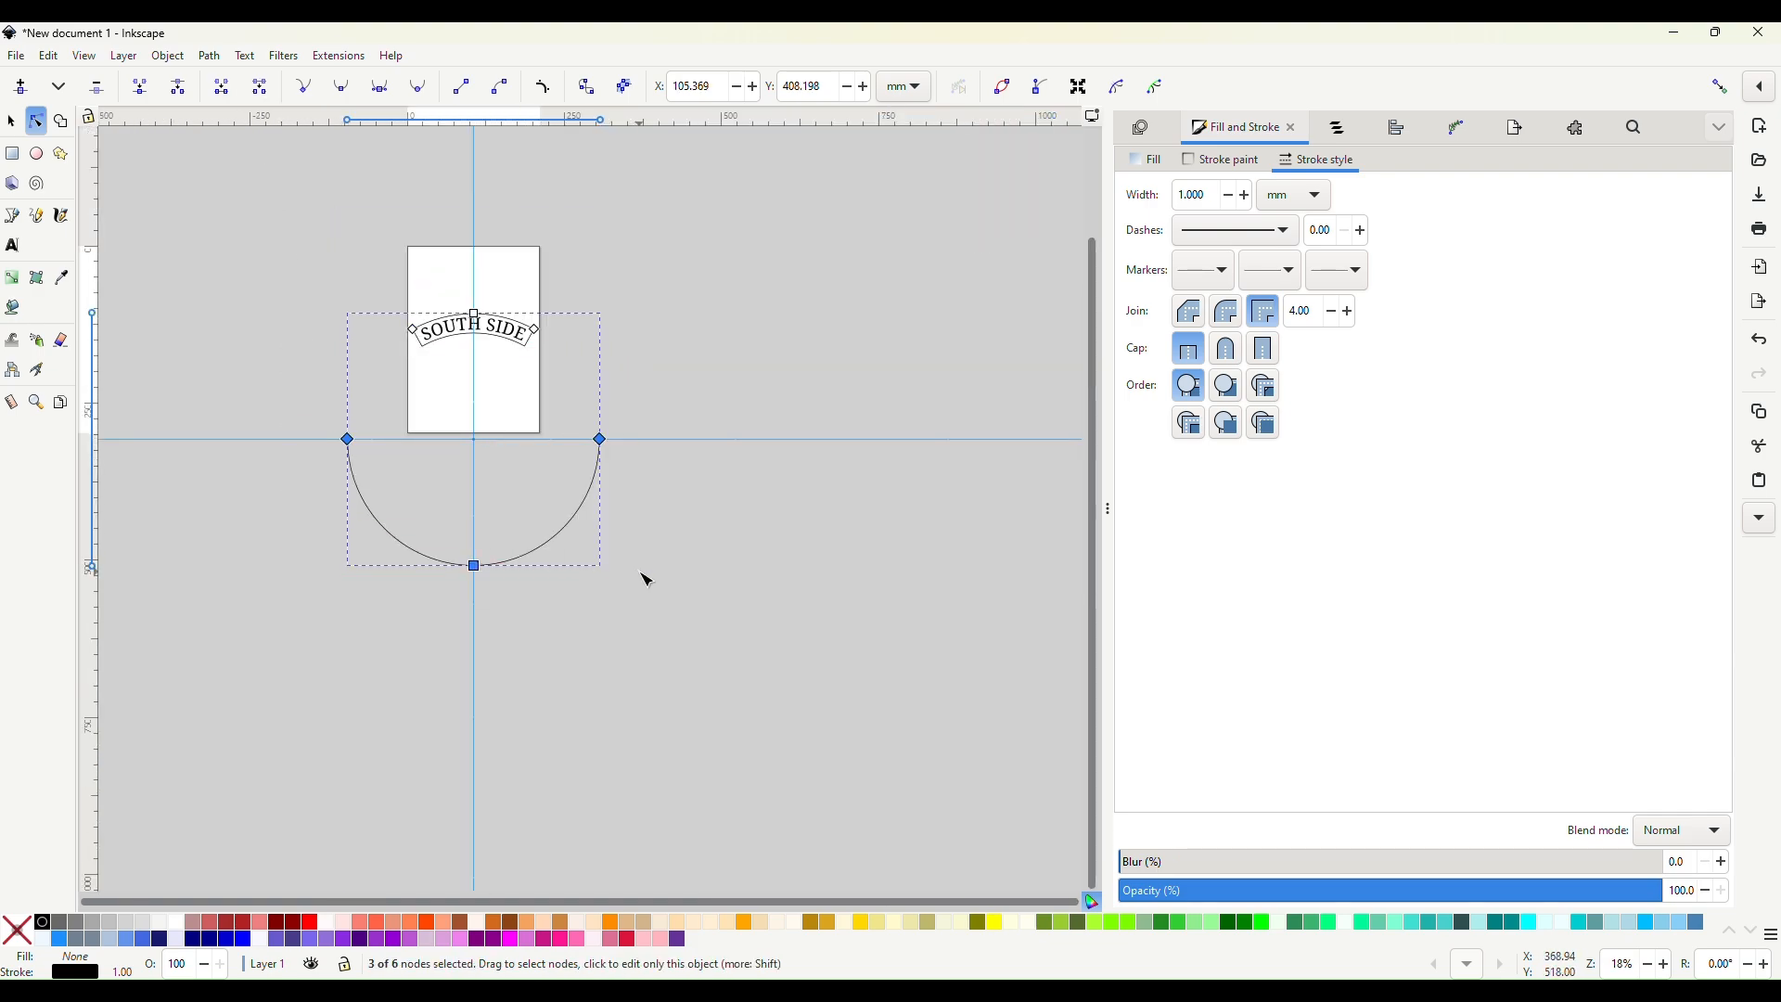
key("Delete")
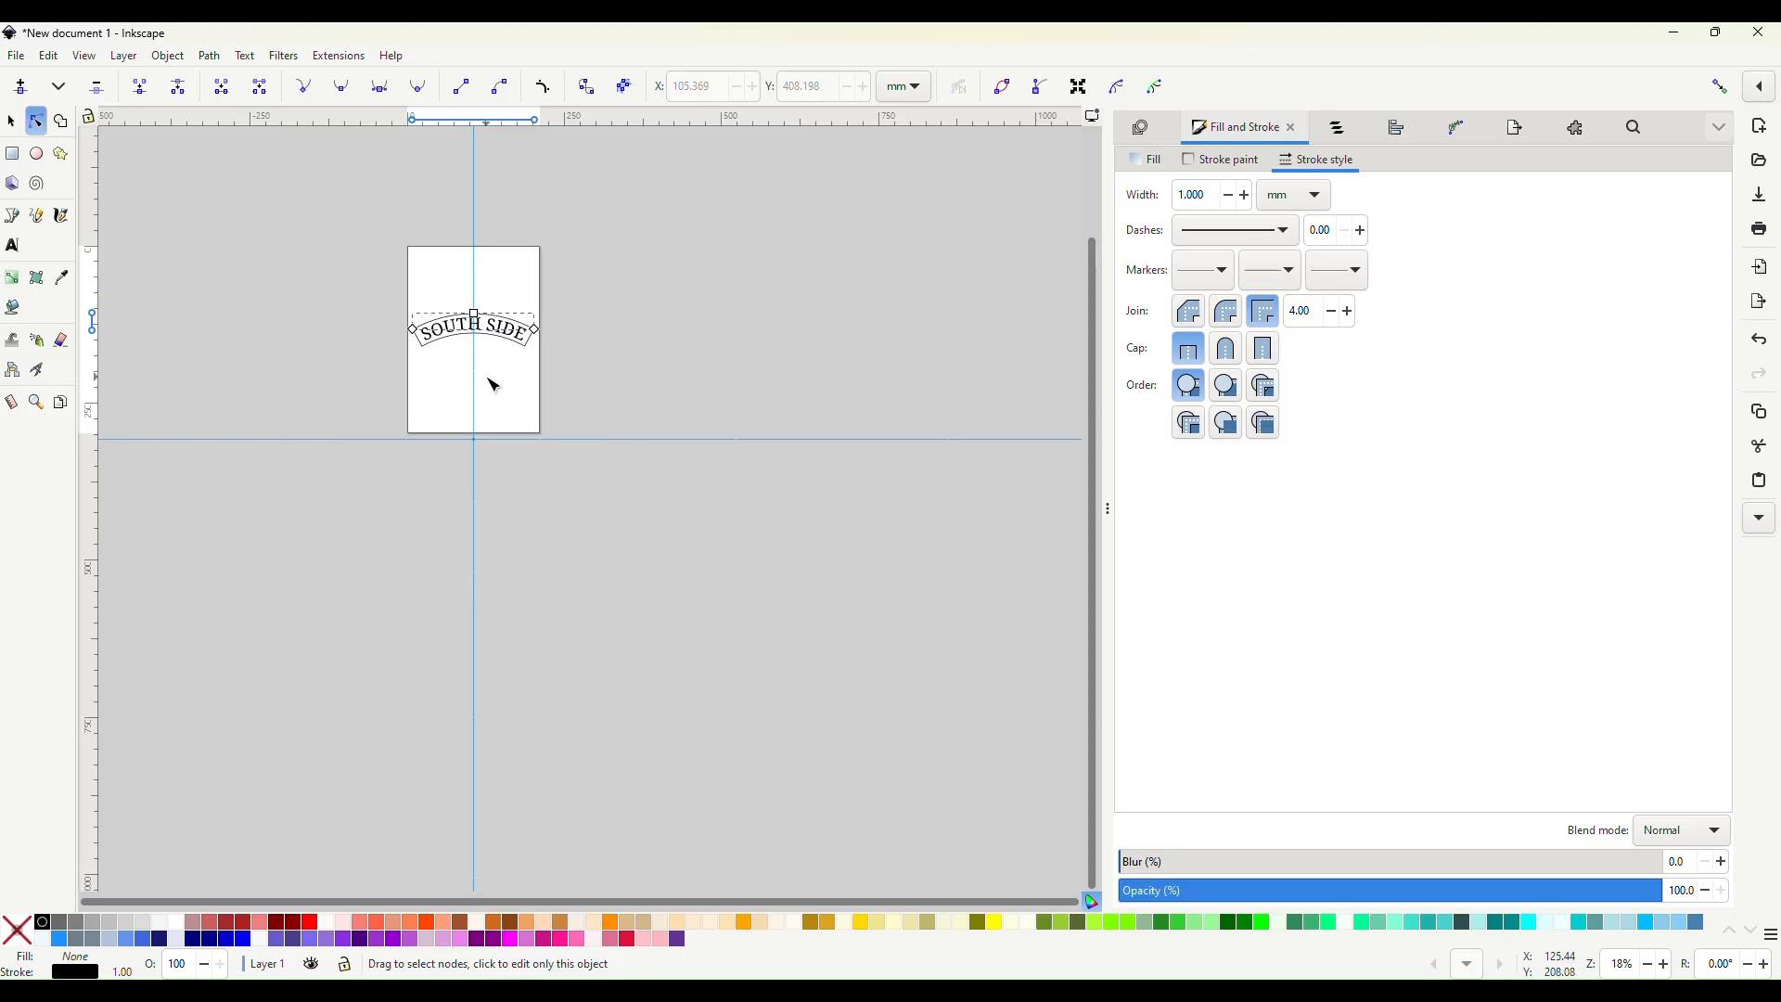
scroll(489, 386, "up", 4)
scroll(487, 376, "up", 4)
scroll(487, 376, "left", 6)
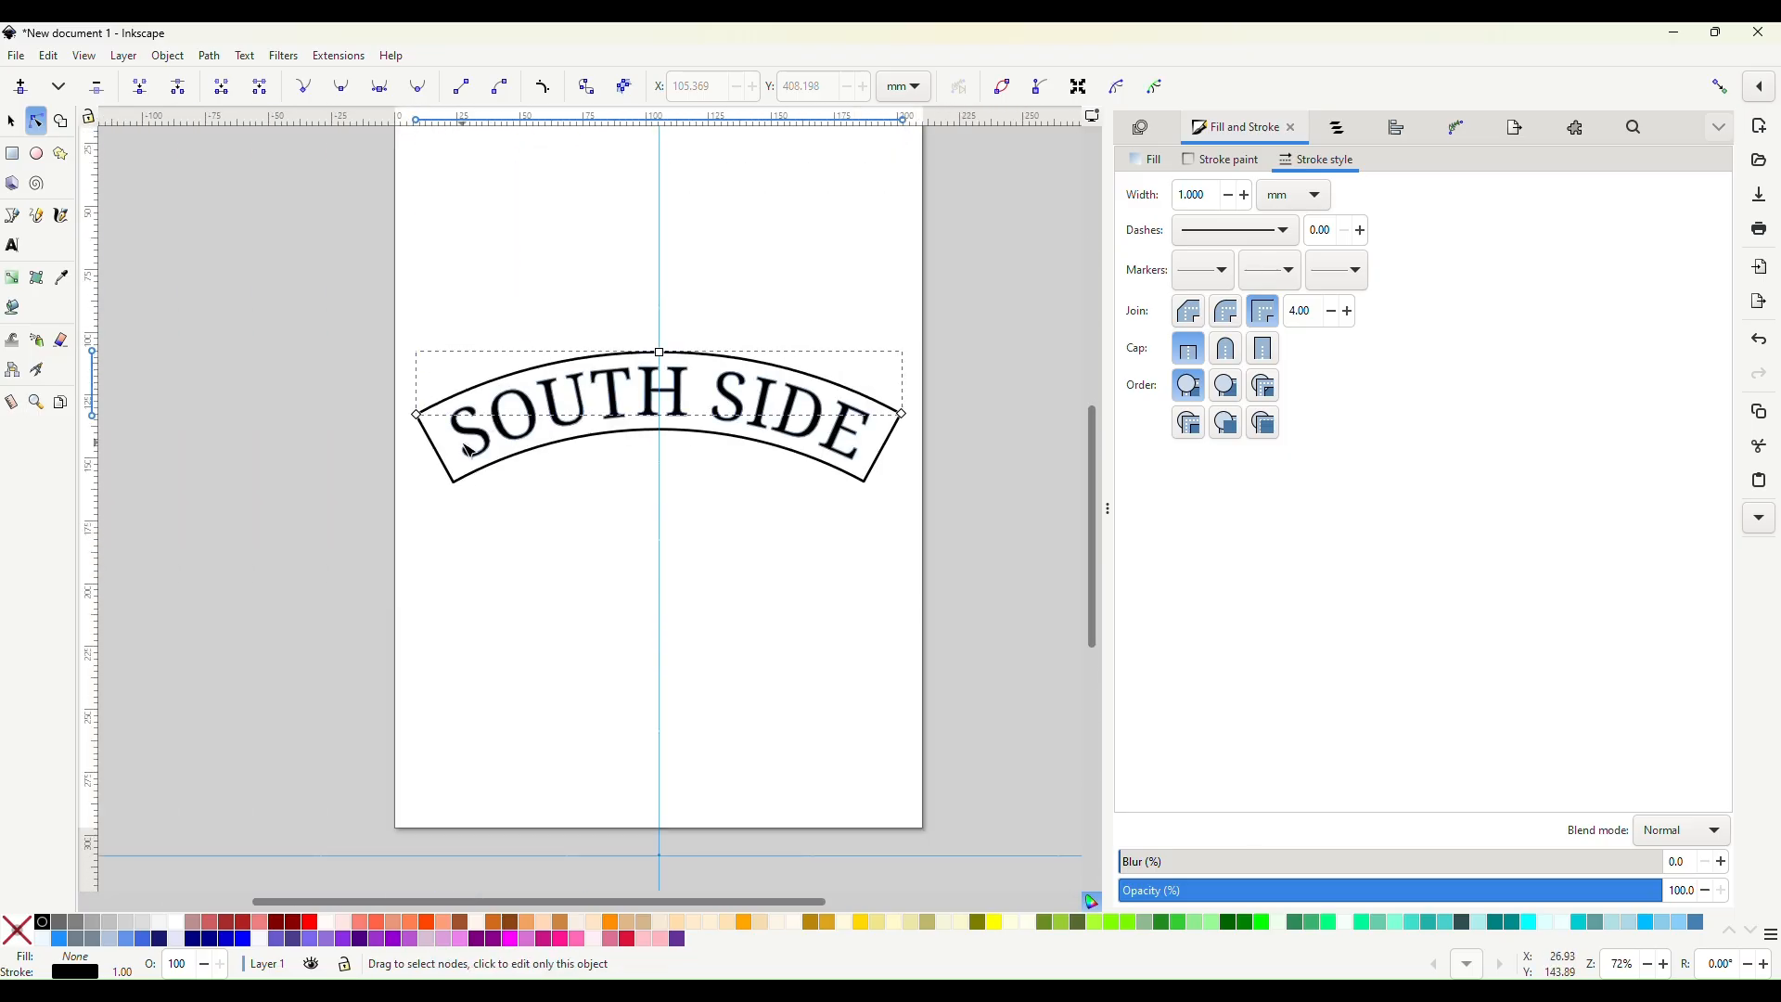
Select the frame's arcs and side lines together and join the overlapping end nodes at both right-hand corners.
left_click(443, 460)
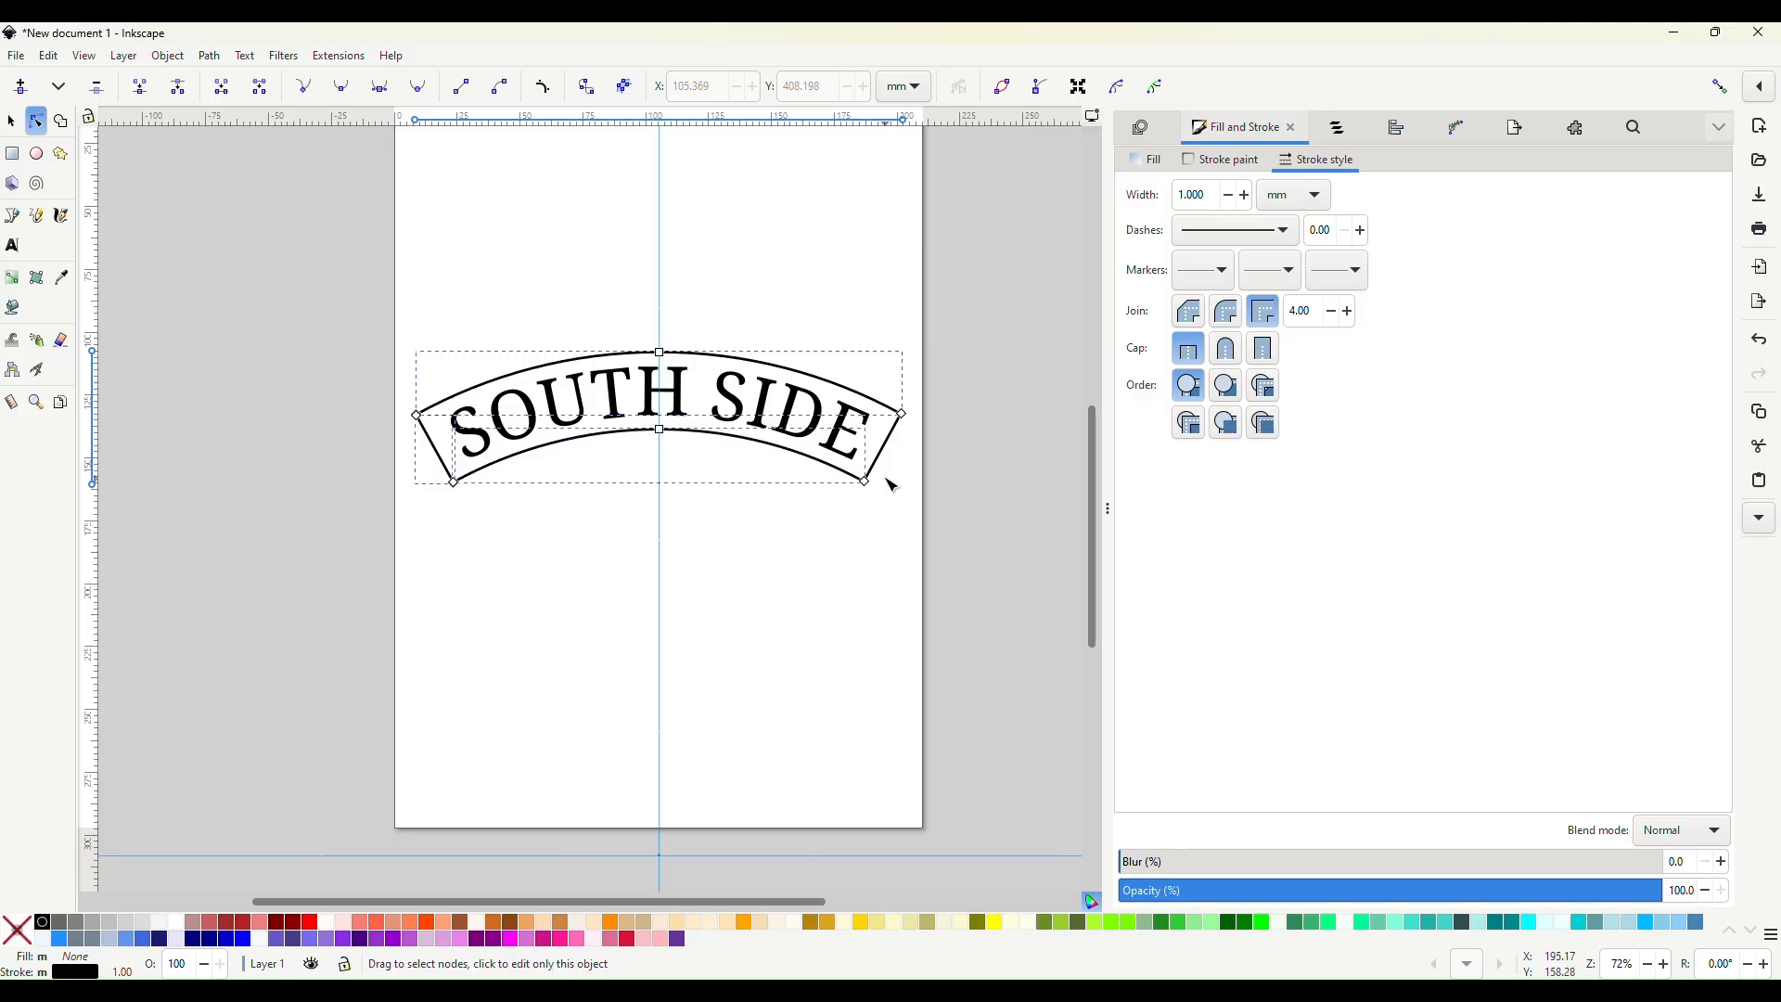
scroll(898, 516, "up", 3)
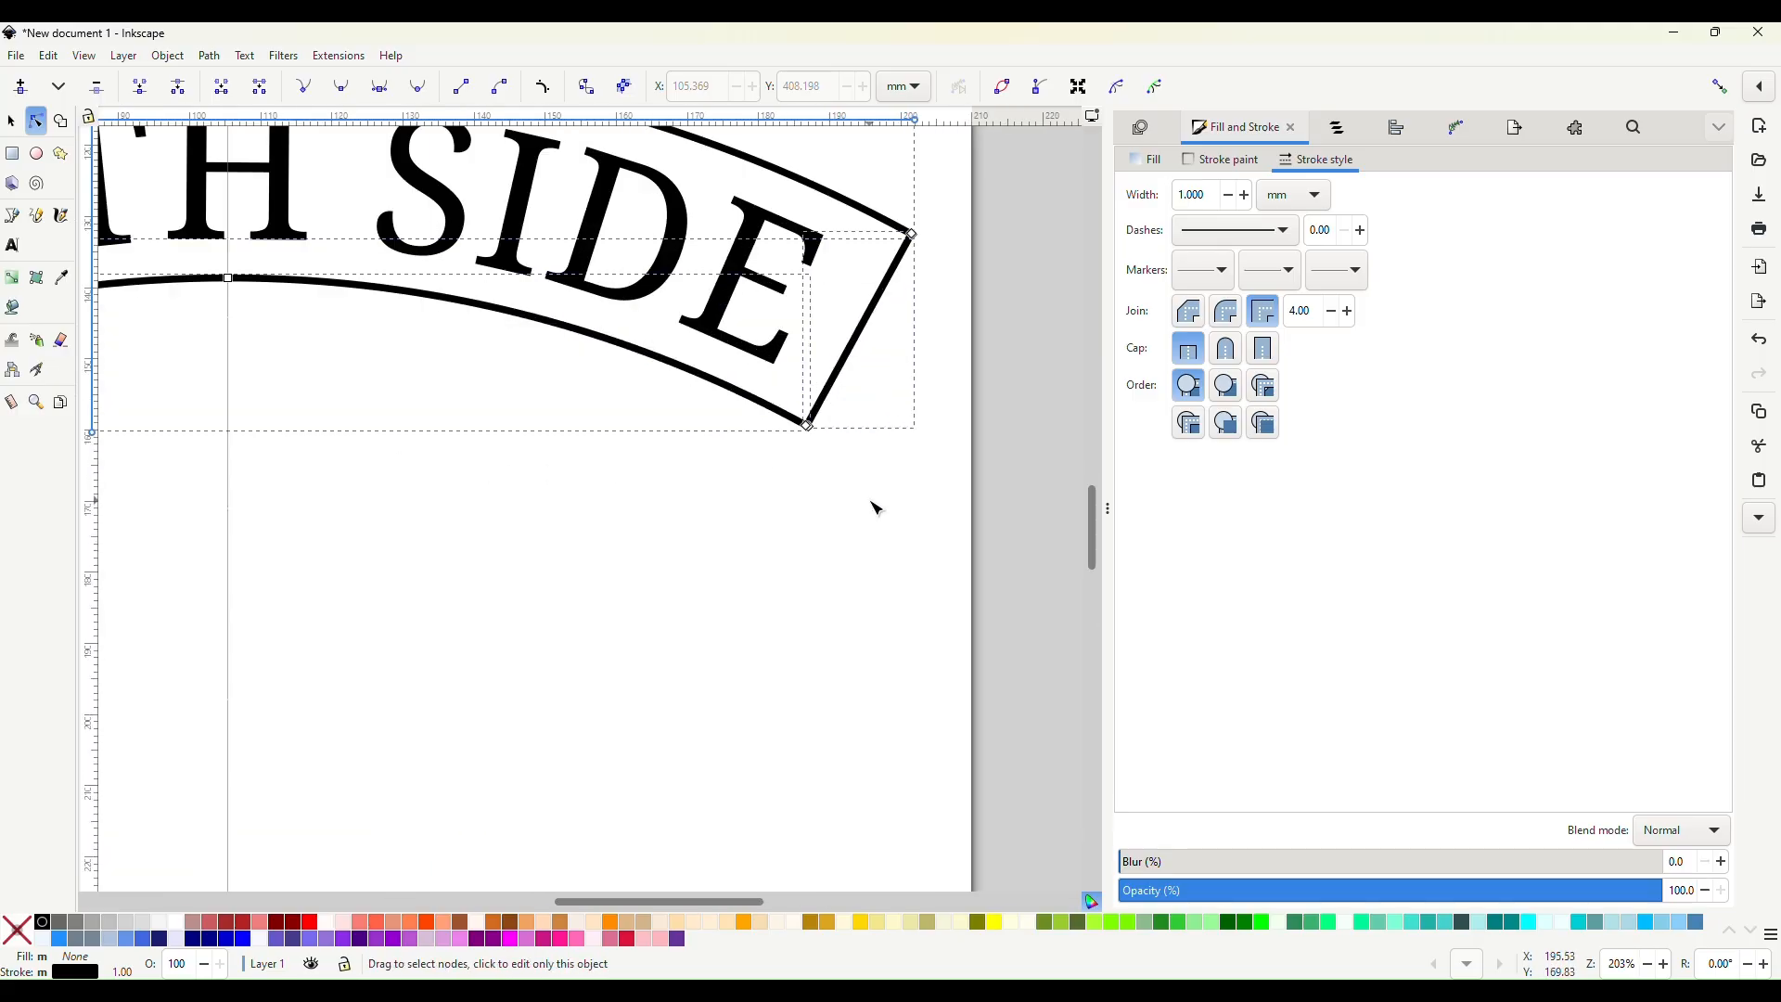
left_click_drag(875, 506, 786, 402)
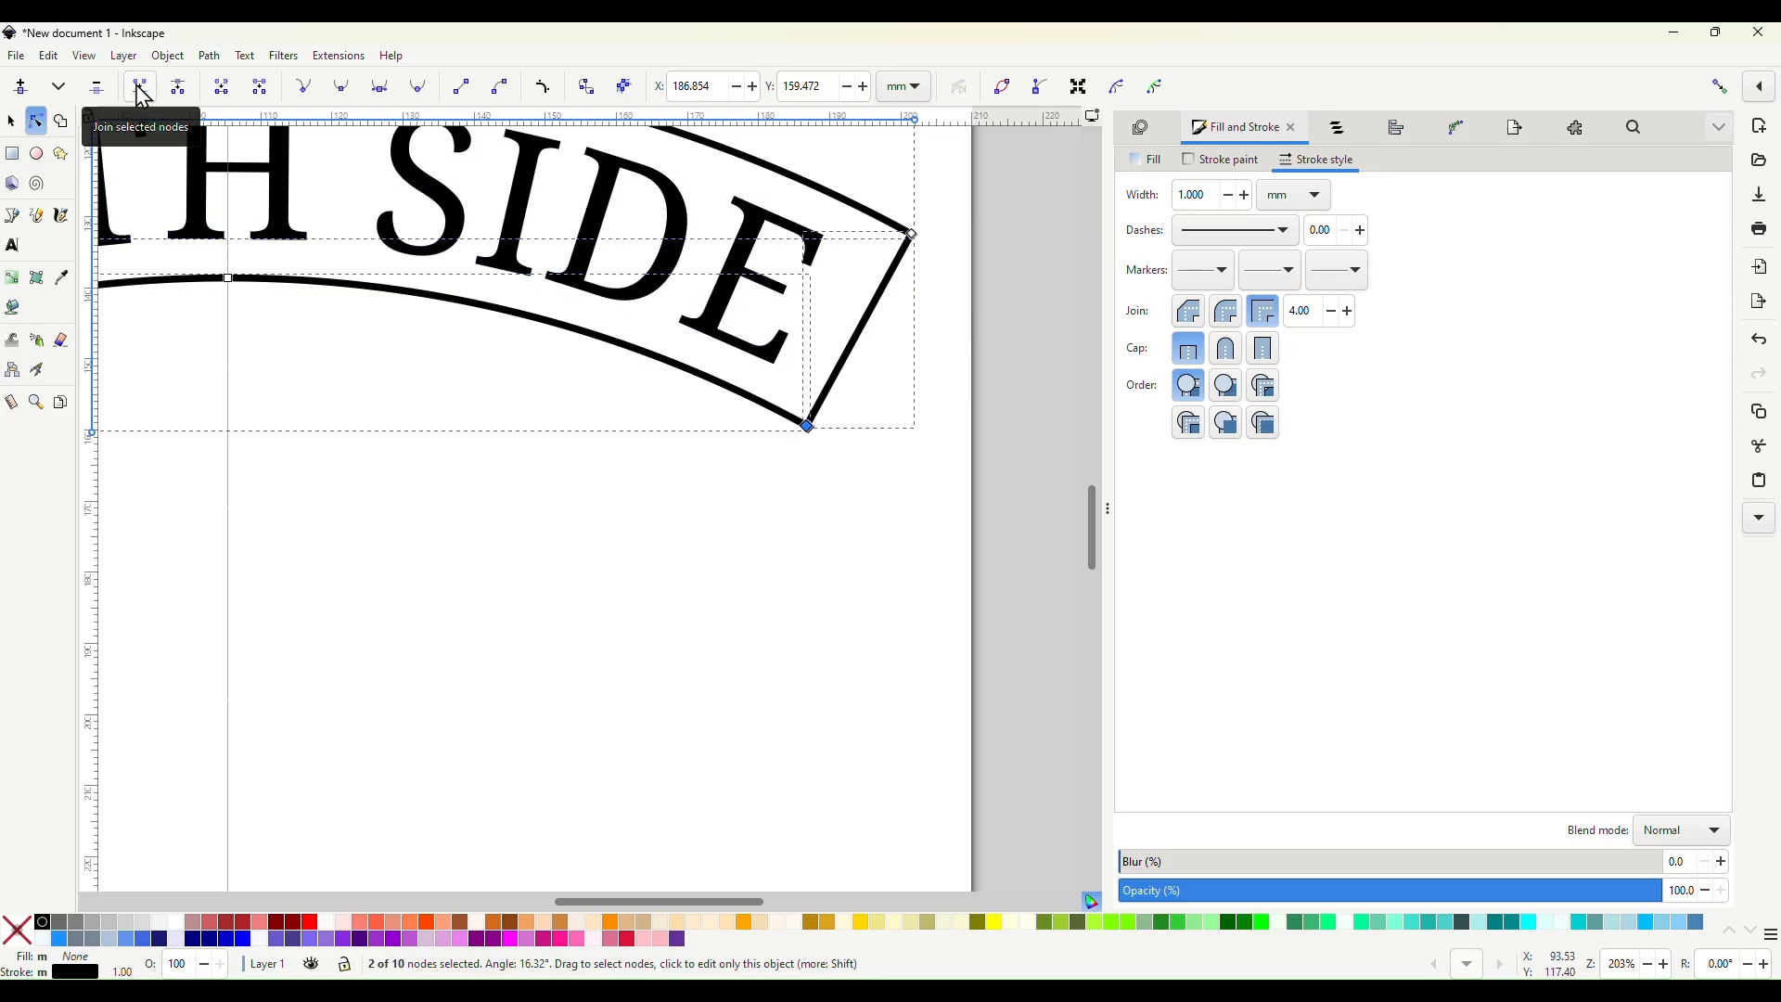
left_click(141, 90)
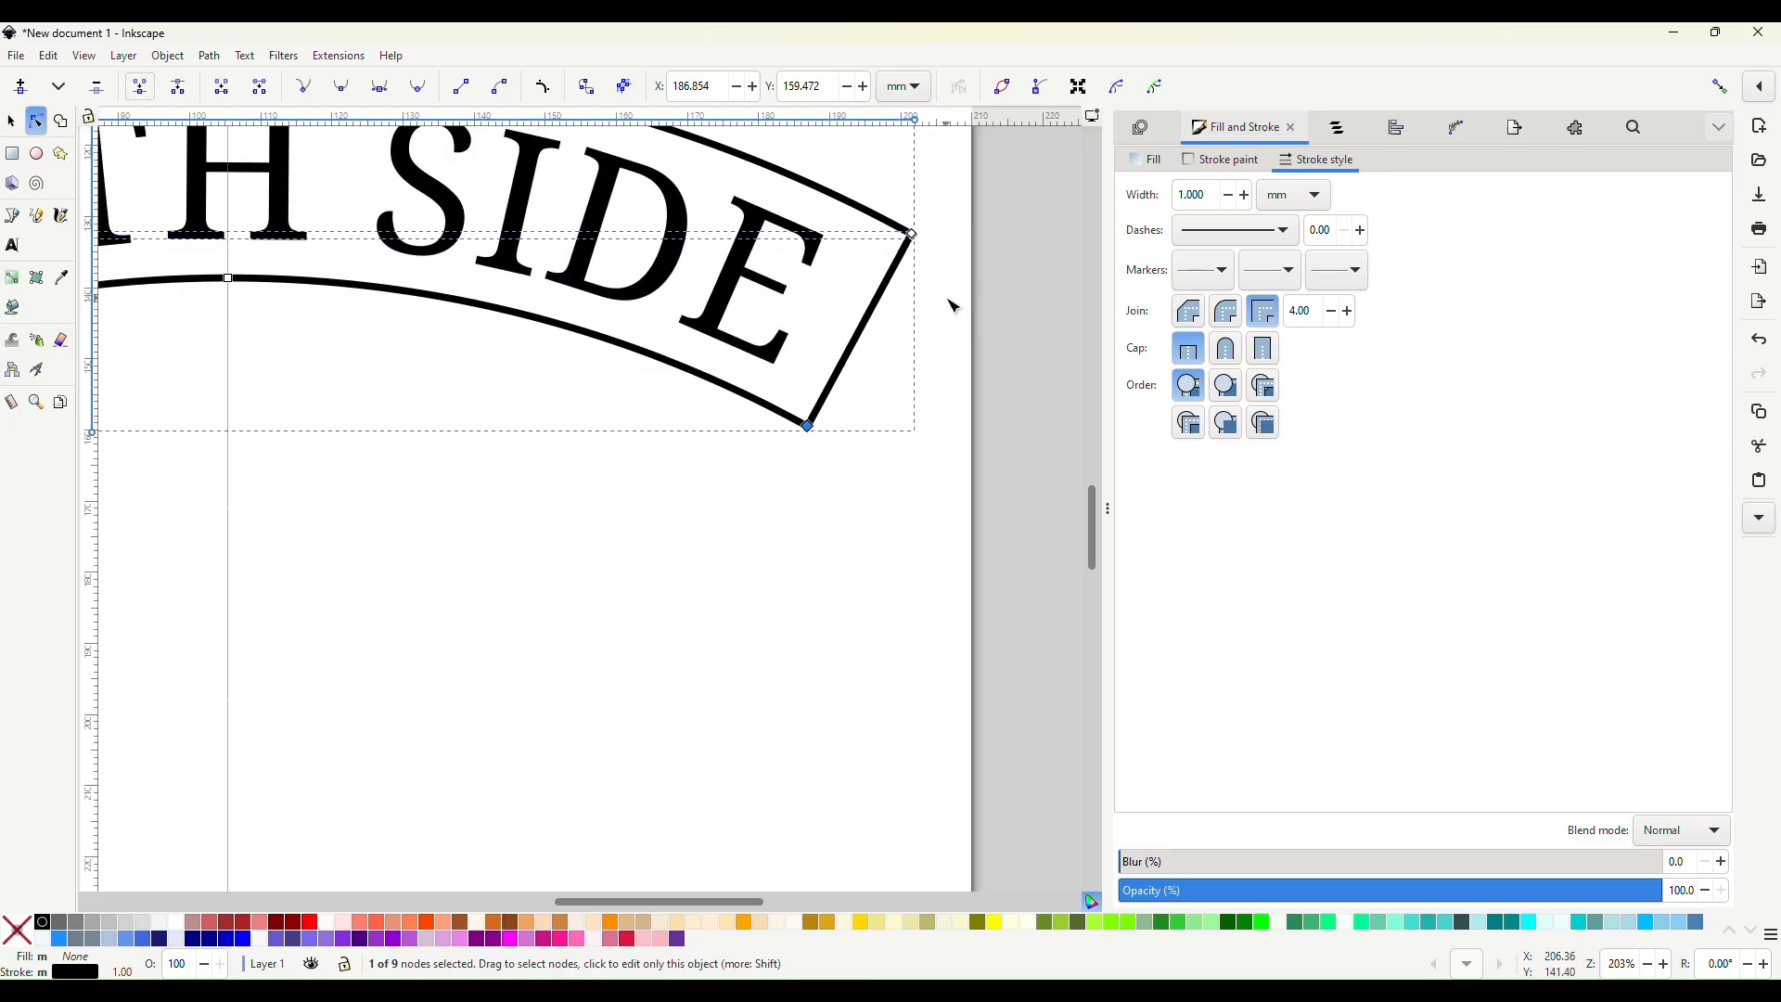
left_click_drag(951, 290, 895, 204)
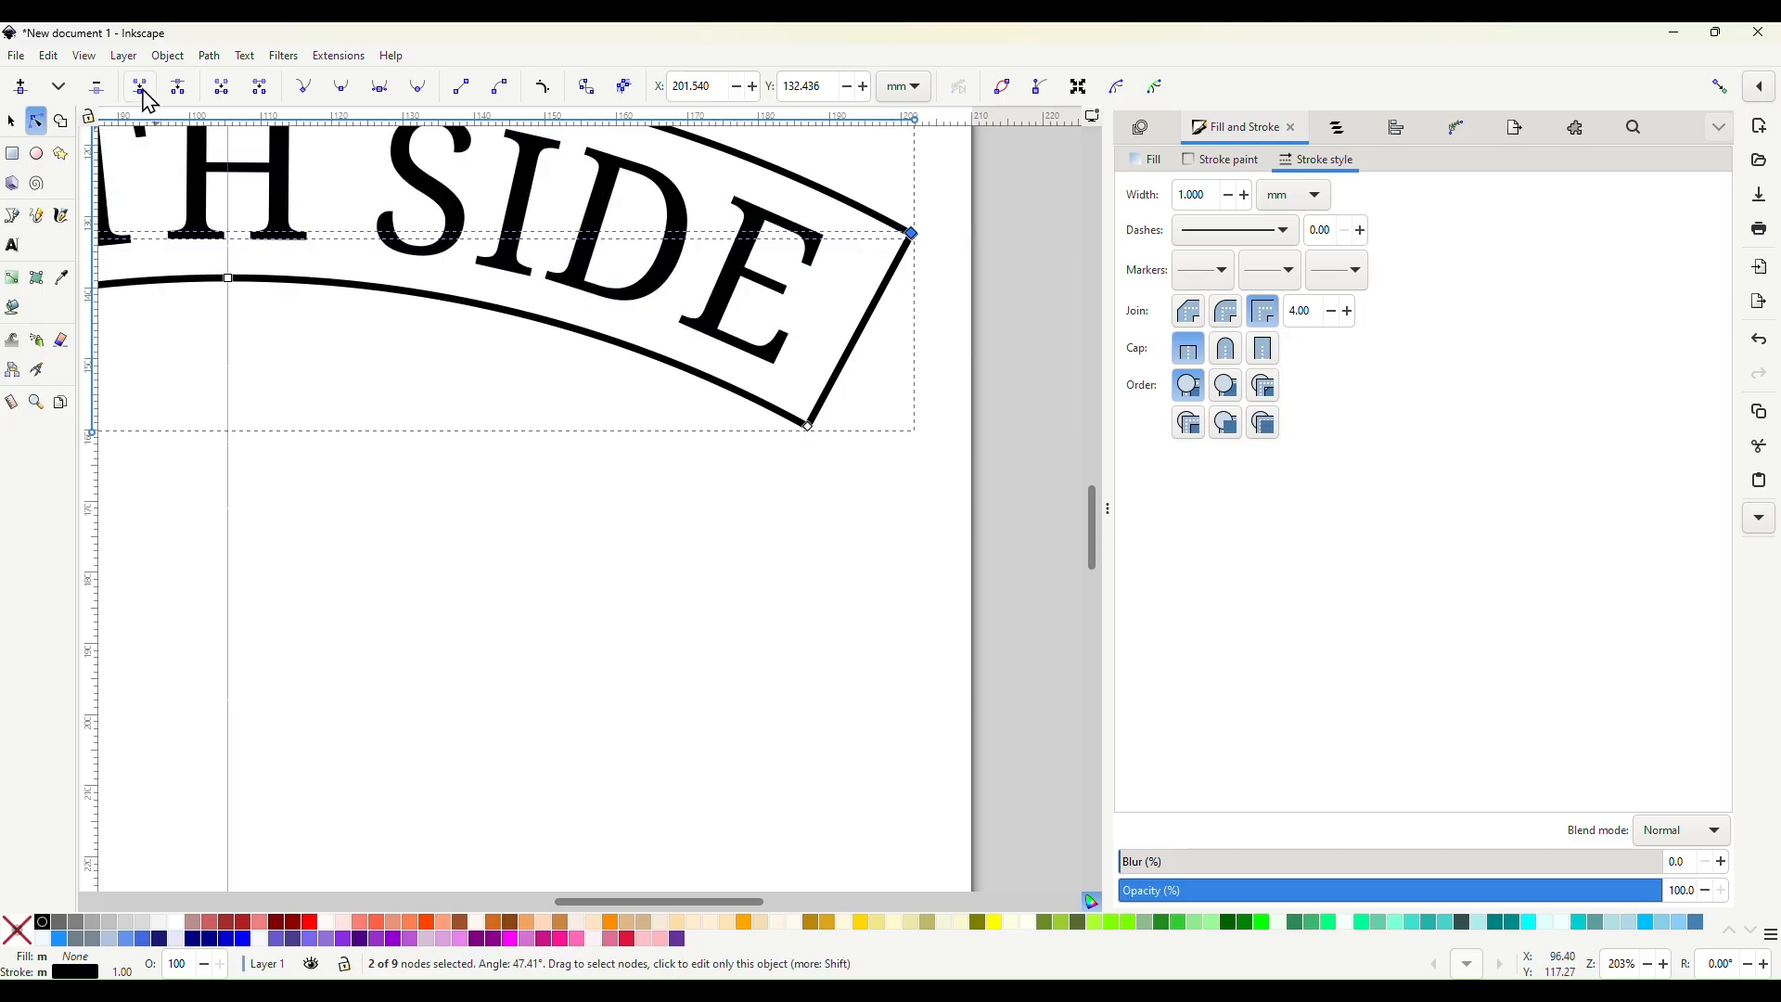
left_click(143, 90)
Join the overlapping end nodes at the frame's two left-hand corners, closing the outline.
scroll(314, 482, "left", 5)
left_click_drag(325, 399, 425, 492)
left_click(140, 86)
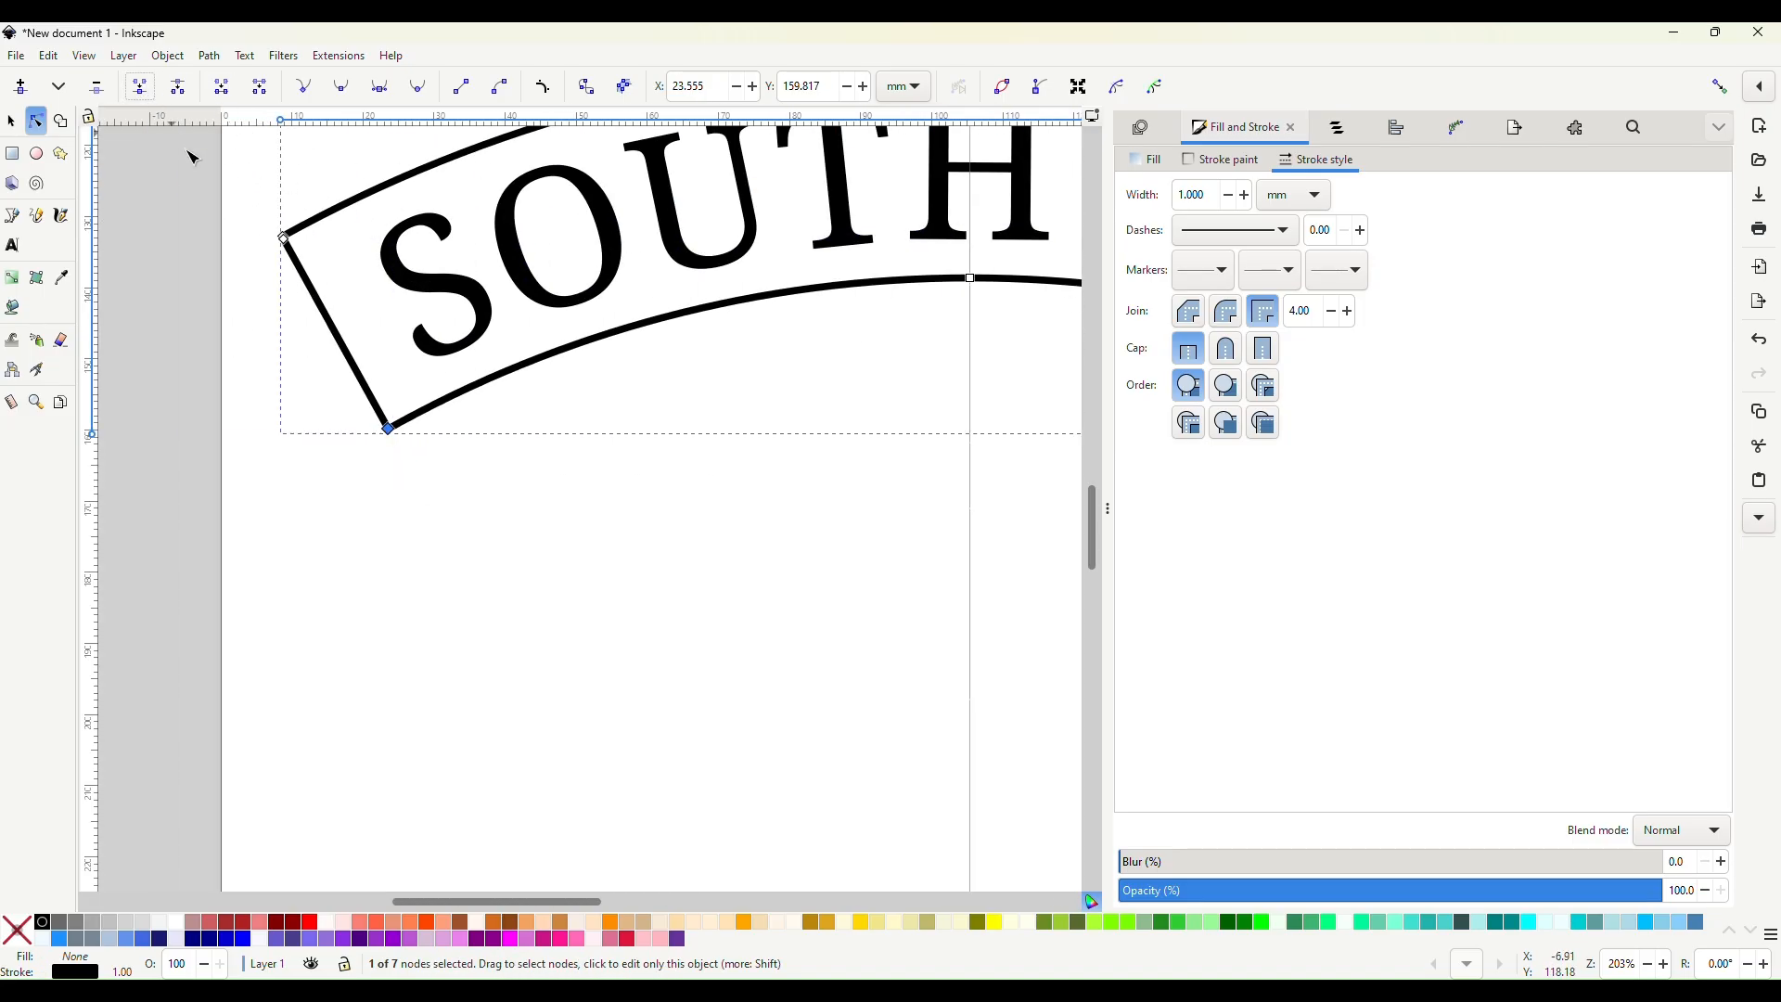
left_click_drag(248, 198, 308, 284)
left_click(140, 86)
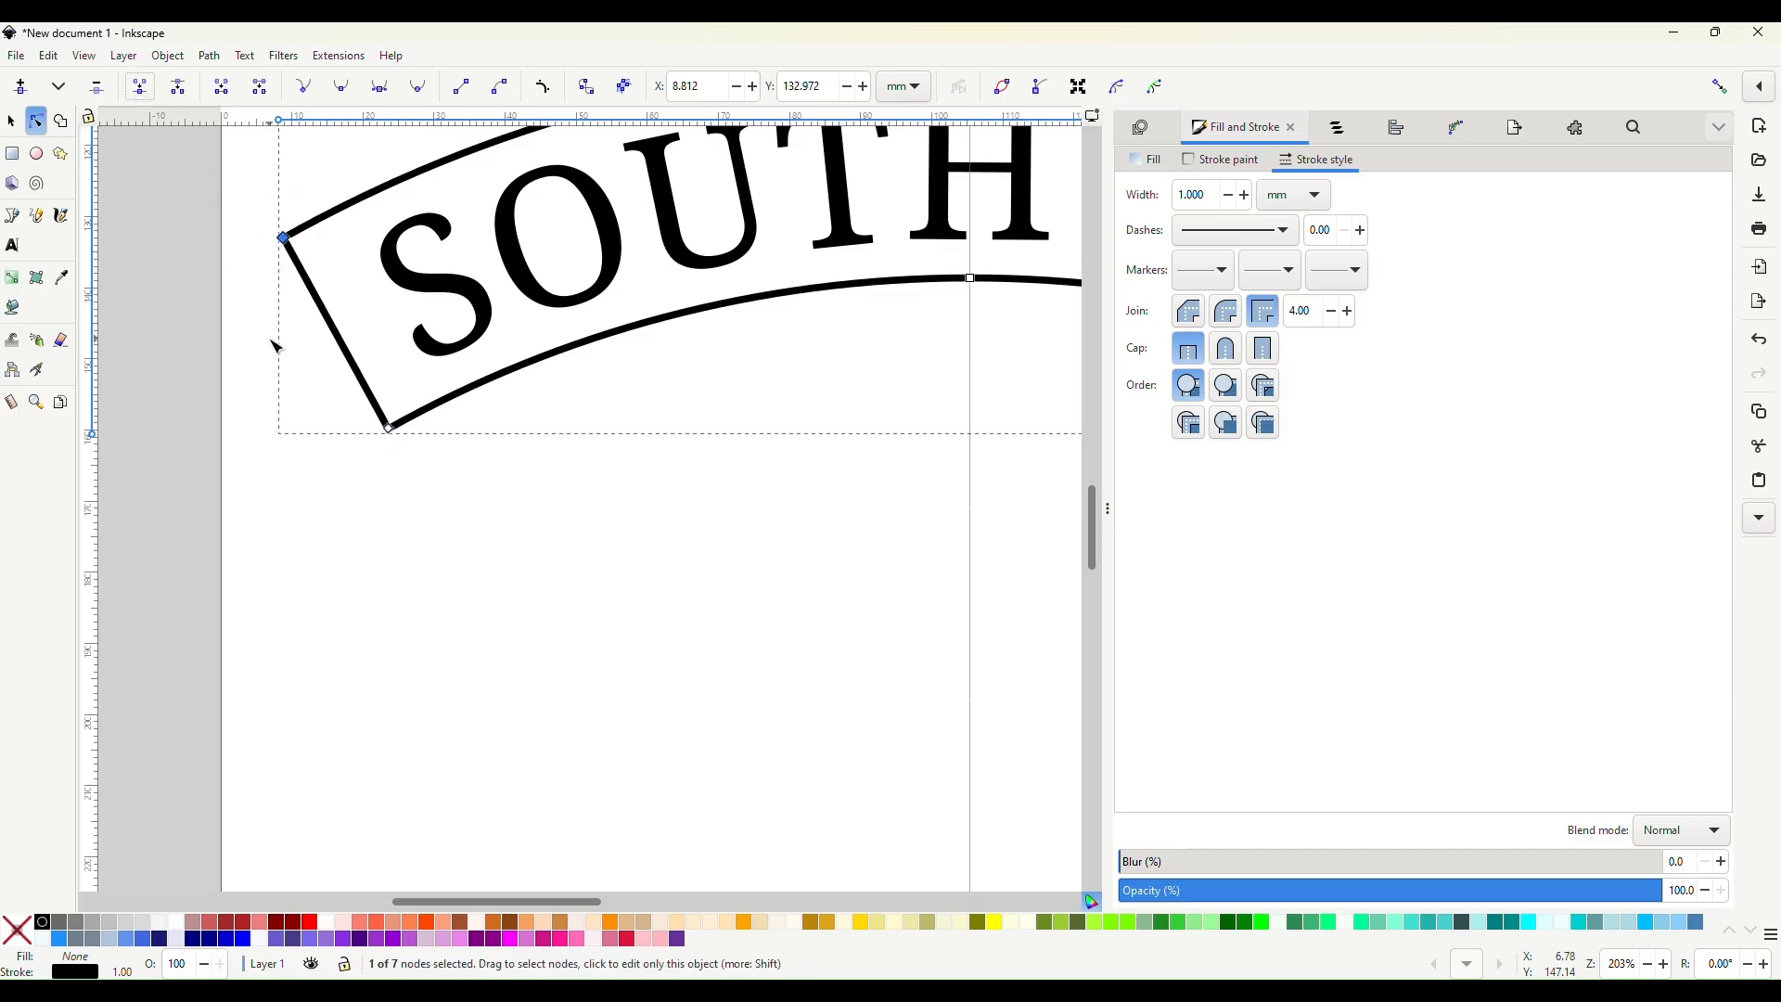
Show the Layers and Objects list to check that the frame is a single path.
scroll(362, 517, "down", 1, "ctrl")
scroll(430, 532, "down", 1)
scroll(464, 536, "right", 2)
scroll(492, 541, "left", 1)
scroll(493, 541, "up", 2)
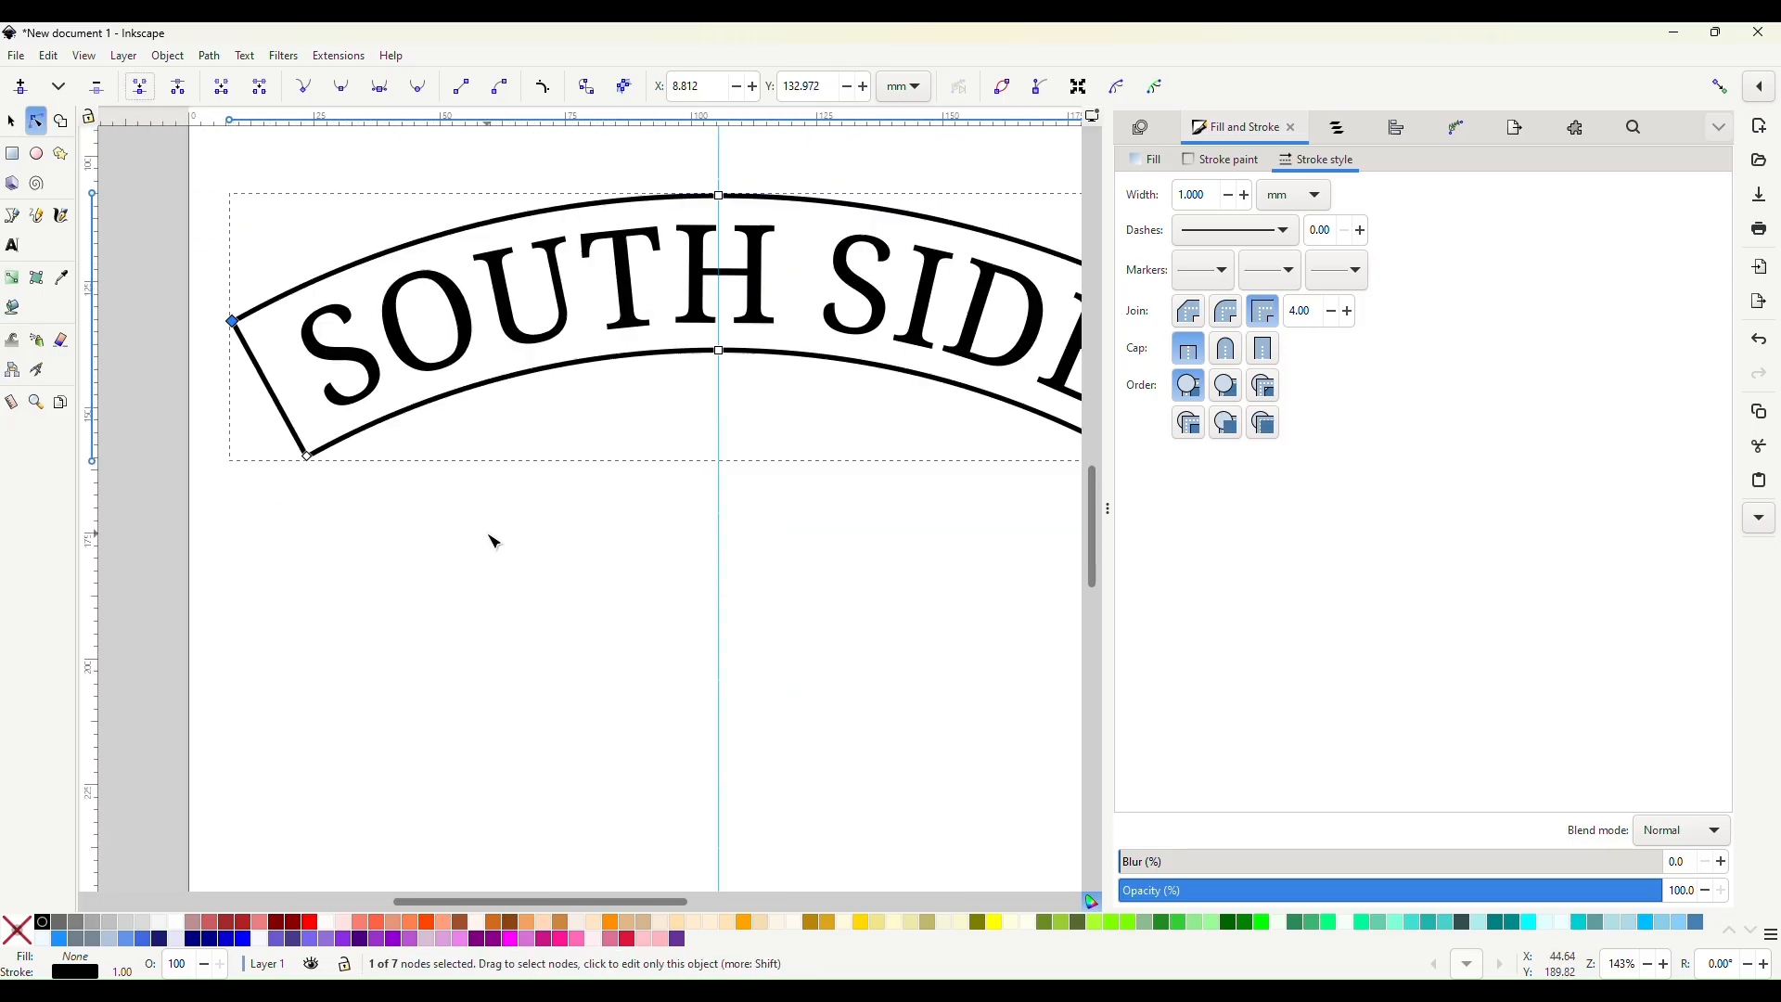
left_click(1339, 132)
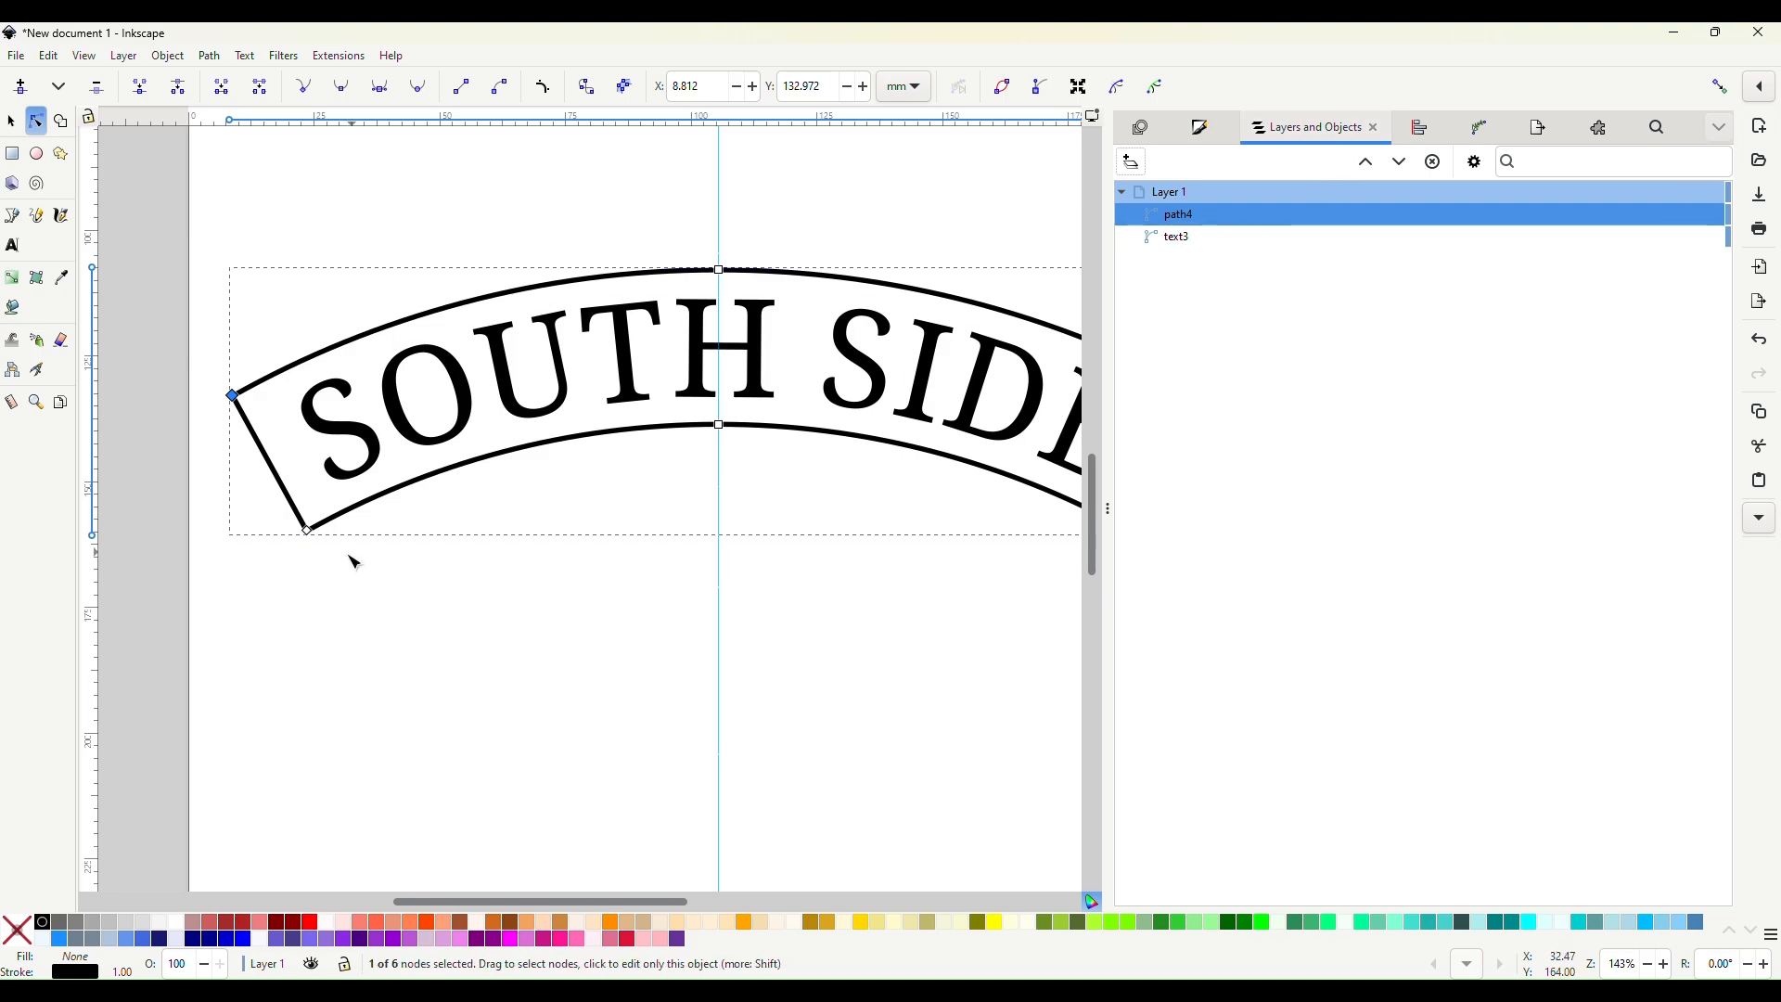
Select the two right-hand corner nodes of the frame and add the Corners (fillet) path effect.
scroll(445, 582, "right", 3)
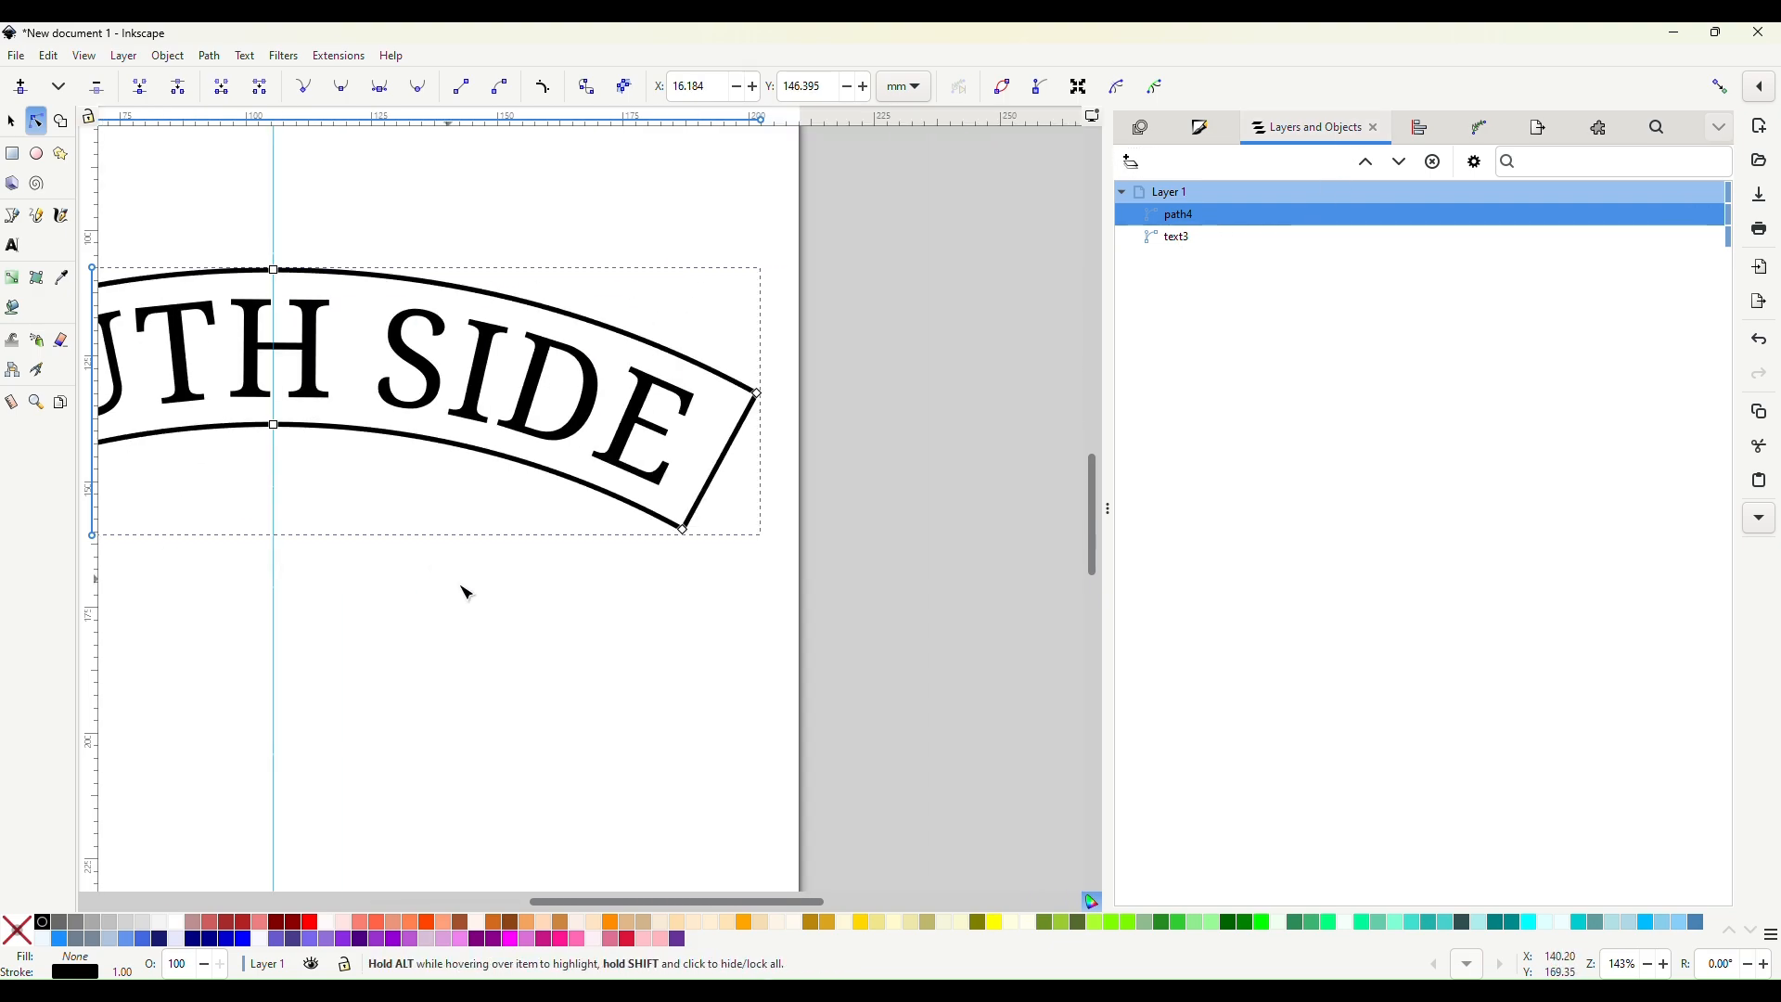
left_click(682, 529)
left_click(757, 393, "shift")
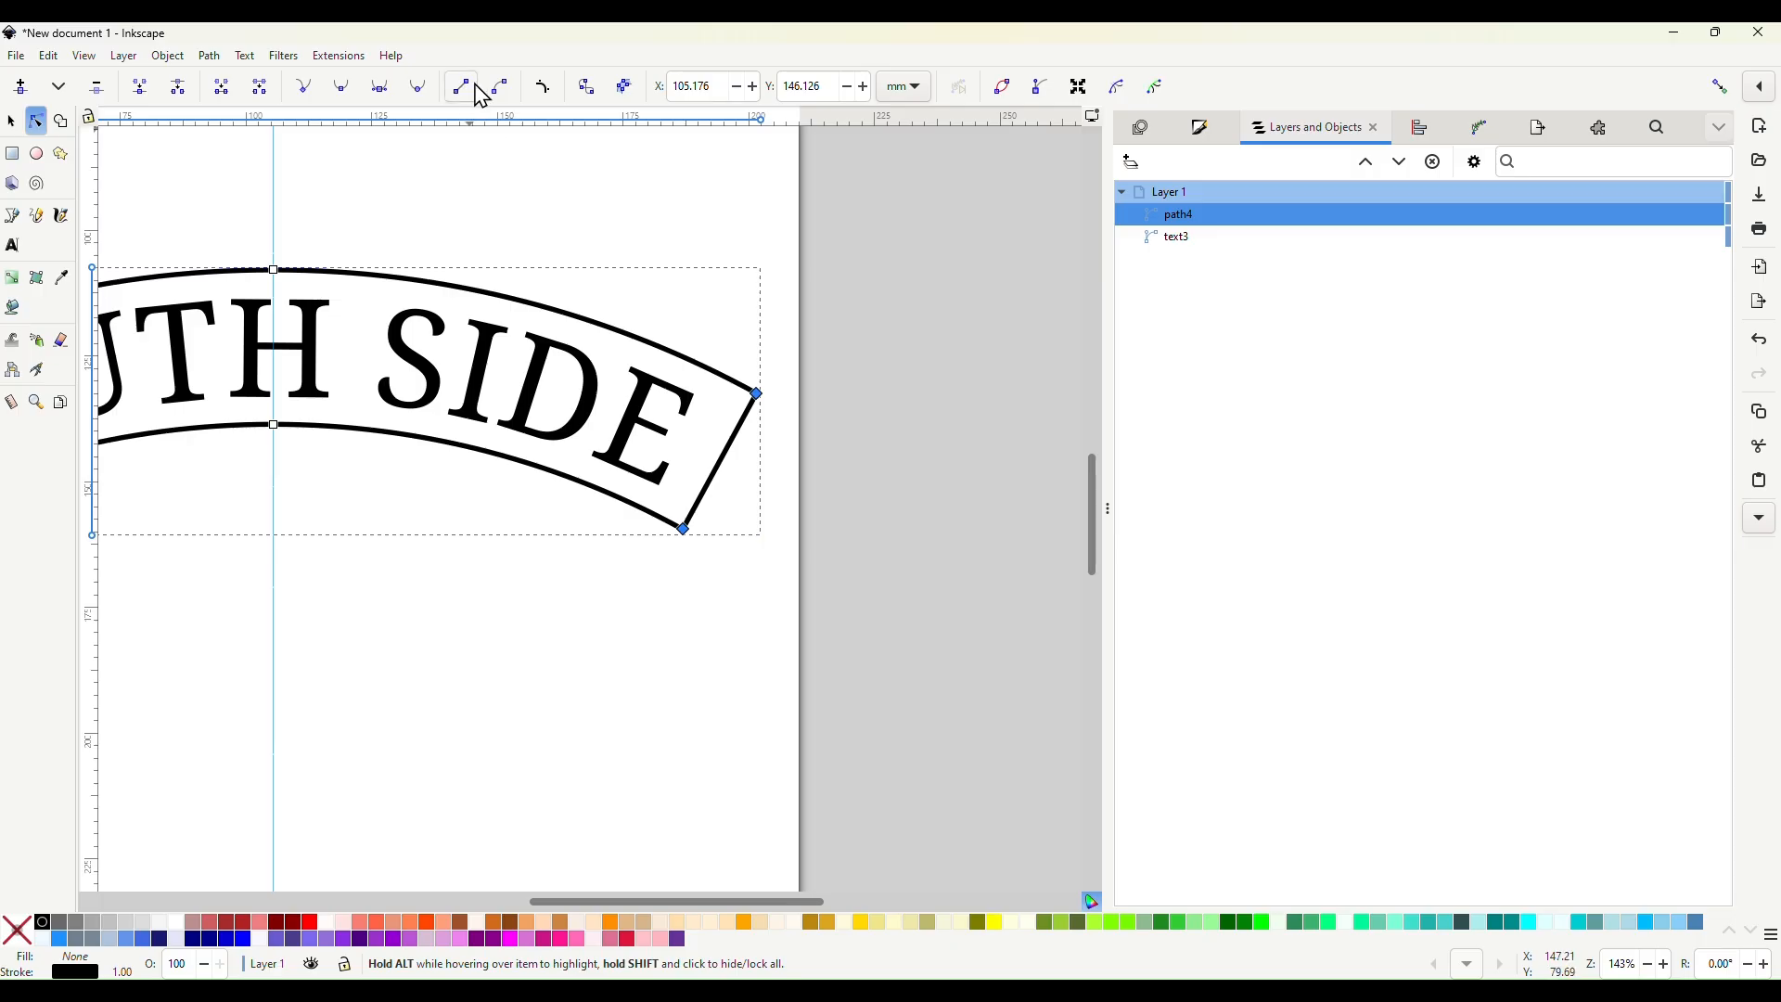
left_click(547, 89)
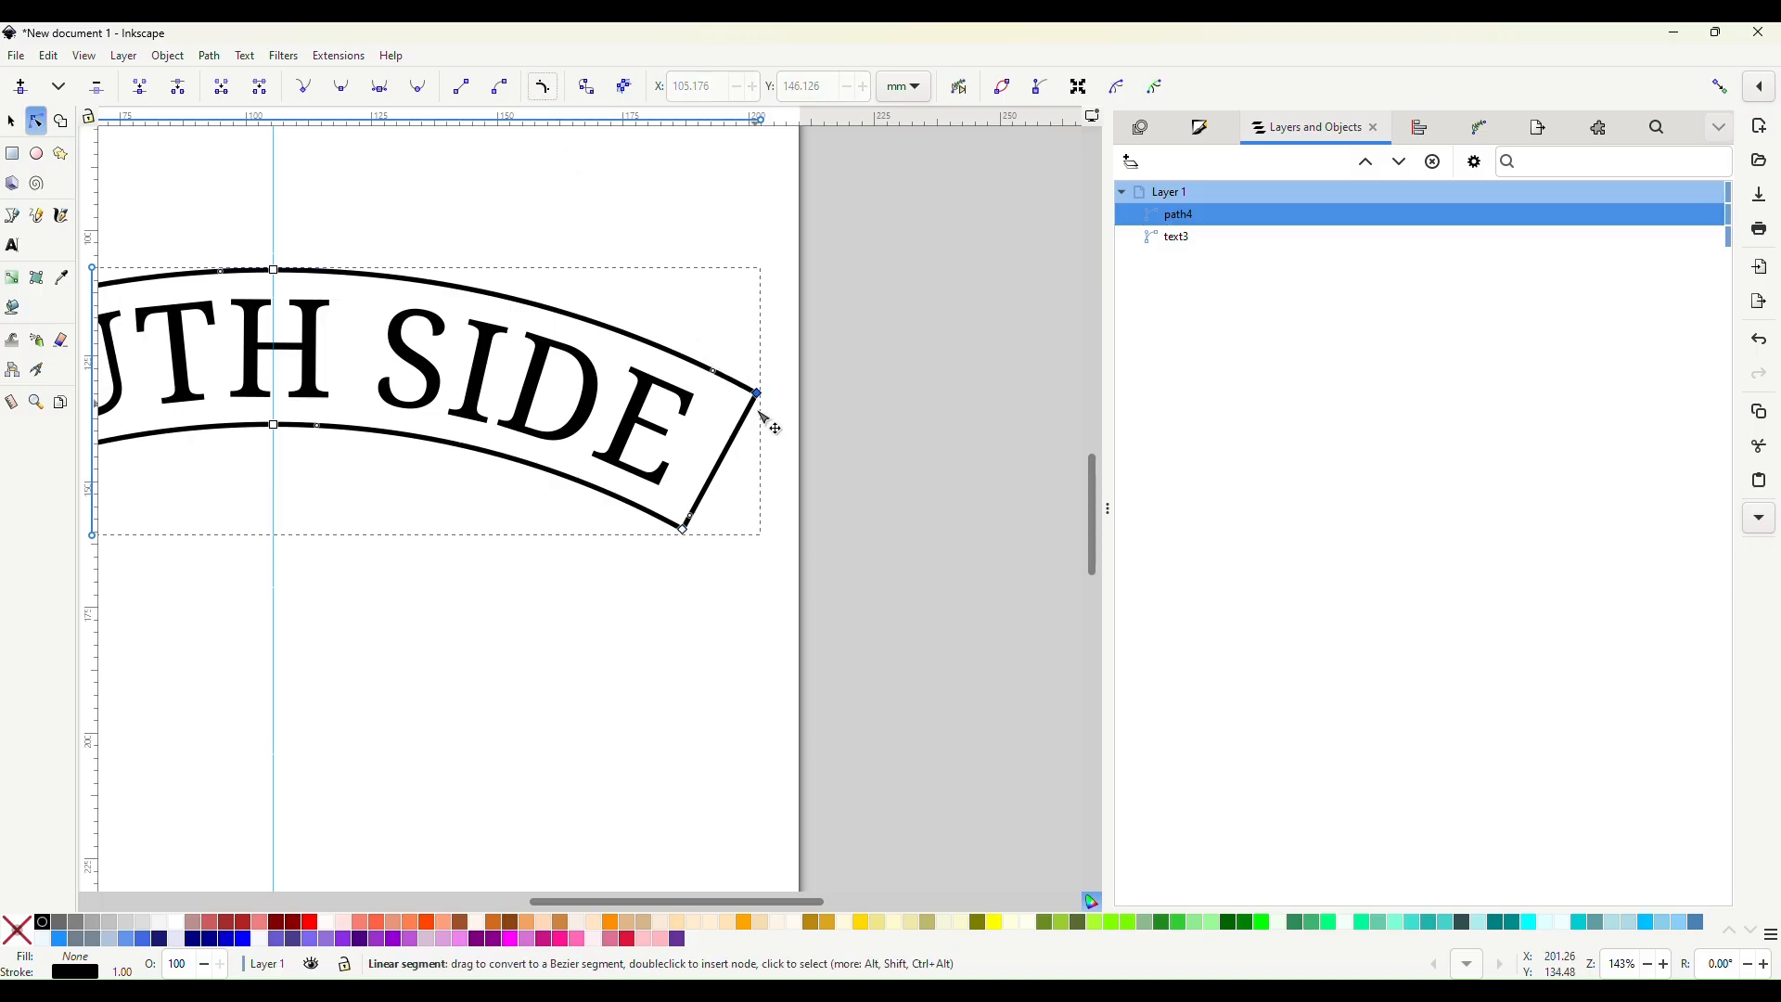
Select all four corner nodes of the frame so their fillets can be adjusted together.
scroll(766, 420, "up", 3)
left_click(747, 320)
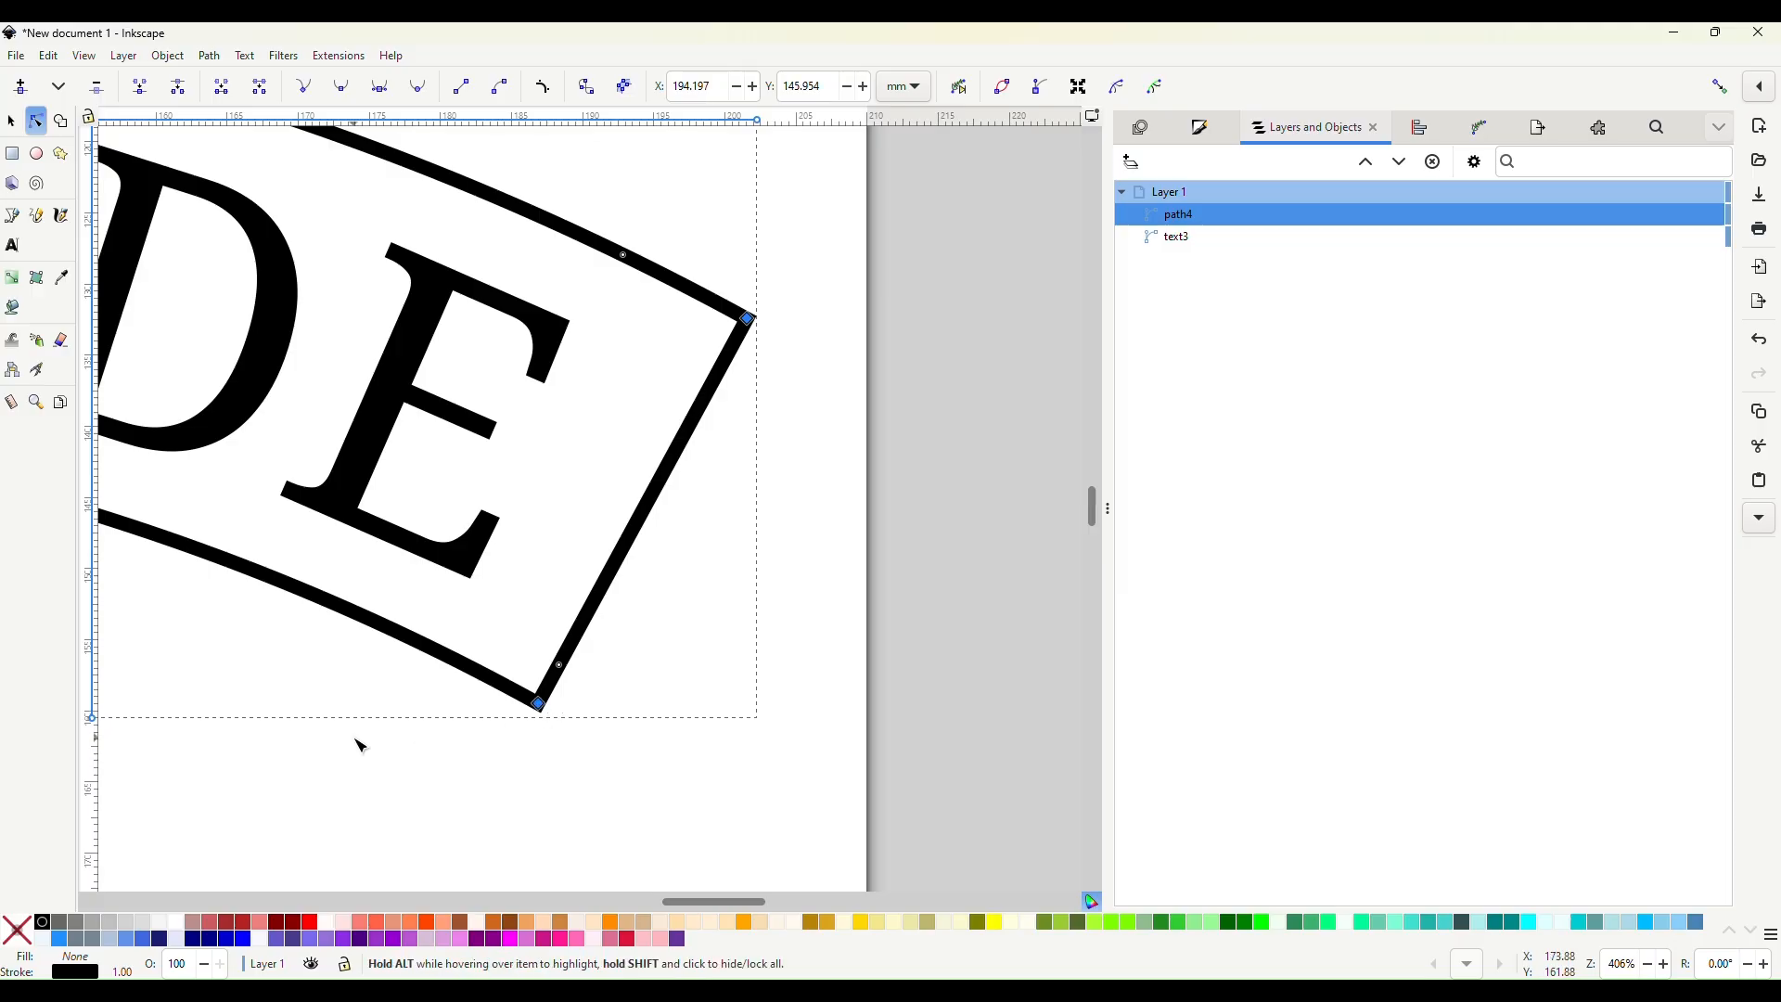
scroll(358, 743, "left", 15)
scroll(509, 717, "left", 3)
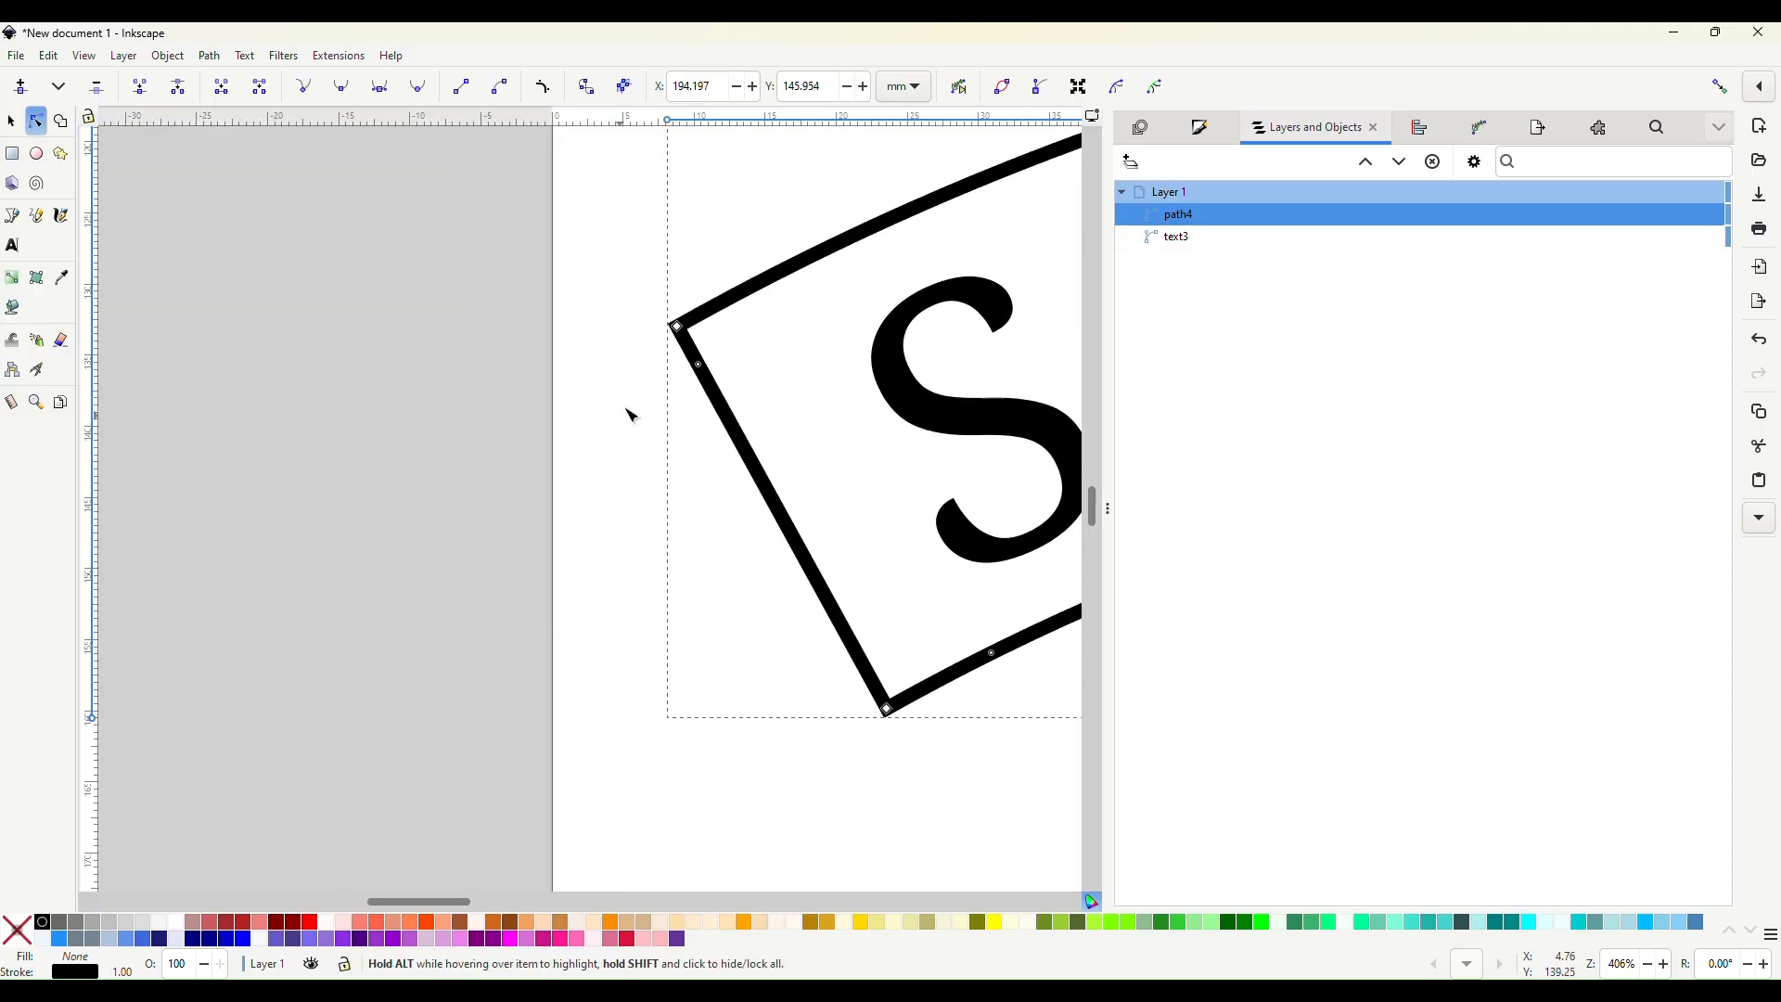
left_click(677, 325)
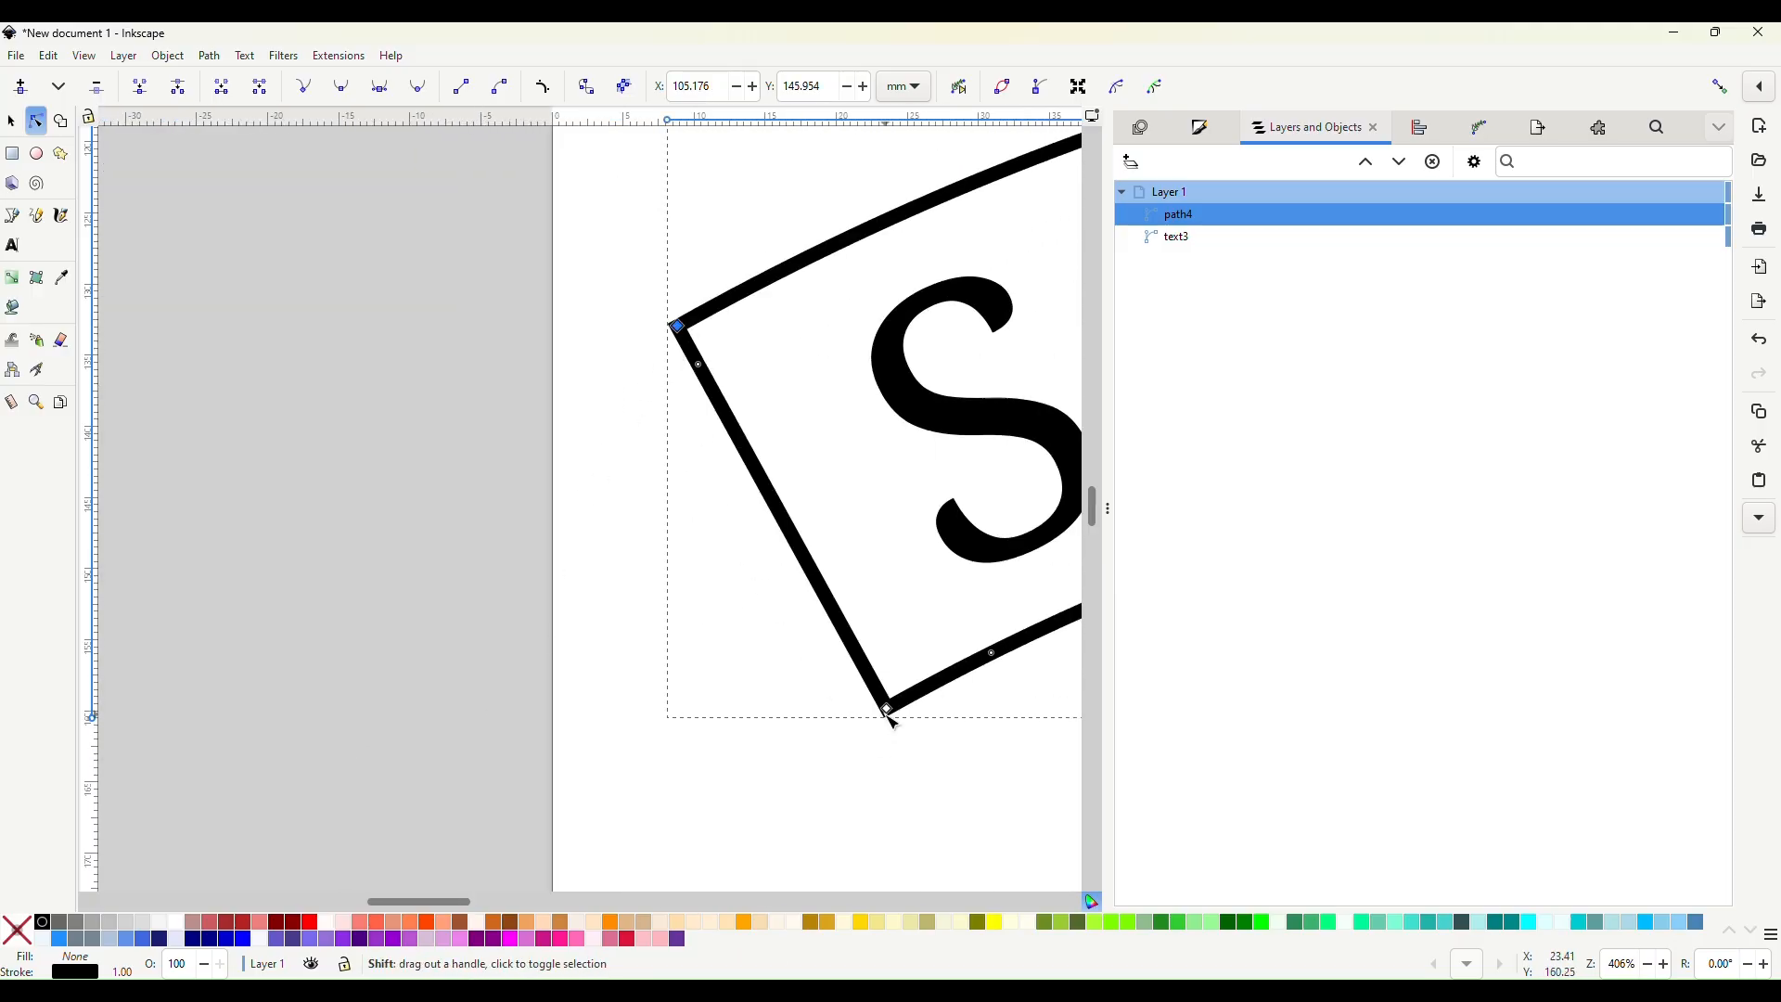
scroll(892, 733, "right", 9)
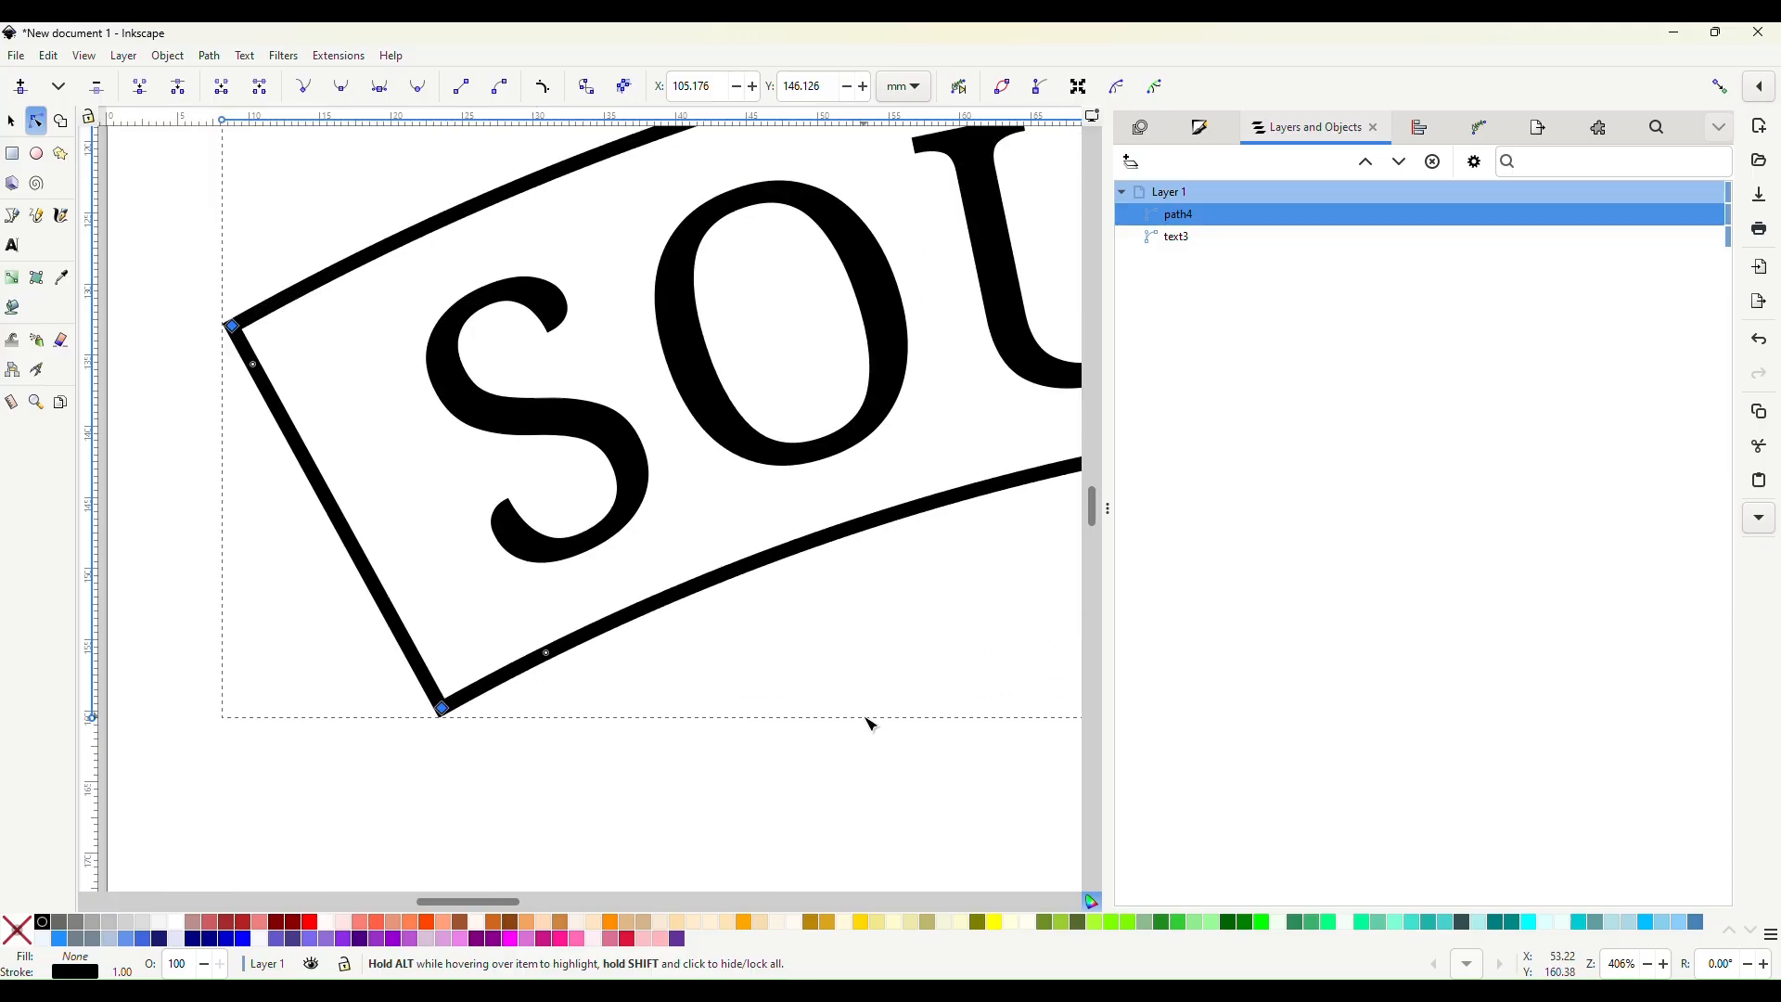
Round all four corners of the frame together with a small fillet, using the handle near the upper-left corner.
scroll(246, 376, "up", 4, "ctrl")
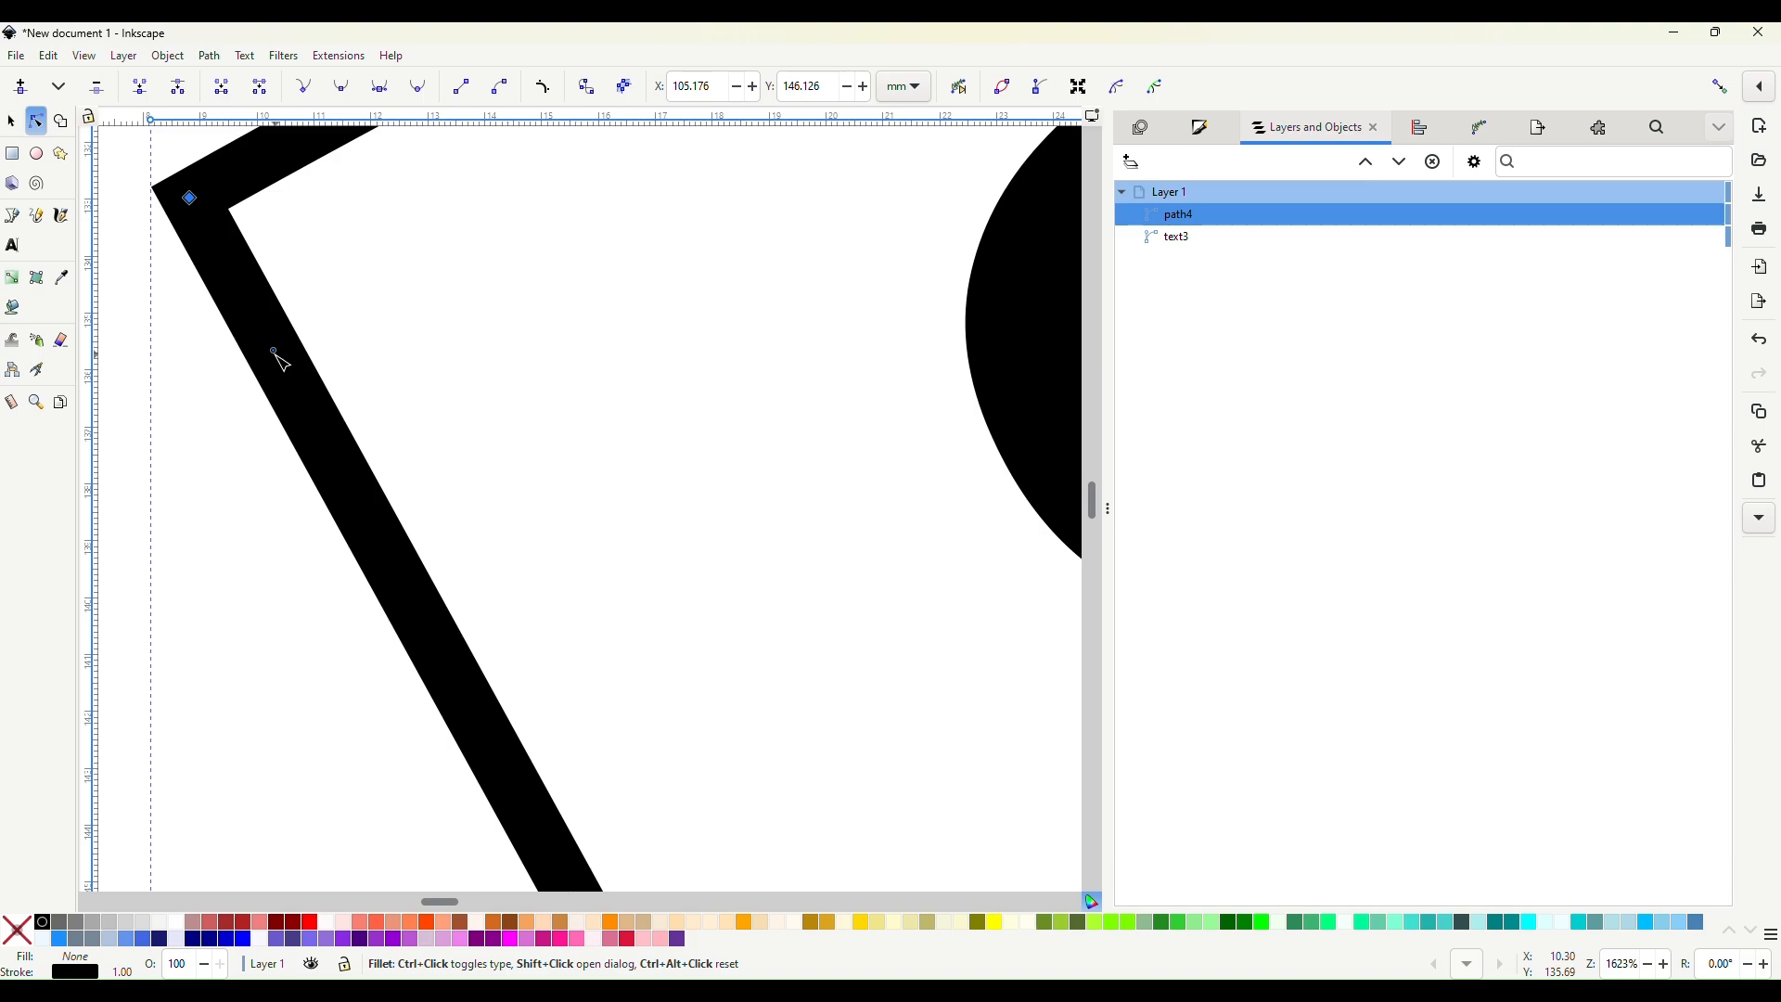
left_click_drag(276, 357, 306, 401)
scroll(426, 430, "up", 3)
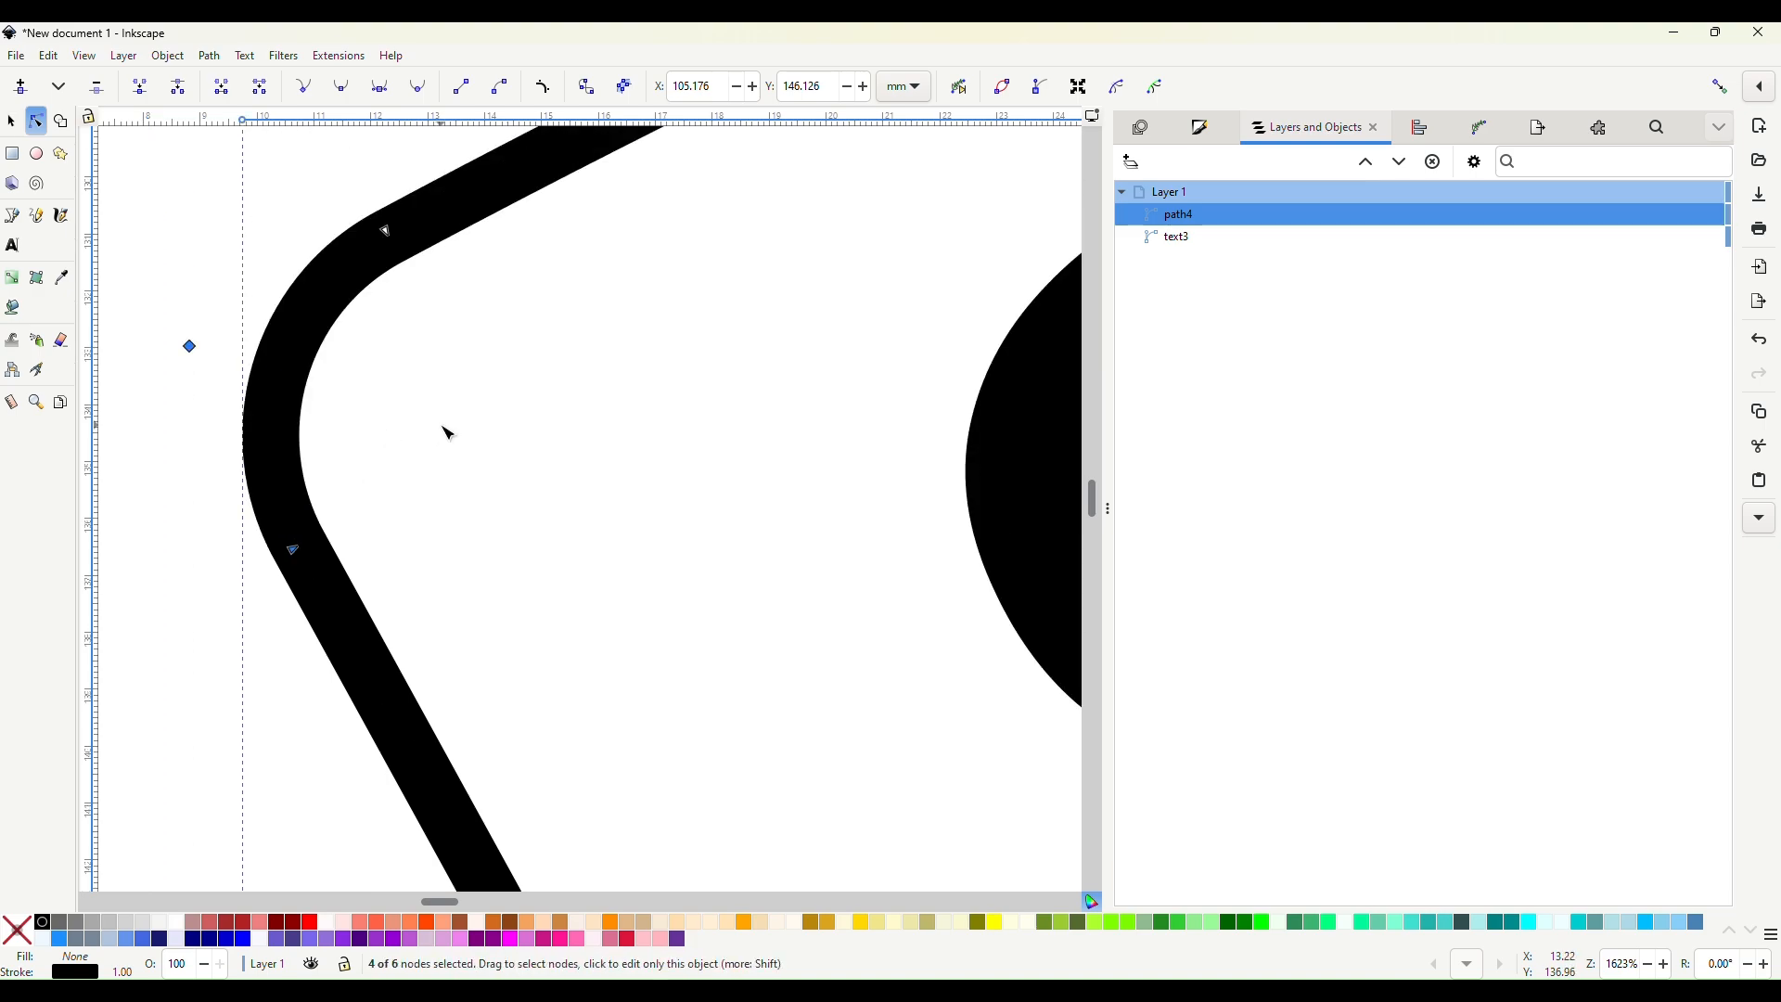
Try a larger fillet radius on the frame's four corners, and undo that change.
scroll(446, 430, "down", 2, "ctrl")
scroll(447, 432, "down", 1, "ctrl")
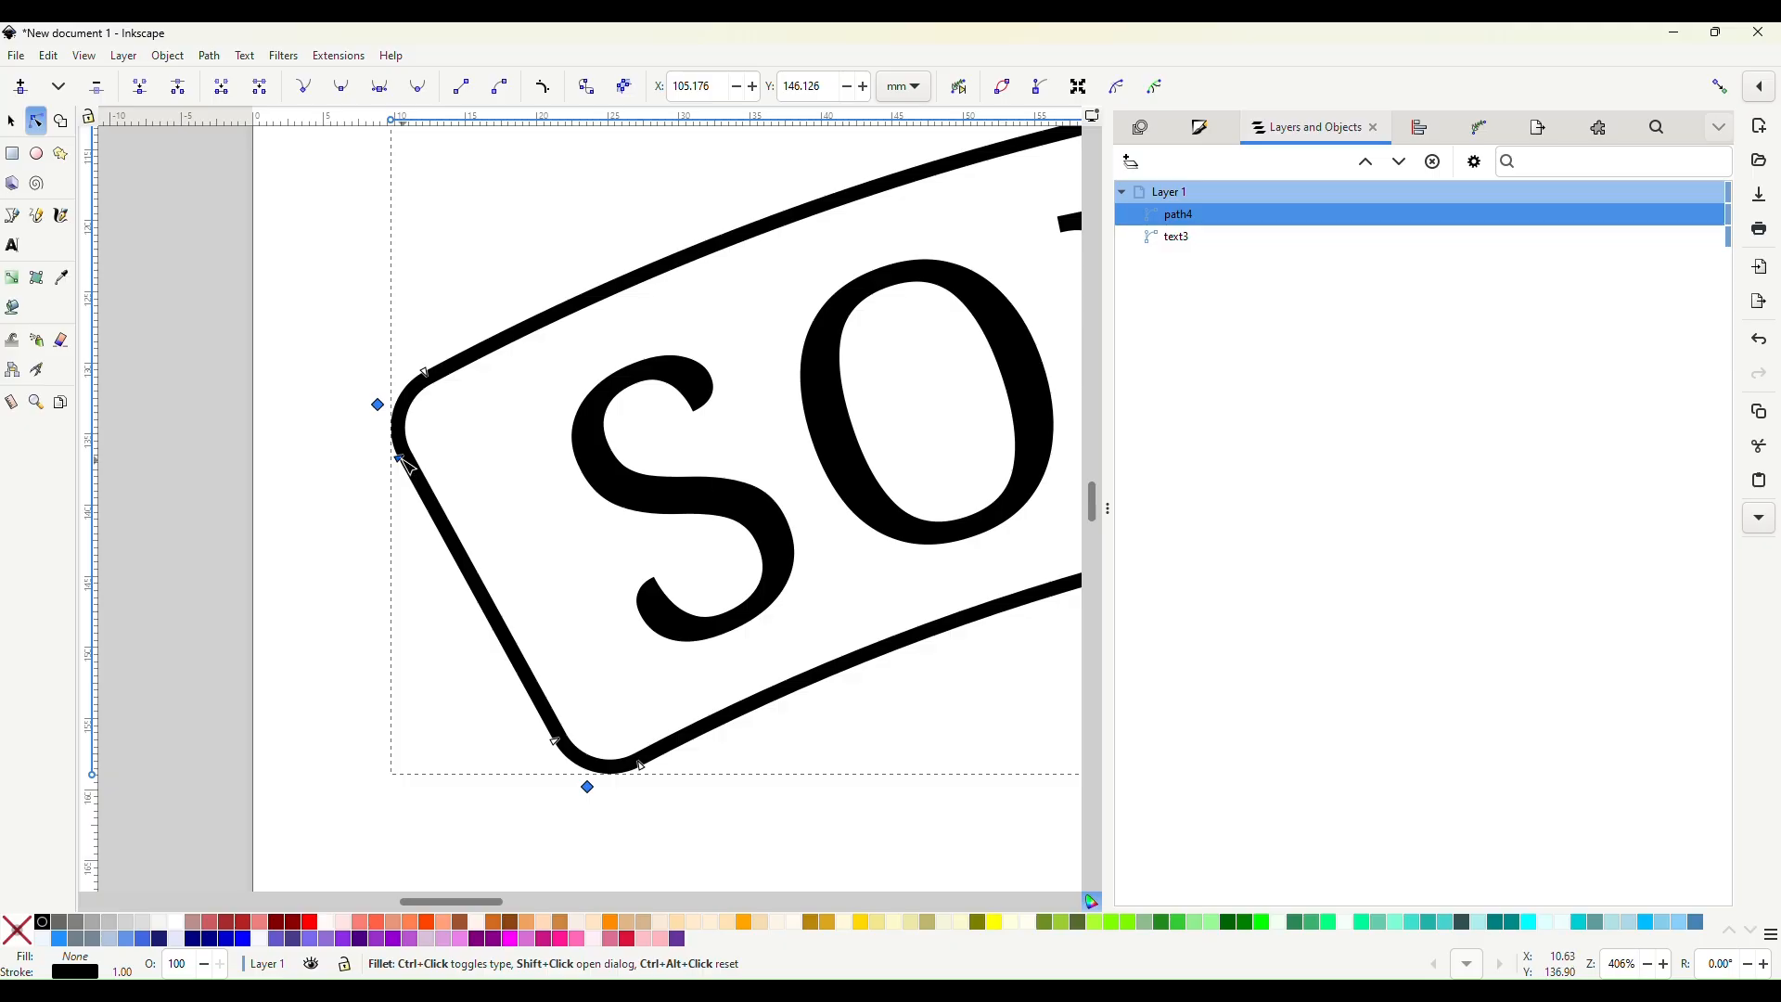
left_click_drag(406, 464, 440, 510)
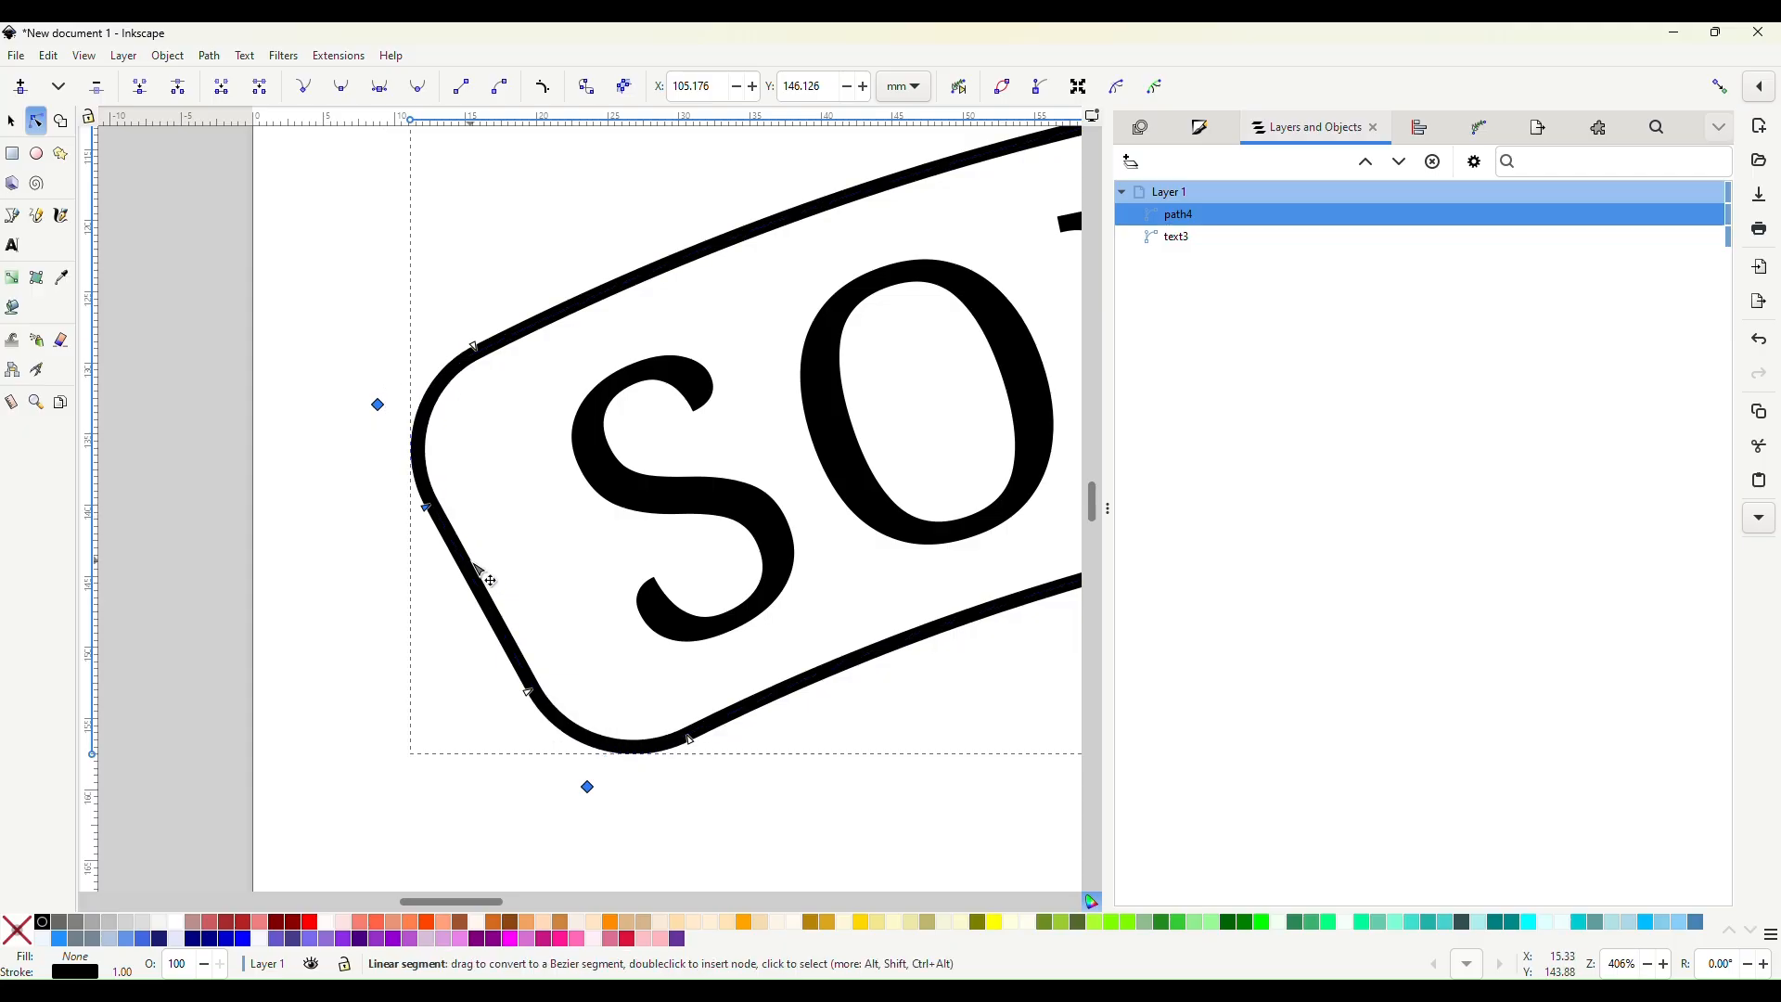
key("ctrl+z")
Convert the frame with its rounded corners into a plain path using Object to Path.
scroll(484, 554, "down", 2)
scroll(520, 570, "right", 4)
scroll(535, 580, "right", 2)
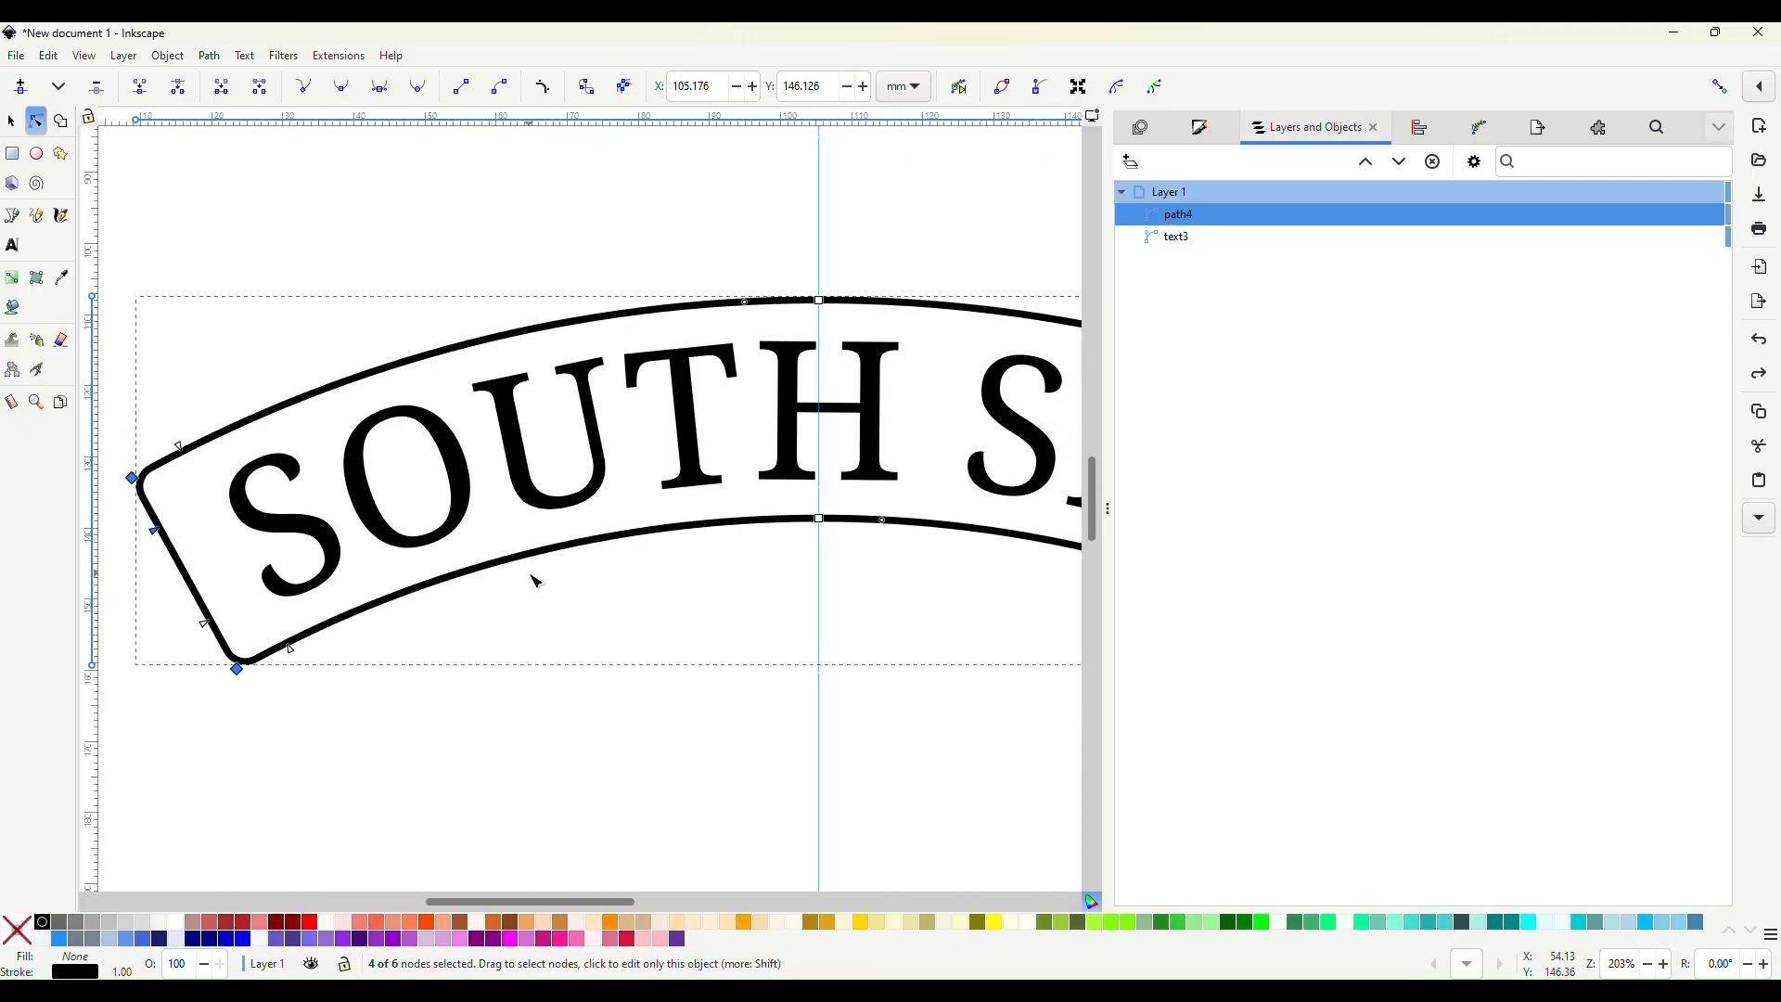
scroll(534, 583, "down", 1)
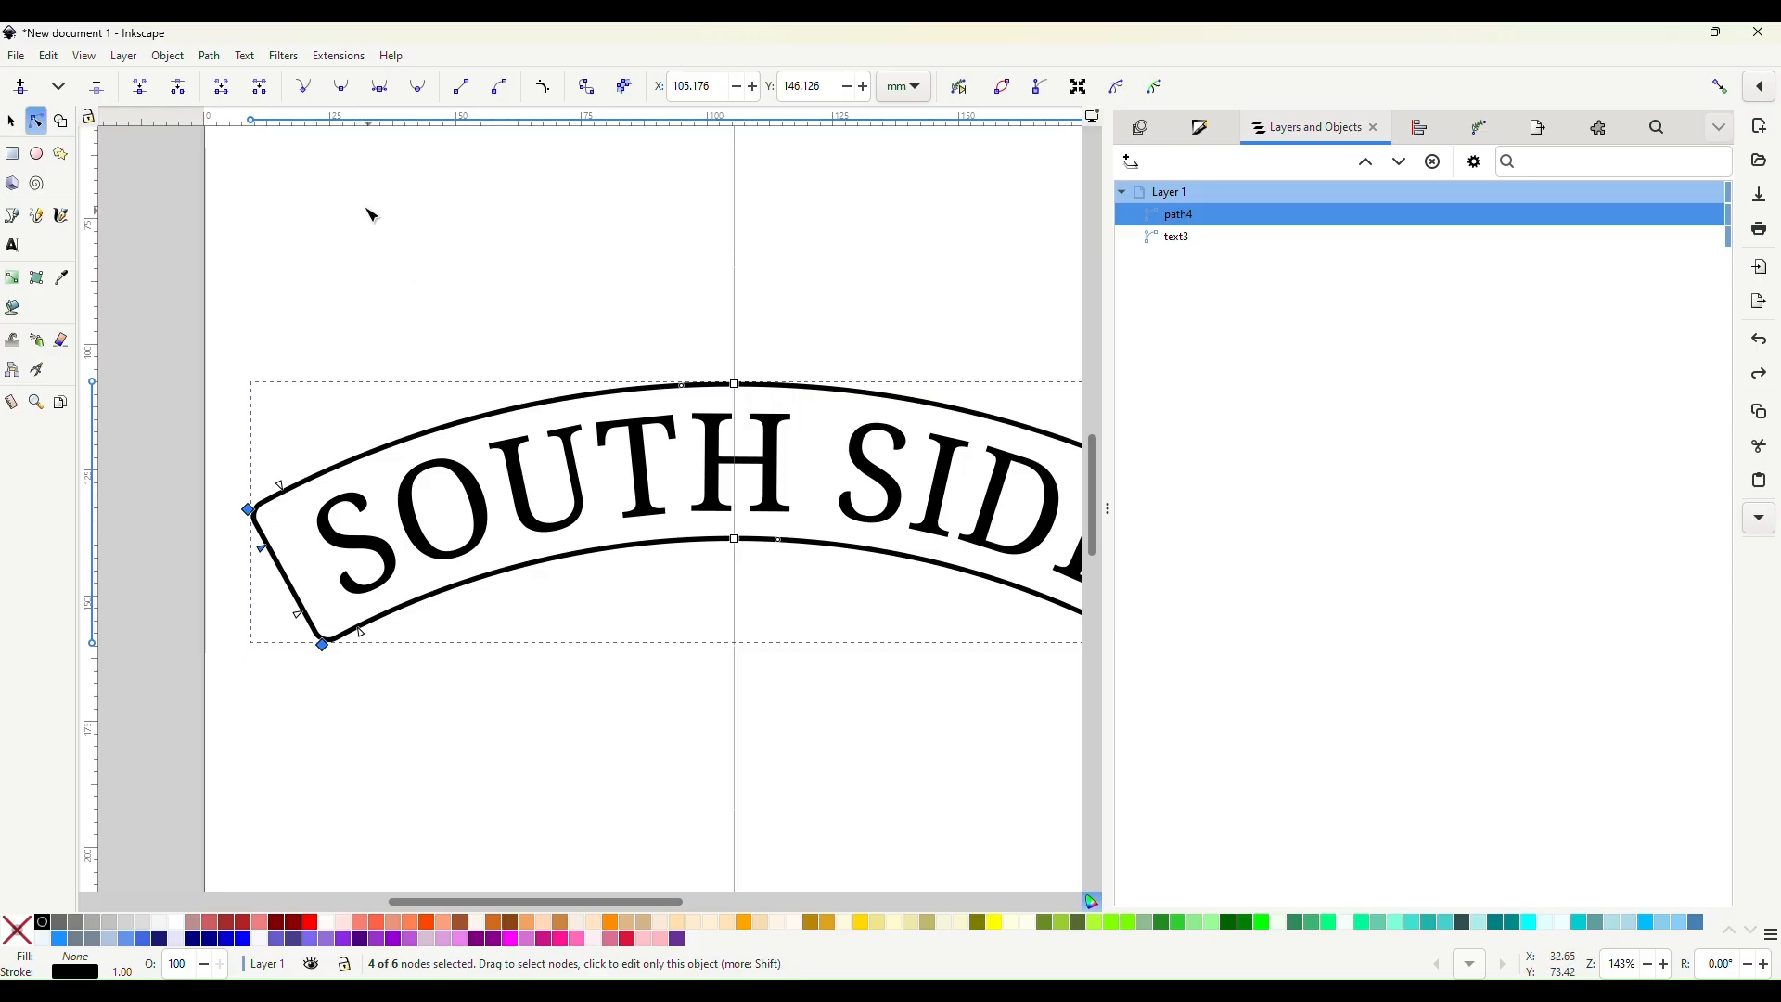
left_click(210, 57)
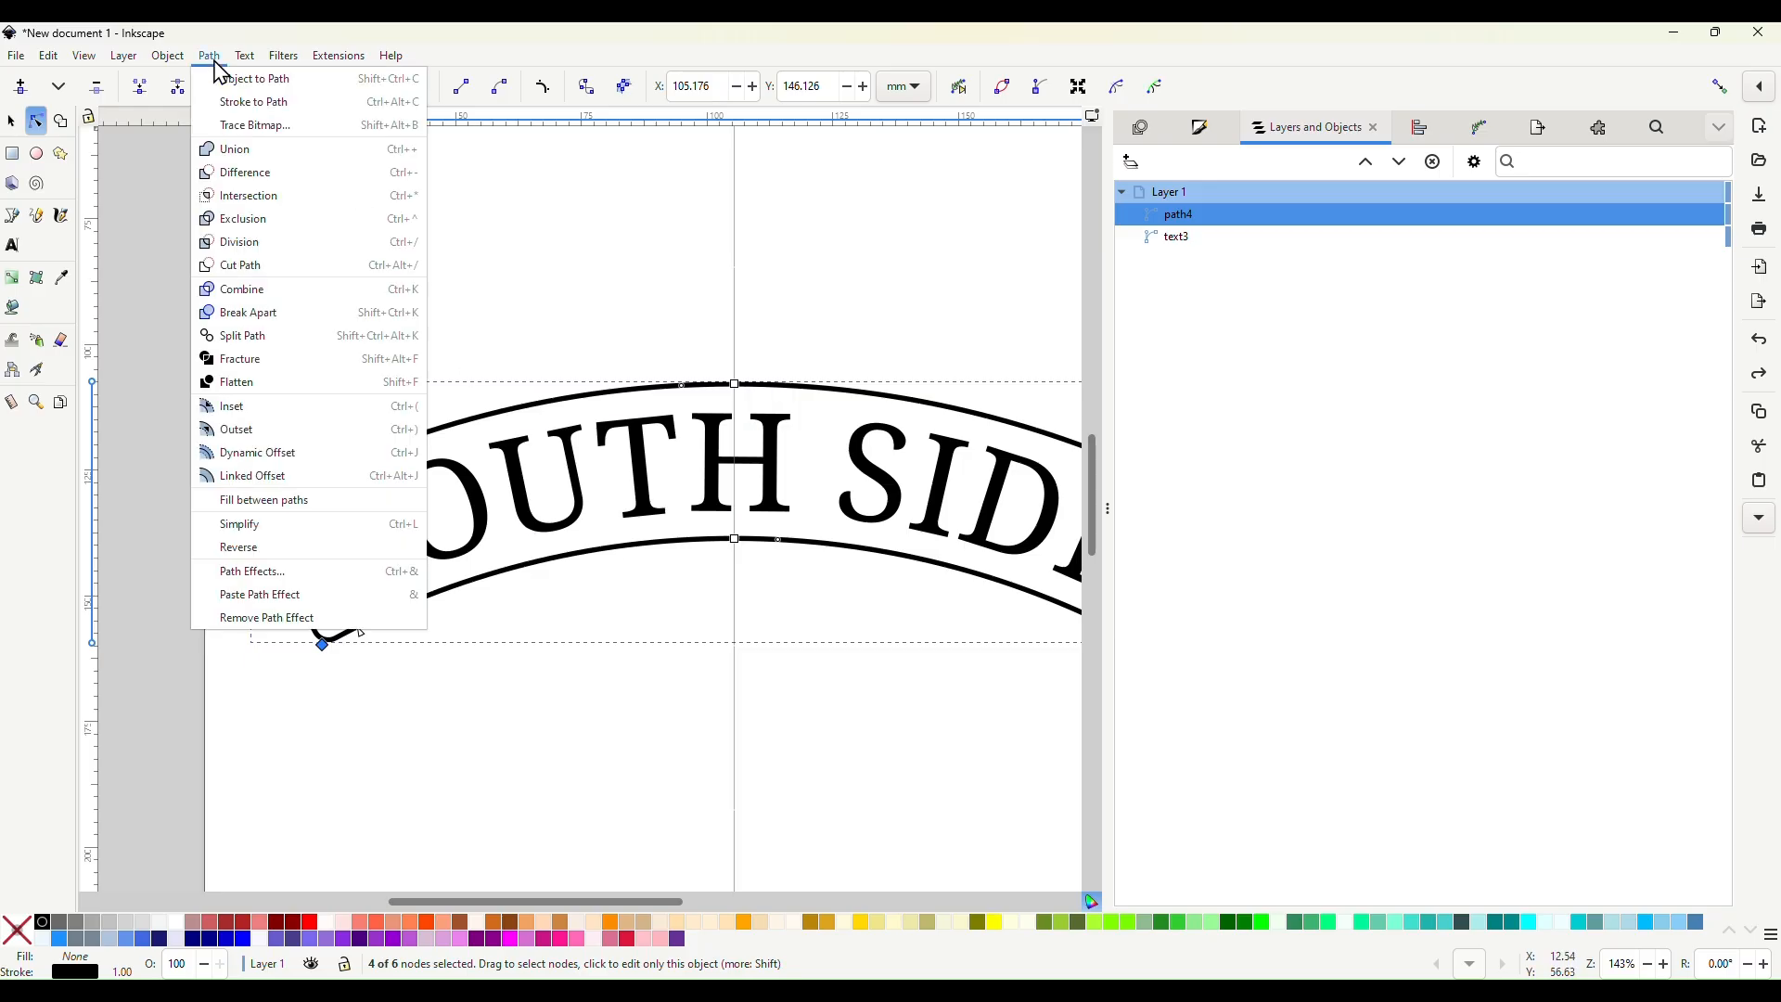
left_click(228, 74)
Deselect the frame and examine the whole arched sign with its rounded corners.
scroll(402, 209, "down", 2)
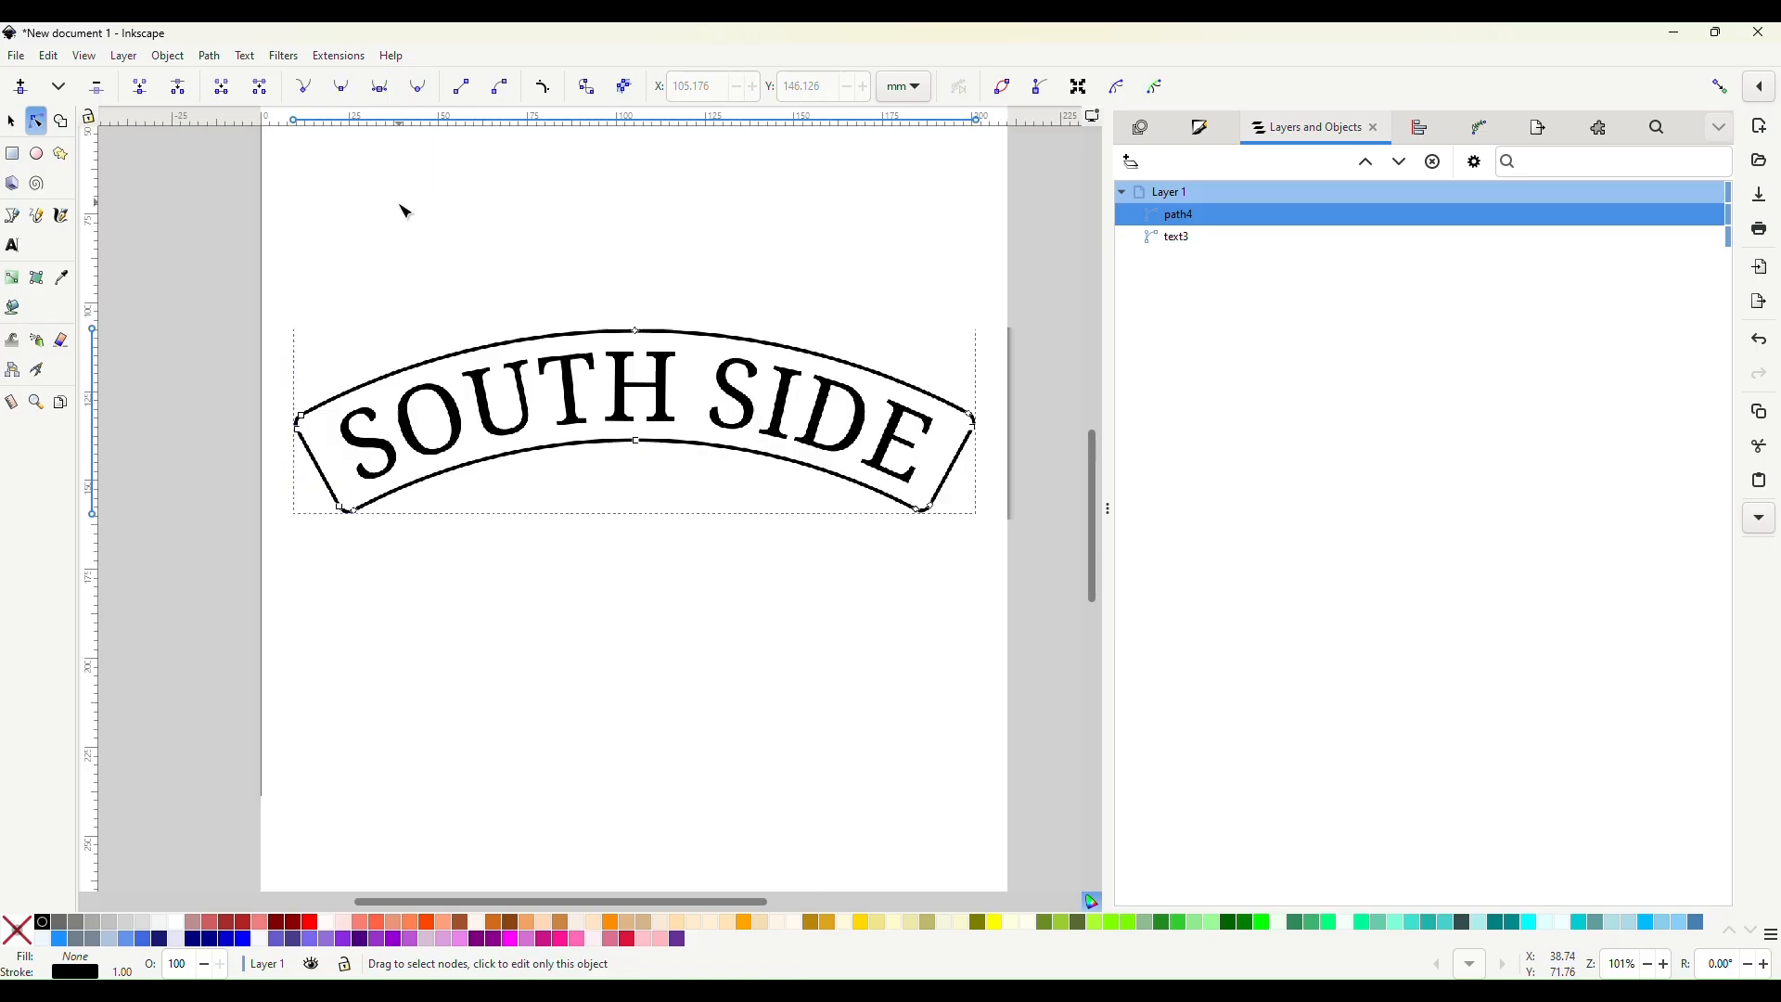
scroll(401, 209, "down", 1)
scroll(493, 290, "up", 3)
left_click(580, 569)
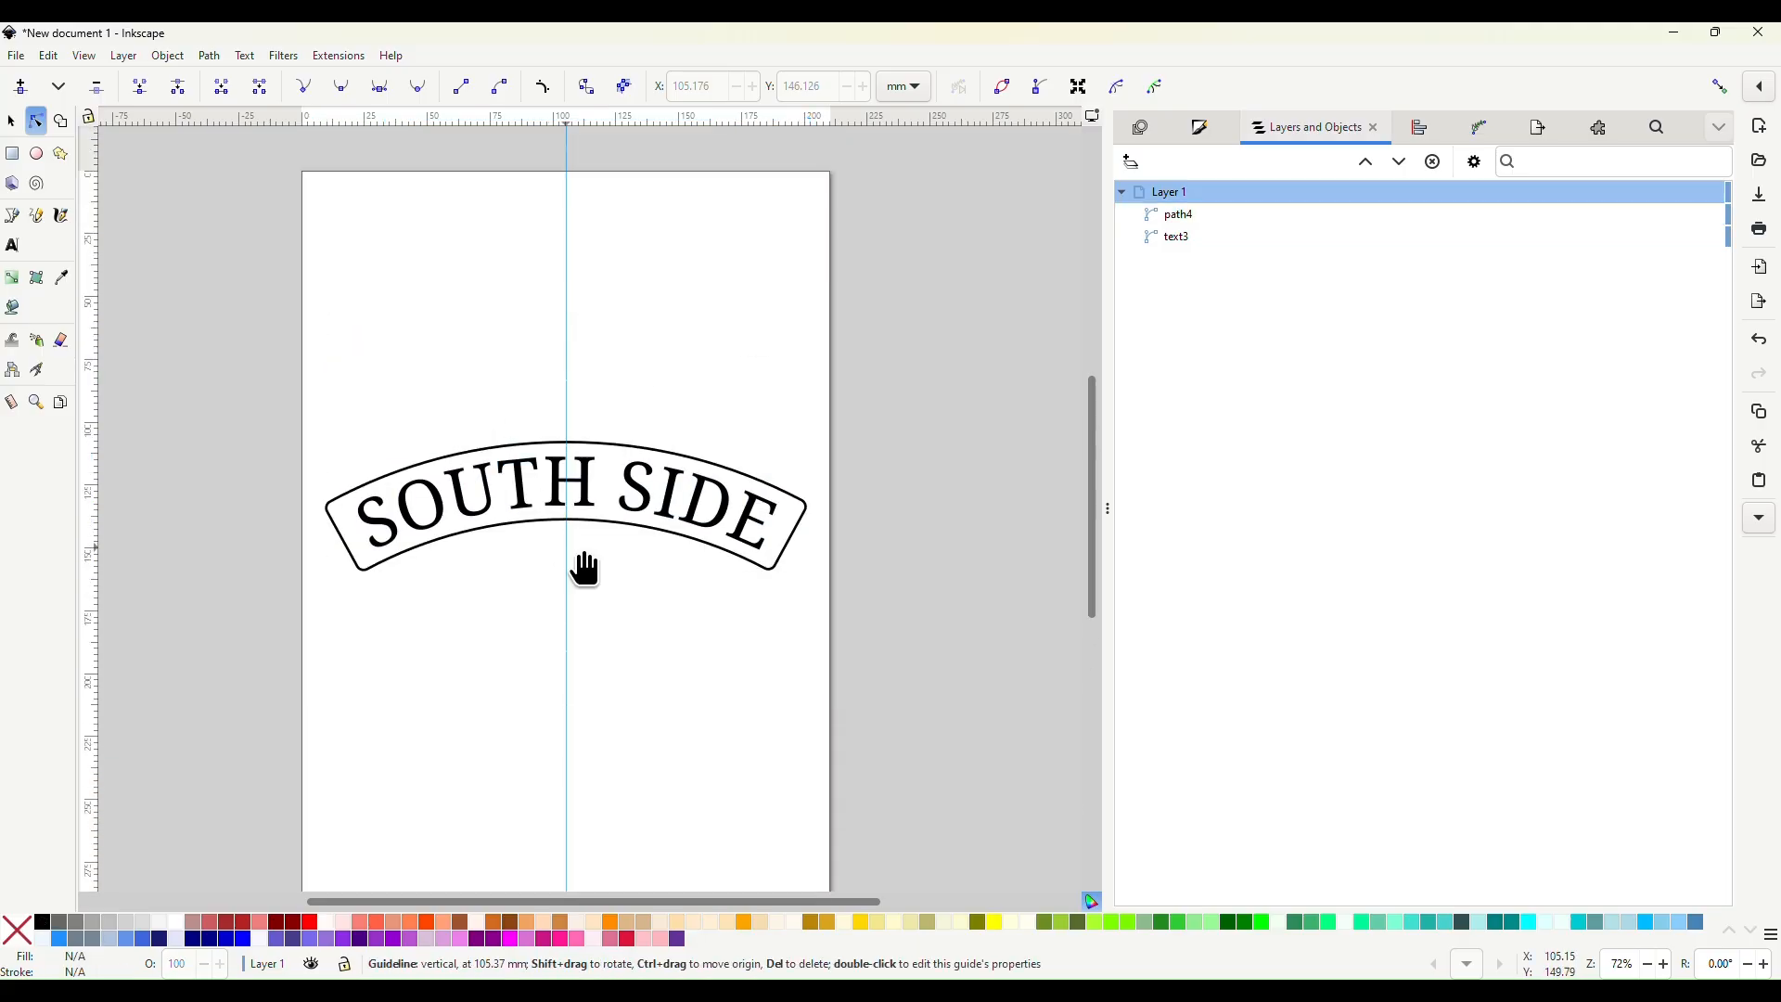
scroll(582, 543, "up", 2)
scroll(494, 536, "left", 2)
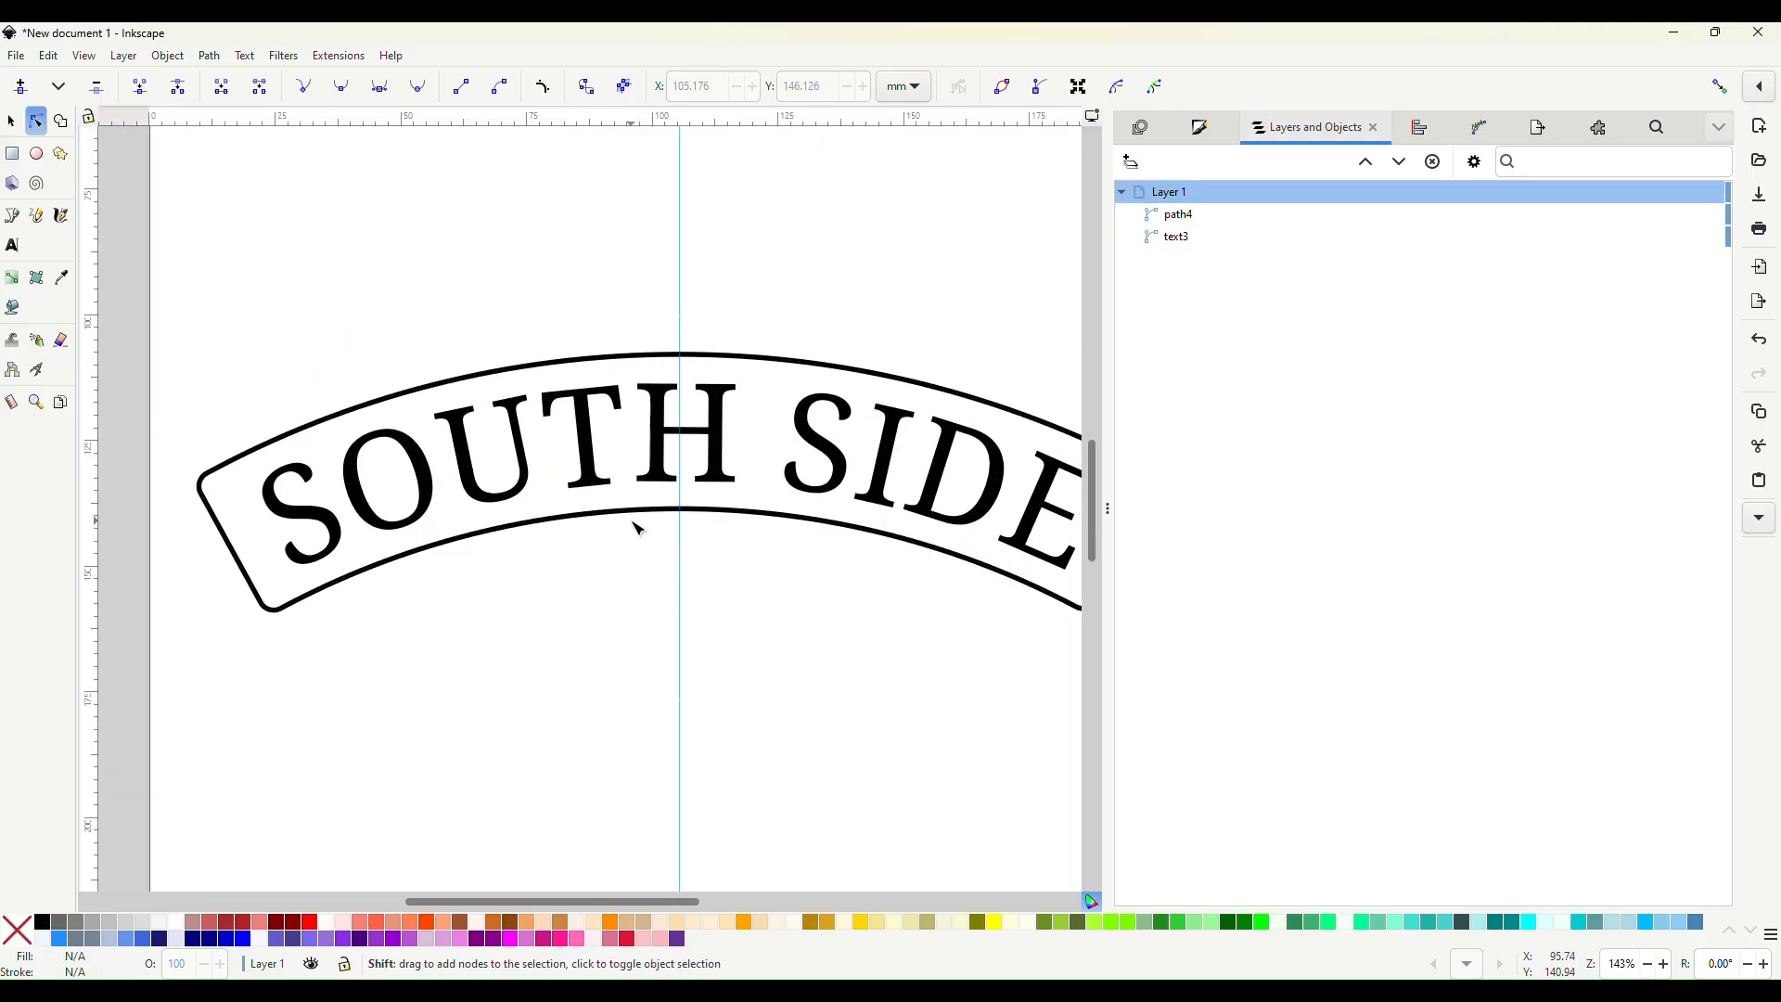
scroll(637, 523, "down", 1)
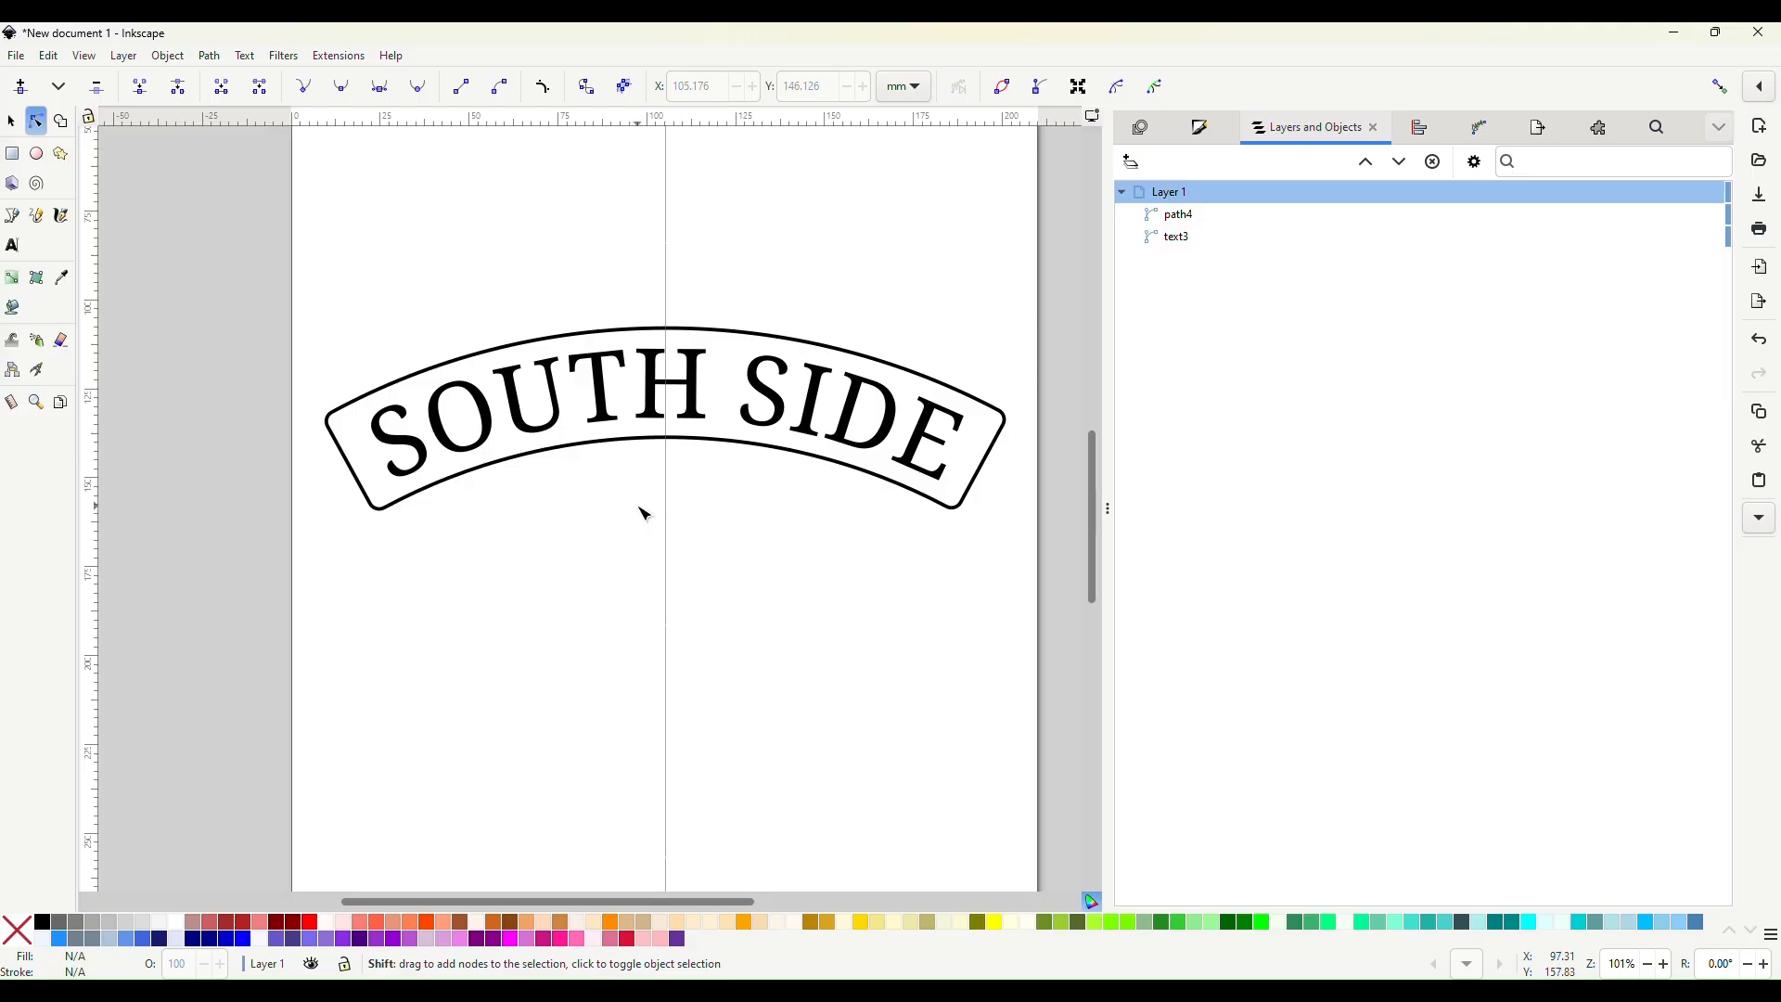